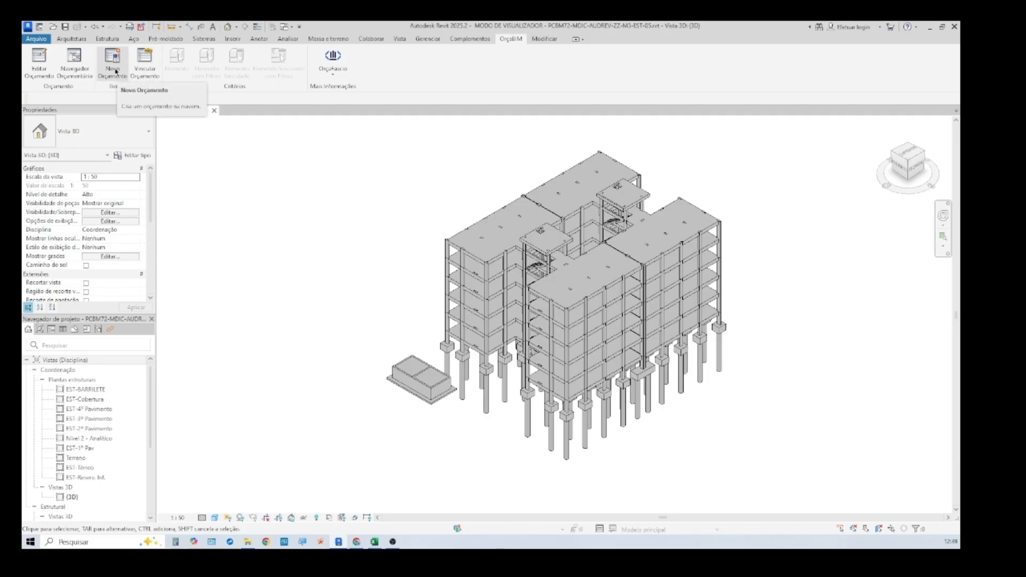
Link the budget "OA | MDIC | ESTIMATIVA DE CUSTOS | FUNDAÇÃO e ESTRUTURA" to the project and open it for editing with quantities updated from the model
left_click(144, 61)
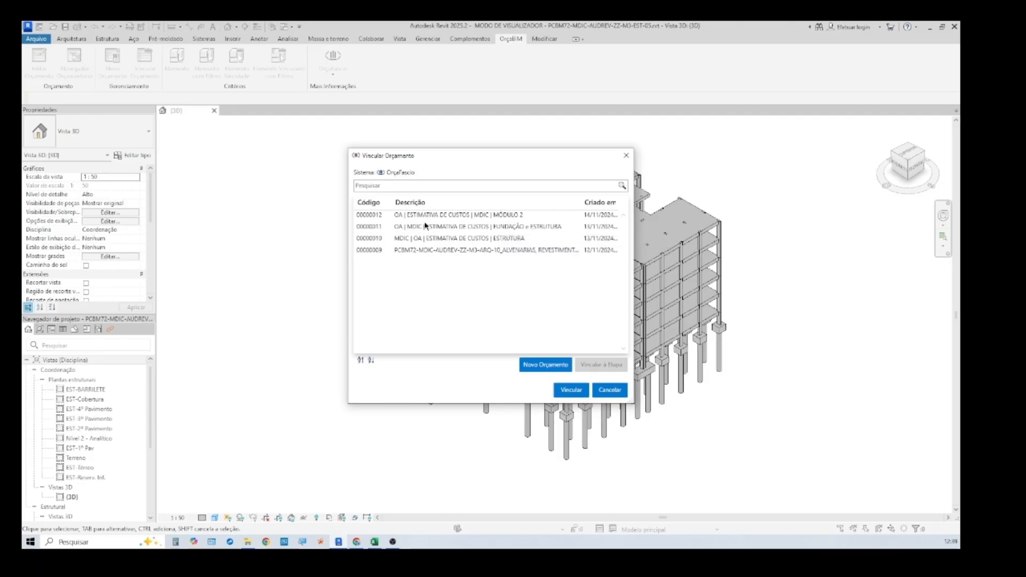
left_click(543, 229)
left_click(569, 390)
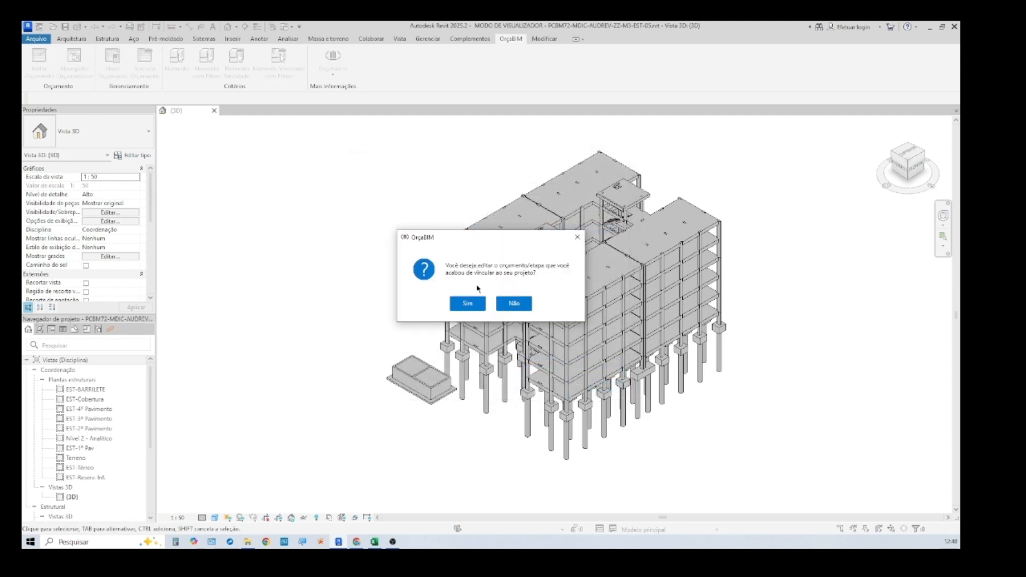
left_click(462, 303)
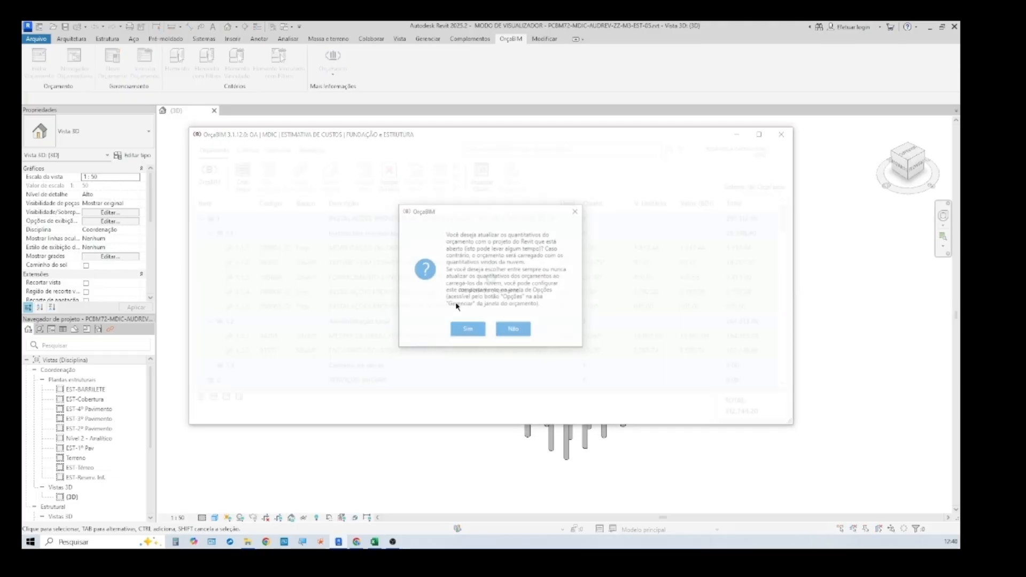
left_click(462, 330)
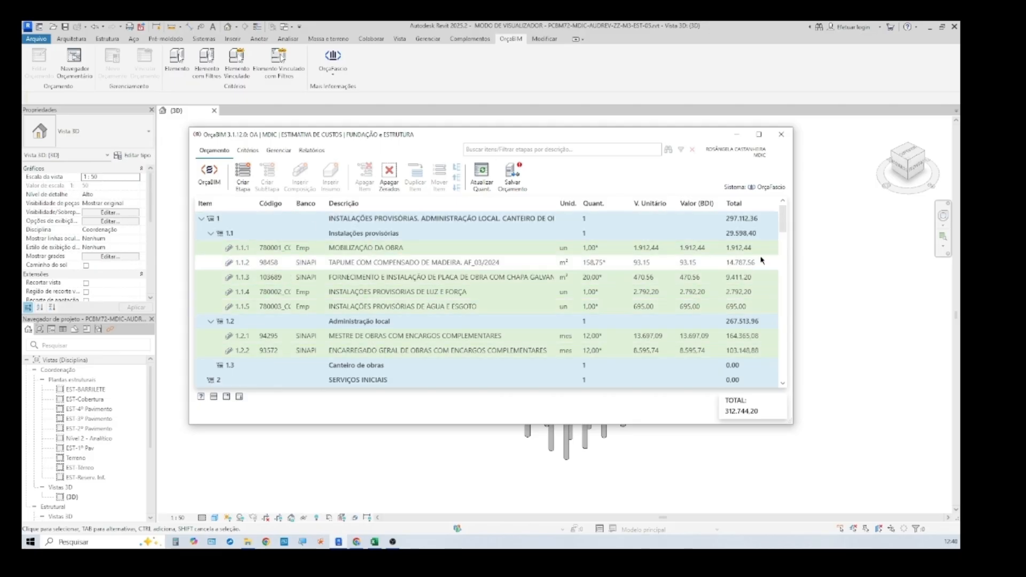
left_click_drag(782, 218, 739, 201)
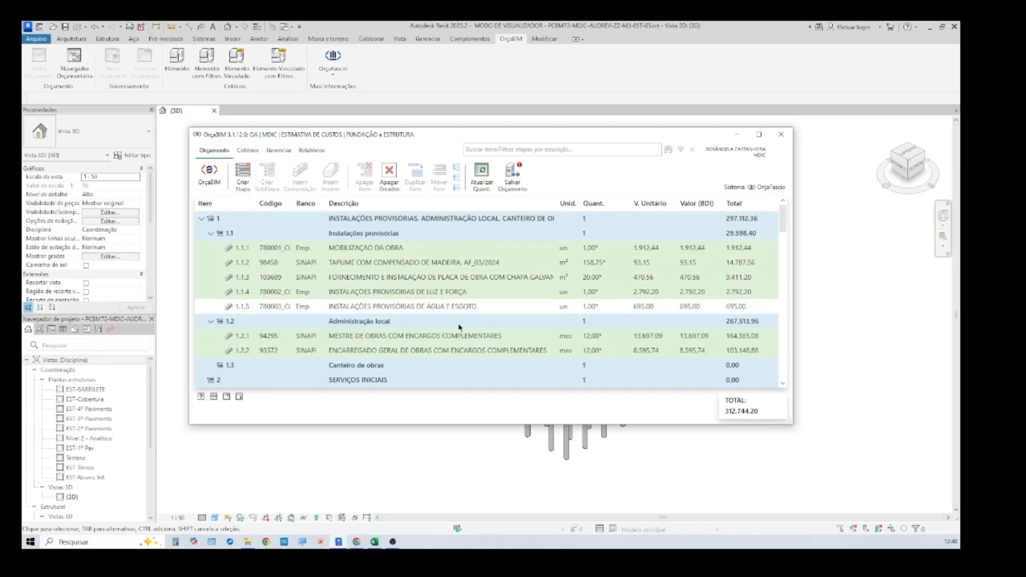
scroll(470, 339, "down", 1)
left_click(781, 384)
left_click(782, 384)
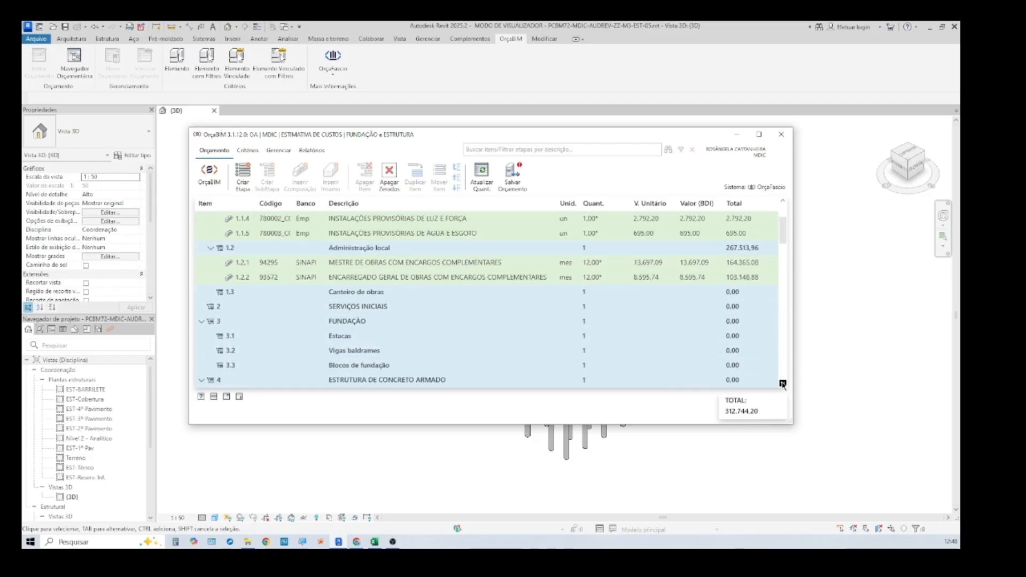
left_click(426, 337)
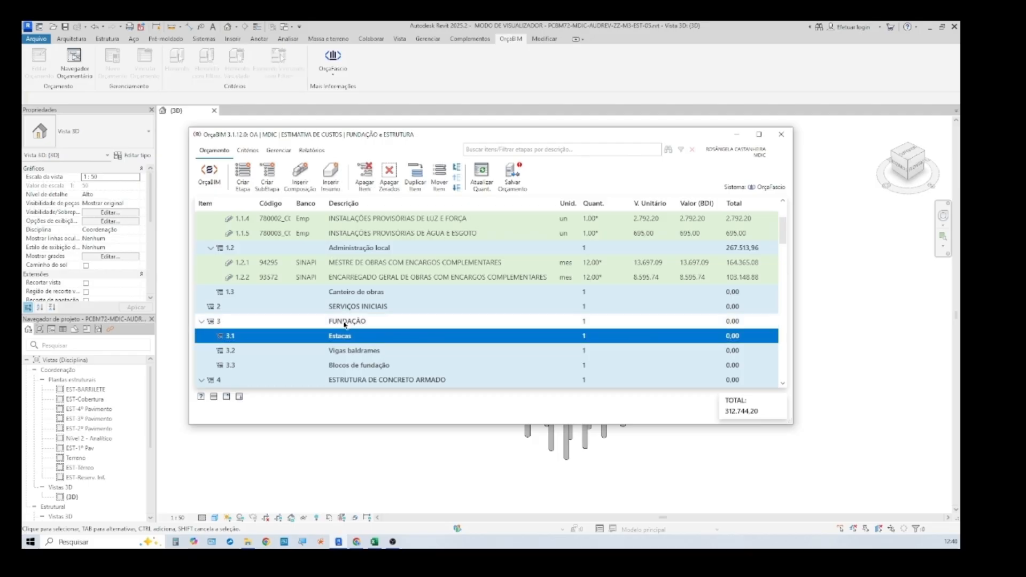
left_click(299, 180)
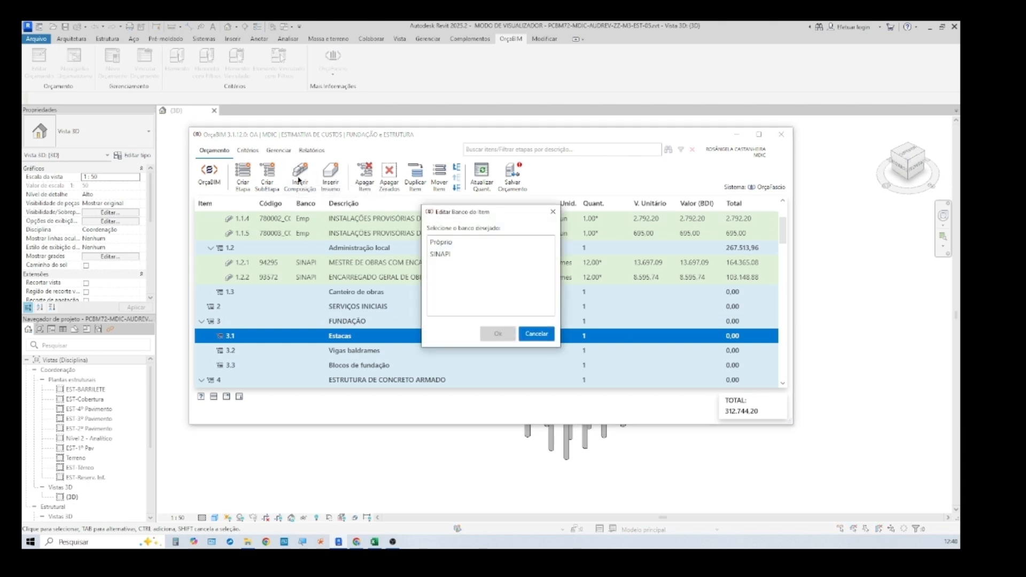
left_click(441, 255)
left_click(494, 334)
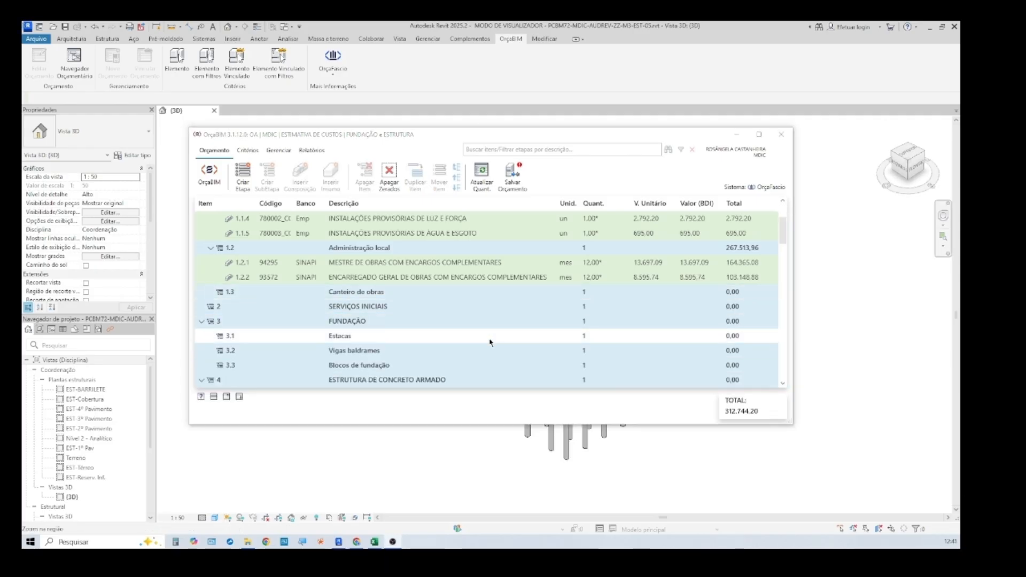
Insert SINAPI composition 100898, the mechanically bored pile with 60 cm diameter, into substage 3.1 Estacas, finding it by code
left_click(427, 336)
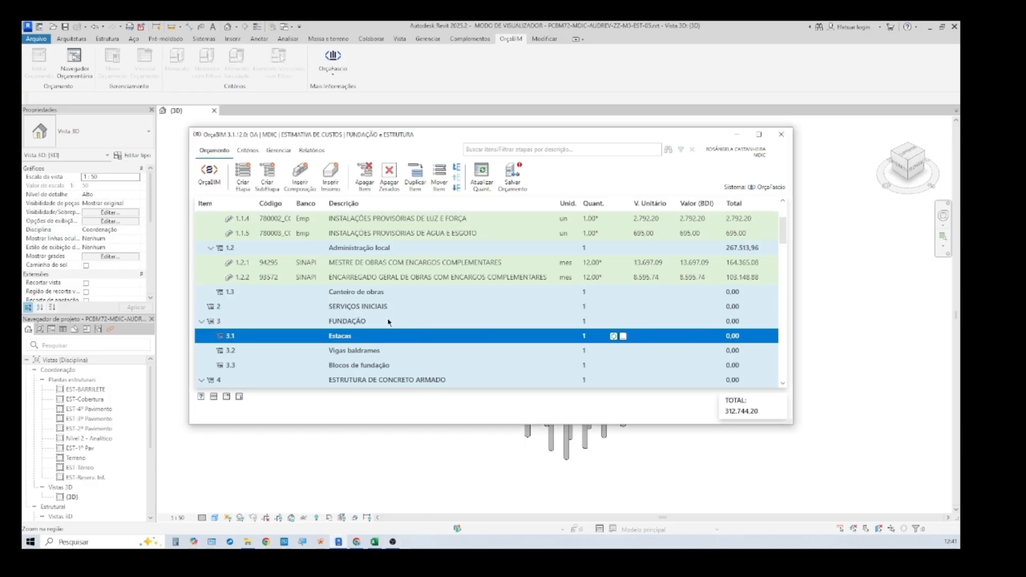
left_click(299, 179)
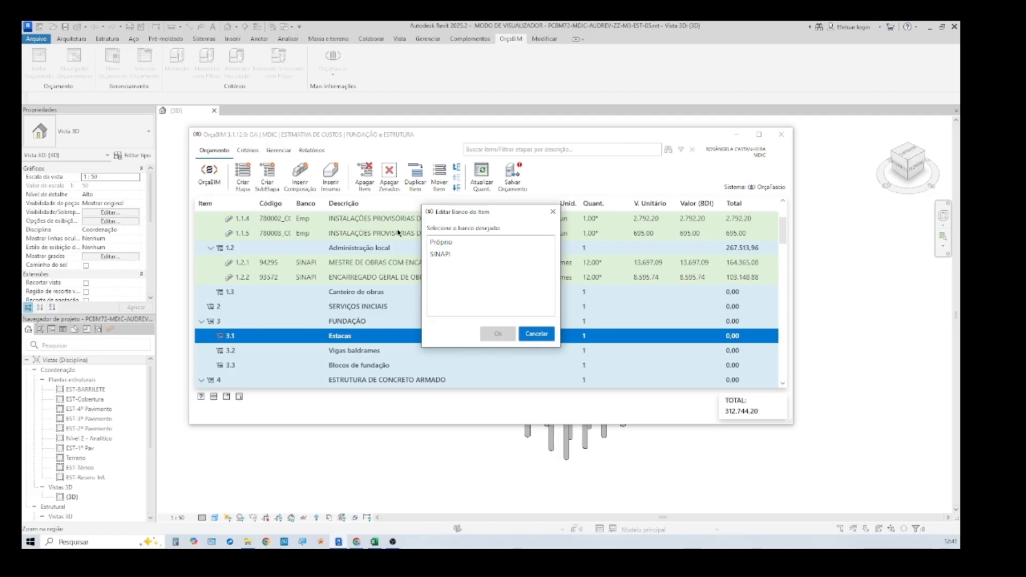
left_click(439, 254)
left_click(496, 334)
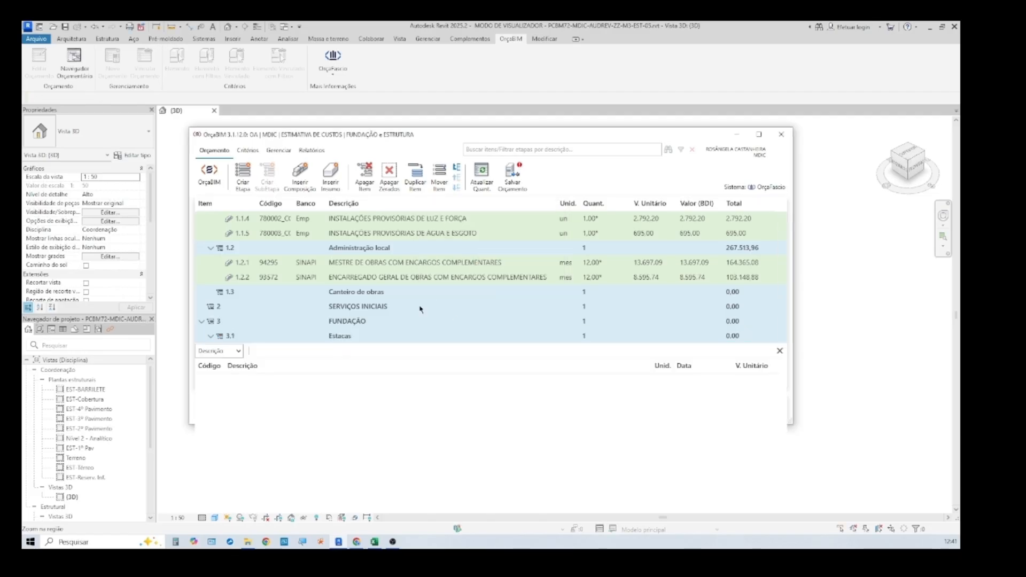
left_click(237, 351)
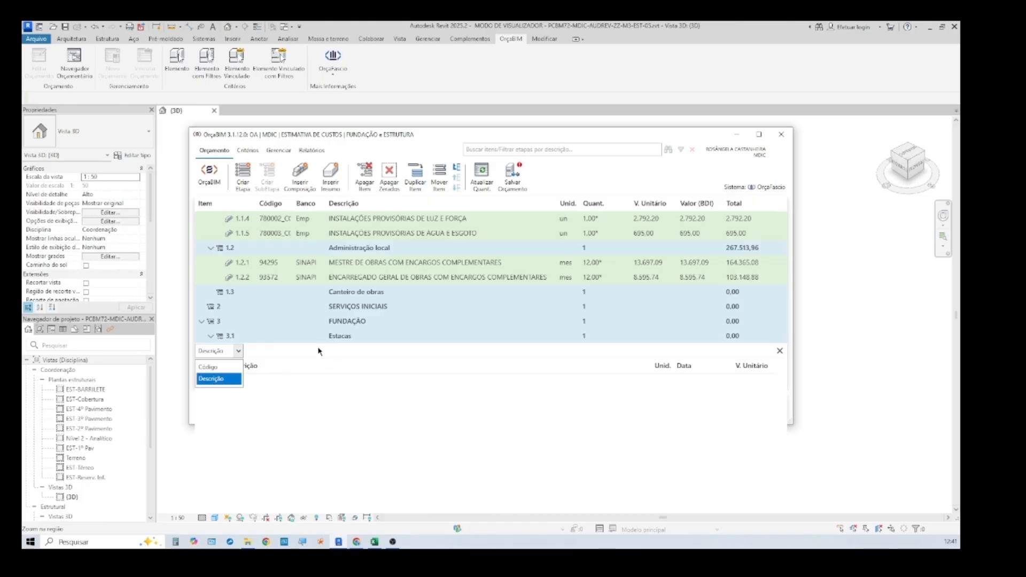
left_click(211, 367)
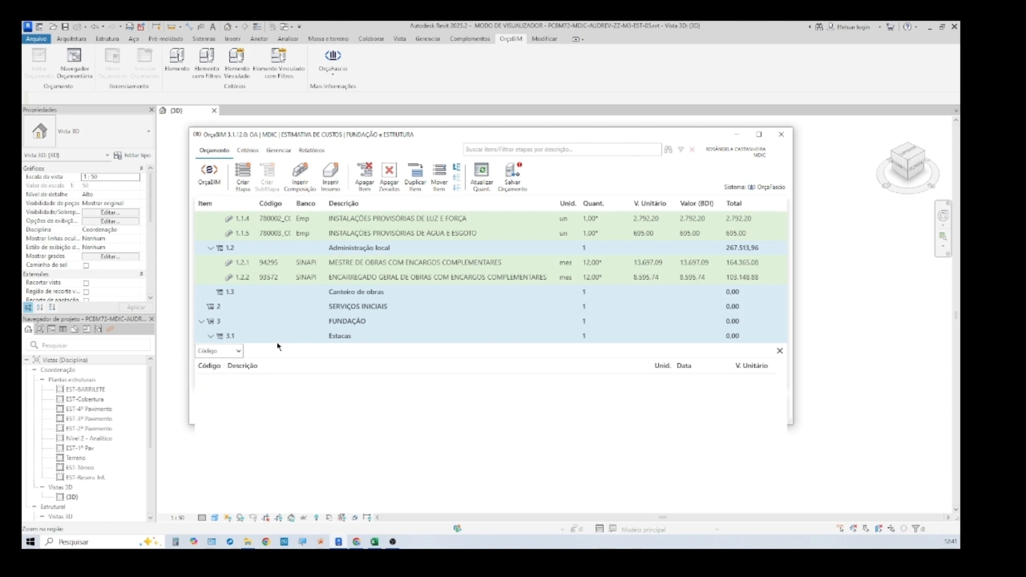
type("100898")
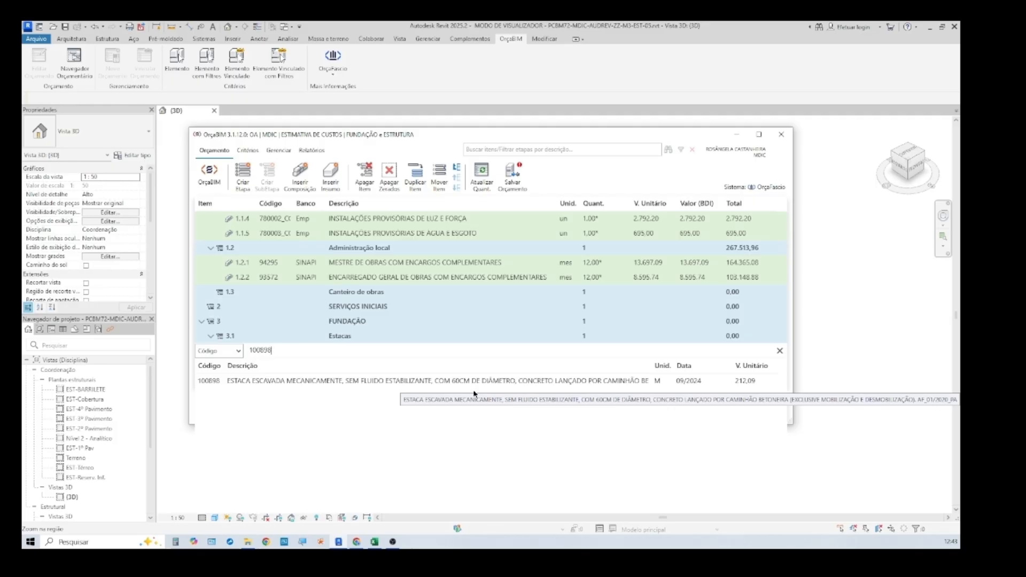
left_click(473, 384)
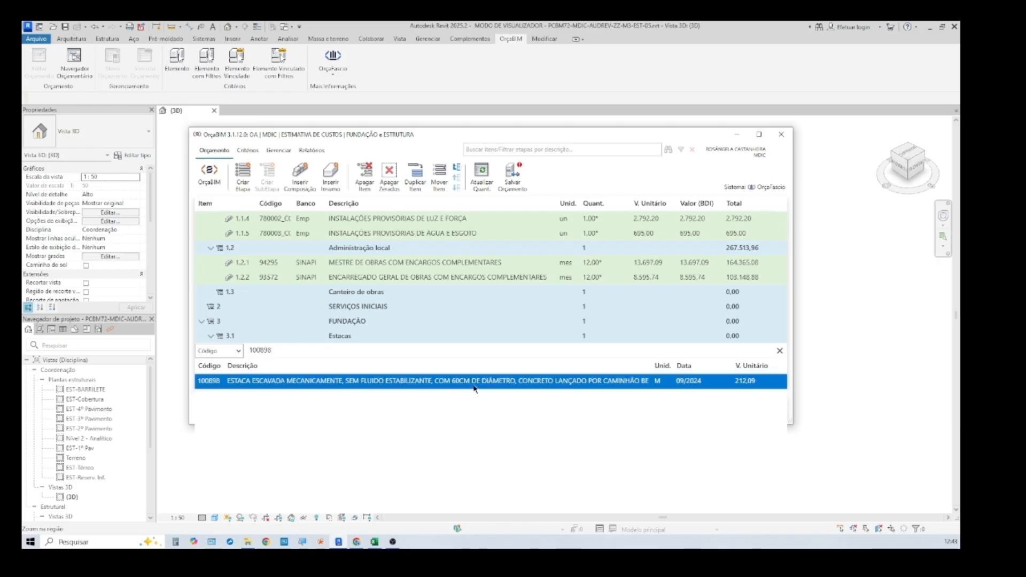
double_click(528, 383)
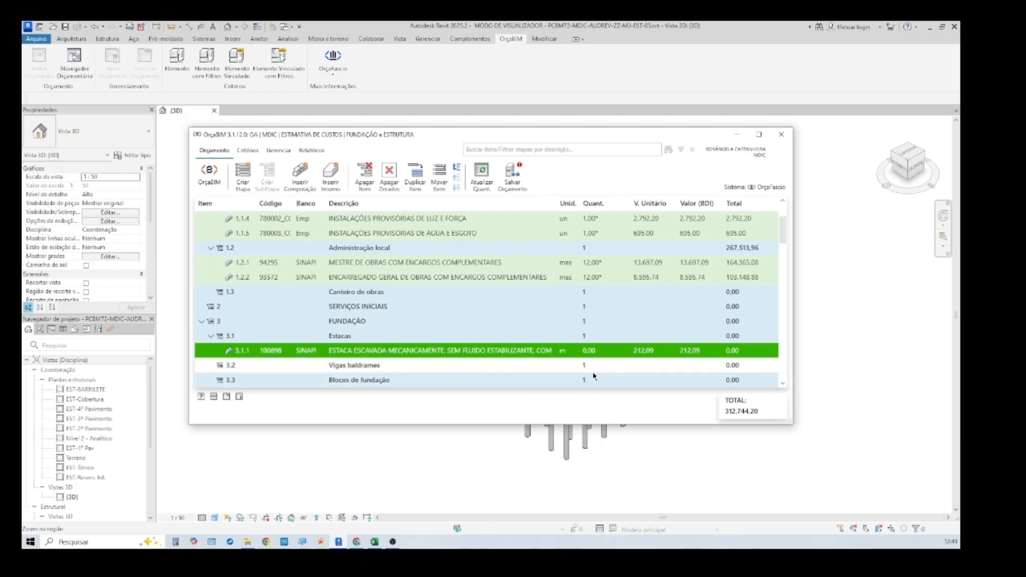
Add a category subcriterion for Fundações estruturais to the quantity criterion of the bored pile item 3.1.1
mouse_move(620, 351)
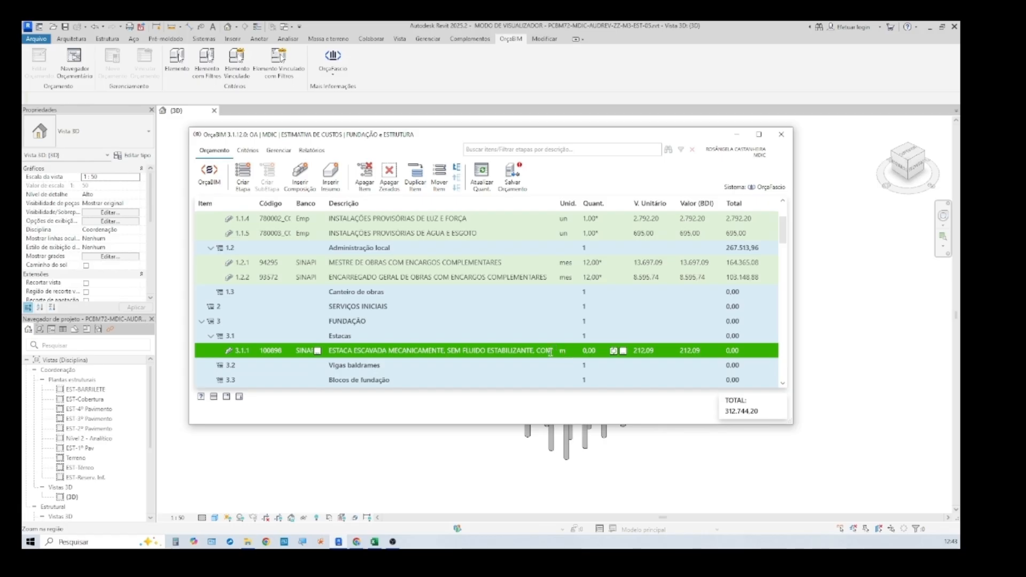
left_click(621, 353)
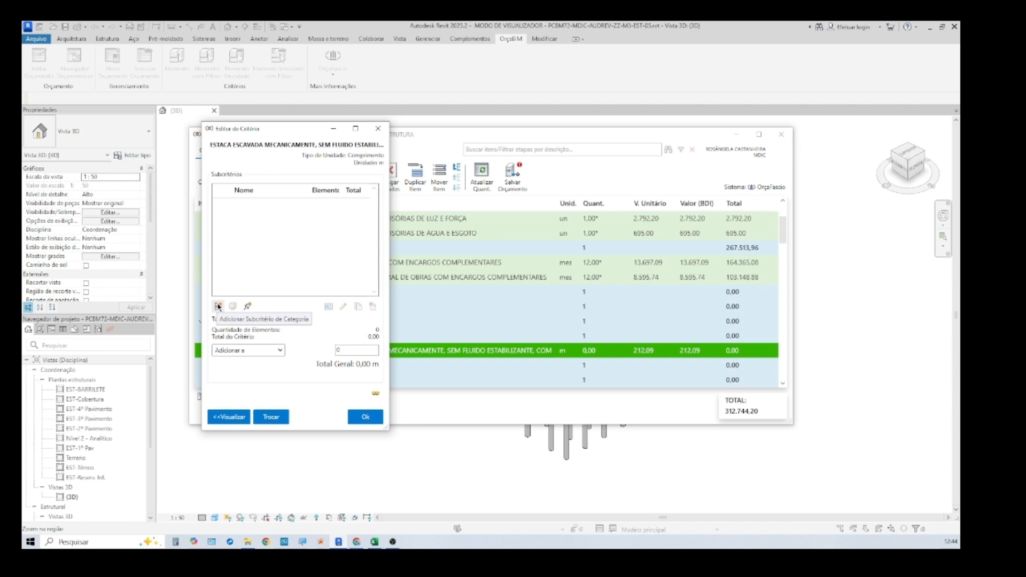
left_click(219, 306)
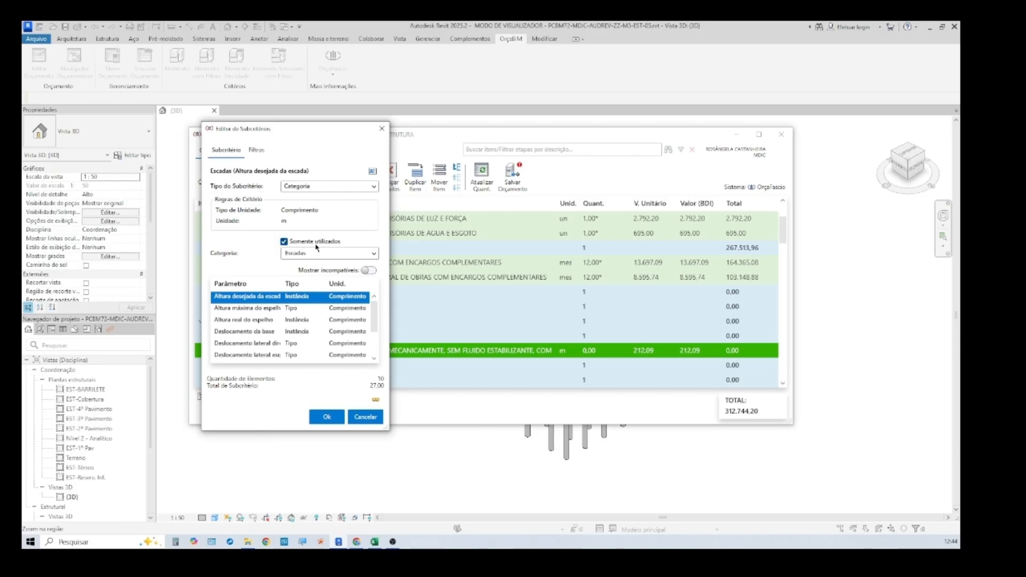
left_click(371, 250)
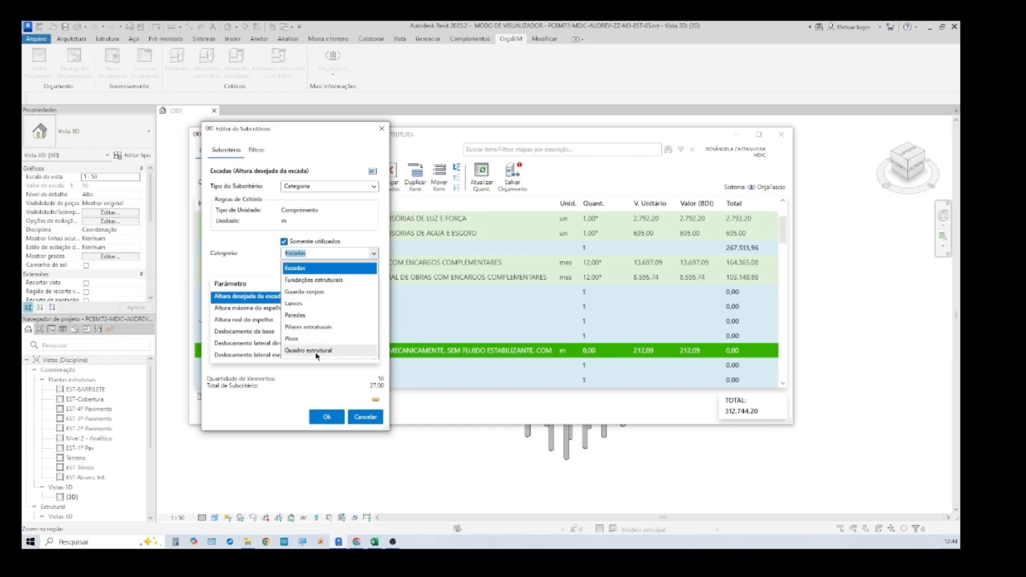
left_click(324, 280)
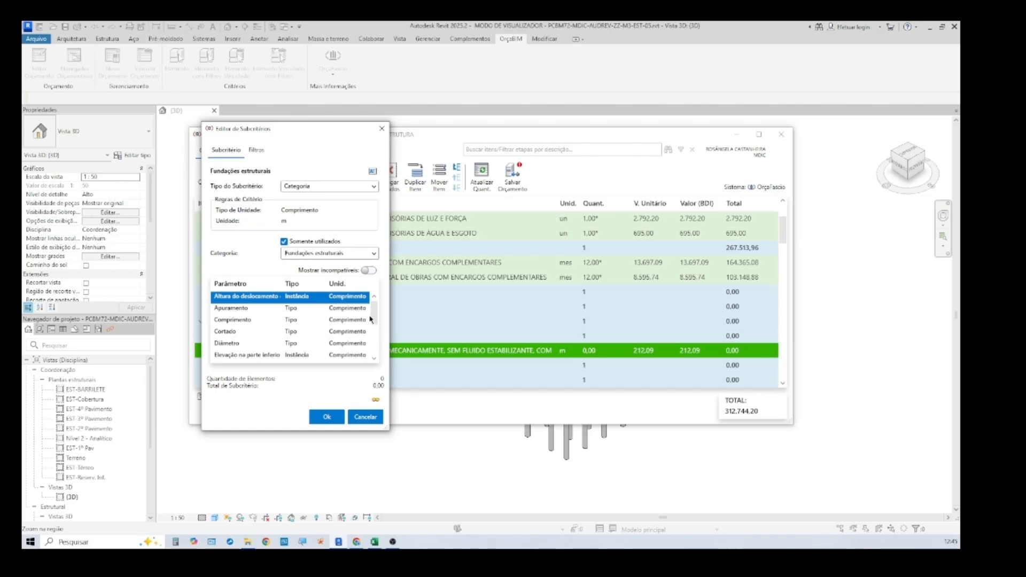
Measure the subcriterion by the Profundidade da estaca parameter, preview its model elements and accept the bored pile's criterion
mouse_move(375, 315)
left_mouse_down()
mouse_move(376, 357)
mouse_move(374, 298)
left_mouse_up()
left_click_drag(375, 315, 374, 348)
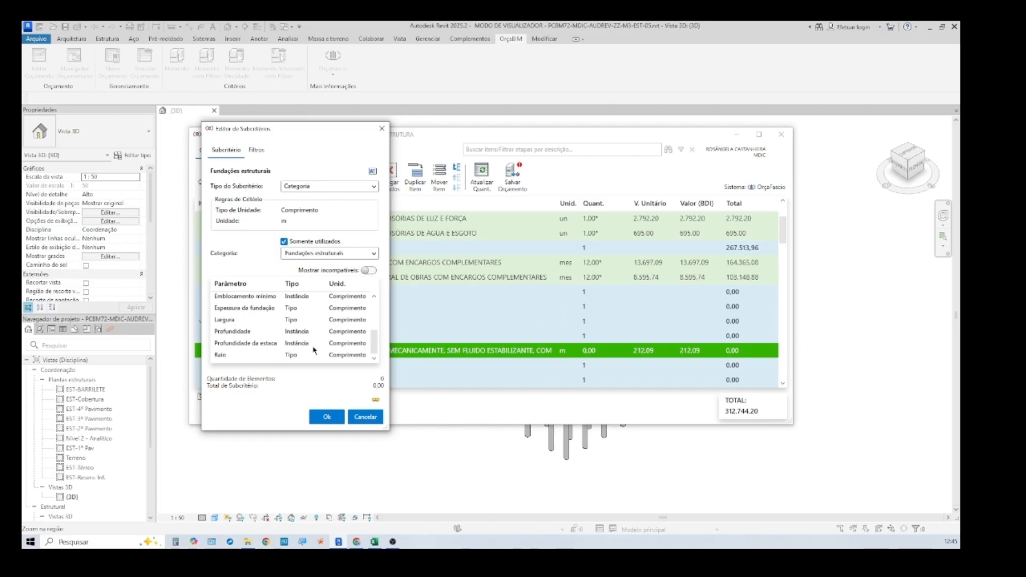
left_click(245, 344)
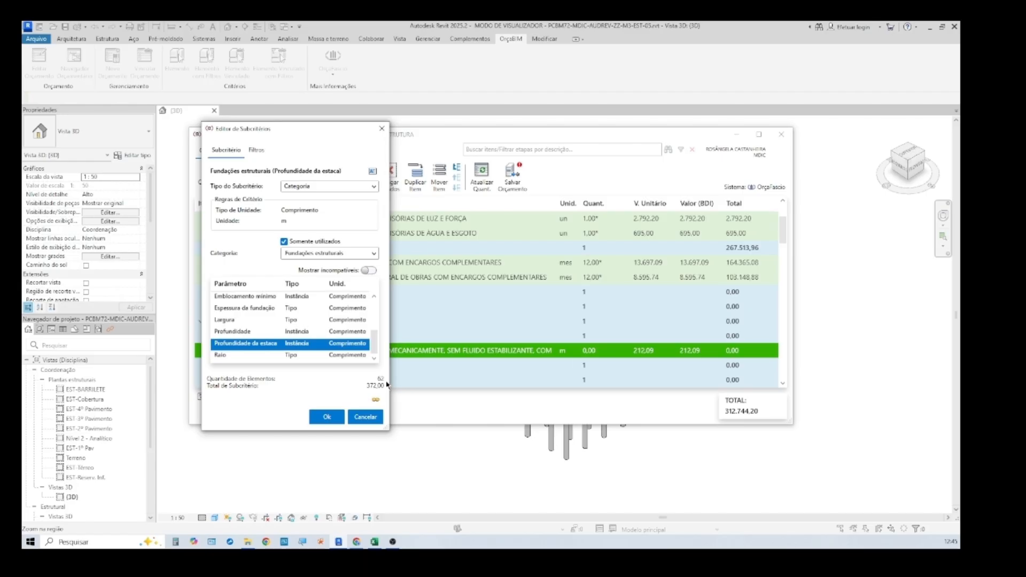
left_click(327, 416)
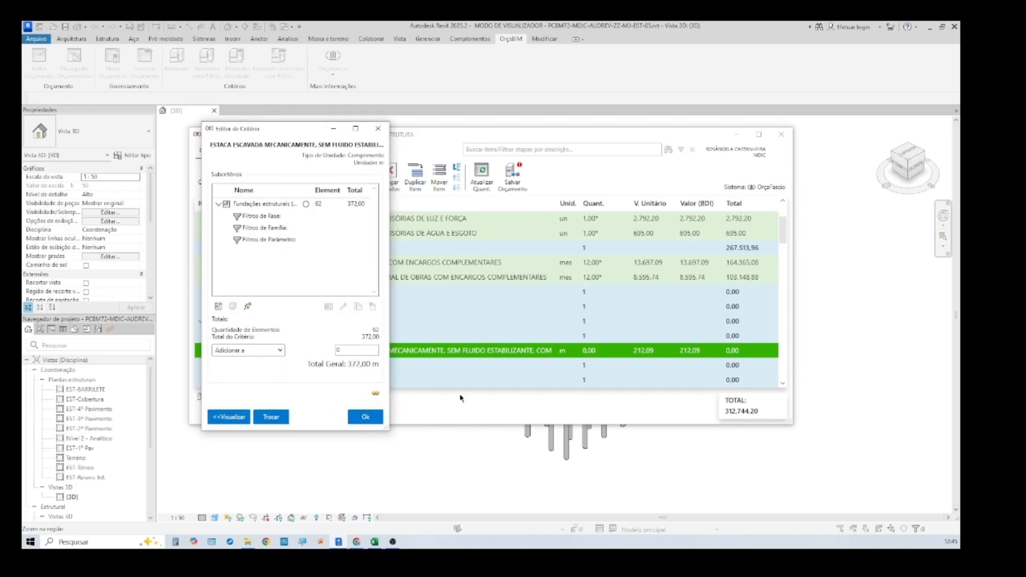
left_click(229, 417)
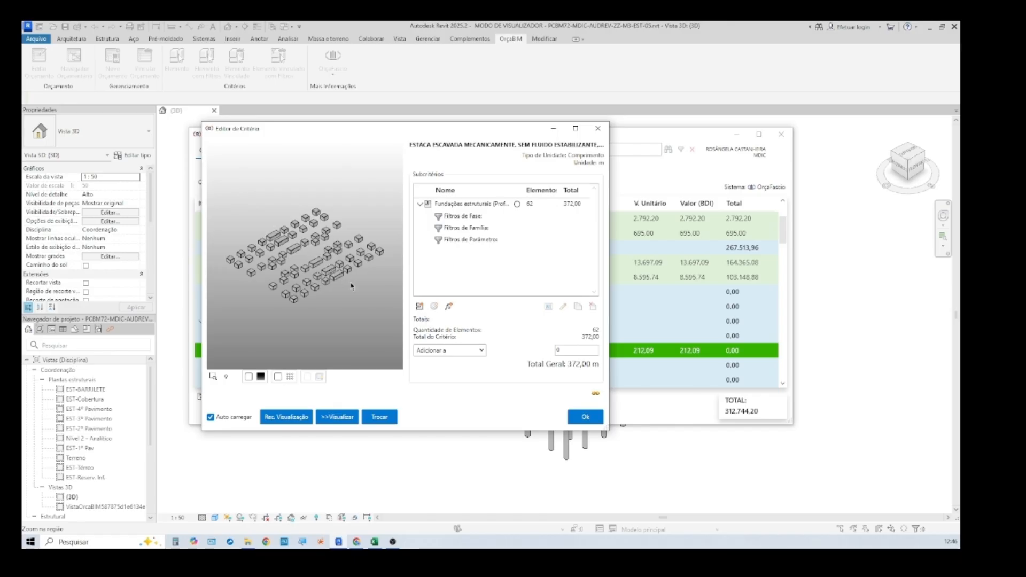
left_click(578, 416)
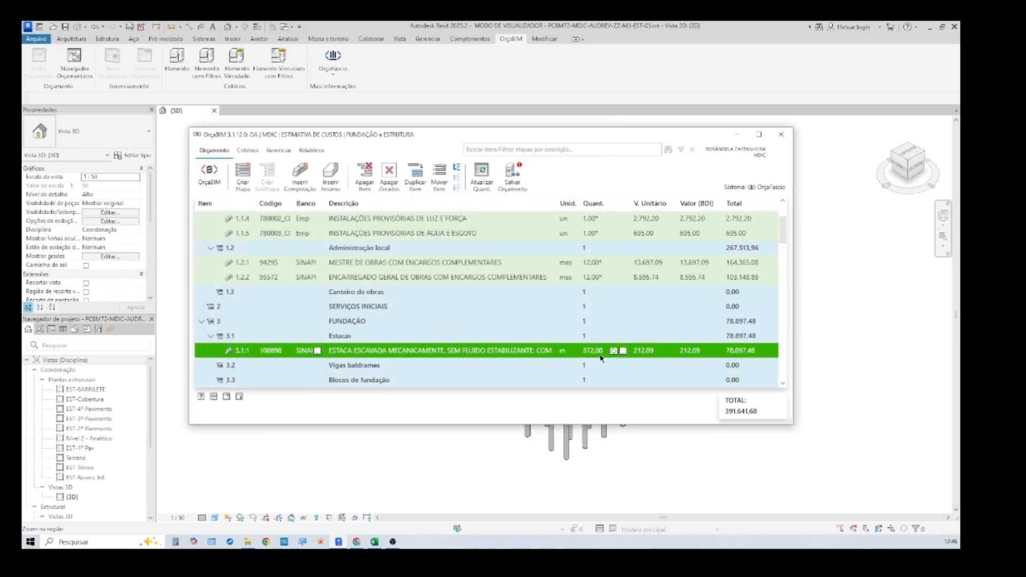
Insert composition 780008, Mobilização e desmobilização de equipamento para estaca, from the Próprio bank below the bored pile item
mouse_move(601, 358)
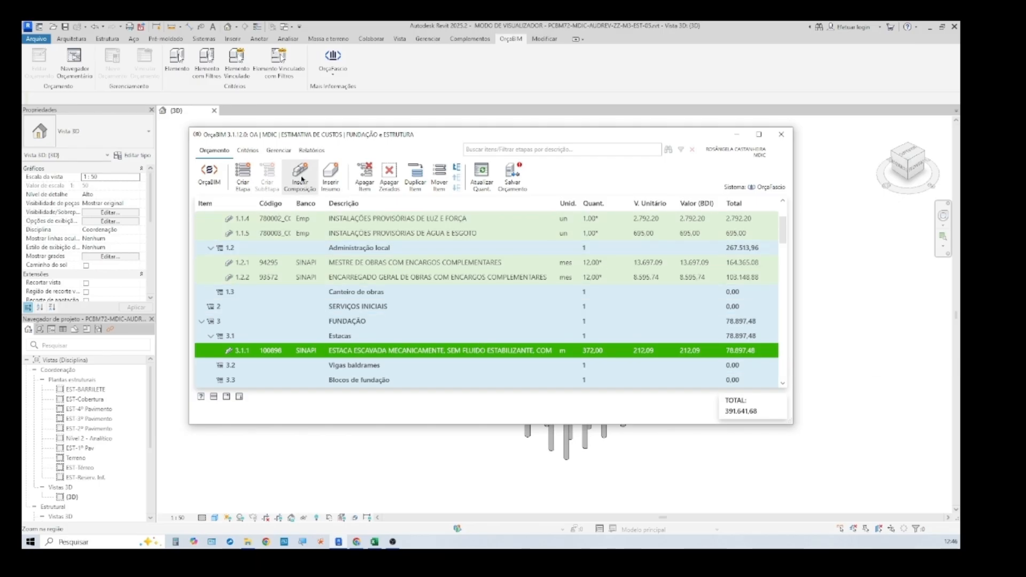
left_click(301, 177)
left_click(433, 246)
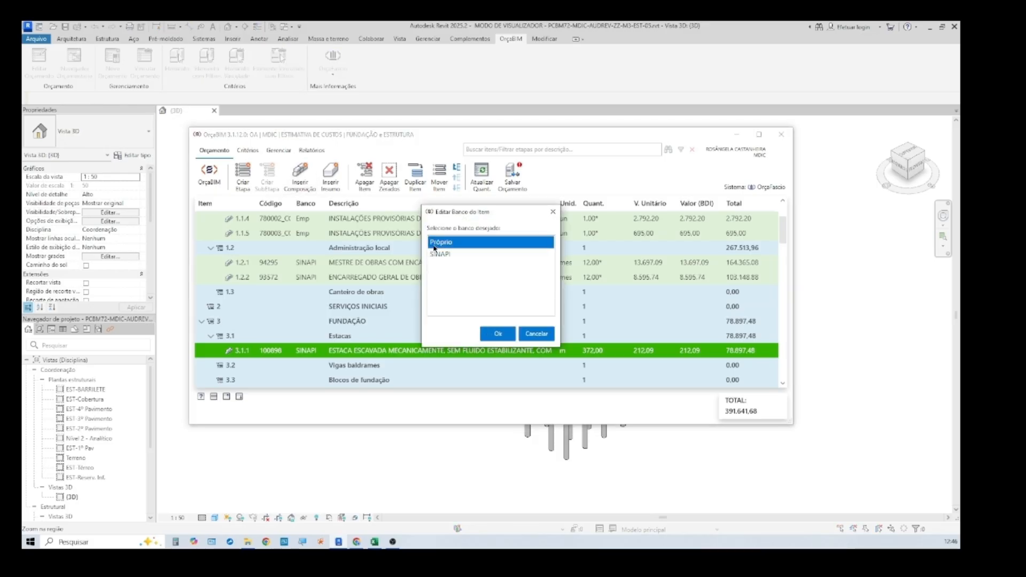
left_click(500, 334)
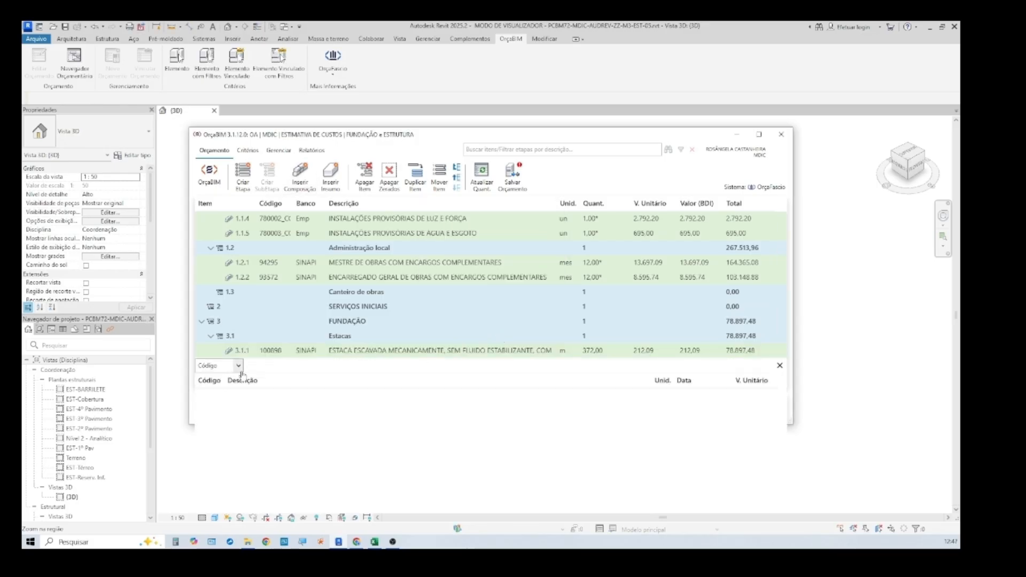
left_click(302, 366)
type("780008")
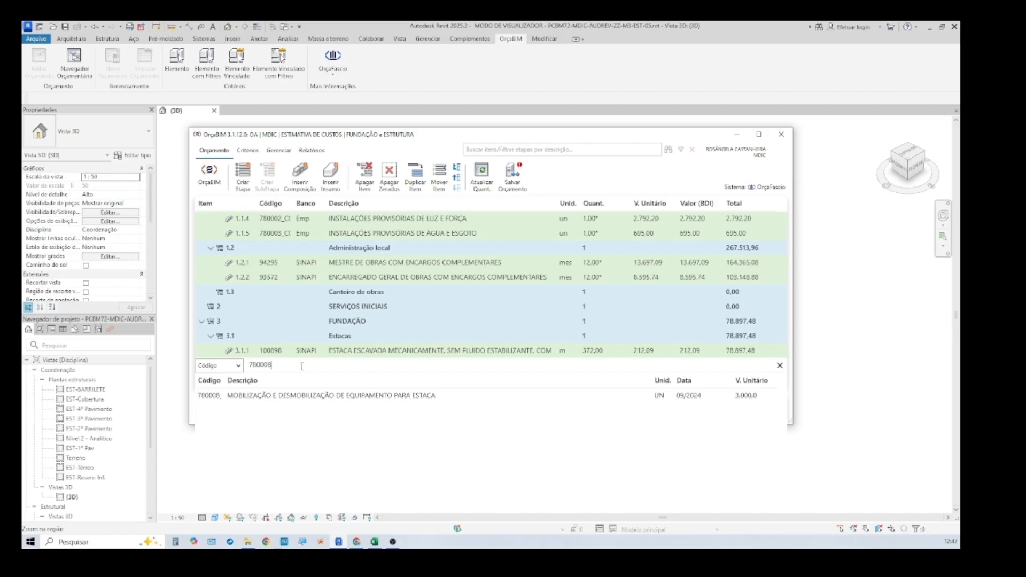
left_click(309, 398)
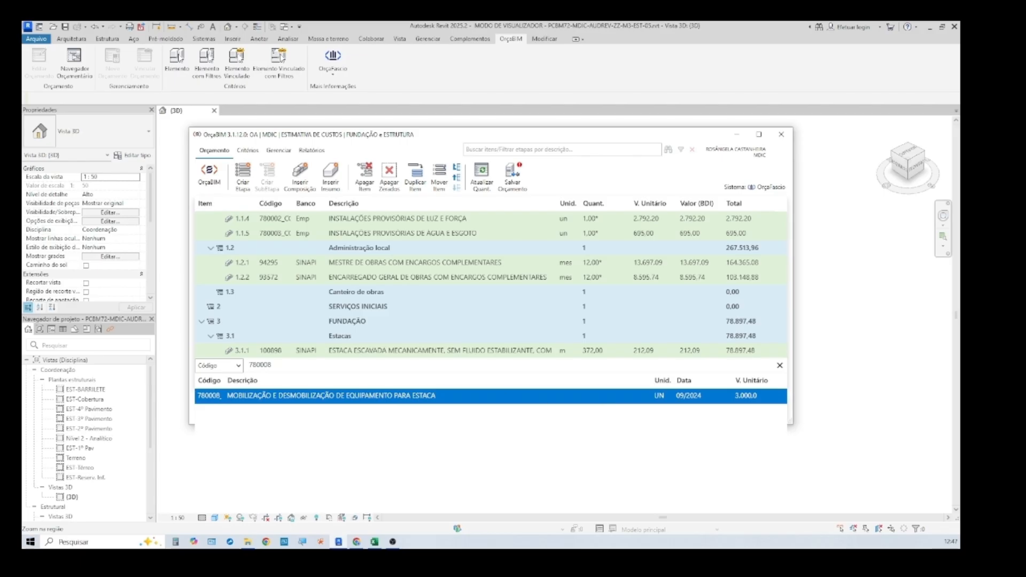
double_click(482, 400)
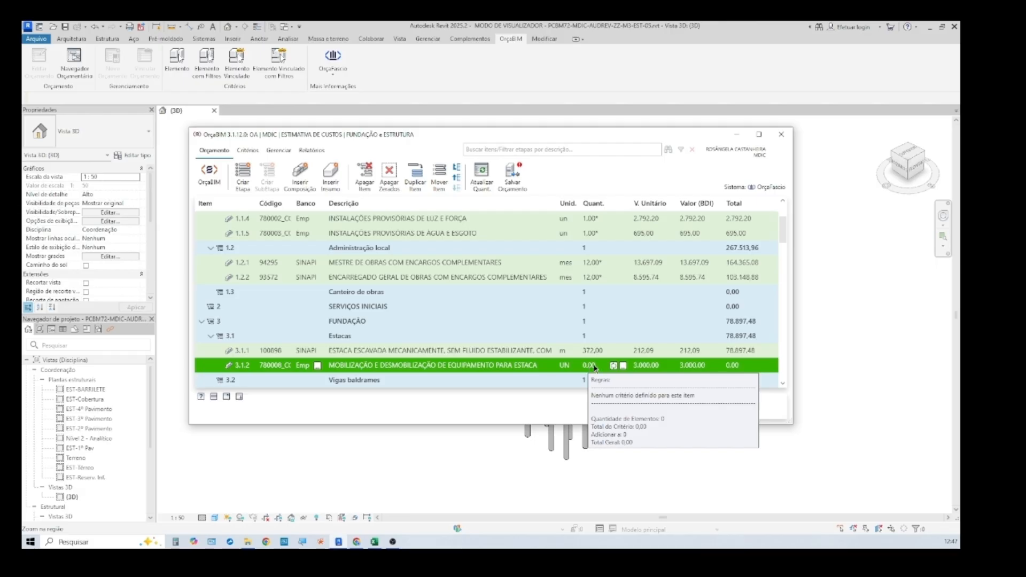
Replace the quantity criterion of item 3.1.2, the pile equipment mobilization, with a manual quantity of 1
left_click(623, 366)
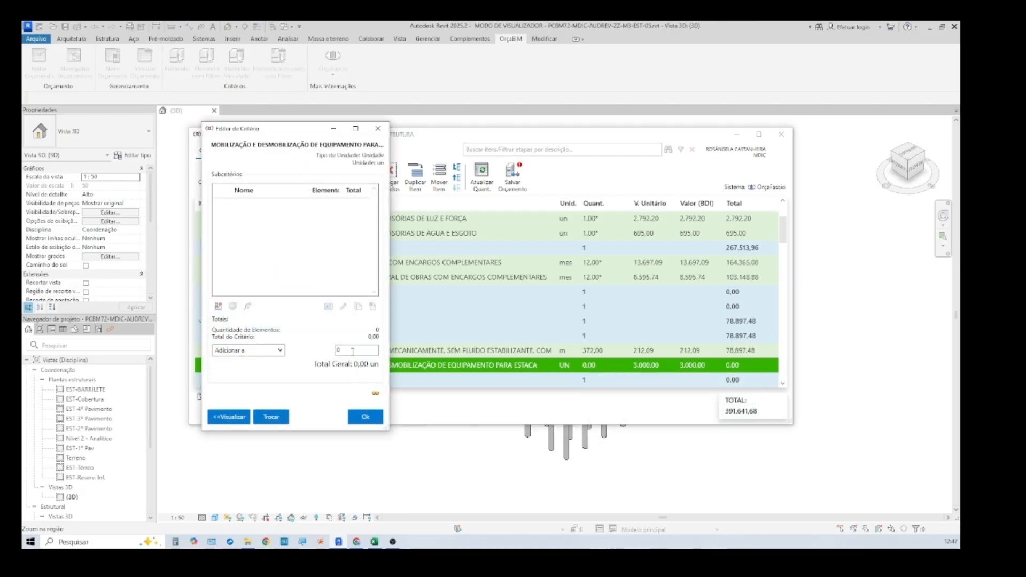
left_click(271, 418)
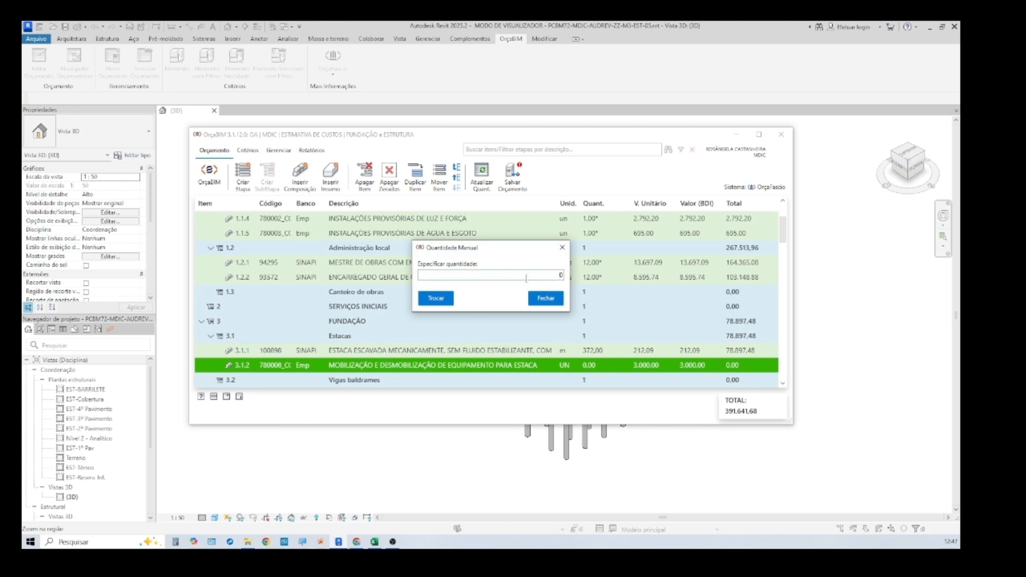
type("1")
left_click(546, 298)
left_click(562, 248)
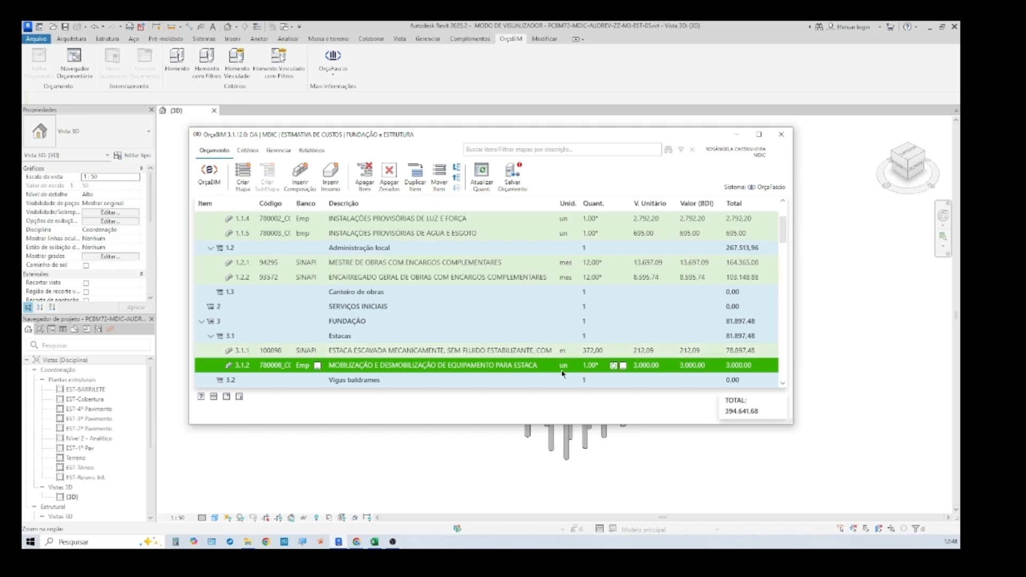
Insert SINAPI composition 95583, the 5.0 mm transverse reinforcement for circular piles, below item 3.1.2, finding it by code
left_click(303, 178)
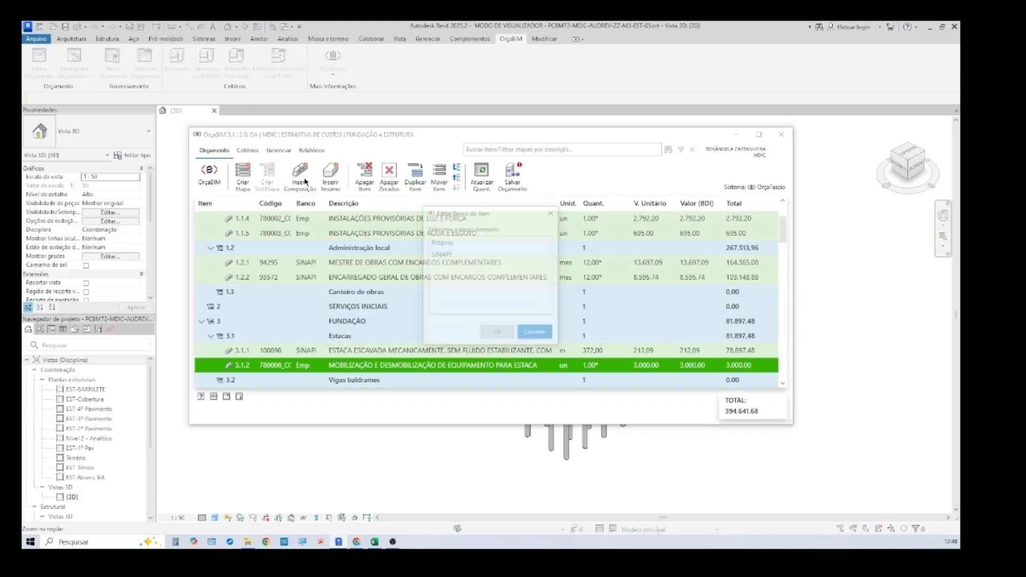
left_click(435, 258)
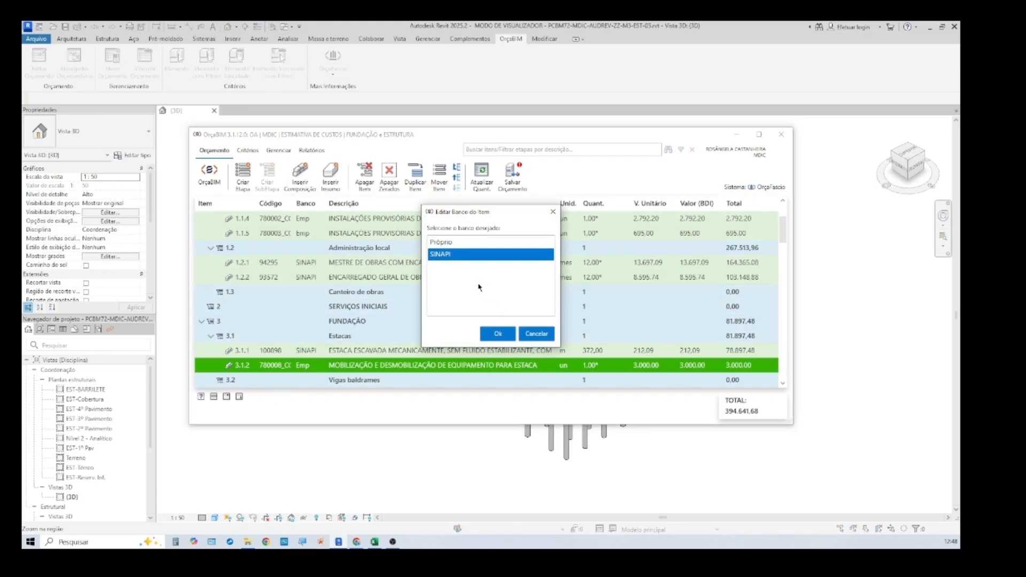
key("Return")
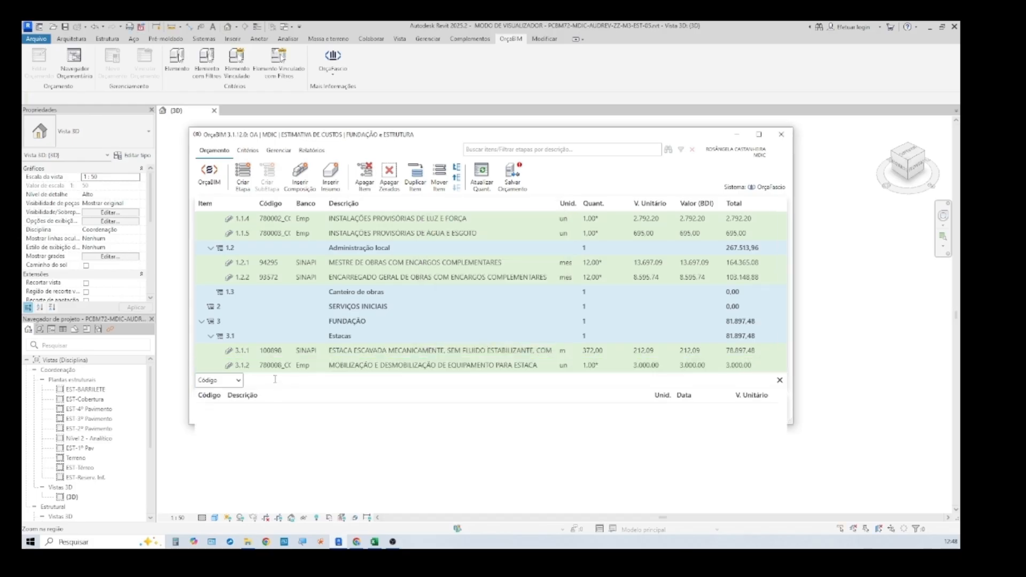
type("955")
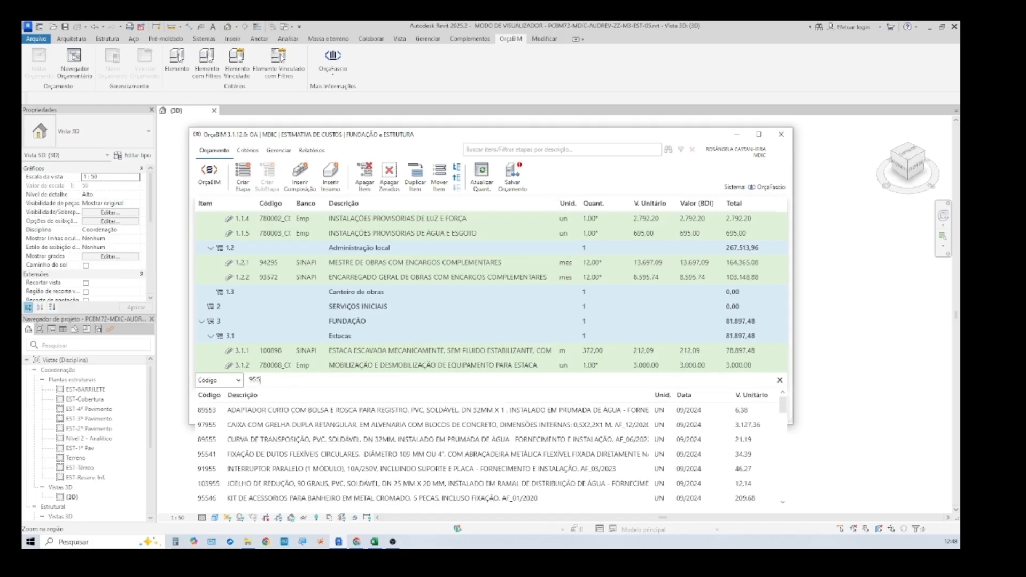
type("83")
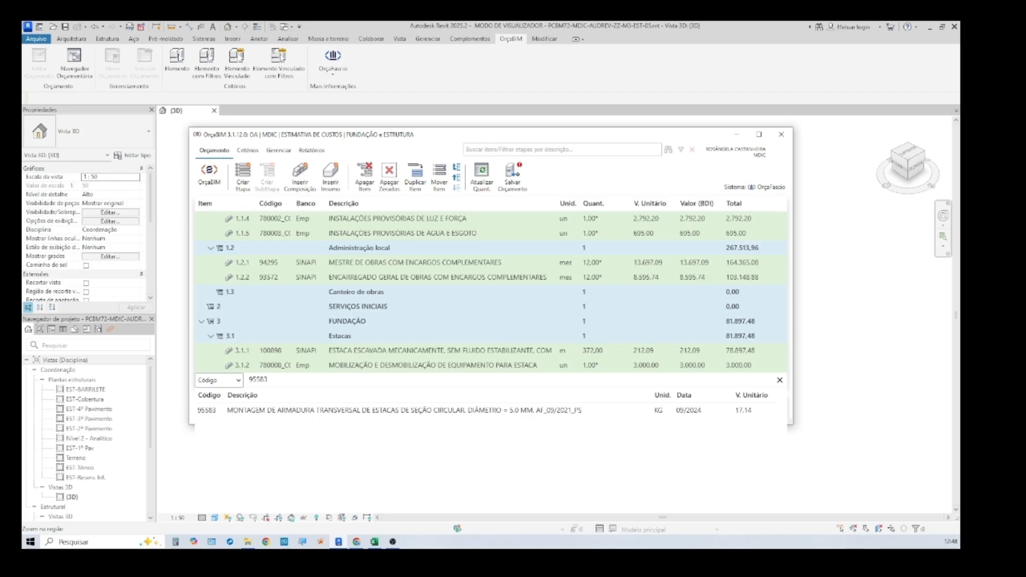
left_click(293, 411)
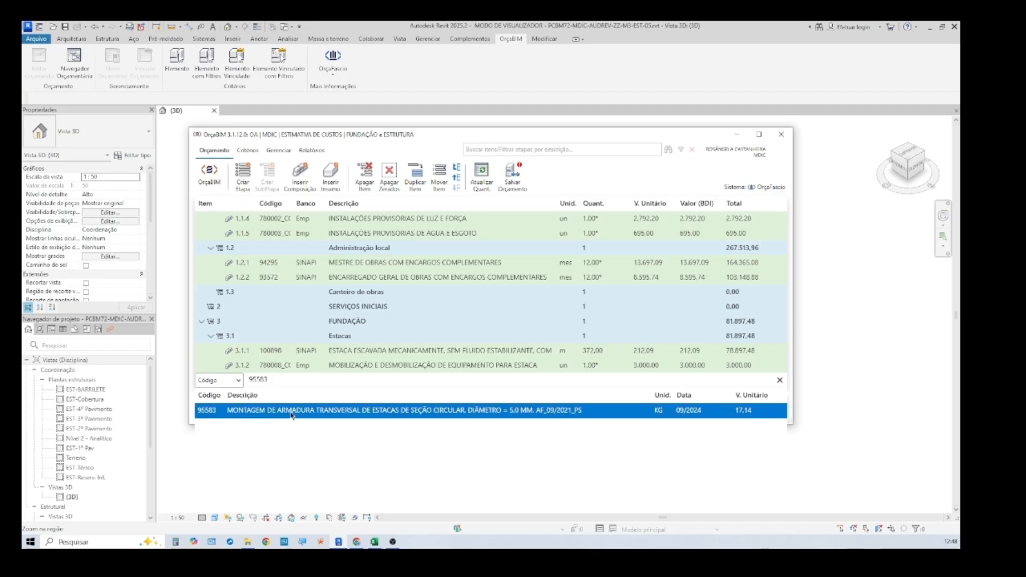
double_click(293, 413)
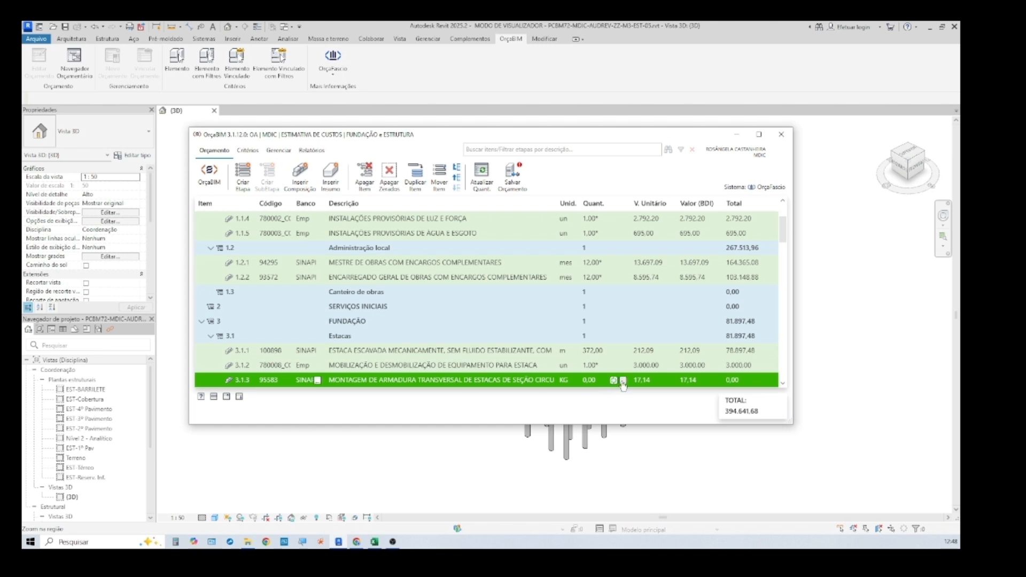
Switch item 3.1.3, the transverse pile reinforcement, to a manual quantity of 105,18 kg, without adding a subcriterion
left_click(622, 381)
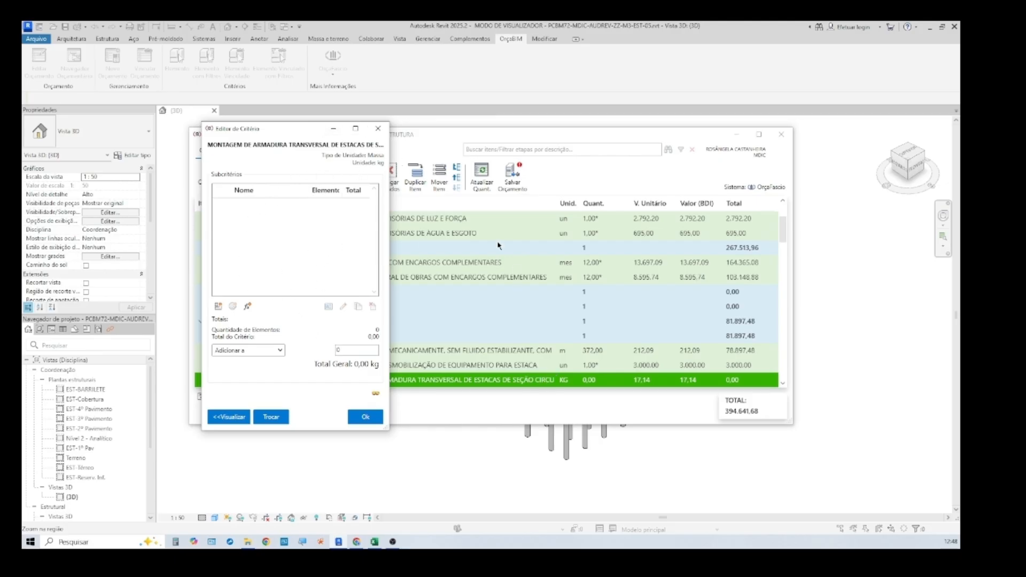
left_click(218, 307)
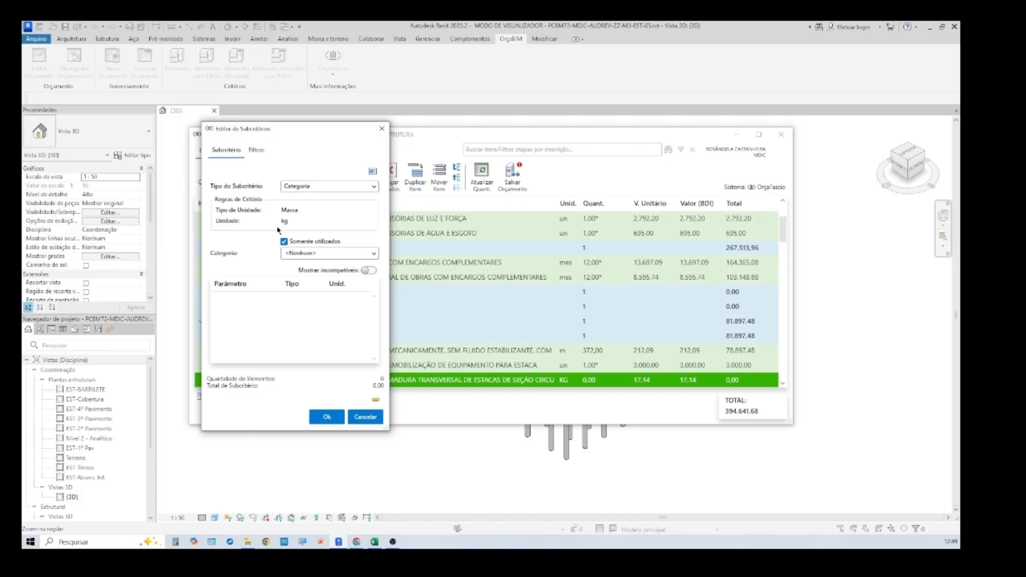
left_click(356, 418)
left_click(277, 417)
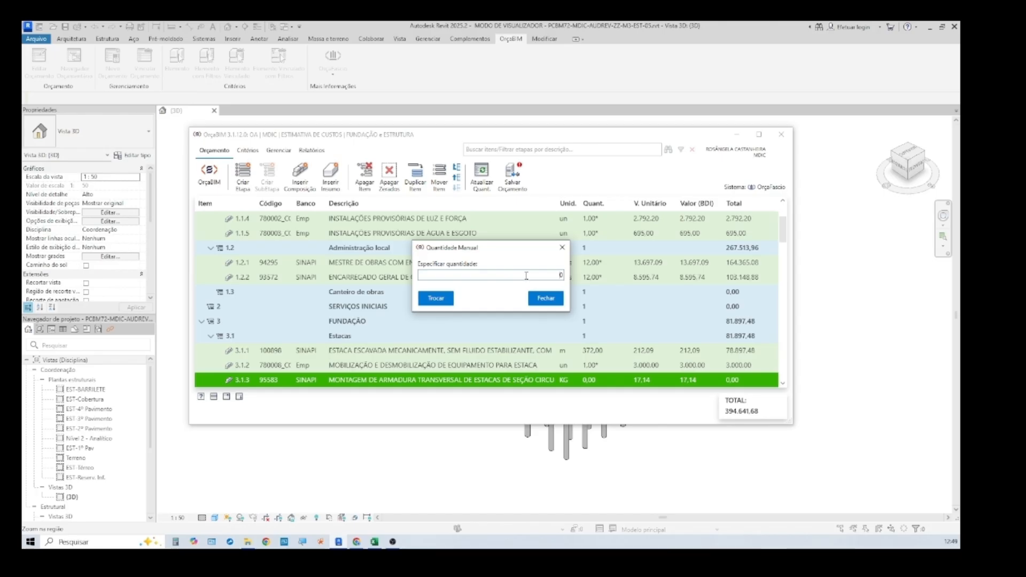
type("105.180")
key("BackSpace")
left_click(546, 298)
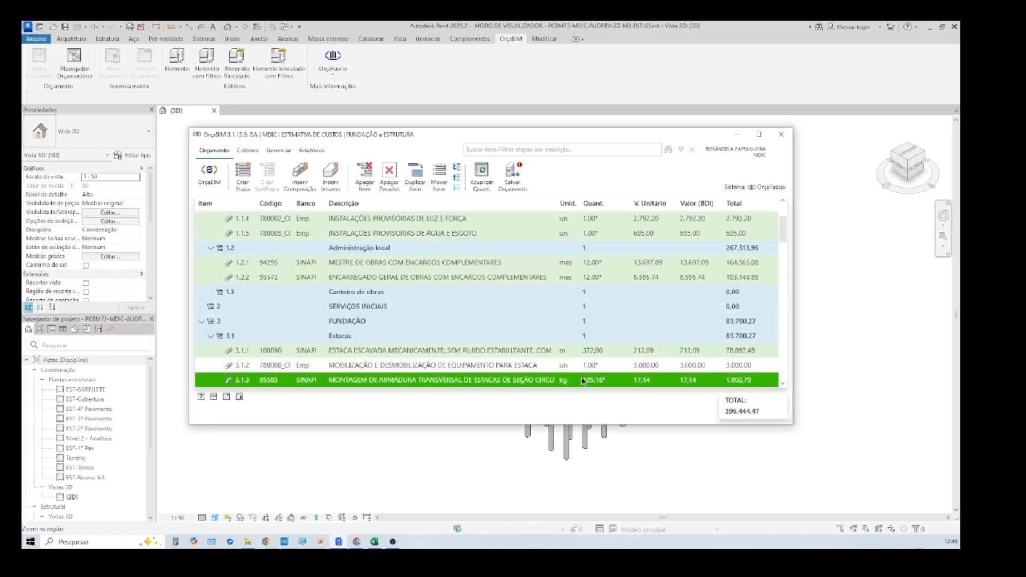
Insert SINAPI composition 95578, the 12.5 mm pile reinforcement, below item 3.1.3, searching by Código instead of Descrição
double_click(524, 380)
left_click(310, 186)
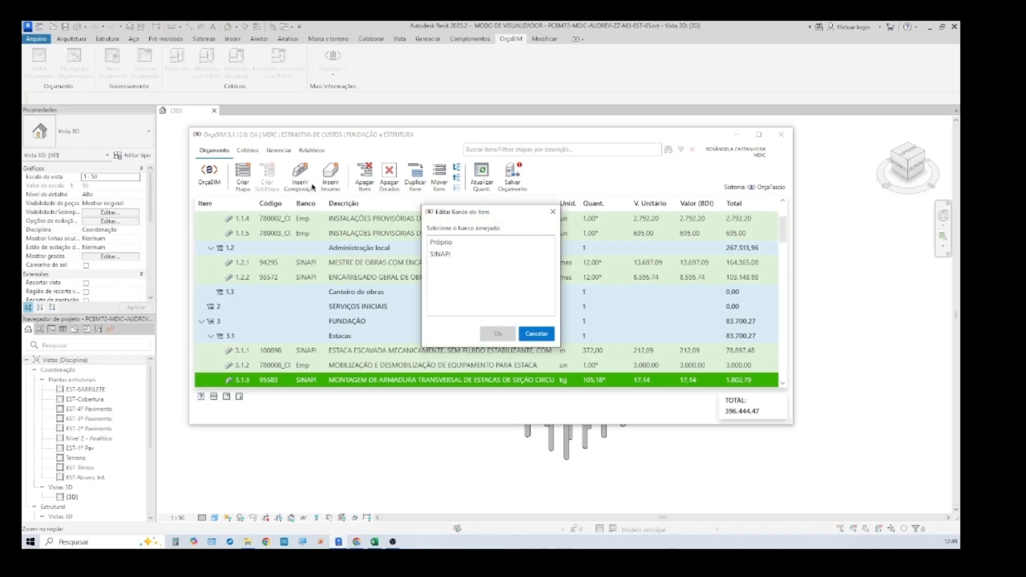
left_click(440, 254)
left_click(497, 333)
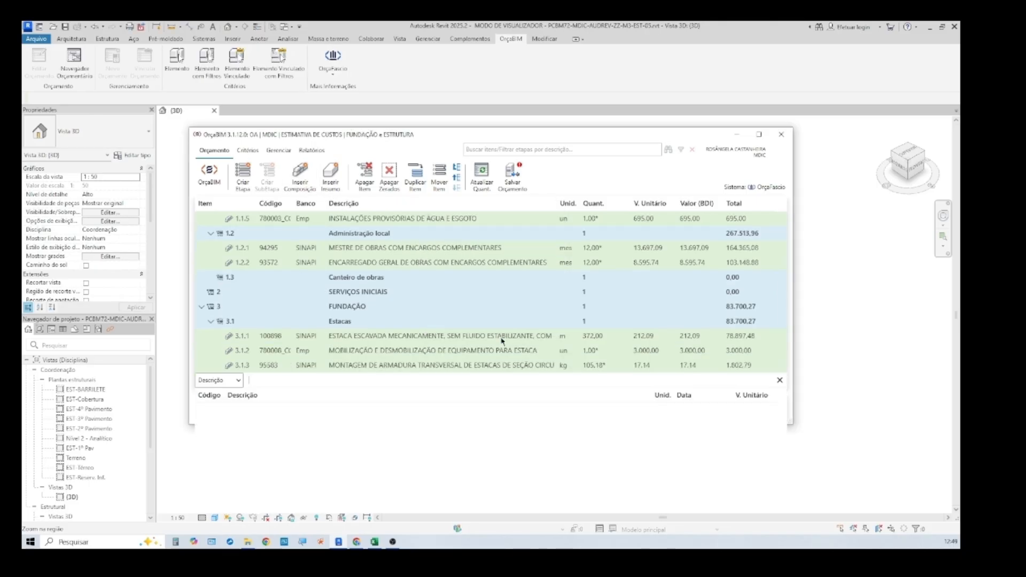
type("95578")
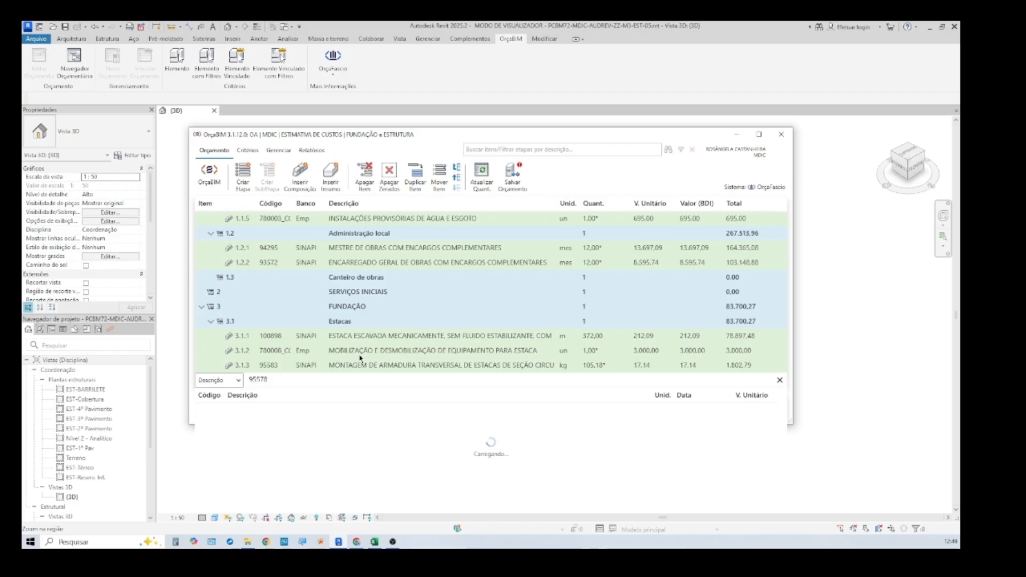
left_click(237, 380)
left_click(216, 399)
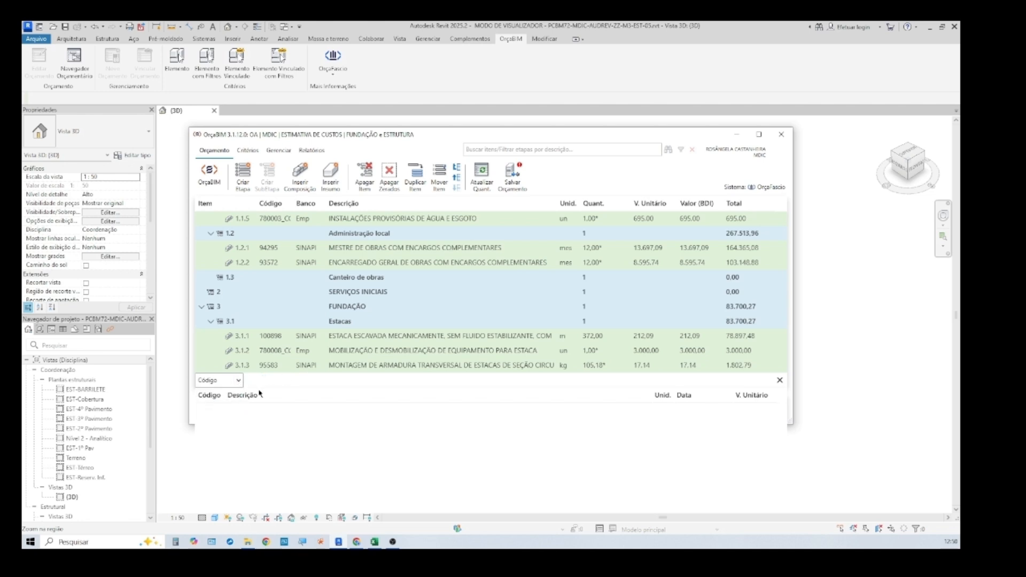
type("955")
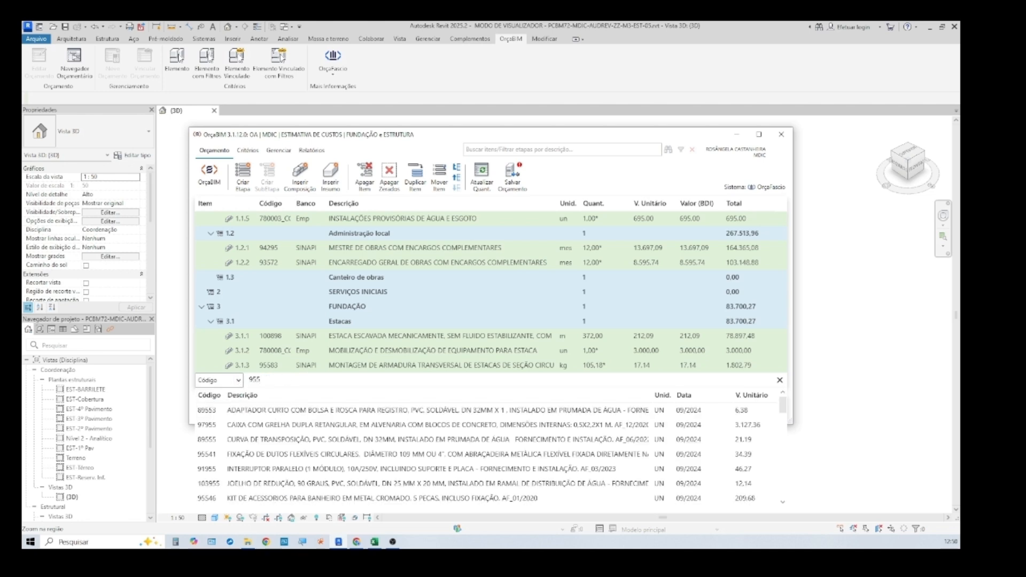
type("78")
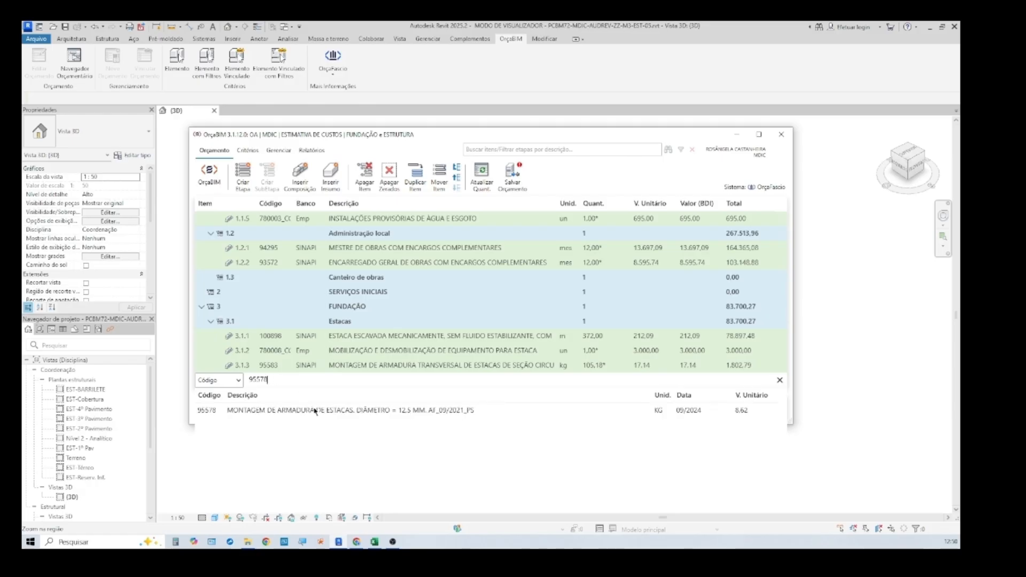
double_click(392, 411)
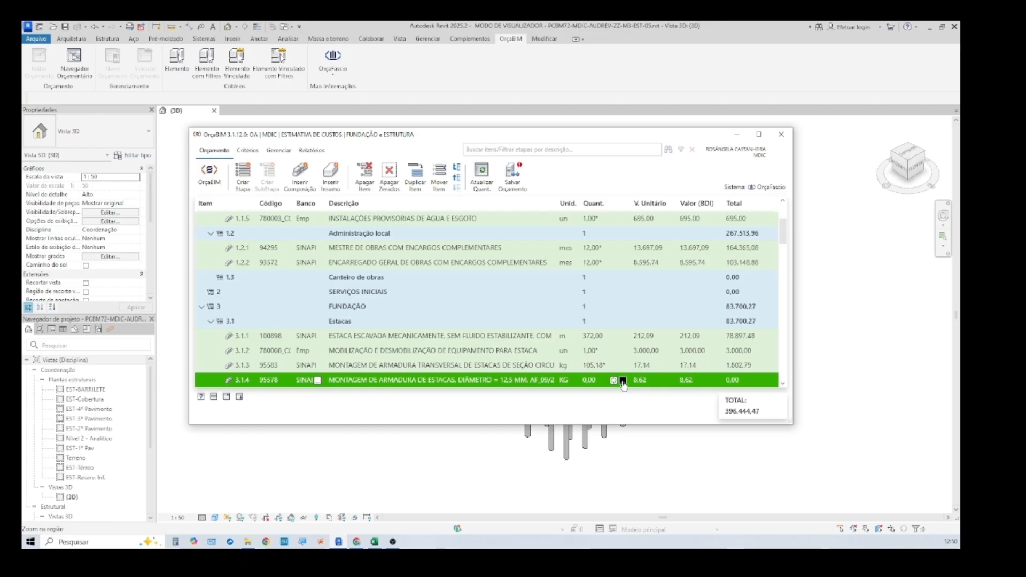
Switch item 3.1.4, the 12.5 mm pile reinforcement, to a manual quantity of 6.836,70 kg
left_click(623, 380)
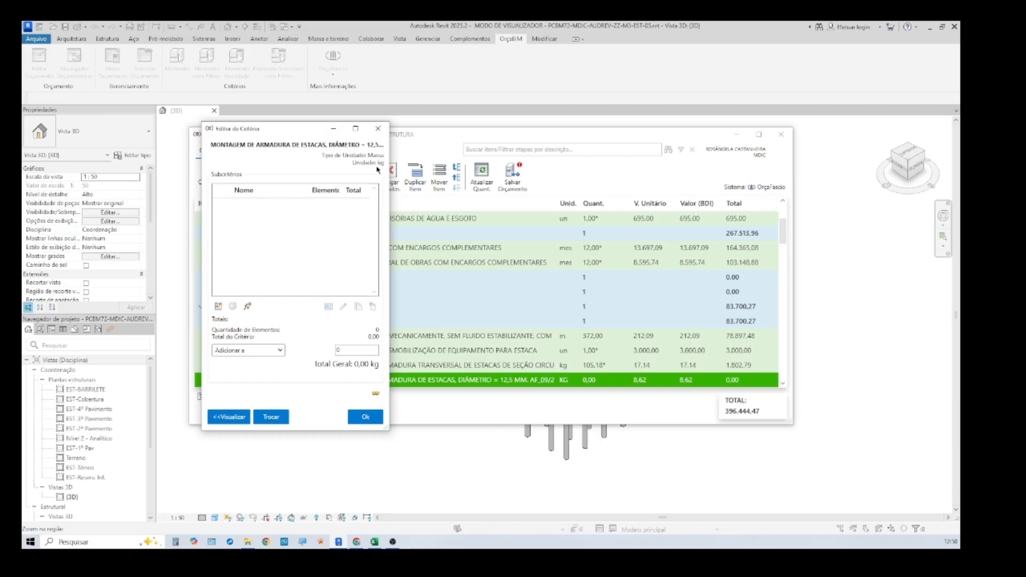
left_click(271, 417)
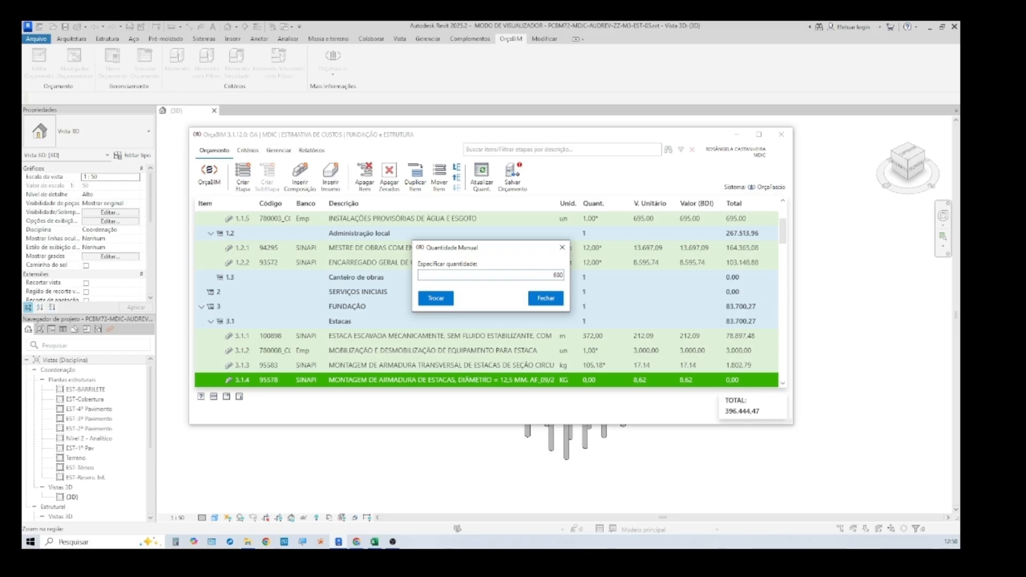
type("6036,700")
key("BackSpace")
left_click(552, 297)
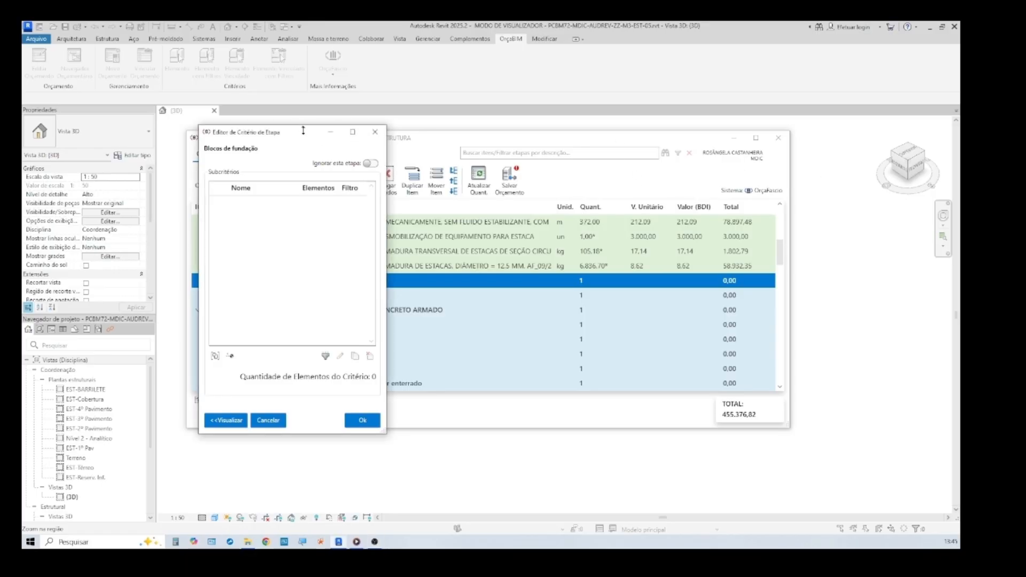
Close the stage criterion editor of Blocos de fundação without changes and select substage 3.2 in the budget
left_click_drag(302, 140, 398, 139)
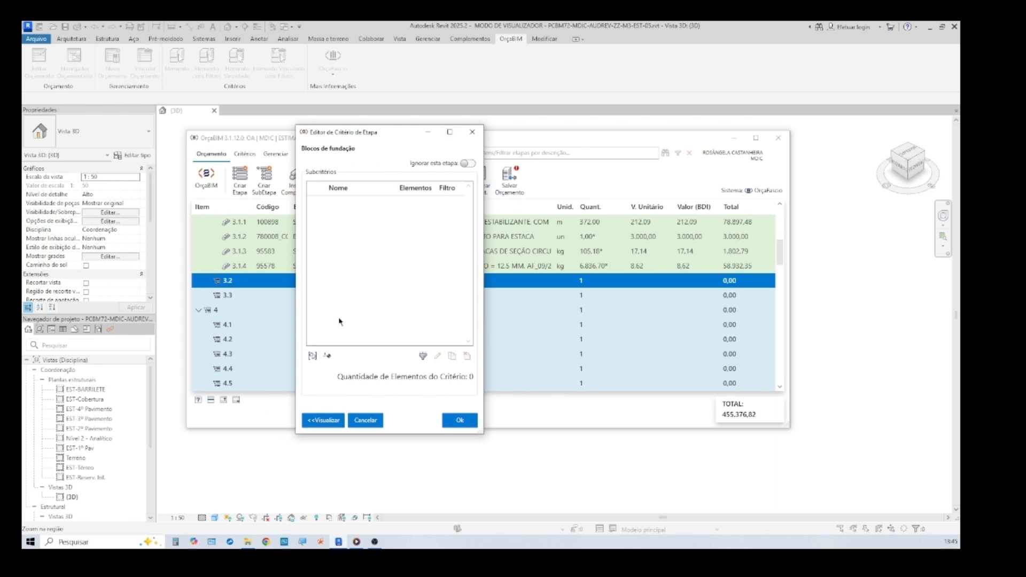
left_click(472, 132)
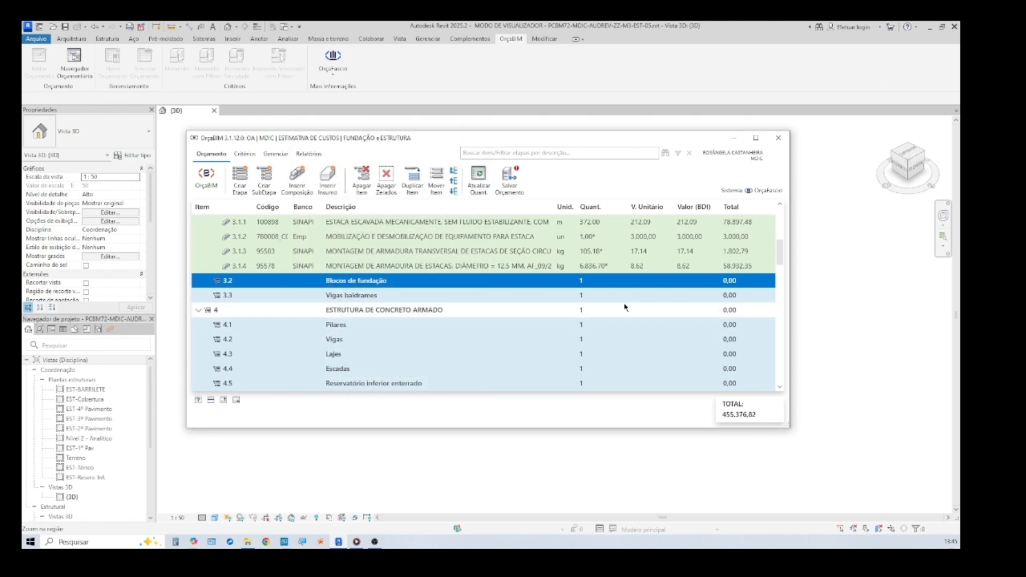
left_click(434, 281)
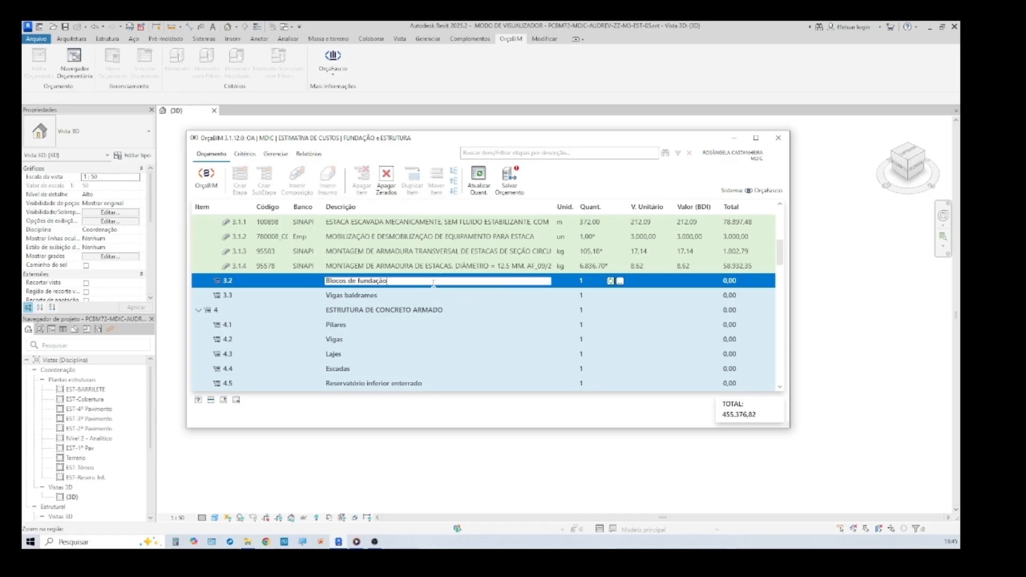
left_click(433, 297)
left_click(432, 280)
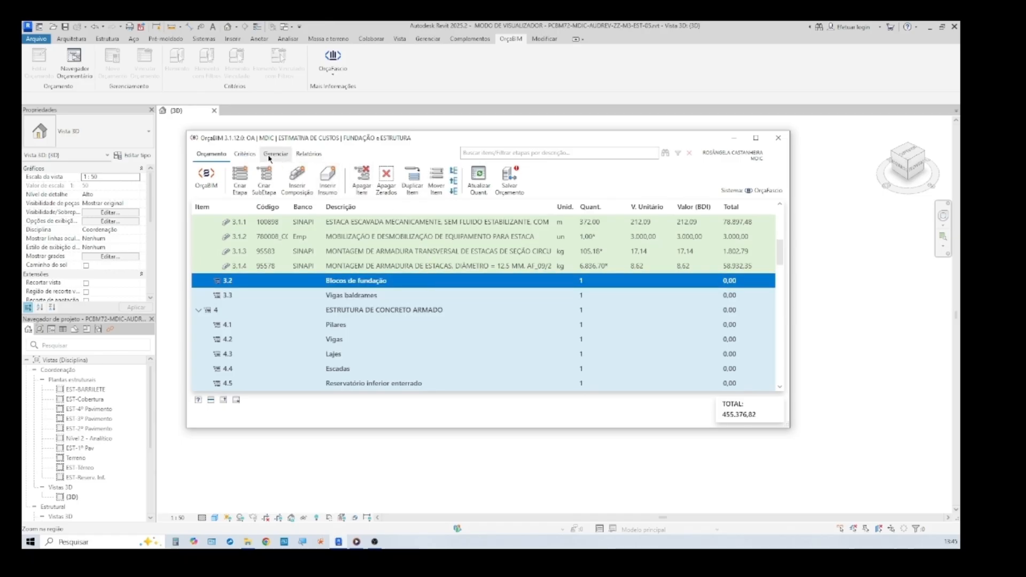
Insert SINAPI composition 96557, the pumped 30 MPa concreting of pile caps or ground beams, into substage 3.2, searching by code 9655
left_click(288, 177)
left_click(435, 253)
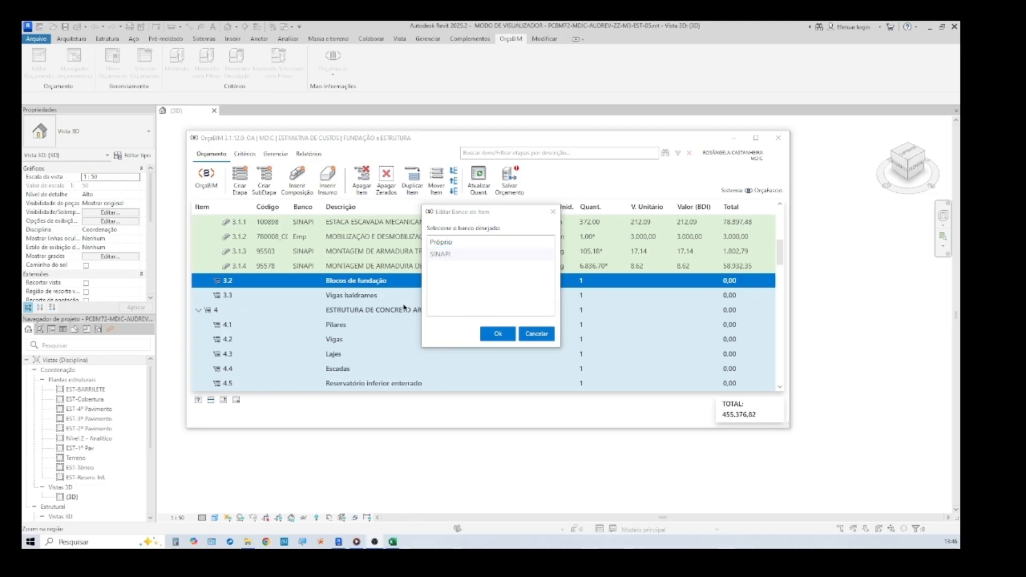
left_click(497, 332)
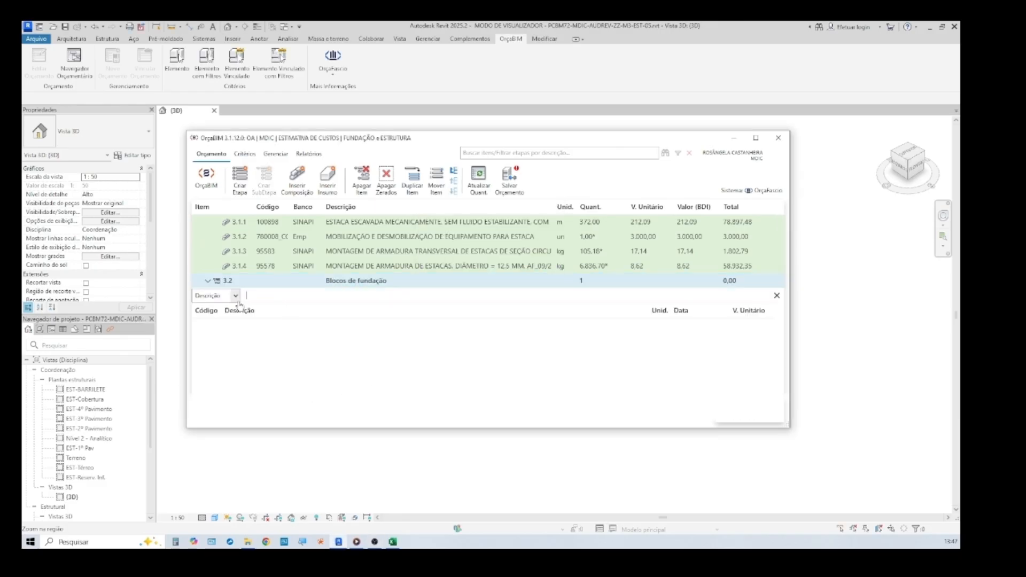
left_click(235, 297)
left_click(223, 312)
type("9655")
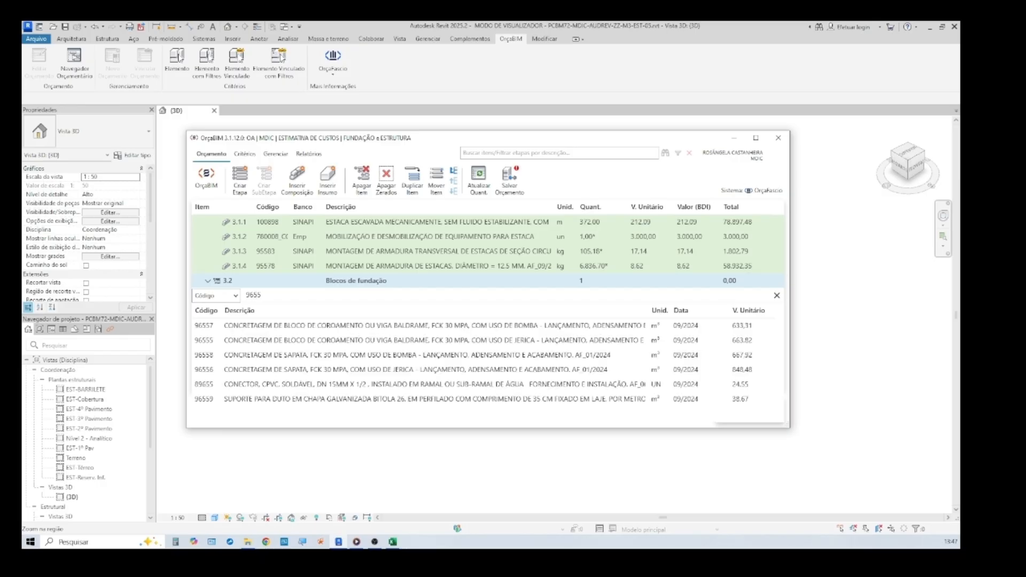
left_click(241, 329)
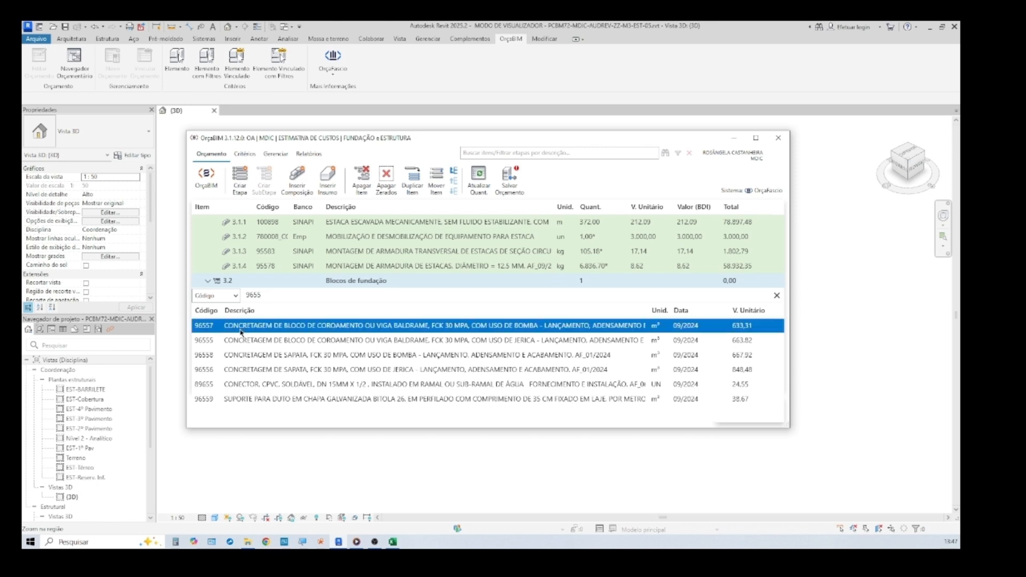
double_click(275, 328)
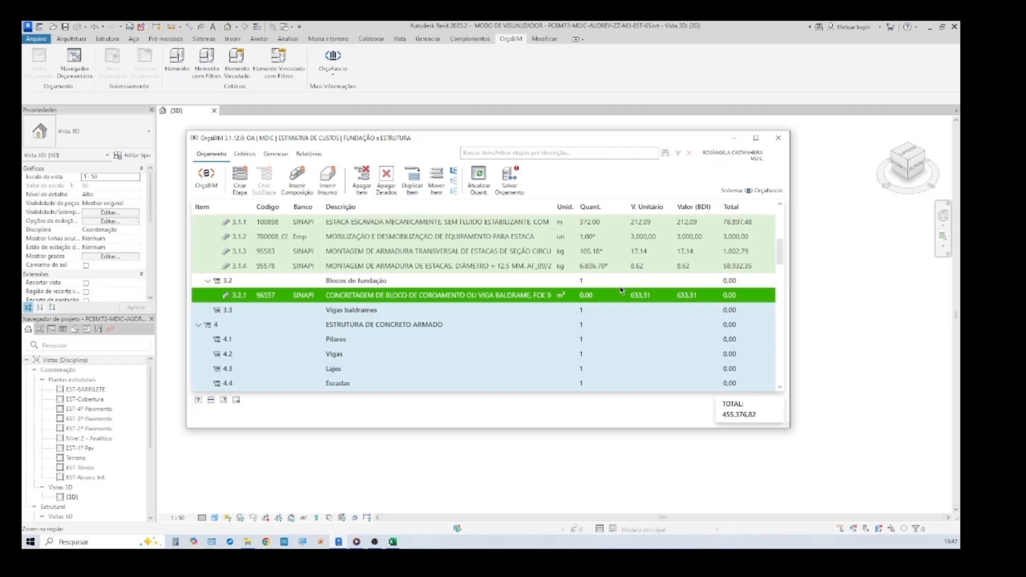
Start a category subcriterion for item 3.2.1, the pile cap concreting, and examine the volume totals of Paredes, Pilares estruturais and Pisos
mouse_move(621, 297)
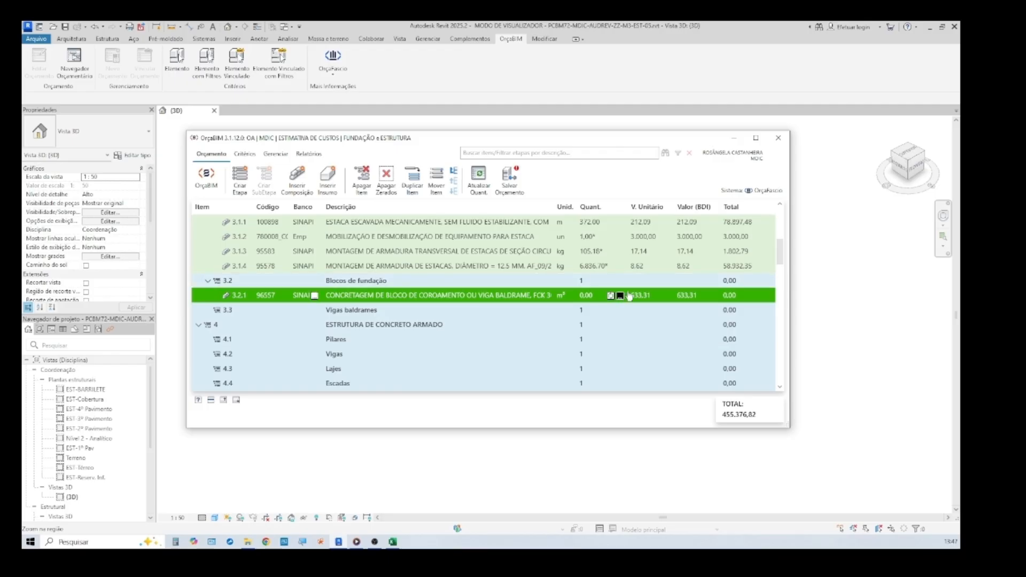
left_click(628, 296)
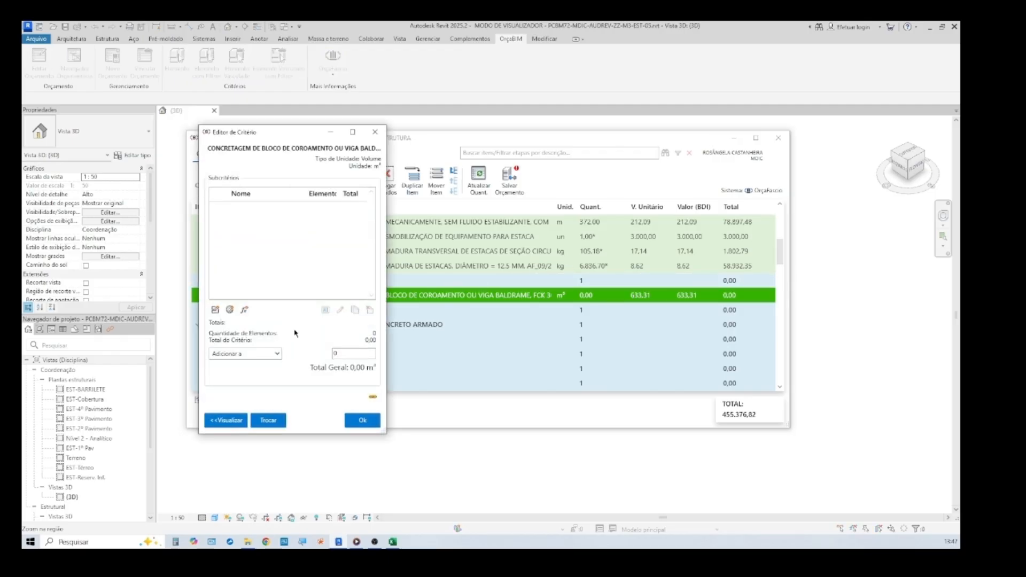
left_click(215, 311)
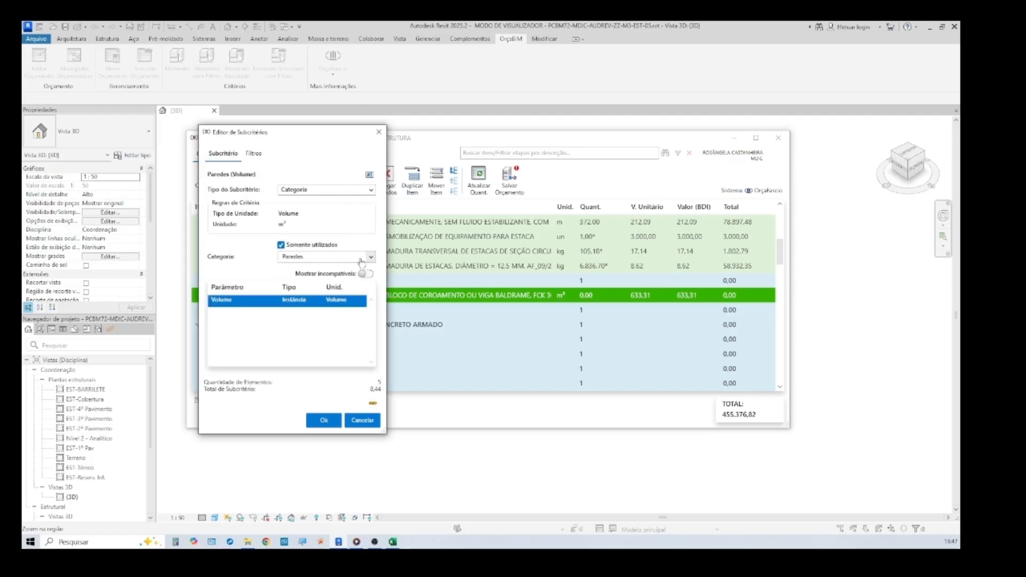
left_click(358, 259)
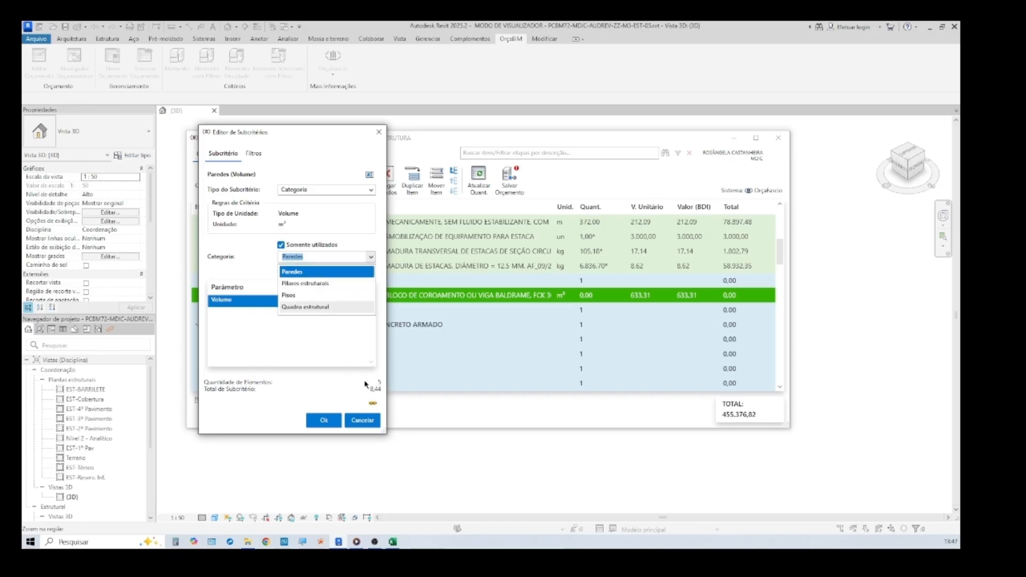
left_click(331, 290)
left_click(369, 257)
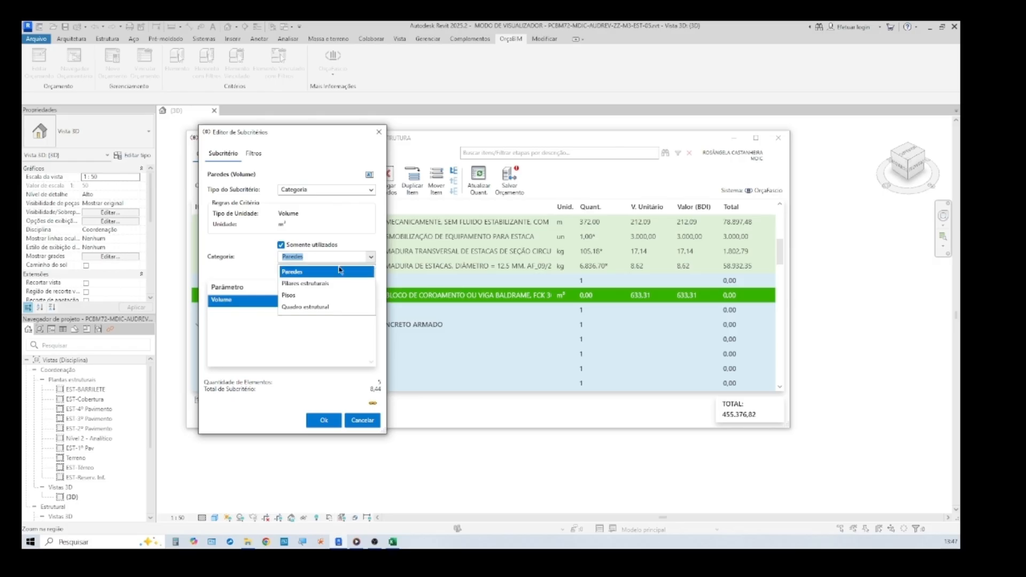
left_click(313, 281)
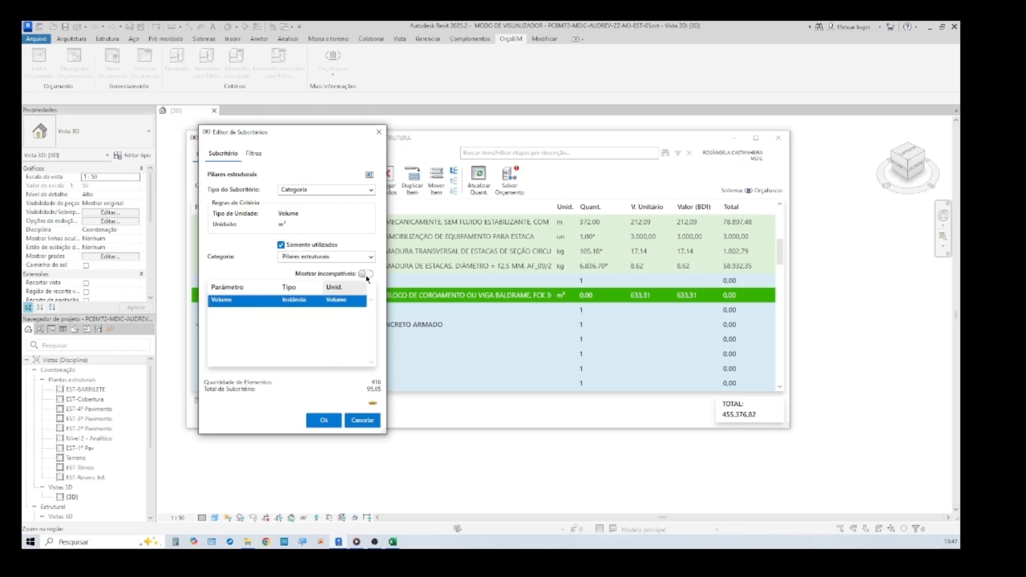
left_click(368, 257)
left_click(326, 295)
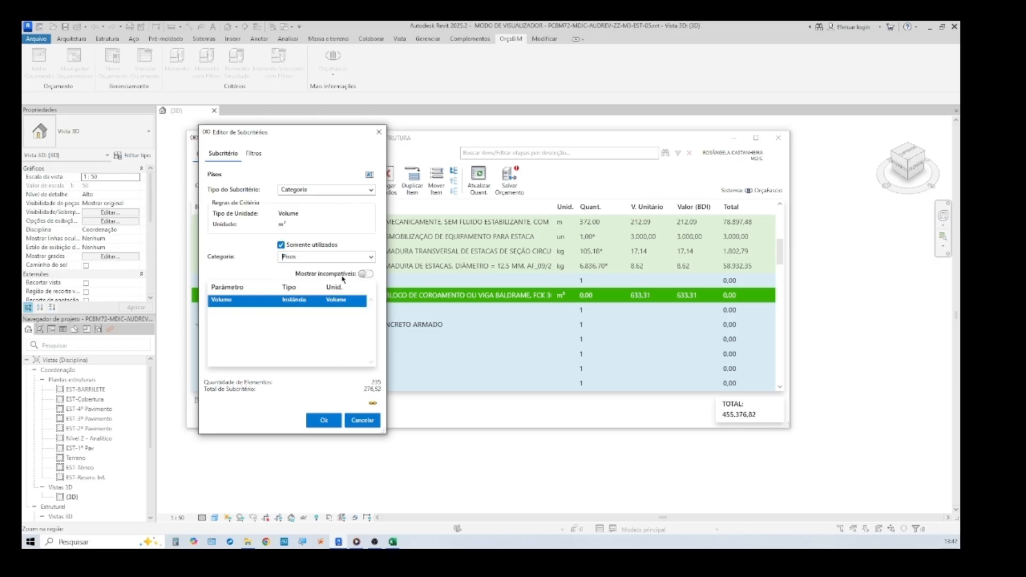
left_click(368, 257)
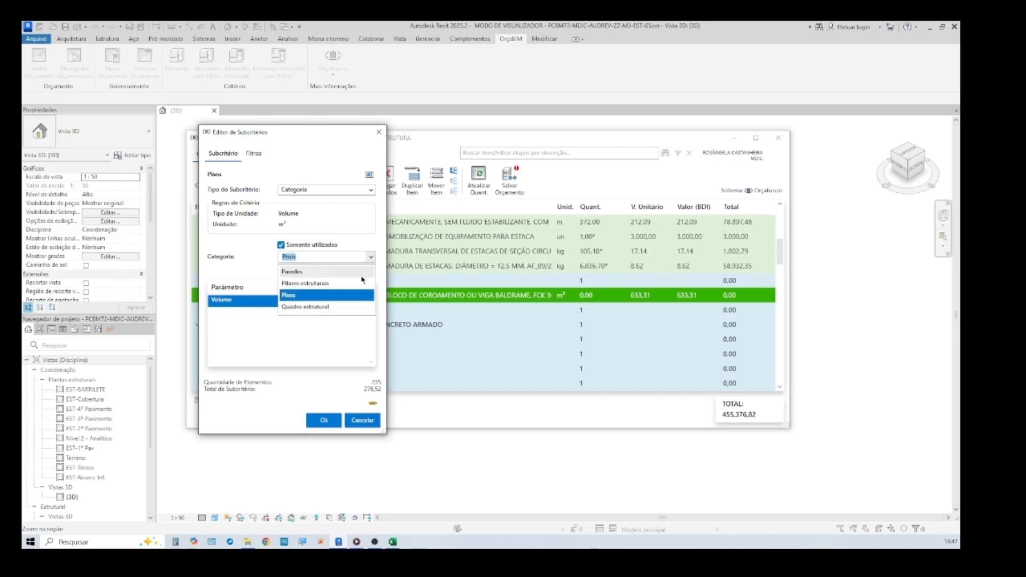
Add the Quadro estrutural category by Volume as the criterion of item 3.2.1 and preview its elements in 3D
left_click(344, 304)
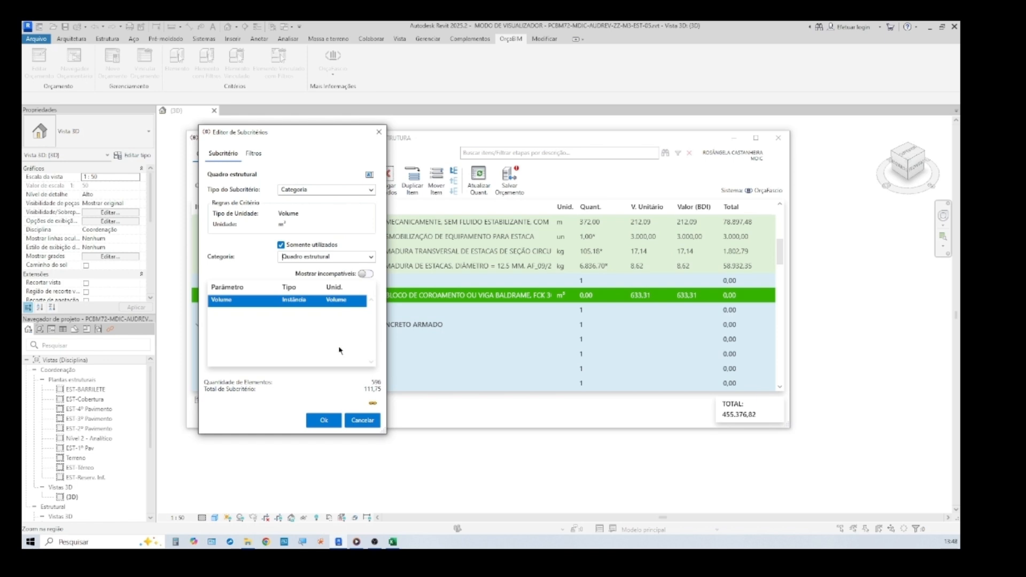
left_click(321, 420)
left_click(228, 421)
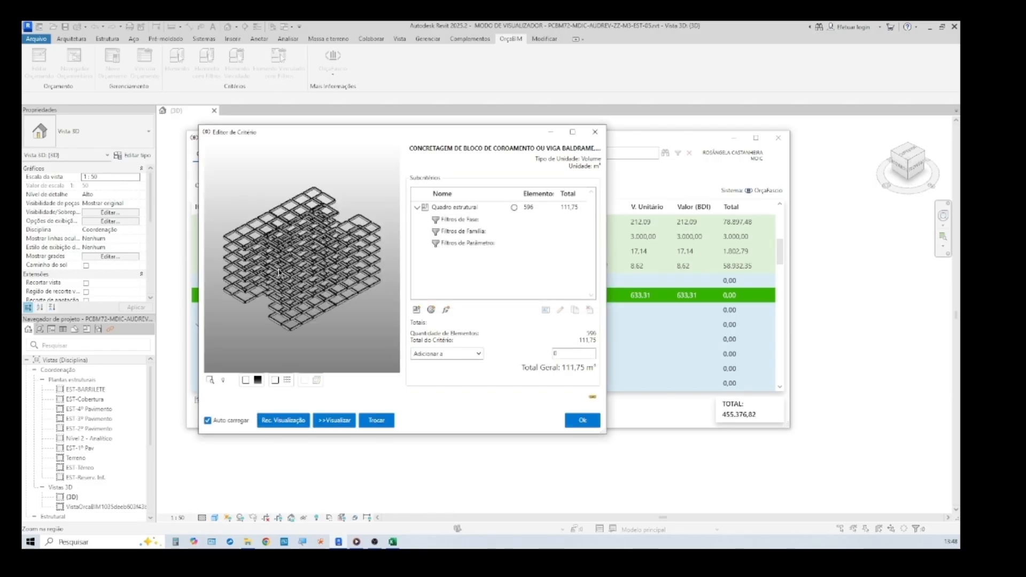
left_click(570, 429)
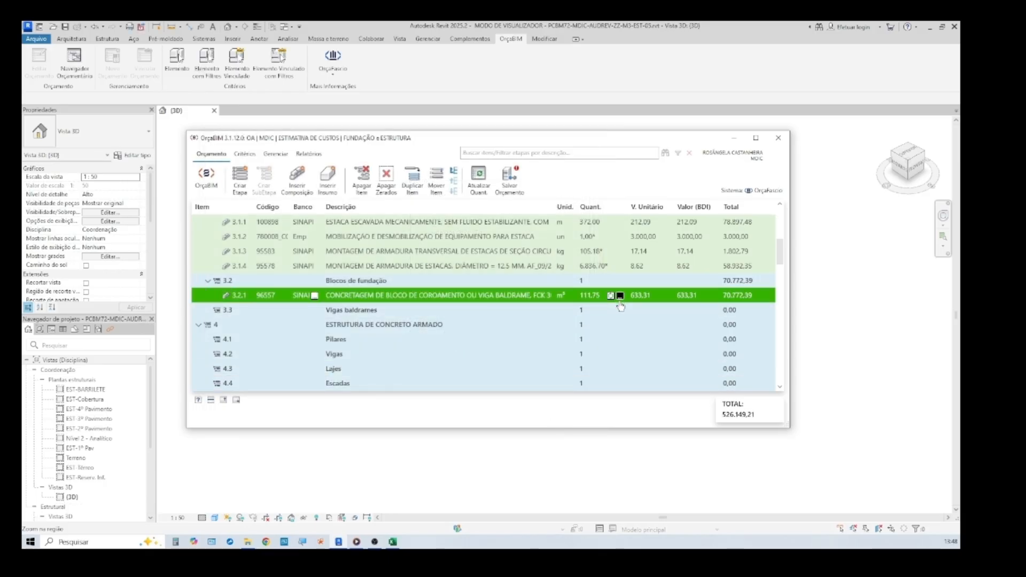
Add a material subcriterion to item 3.2.1 for Fundações estruturais with the material Concreto, Moldado in loco
left_click(619, 297)
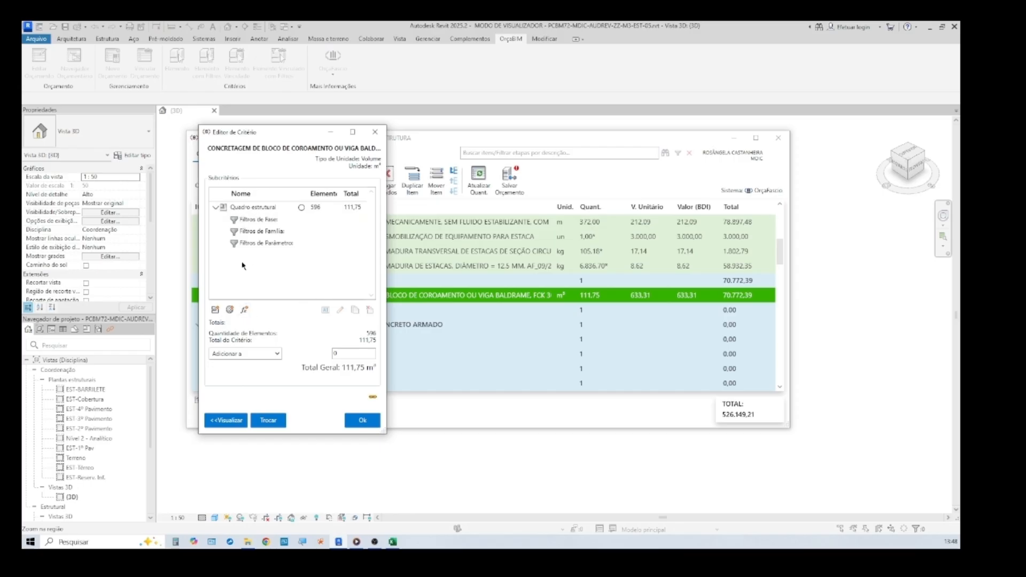
left_click(230, 310)
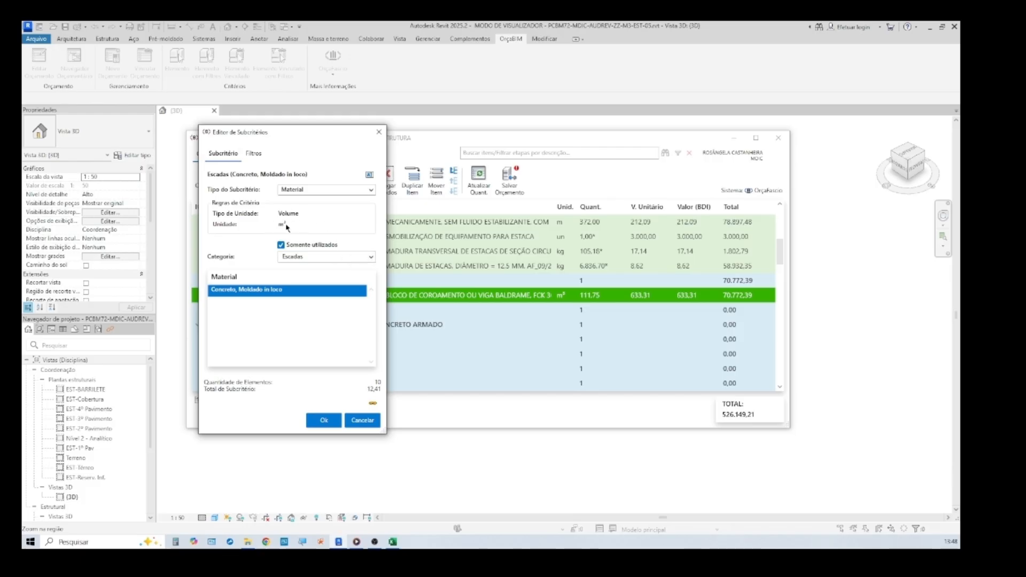
left_click(361, 259)
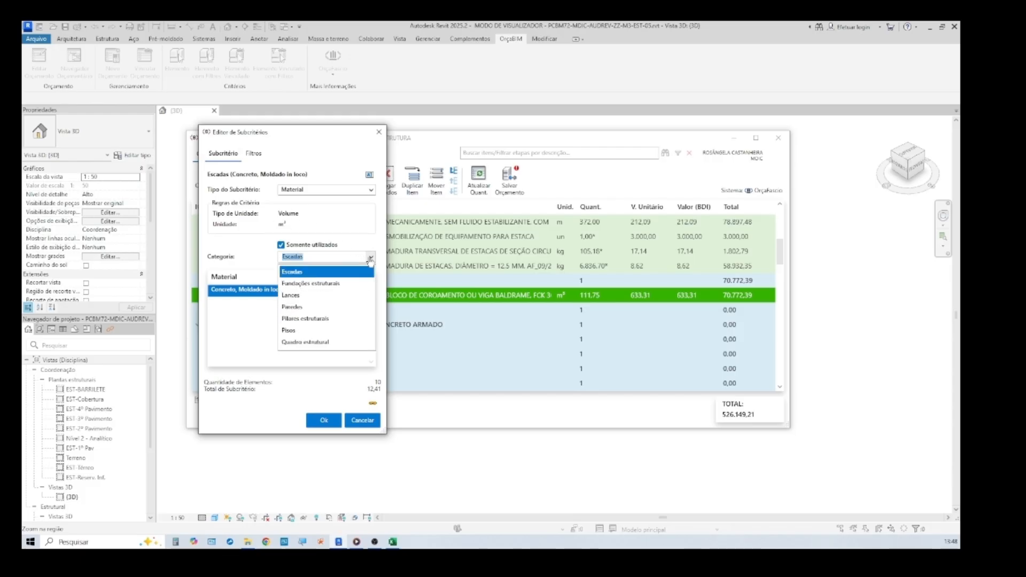
left_click(332, 284)
left_click(289, 302)
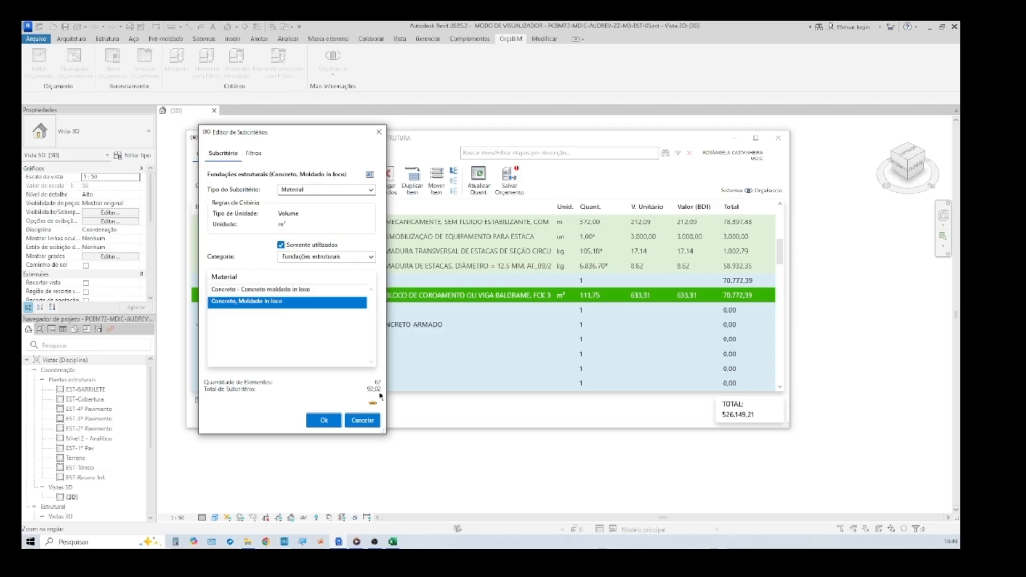
left_click(326, 420)
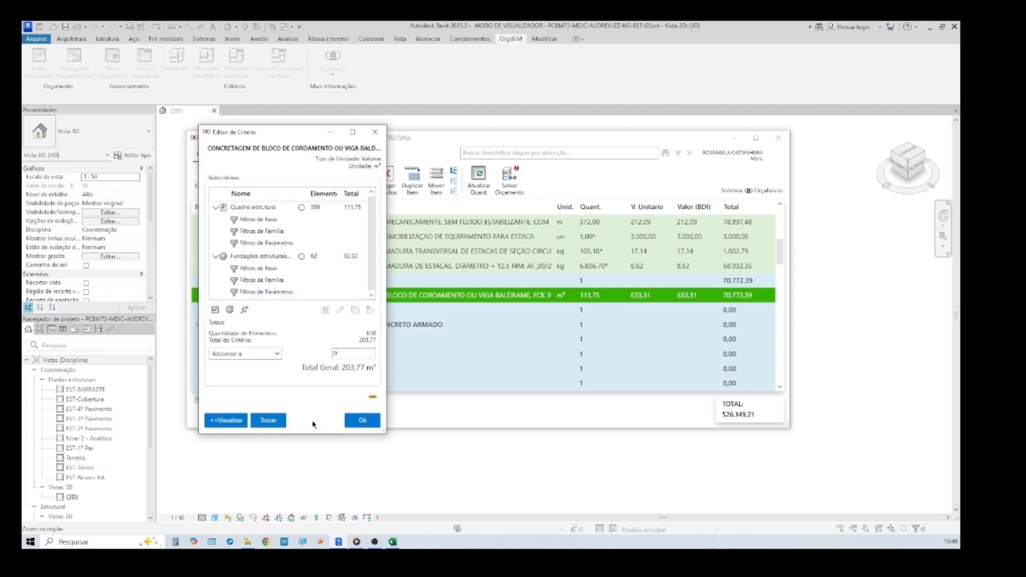
Remove the Fundações estruturais and Quadro estrutural subcriteria from the criterion of item 3.2.1
left_click(216, 256)
left_click(370, 309)
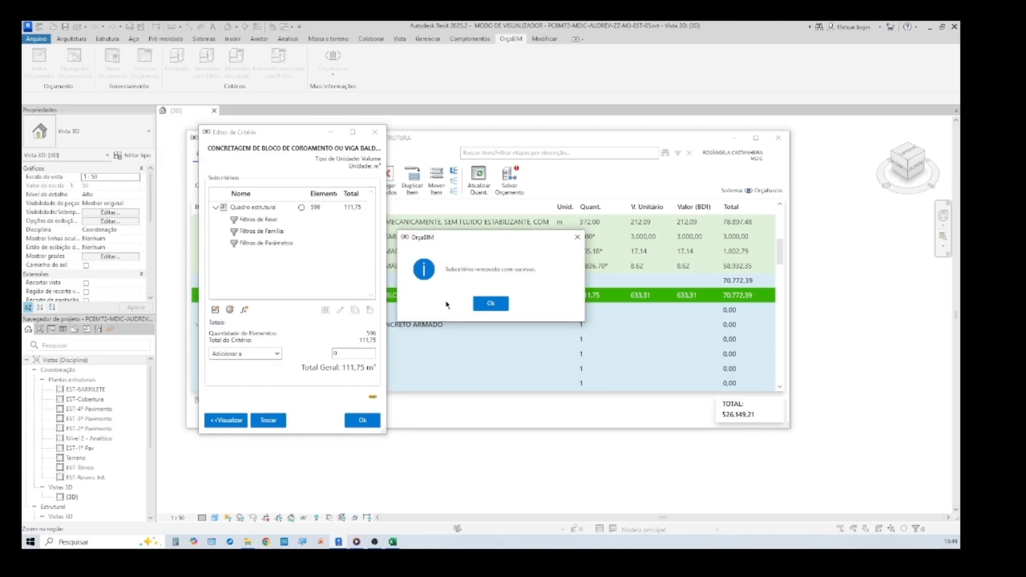
left_click(489, 300)
left_click(216, 208)
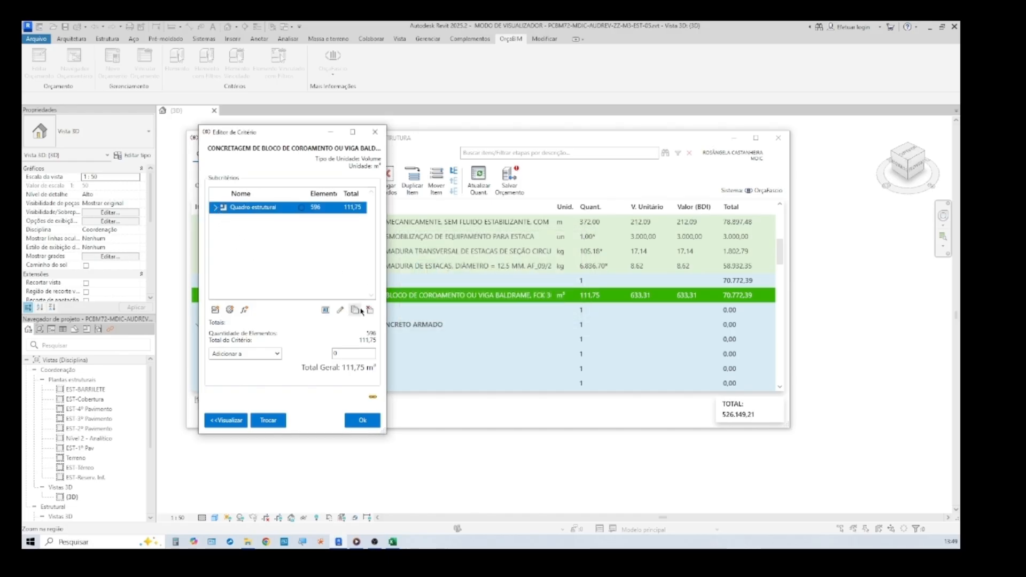
left_click(369, 310)
left_click(488, 302)
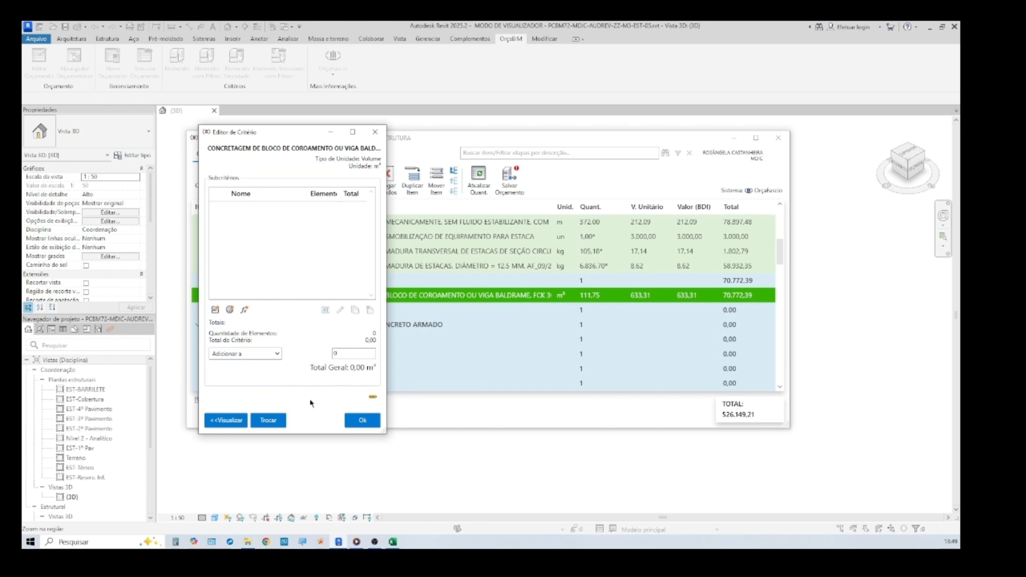
Quantify item 3.2.1 by a material subcriterion for Fundações estruturais with Concreto, Moldado in loco, and preview the elements before accepting
left_click(230, 309)
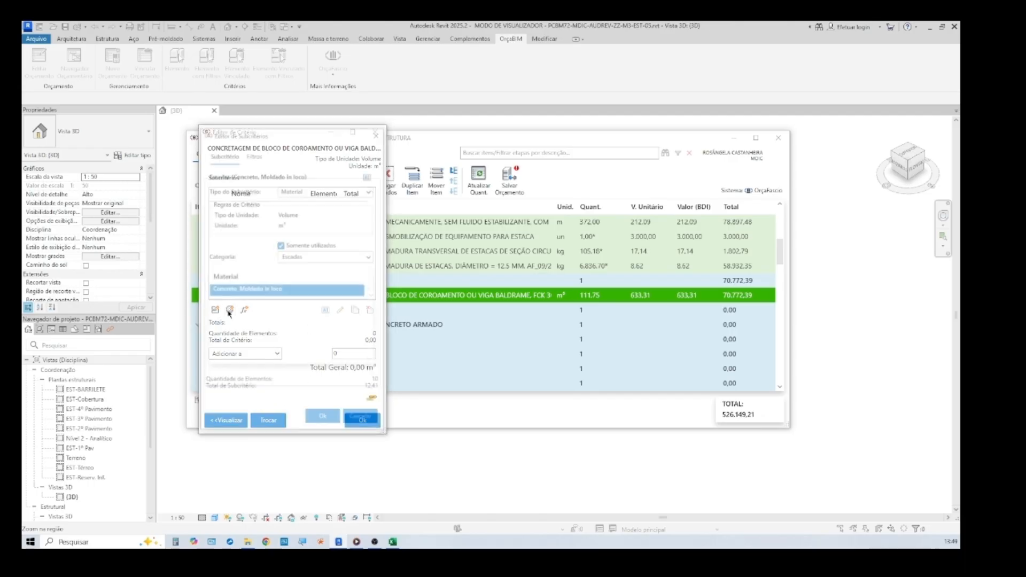
left_click(314, 256)
left_click(314, 284)
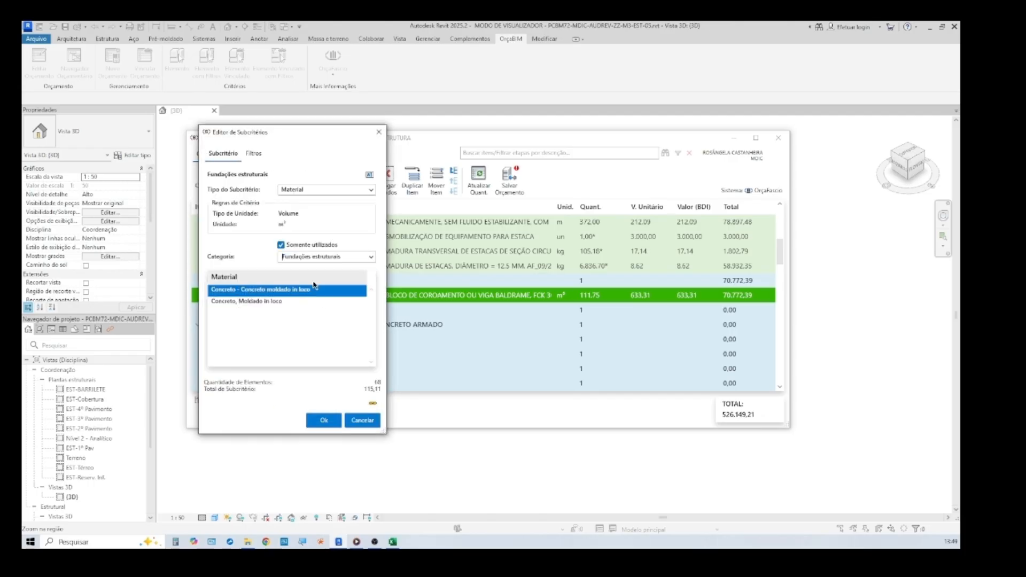
left_click(272, 303)
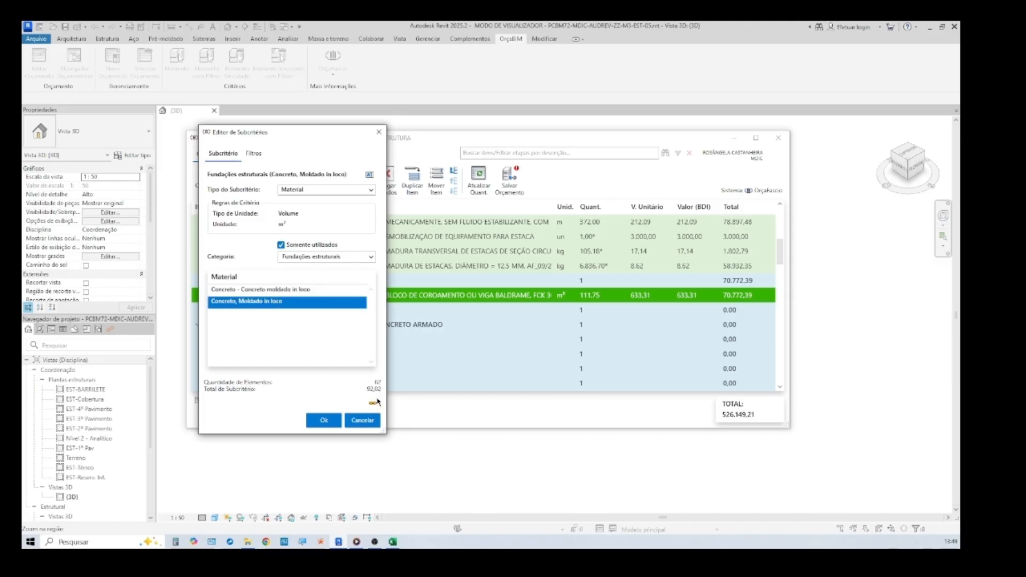
left_click(321, 421)
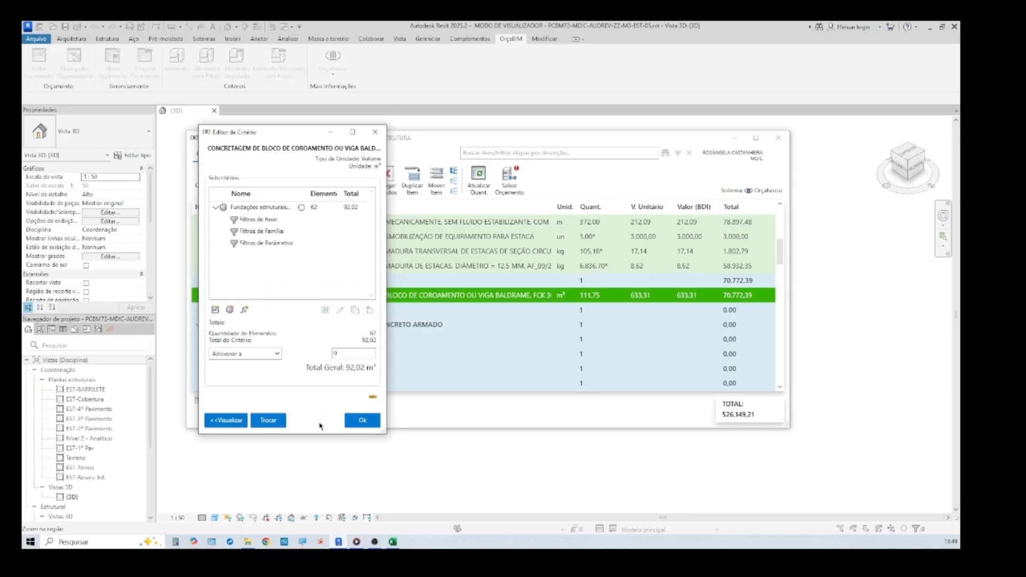
left_click(220, 420)
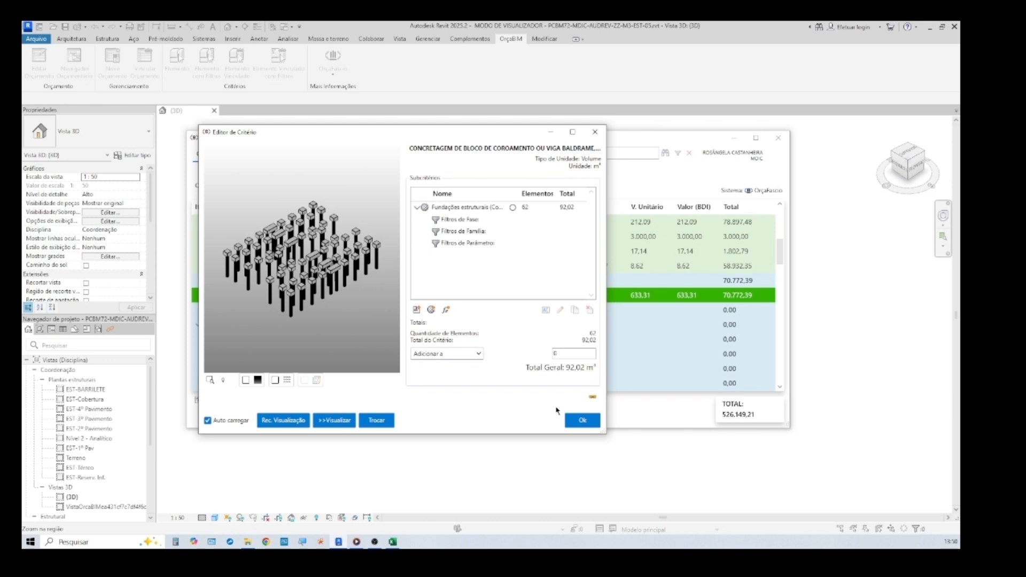
left_click(571, 421)
mouse_move(618, 299)
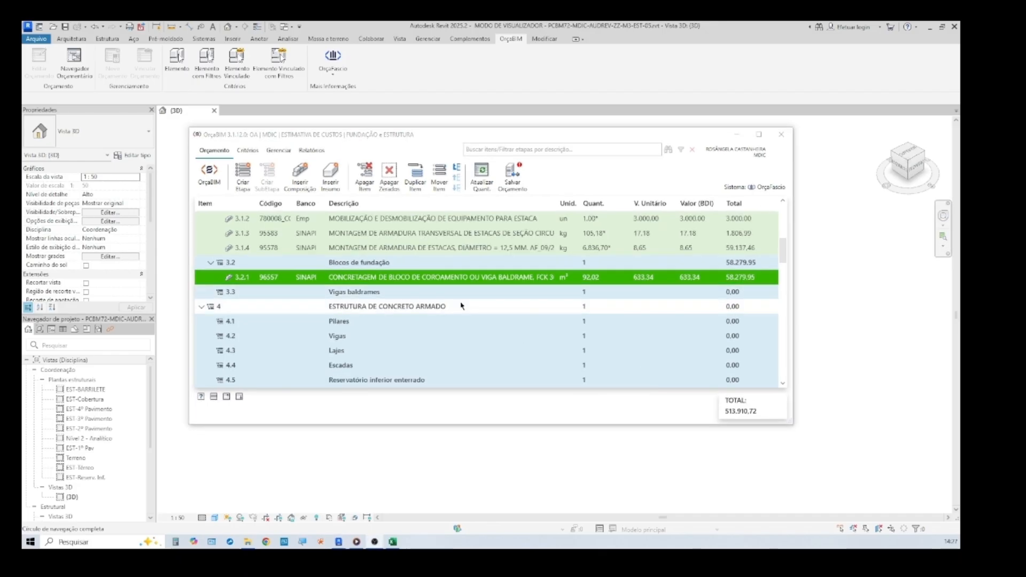
right_click(495, 278)
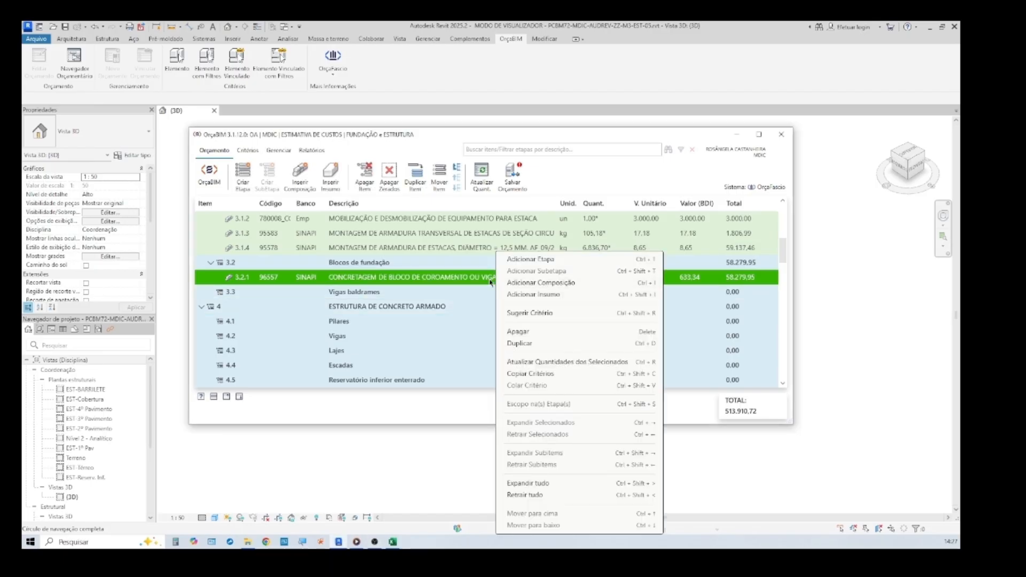
left_click(303, 182)
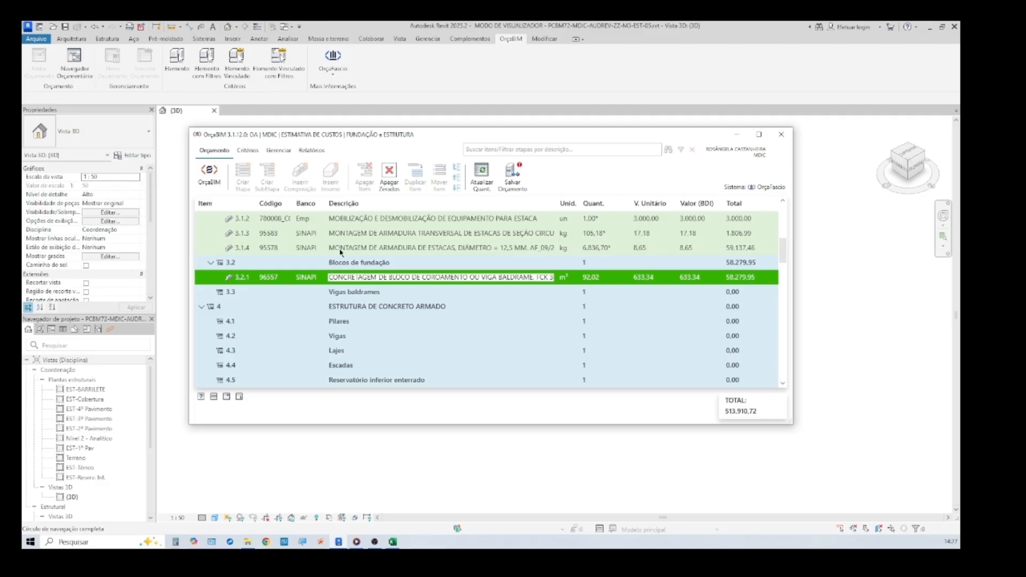
left_click(470, 334)
Insert SINAPI composition 96534, the sawn timber formwork for pile caps, below item 3.2.1, searching by Código
left_click(396, 277)
left_click(304, 183)
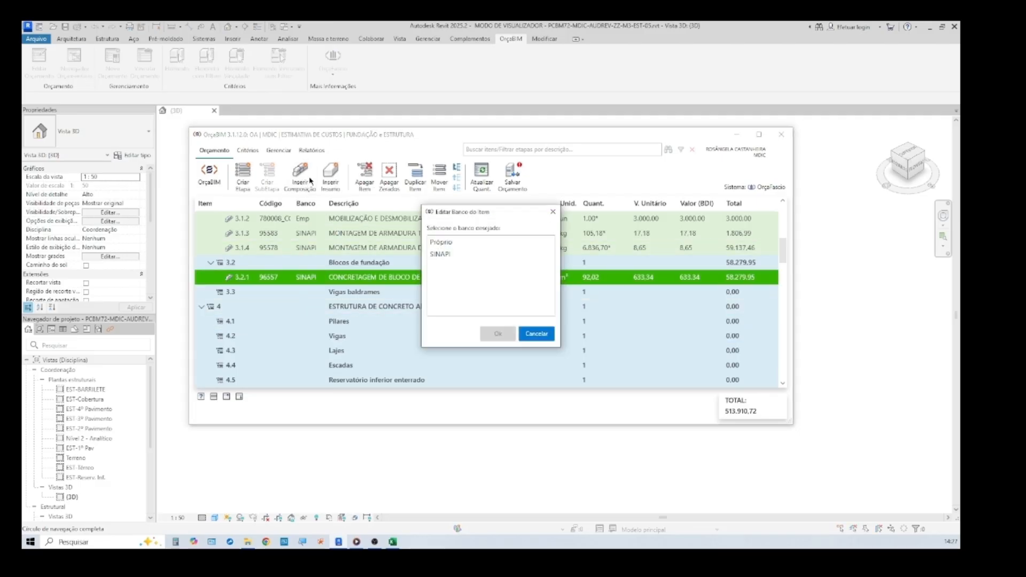
left_click(441, 254)
left_click(496, 334)
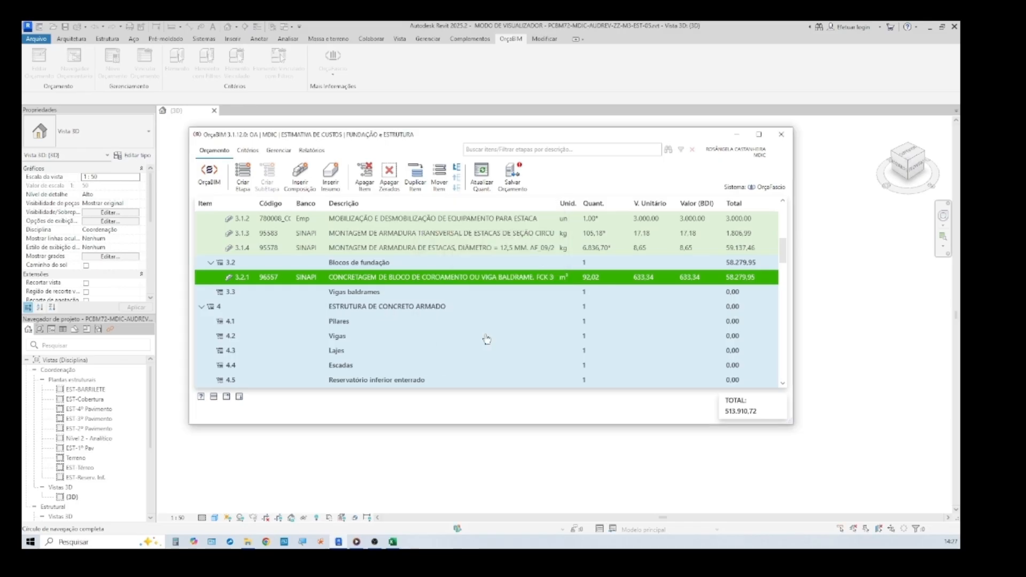
left_click(237, 293)
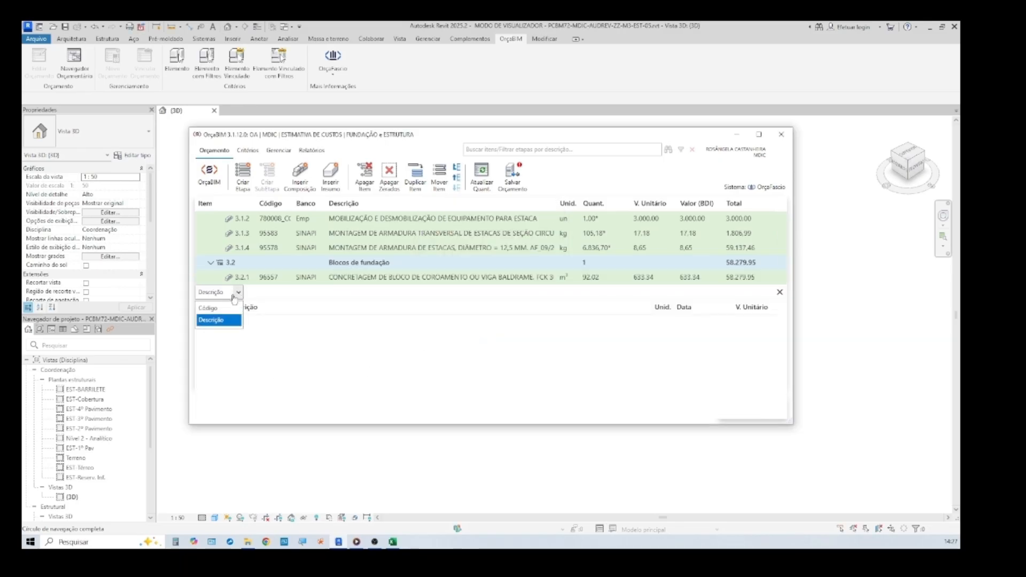
left_click(235, 312)
type("9")
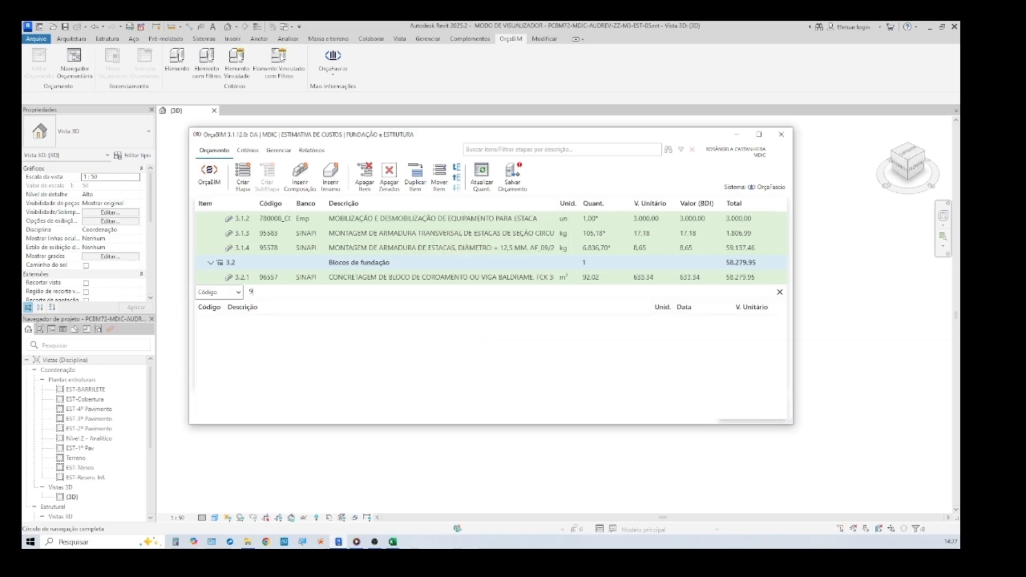
type("6534")
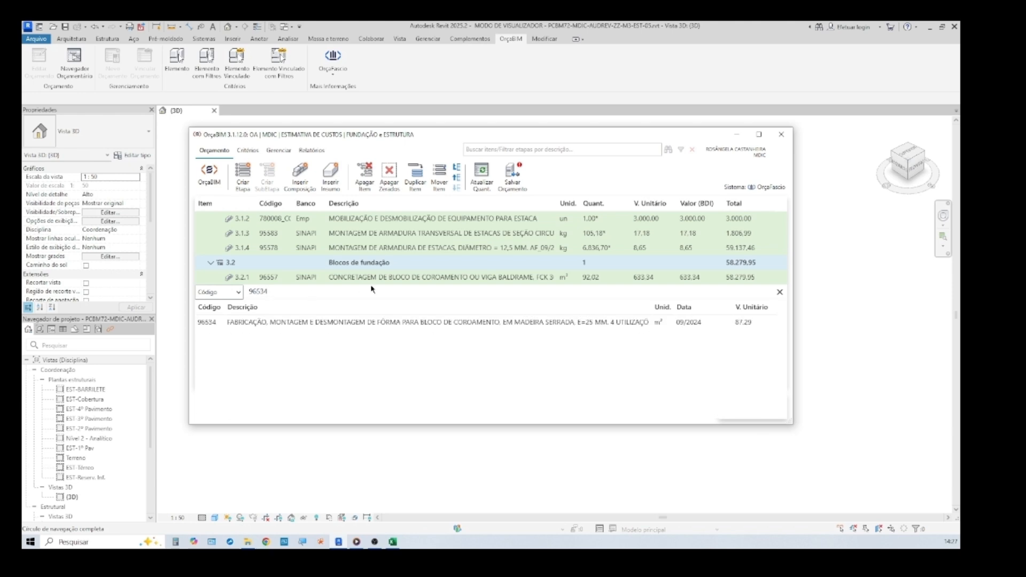
left_click(355, 322)
double_click(355, 323)
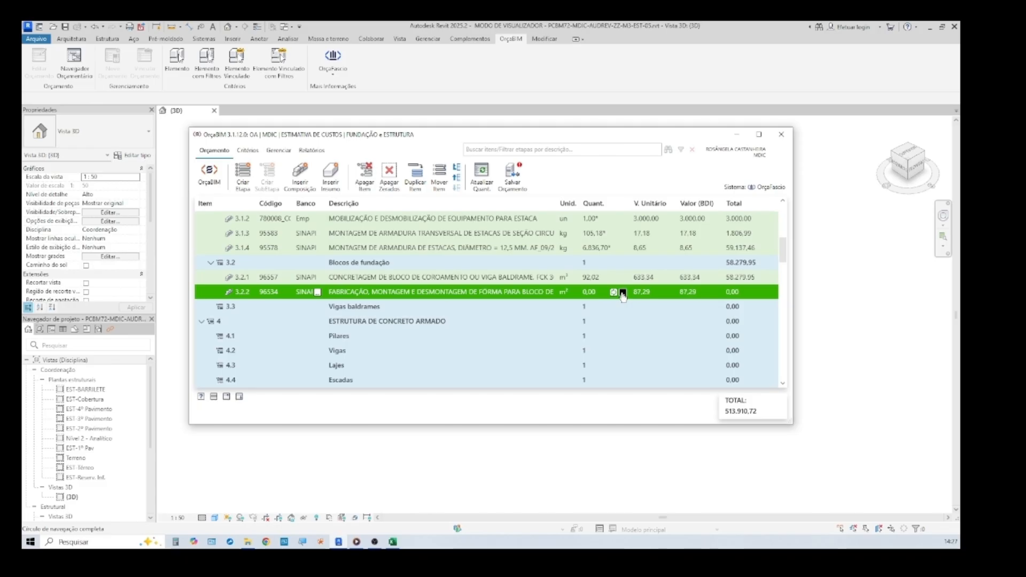
Quantify item 3.2.2 by a material subcriterion for Fundações estruturais with Concreto, Moldado in loco, and preview the elements before accepting
left_click(623, 293)
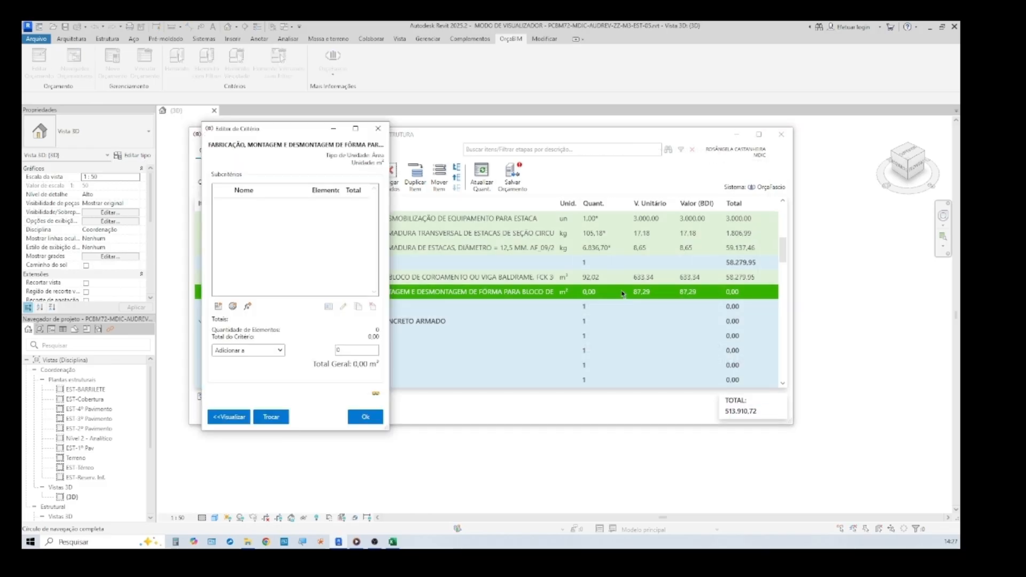
left_click(233, 307)
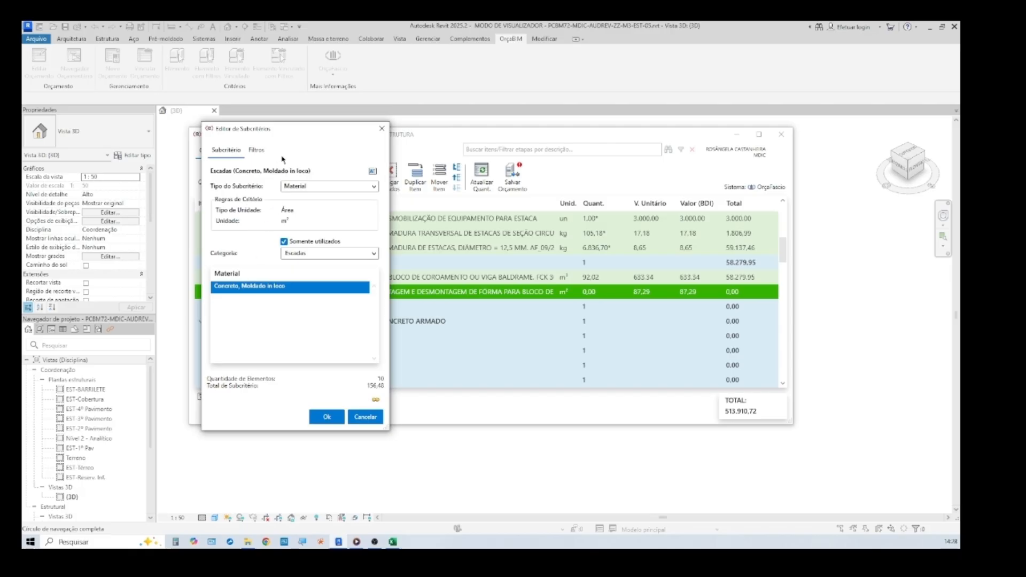
left_click(353, 254)
left_click(347, 278)
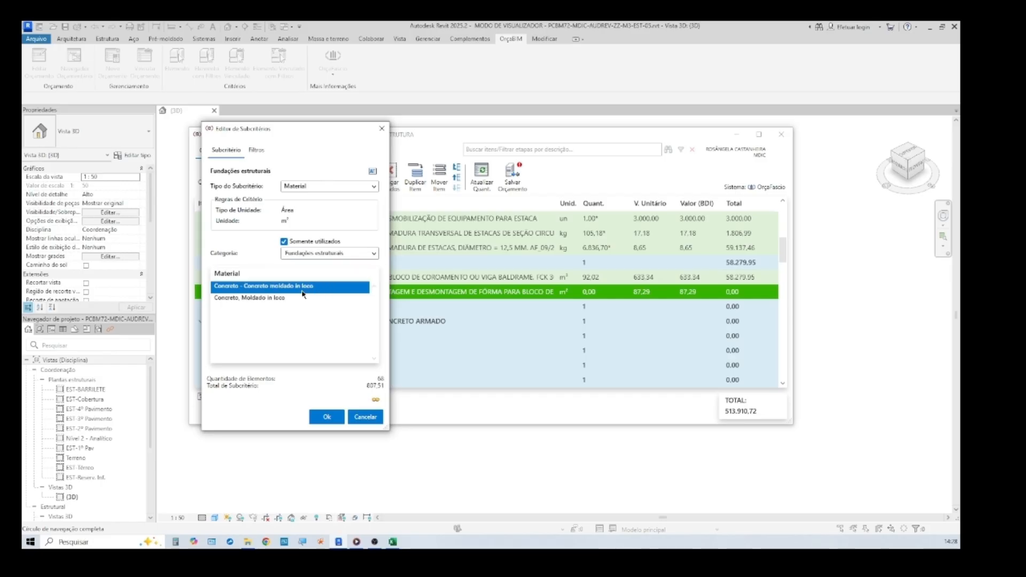
left_click(279, 299)
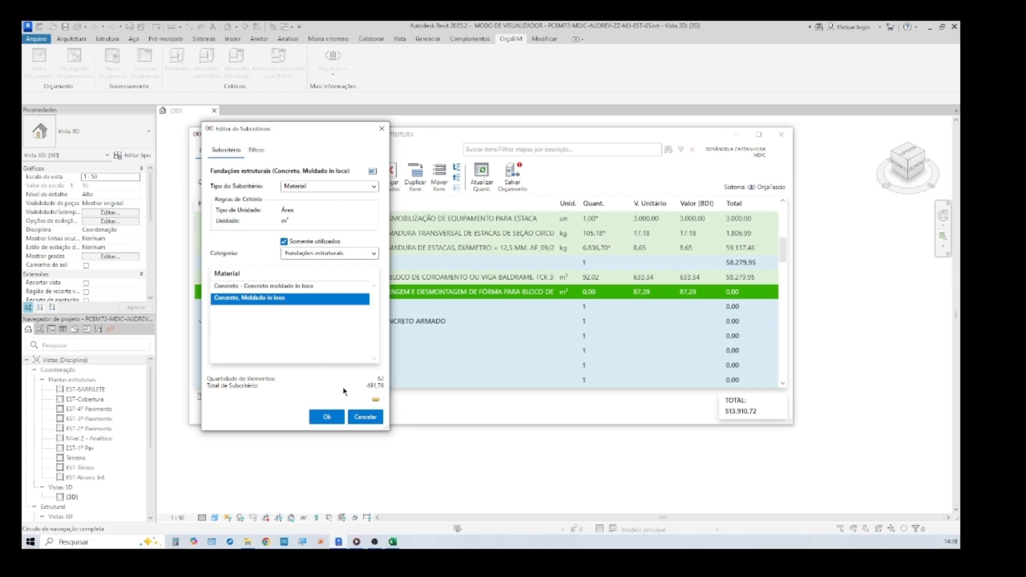
left_click(257, 151)
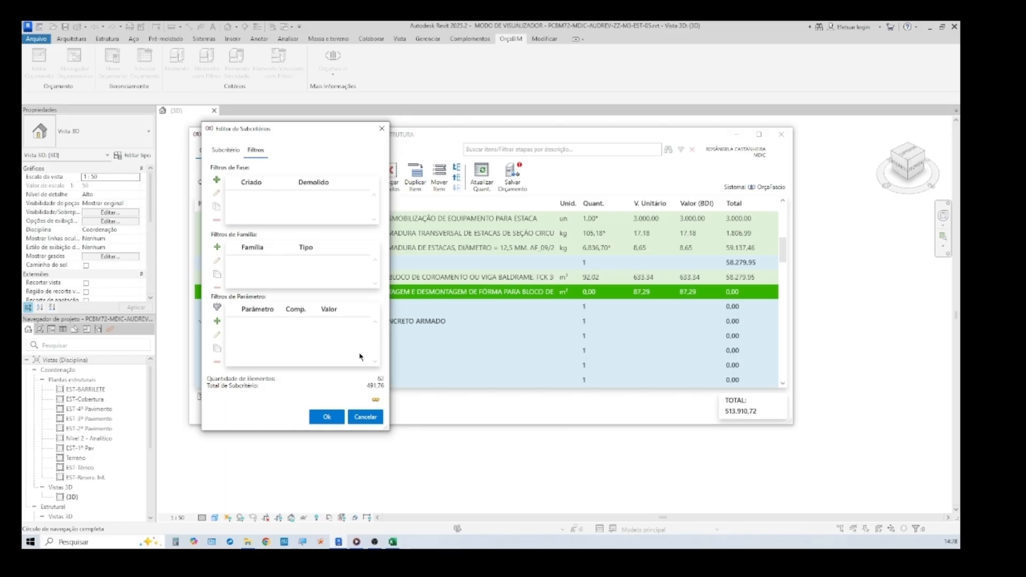
left_click(327, 417)
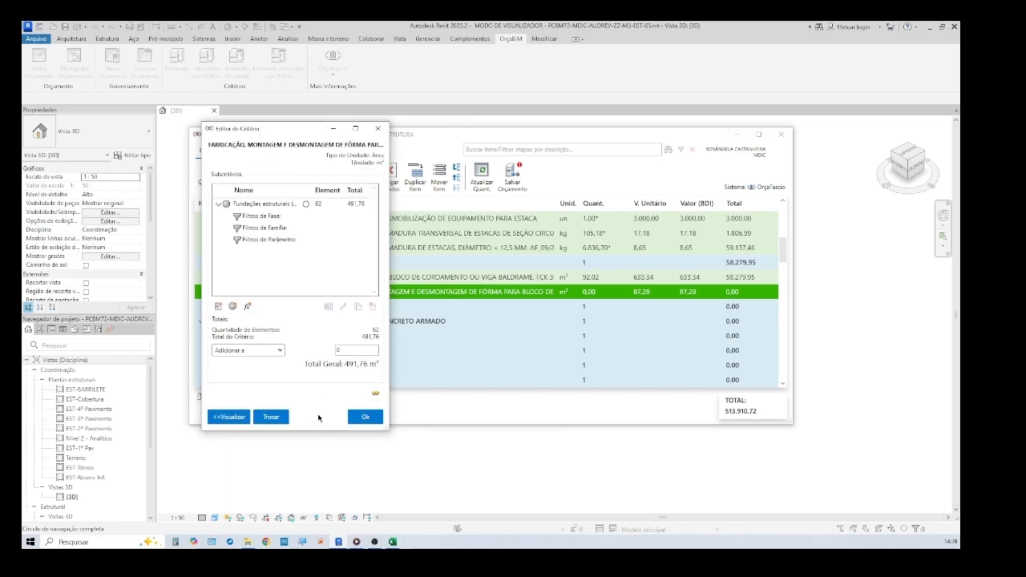
left_click(234, 418)
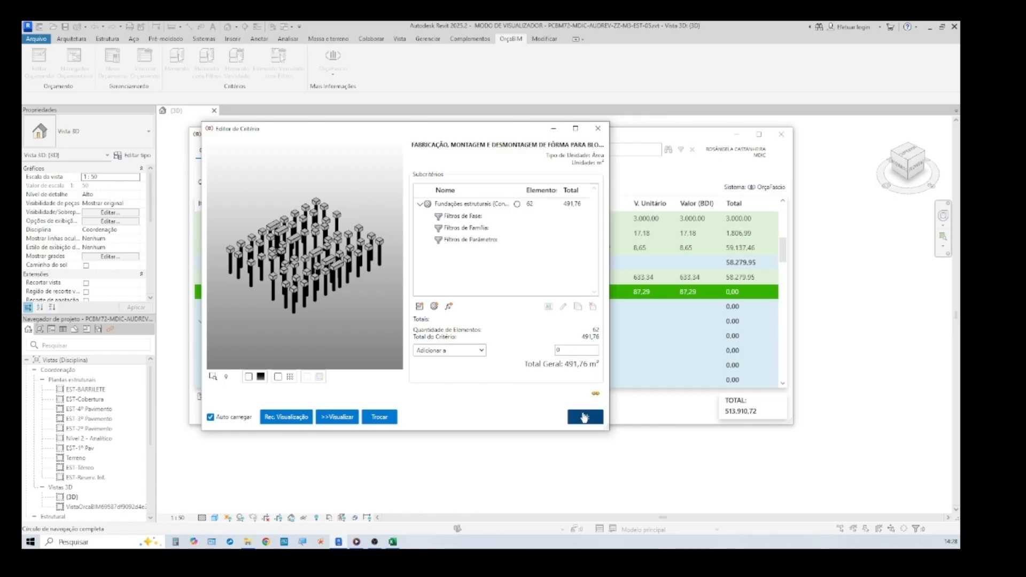
left_click(585, 416)
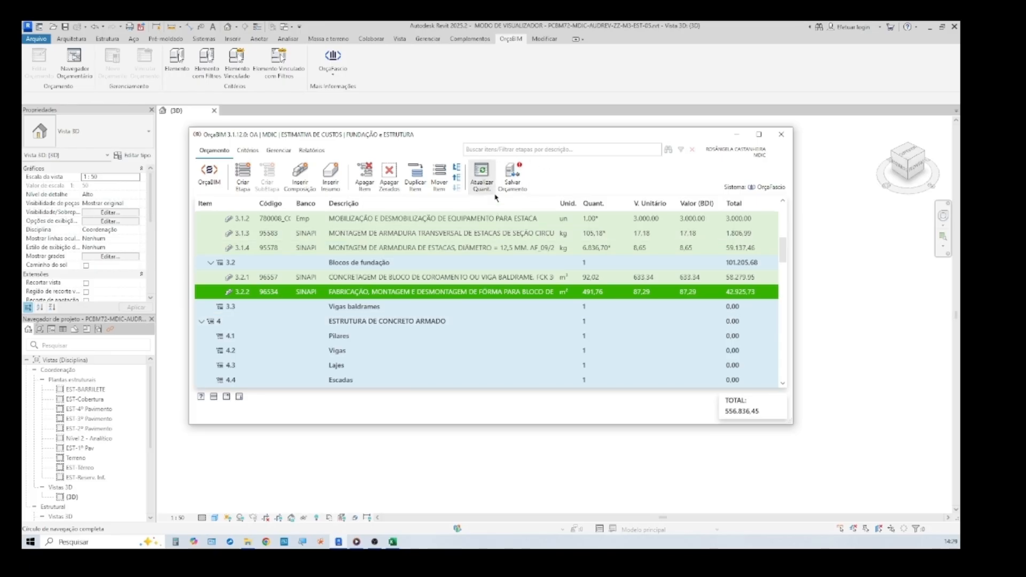
Save the budget to the cloud, overwriting the web version, and update the budget quantities
left_click(508, 181)
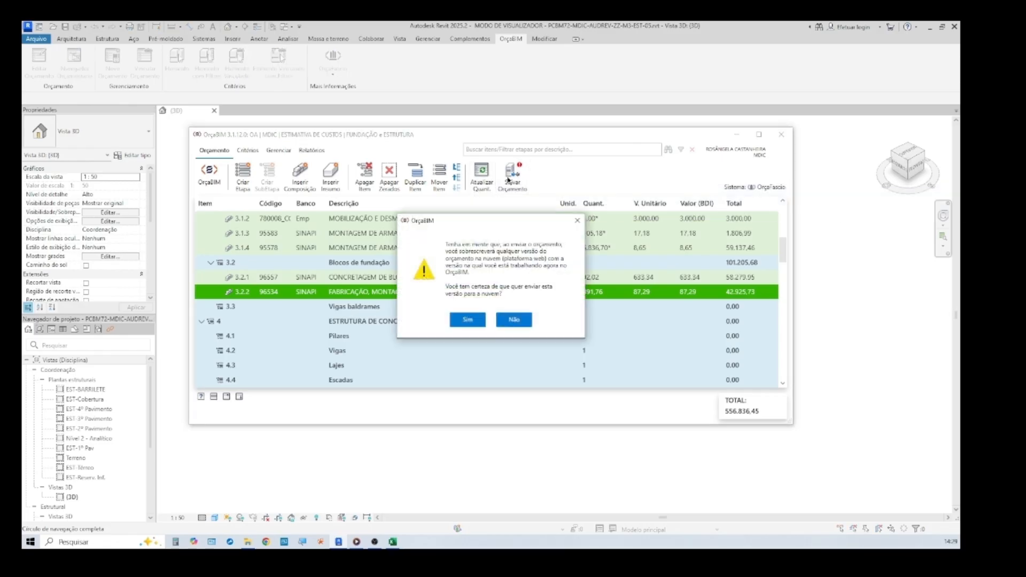
left_click(466, 319)
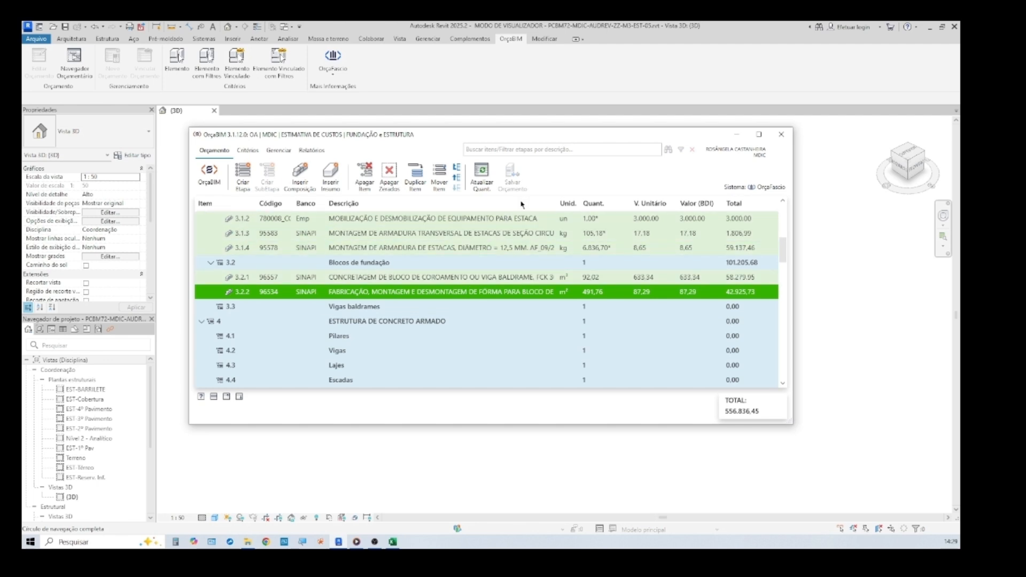
left_click(482, 179)
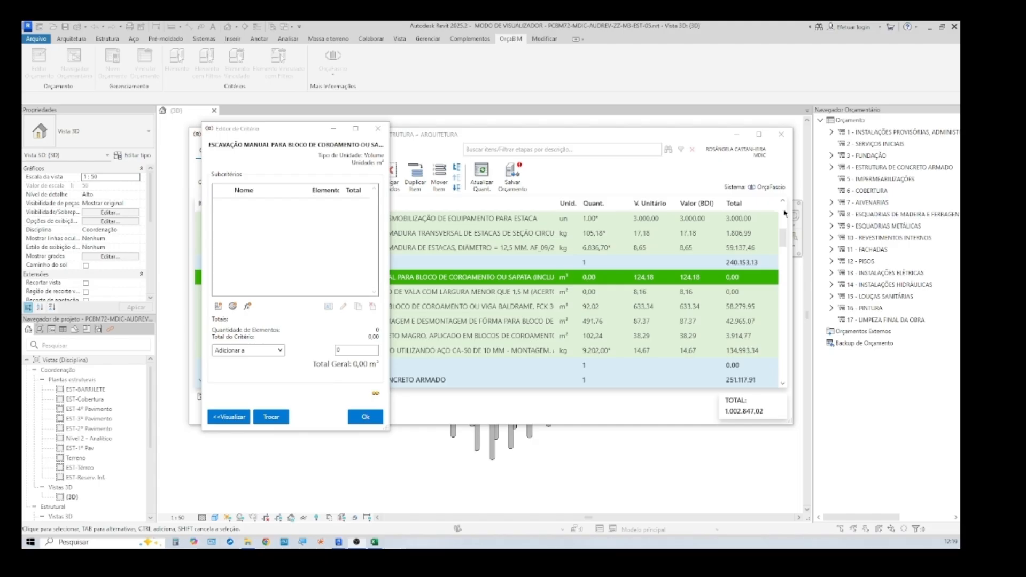
Start a formula subcriterion for item 3.2.1, the manual pile cap excavation, with the category Fundações estruturais
left_click_drag(305, 131, 404, 139)
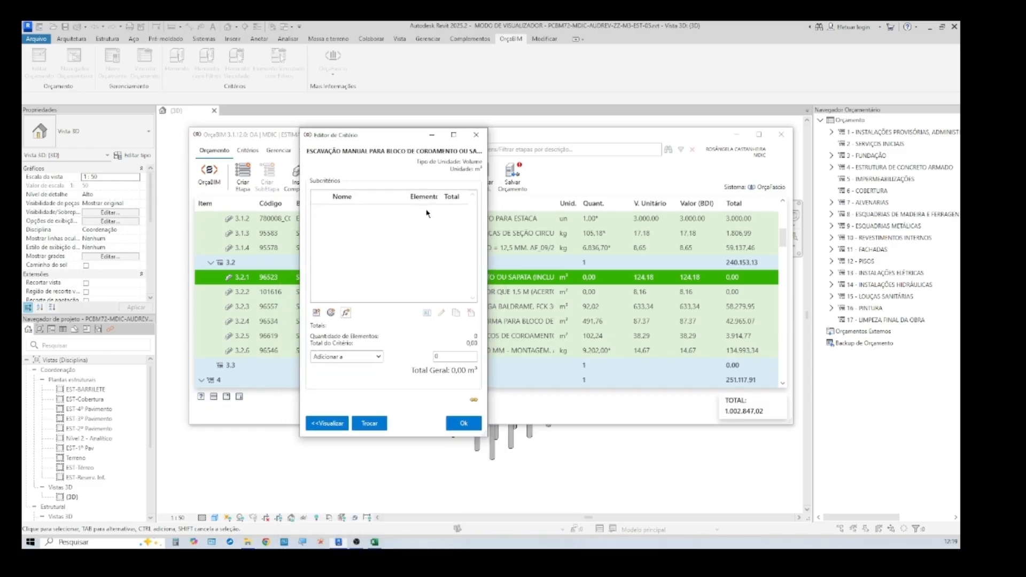
left_click(476, 135)
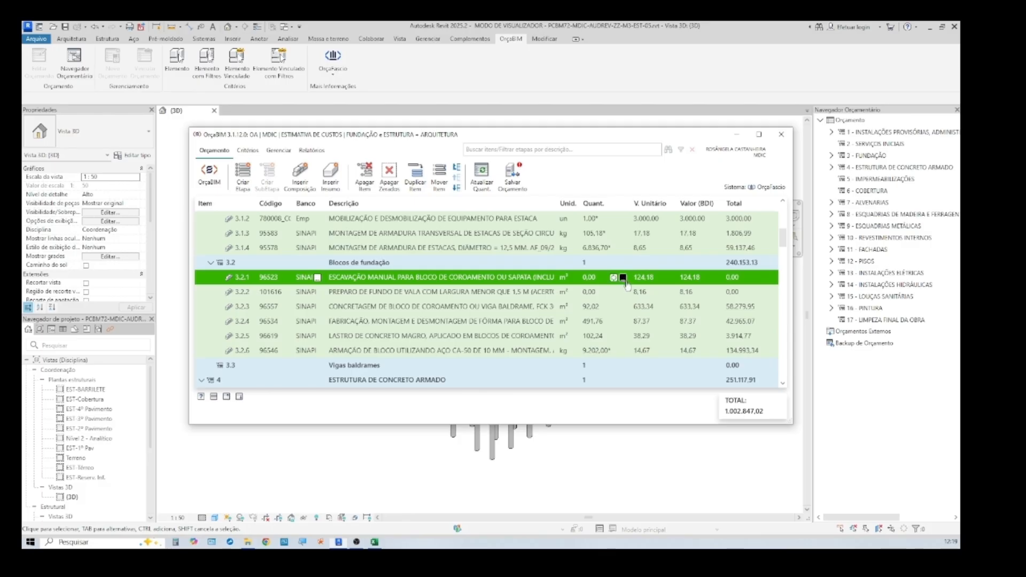
left_click(622, 277)
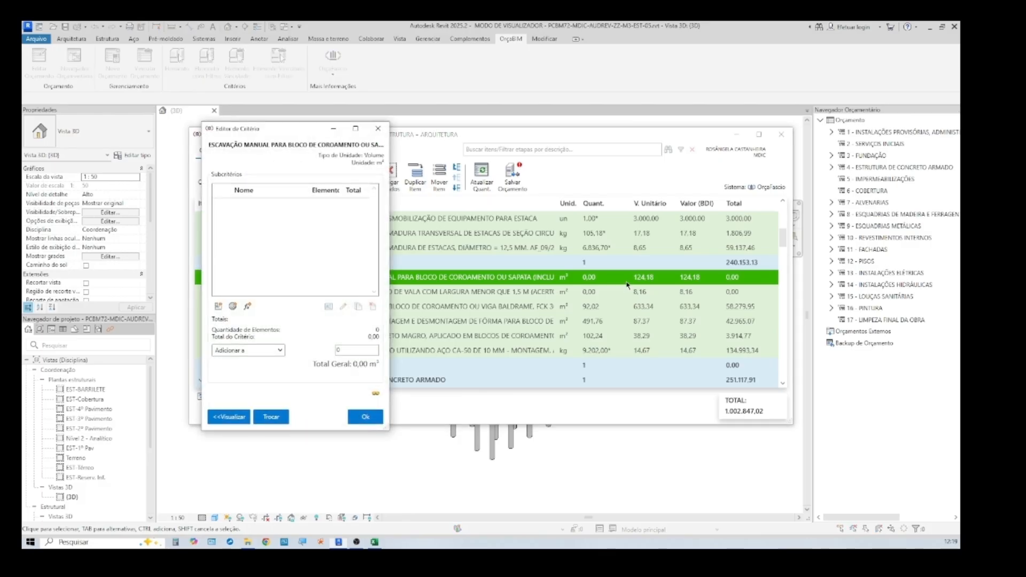
left_click(251, 308)
left_click(373, 253)
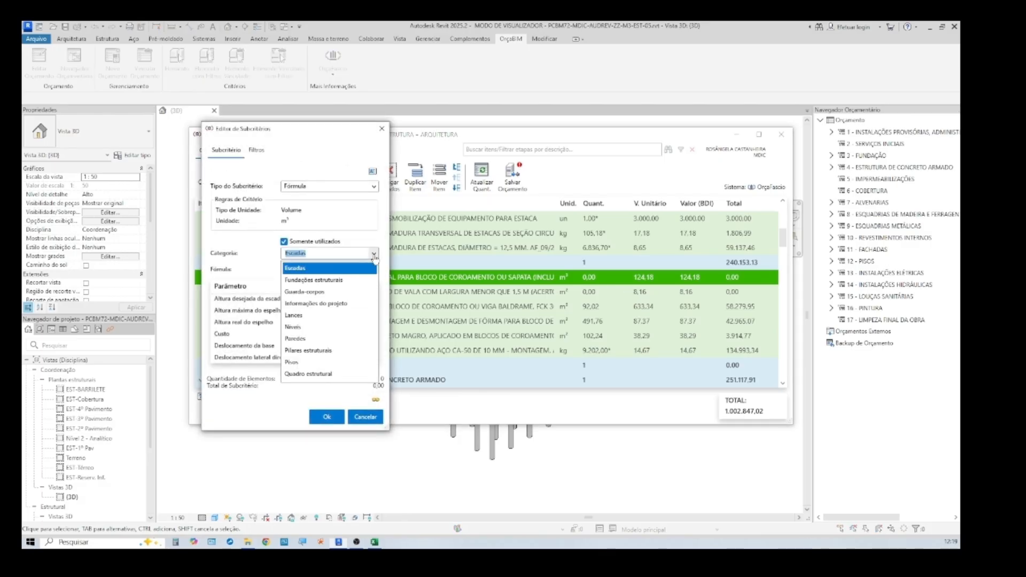
left_click(347, 287)
Add a family filter to the excavation subcriterion for Bloco de fundação - 1 Estaca, type 1200x1200x900mm
left_click(256, 150)
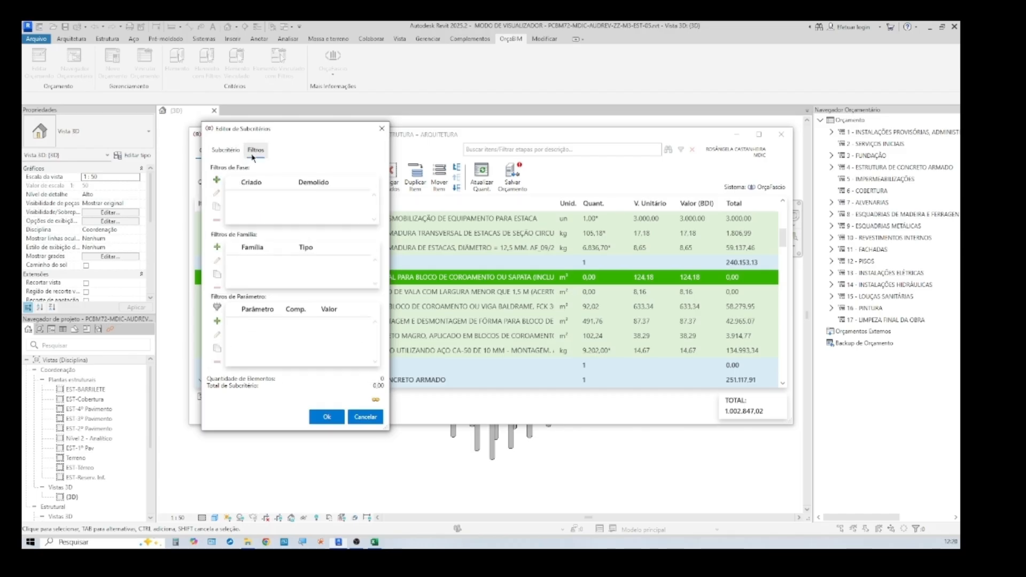
left_click(219, 249)
left_click(257, 263)
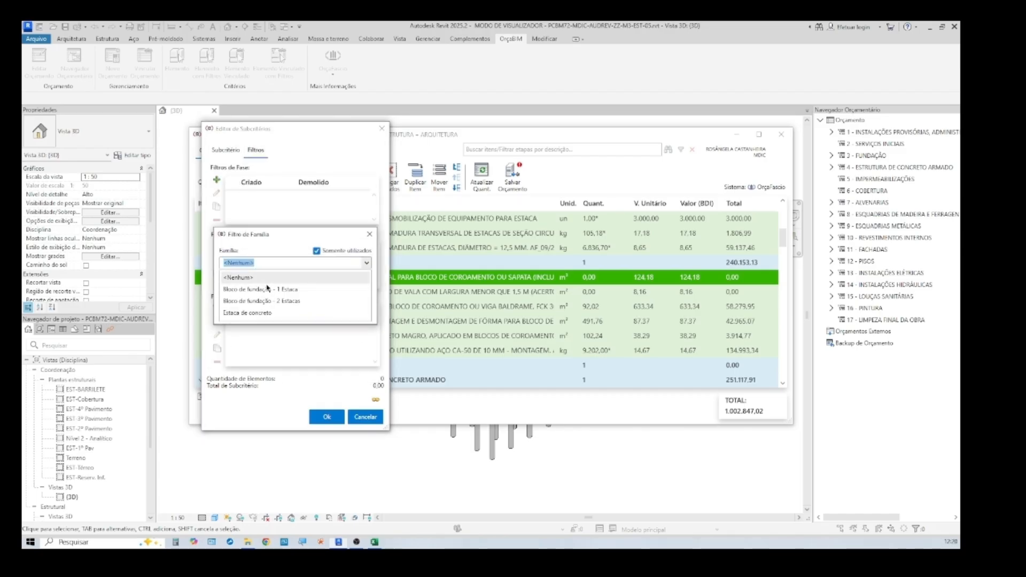
left_click(264, 288)
left_click(270, 289)
left_click(268, 314)
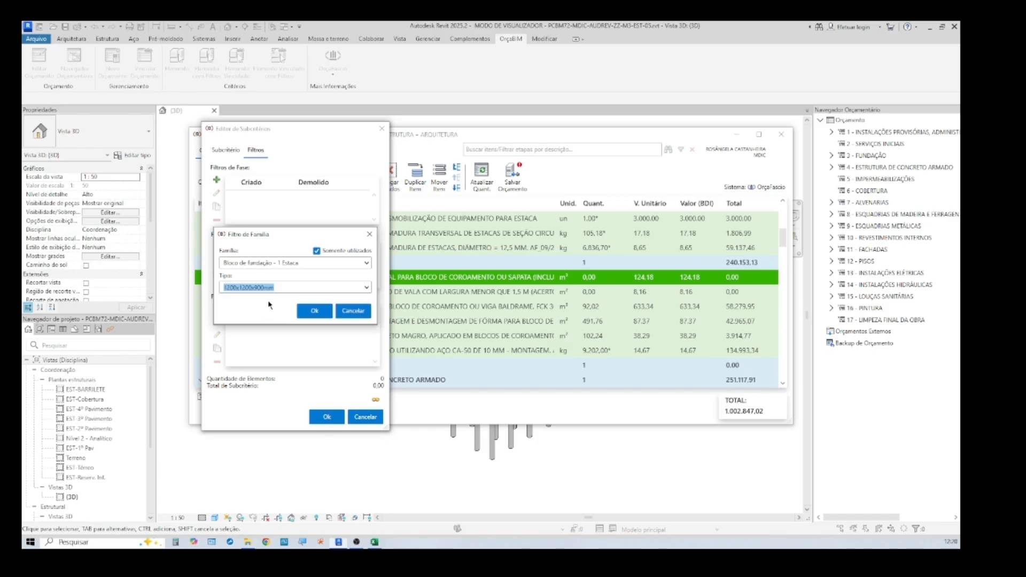
left_click(313, 311)
Add a second family filter for Bloco de fundação - 2 Estacas, type 1200x3000x900mm
left_click(217, 246)
left_click(262, 265)
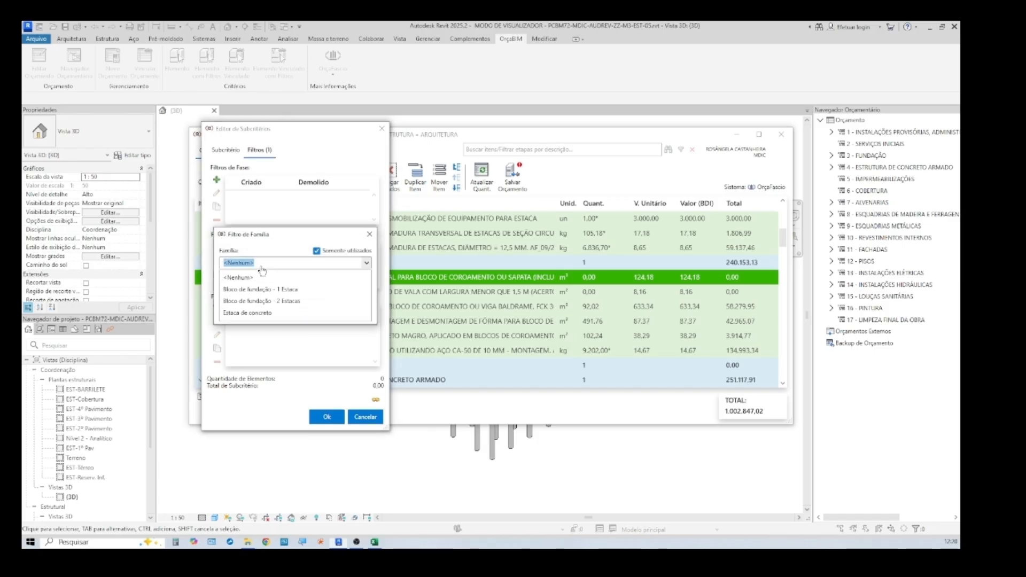
left_click(270, 300)
left_click(270, 289)
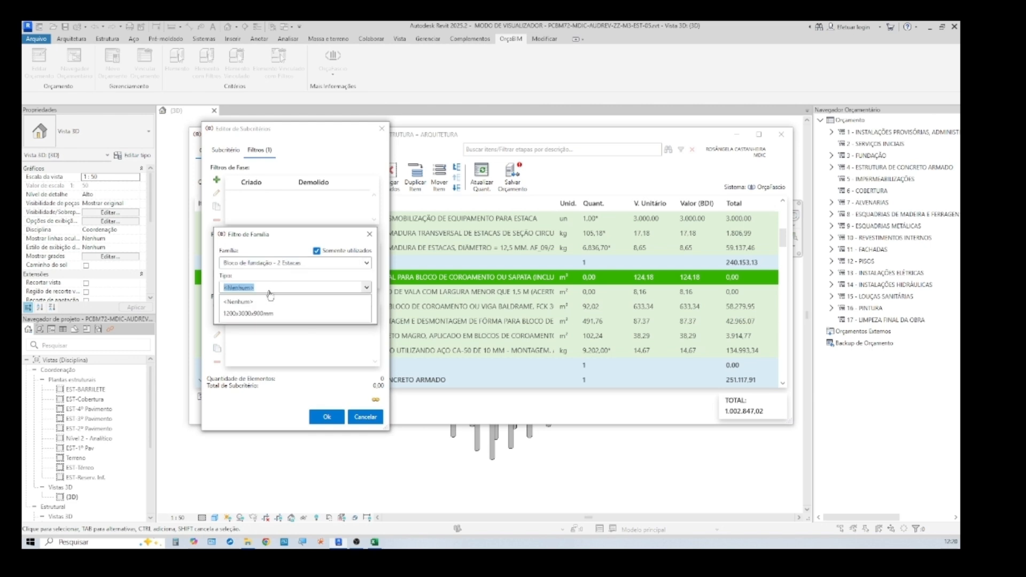
left_click(275, 314)
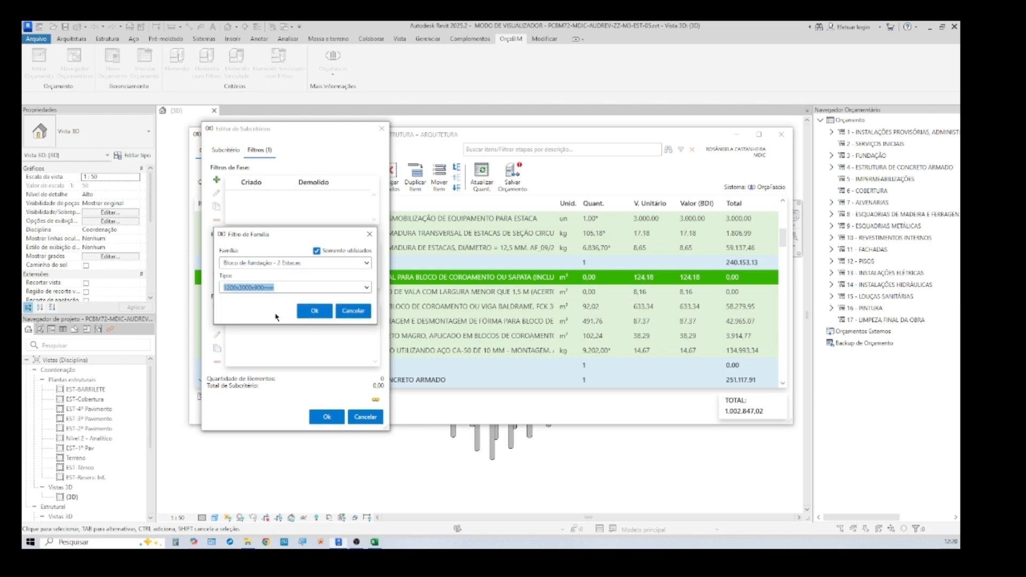
left_click(314, 310)
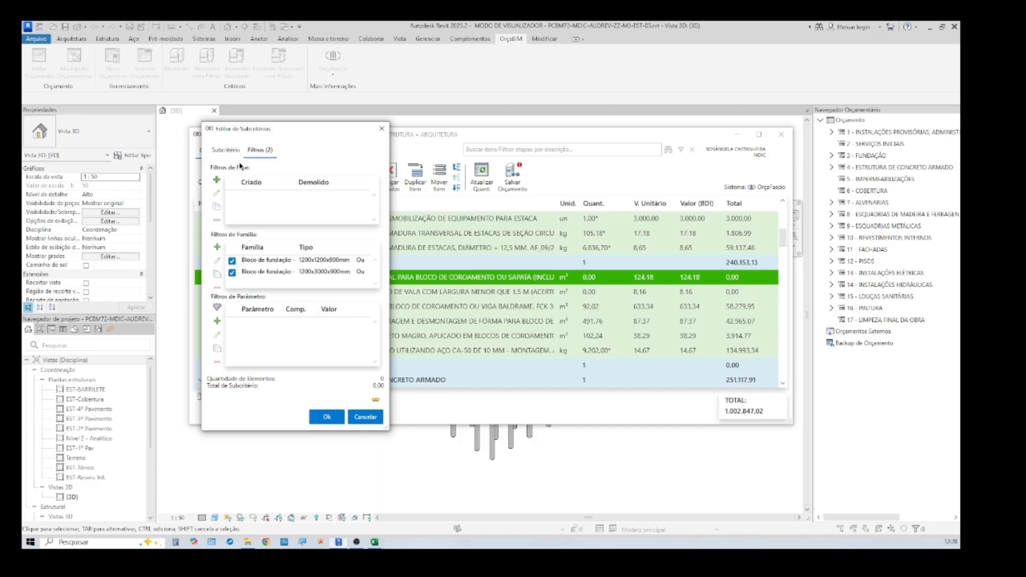
Enter the formula (Comprimento+400mm)*(Largura+400mm)*Espessura da fundação for the excavation volume, validate it and accept the criterion
left_click(219, 151)
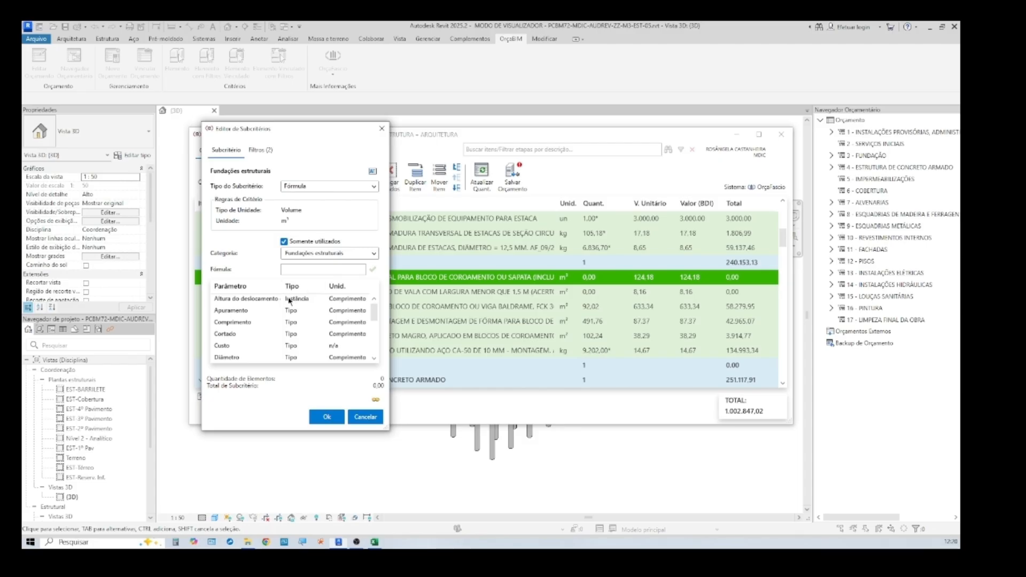
left_click(306, 270)
key("ctrl+v")
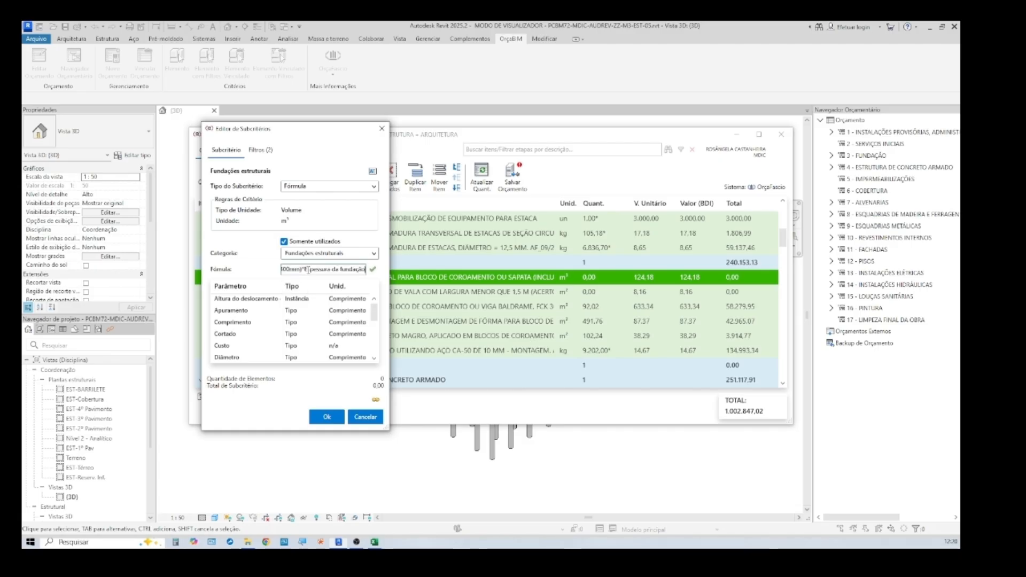
key("Home")
left_click(371, 270)
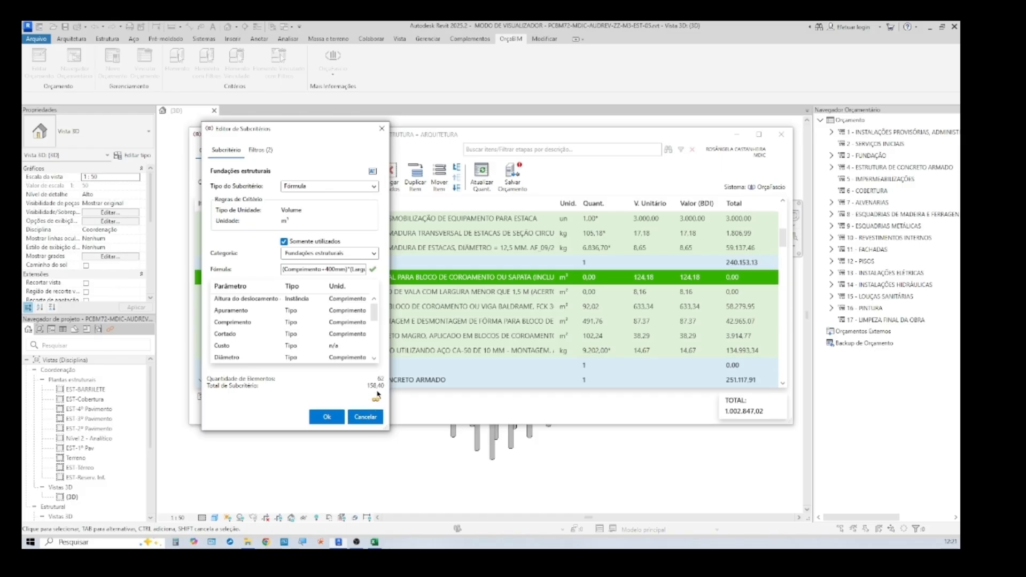
left_click(331, 417)
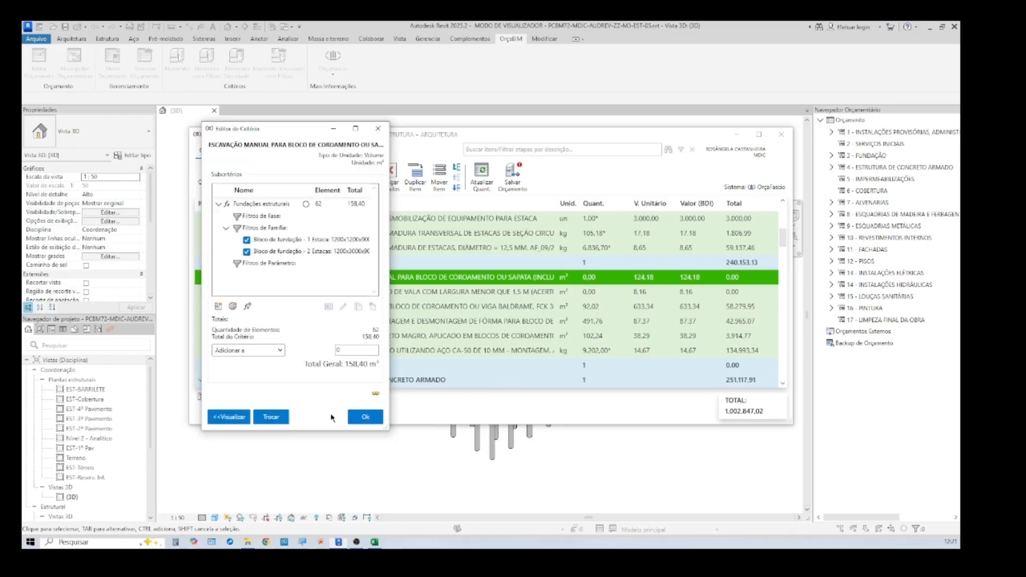
left_click(365, 416)
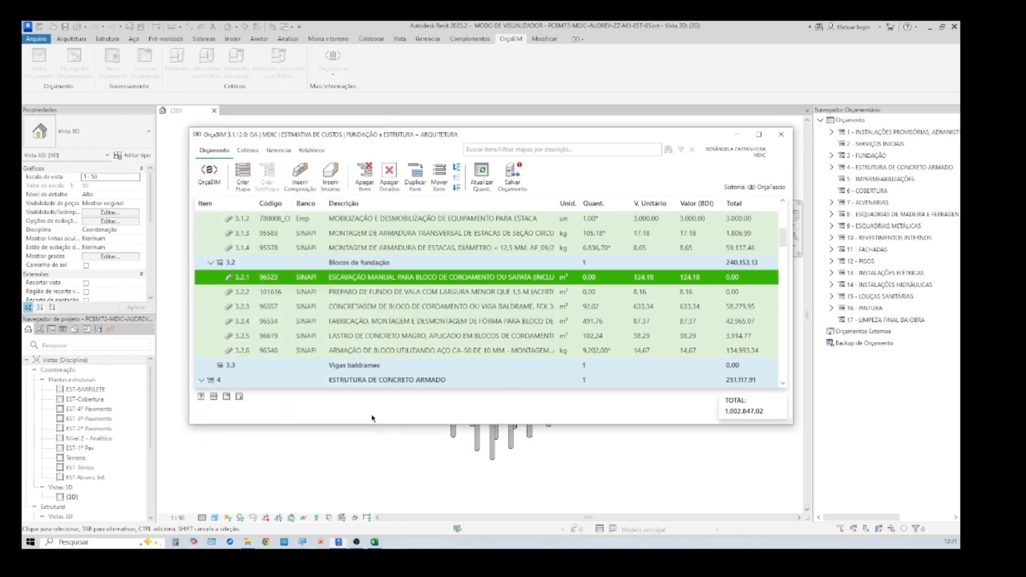
Start a formula subcriterion for item 3.2.2, the trench bottom preparation, with the category Fundações estruturais
left_click(593, 293)
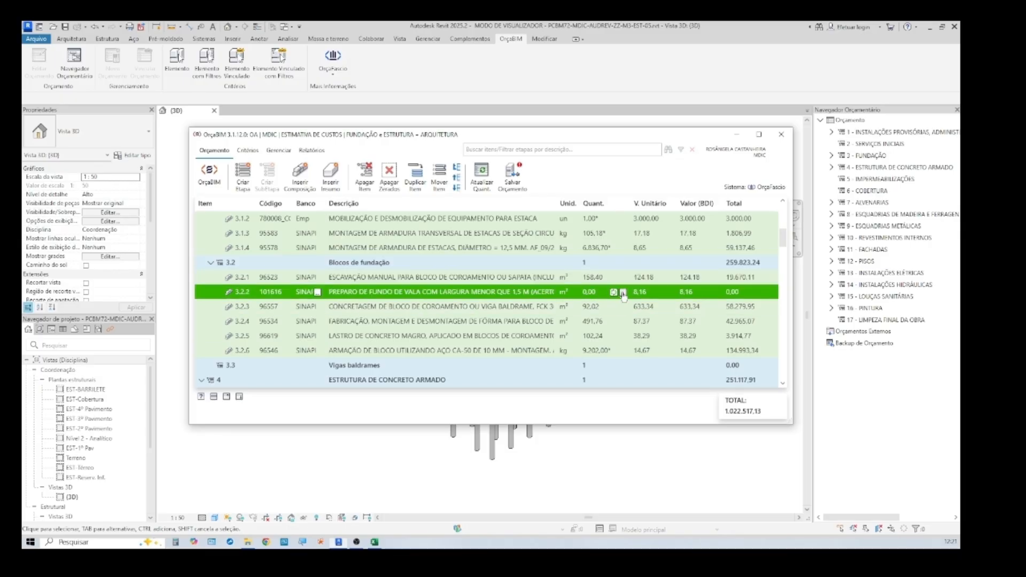
left_click(622, 292)
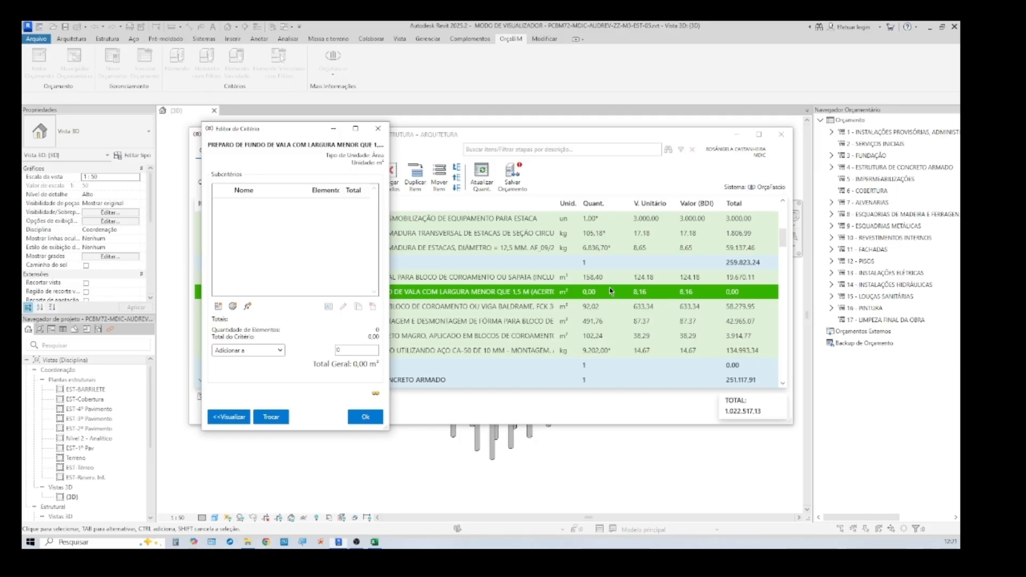
left_click(247, 306)
left_click(372, 254)
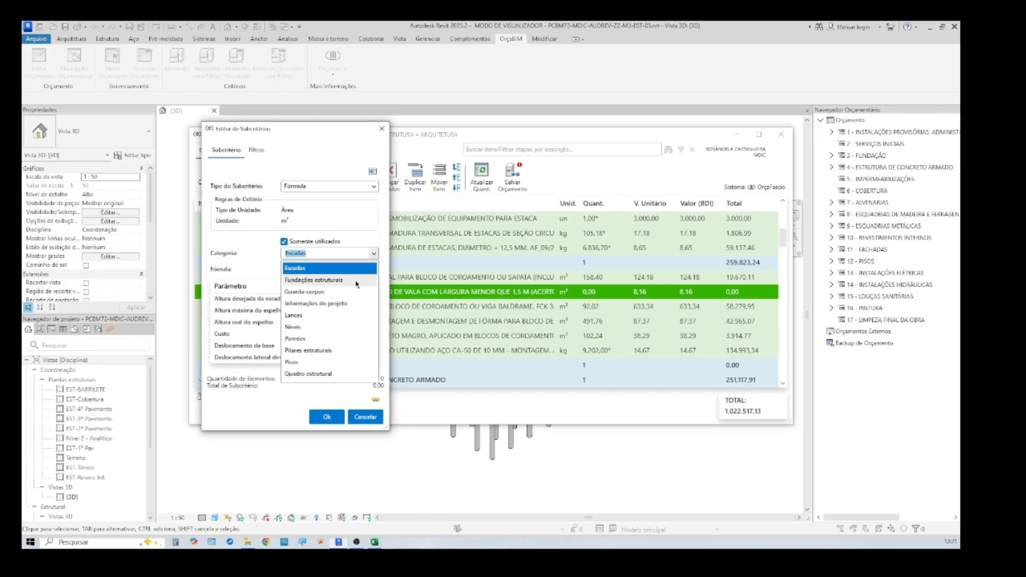
left_click(321, 280)
Add a family filter to the trench bottom subcriterion for Bloco de fundação - 1 Estaca, type 1200x1200x900mm
left_click(256, 150)
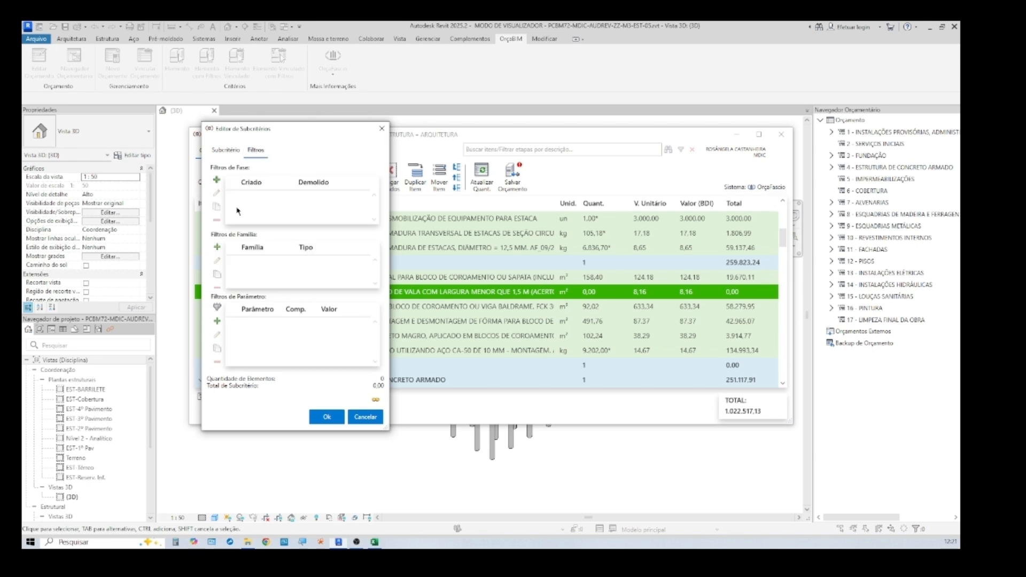
left_click(216, 247)
left_click(235, 261)
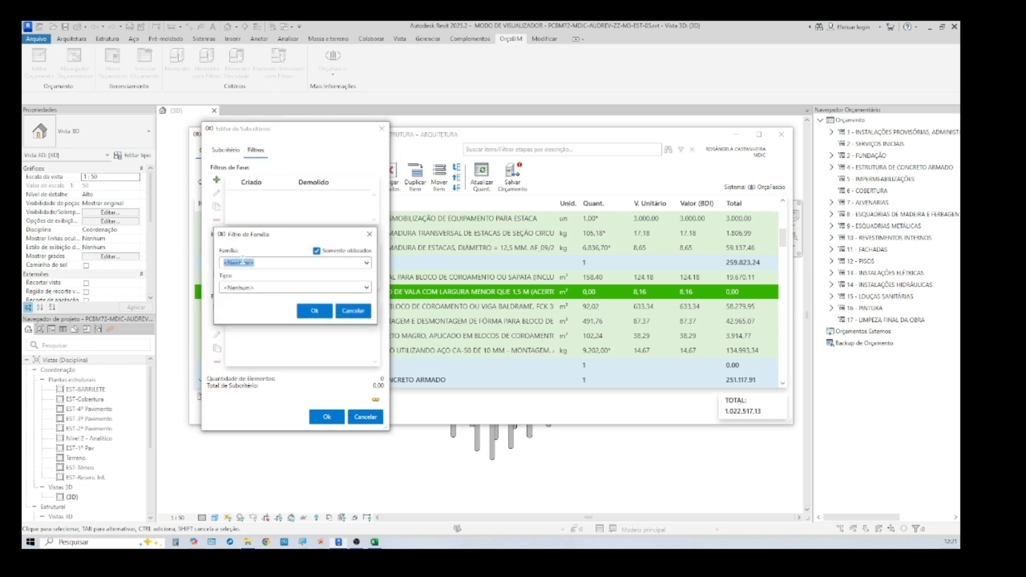
left_click(290, 263)
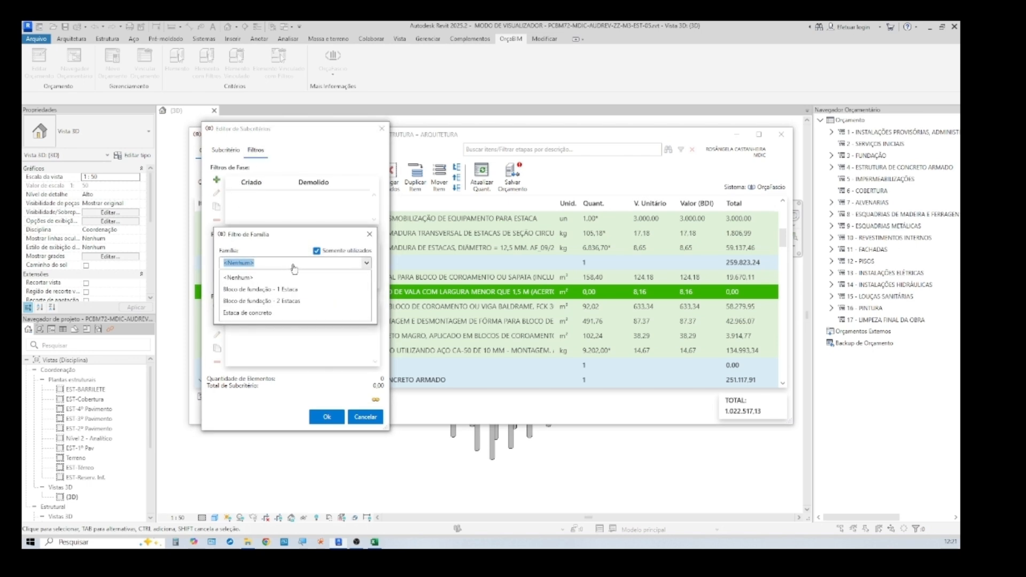
left_click(291, 289)
left_click(291, 291)
left_click(290, 290)
left_click(283, 313)
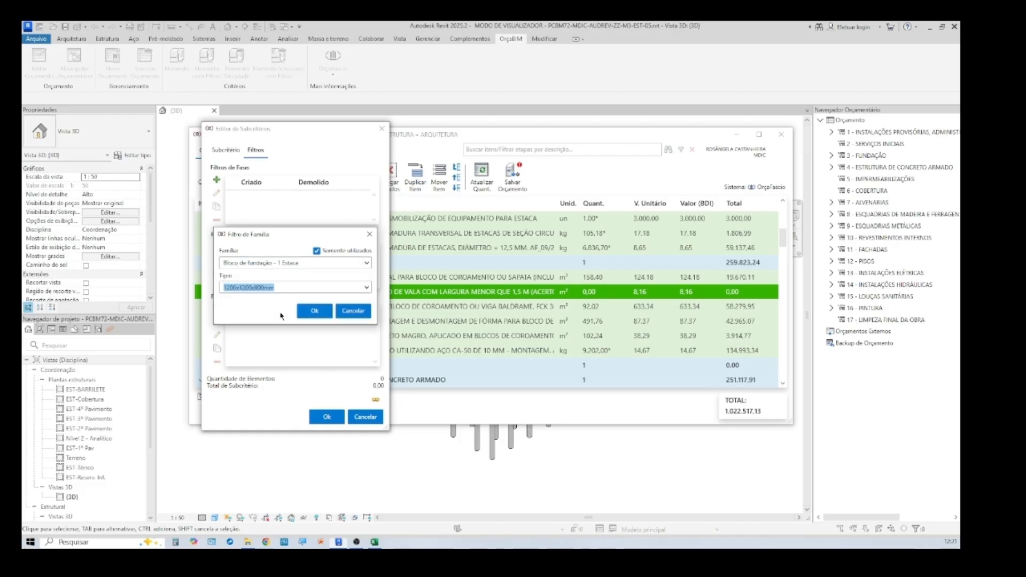
left_click(300, 315)
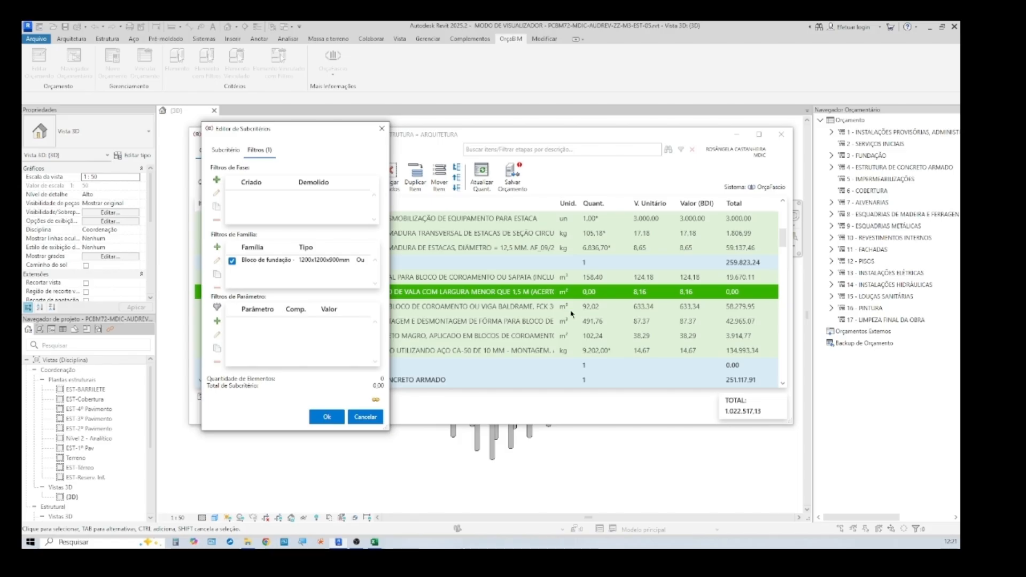
Add a second family filter to the trench bottom subcriterion for Bloco de fundação - 2 Estacas, type 1200x3000x900mm
left_click(216, 247)
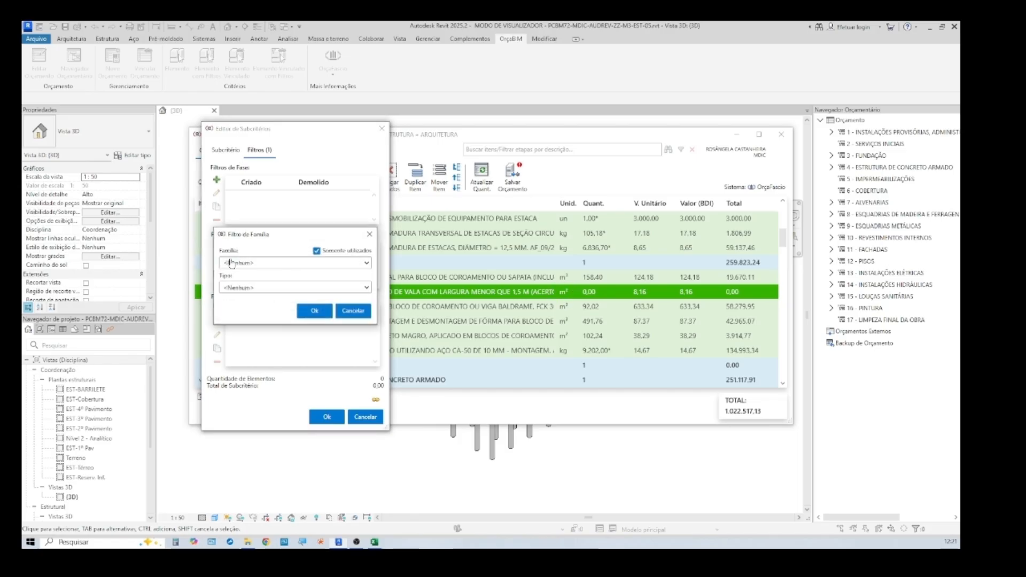
left_click(266, 268)
left_click(256, 300)
left_click(276, 289)
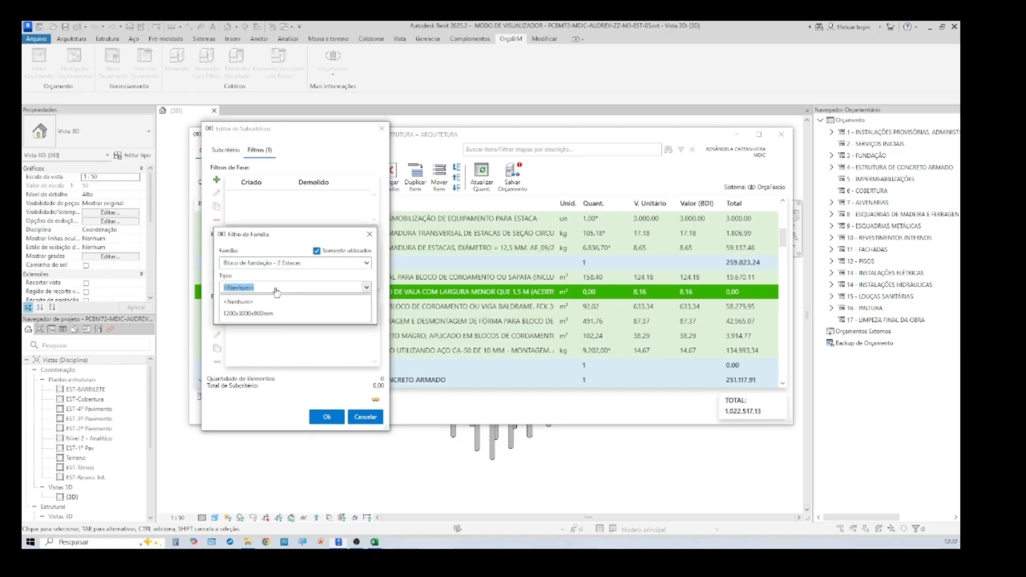
left_click(277, 314)
left_click(301, 315)
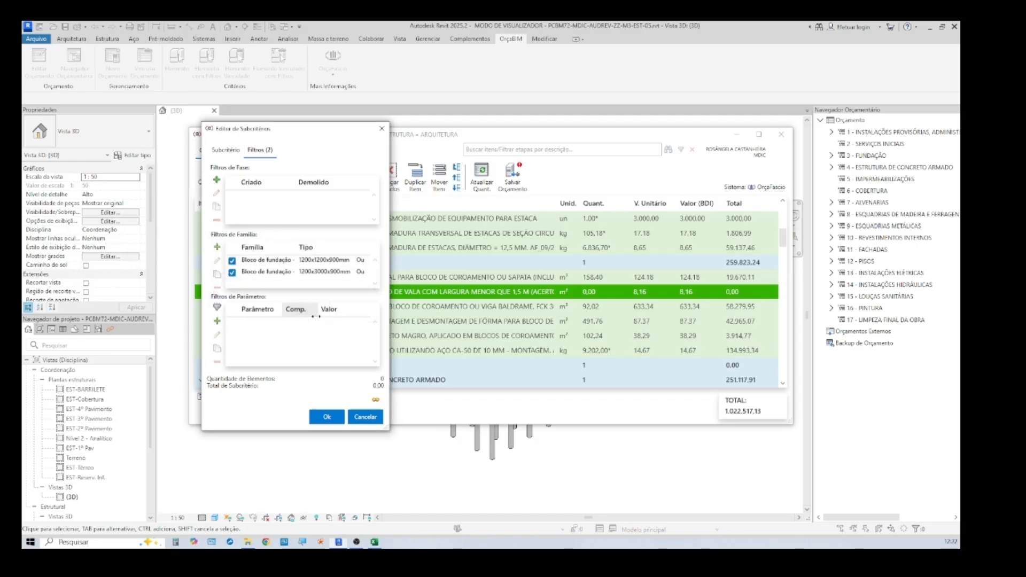
Enter the formula (Comprimento+400mm)*(Largura+400mm) for the trench bottom area, validate it and accept the criterion of item 3.2.2
left_click(229, 151)
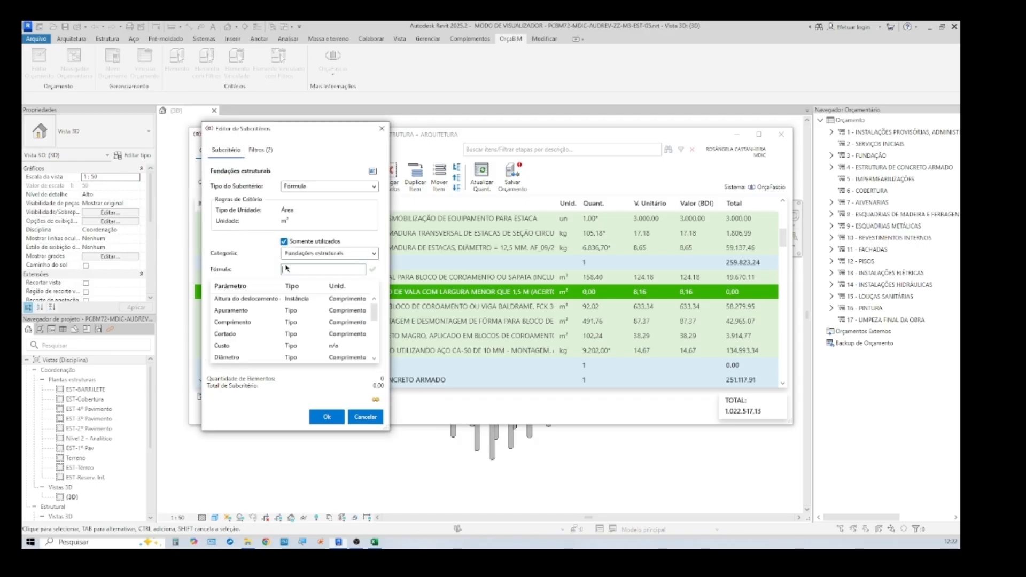
key("ctrl+v")
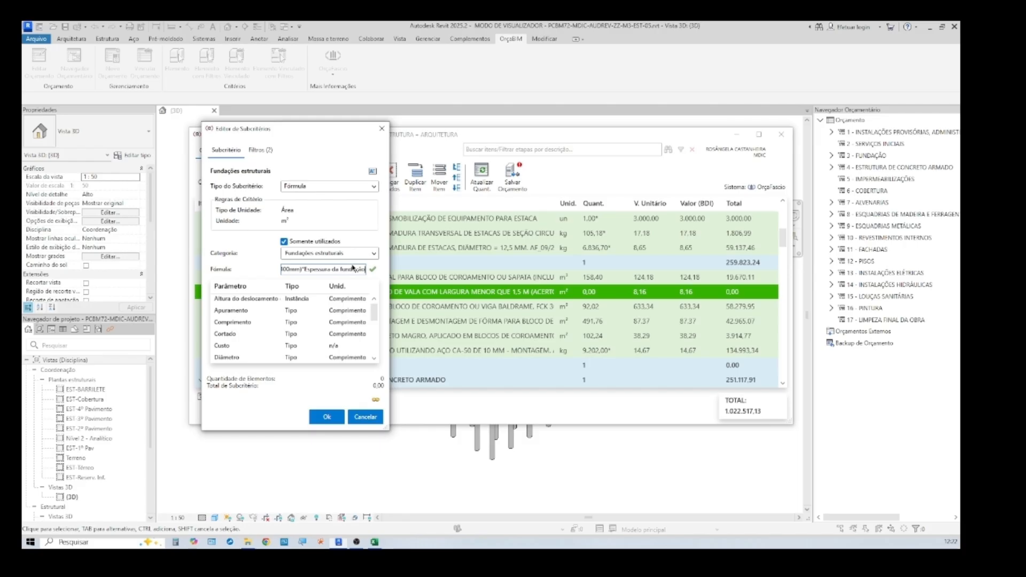
key("BackSpace")
key("BackSpace")
key("BackSpace")
key("BackSpace")
key("BackSpace")
key("BackSpace")
key("BackSpace")
key("BackSpace")
key("BackSpace")
key("BackSpace")
key("BackSpace")
key("BackSpace")
key("BackSpace")
key("BackSpace")
key("BackSpace")
key("BackSpace")
key("BackSpace")
key("BackSpace")
key("BackSpace")
key("BackSpace")
key("BackSpace")
key("BackSpace")
left_click(371, 270)
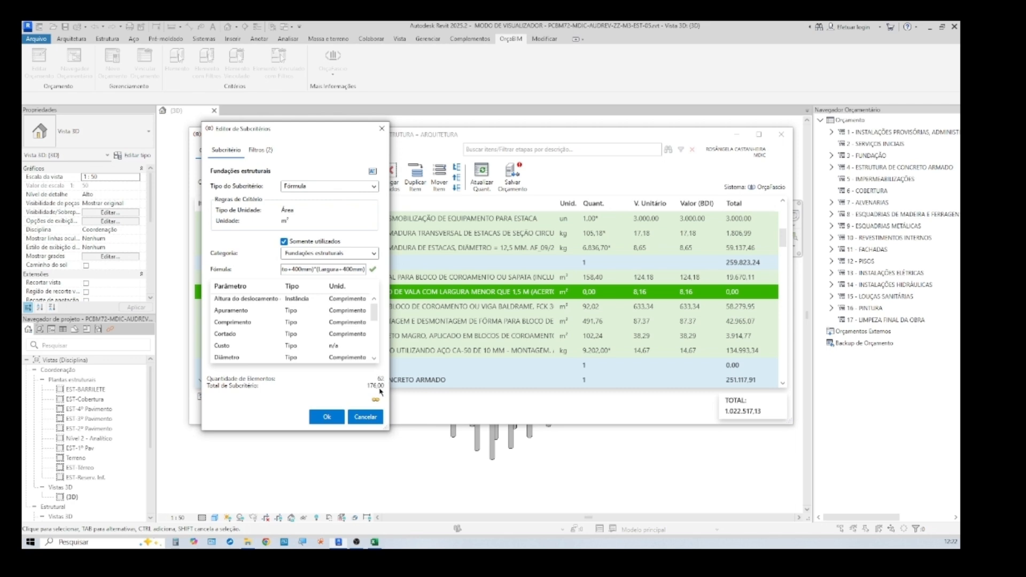
left_click(336, 418)
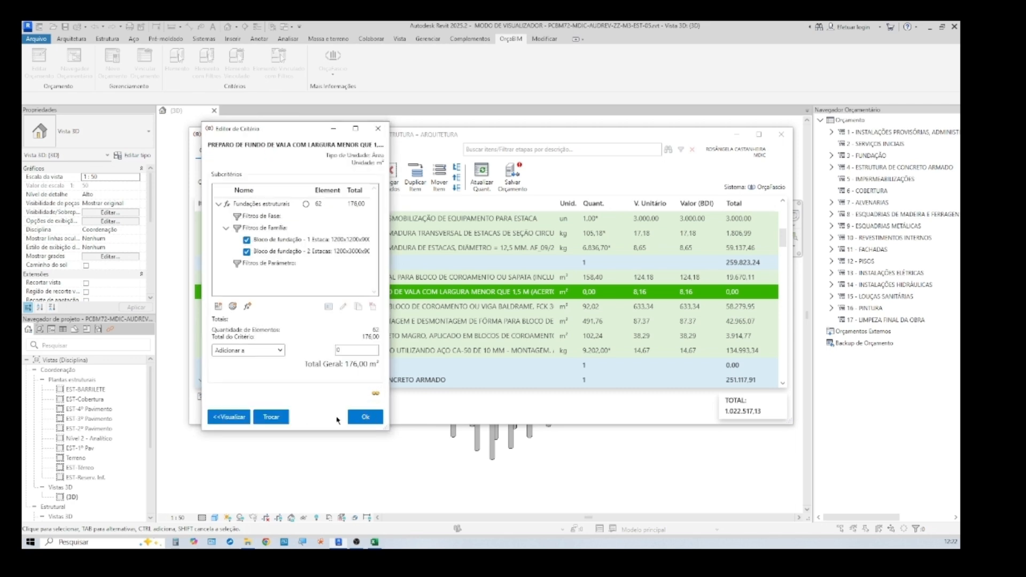
left_click(365, 417)
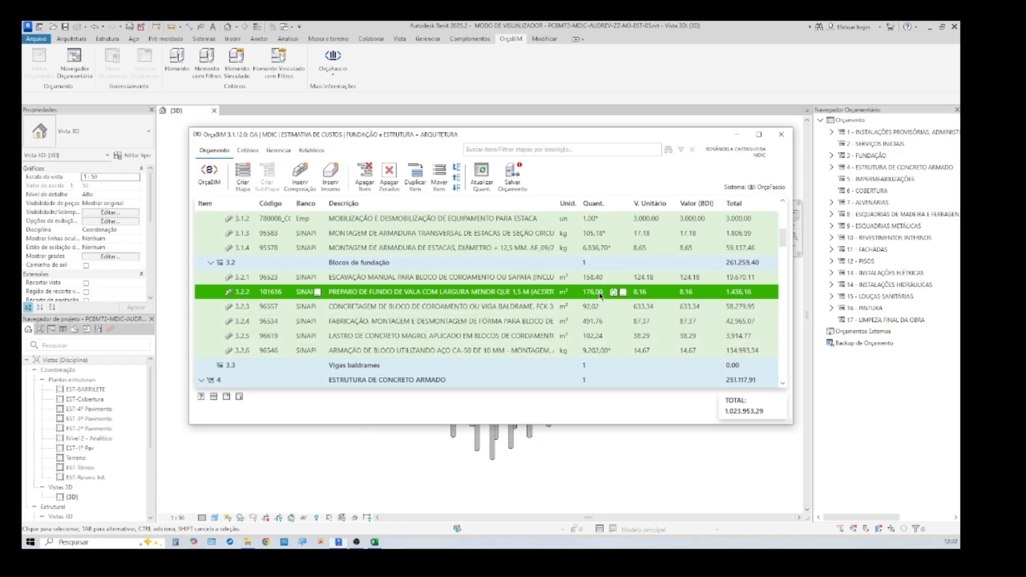
Save the budget to the cloud, confirming that it overwrites the version on the web platform
mouse_move(600, 296)
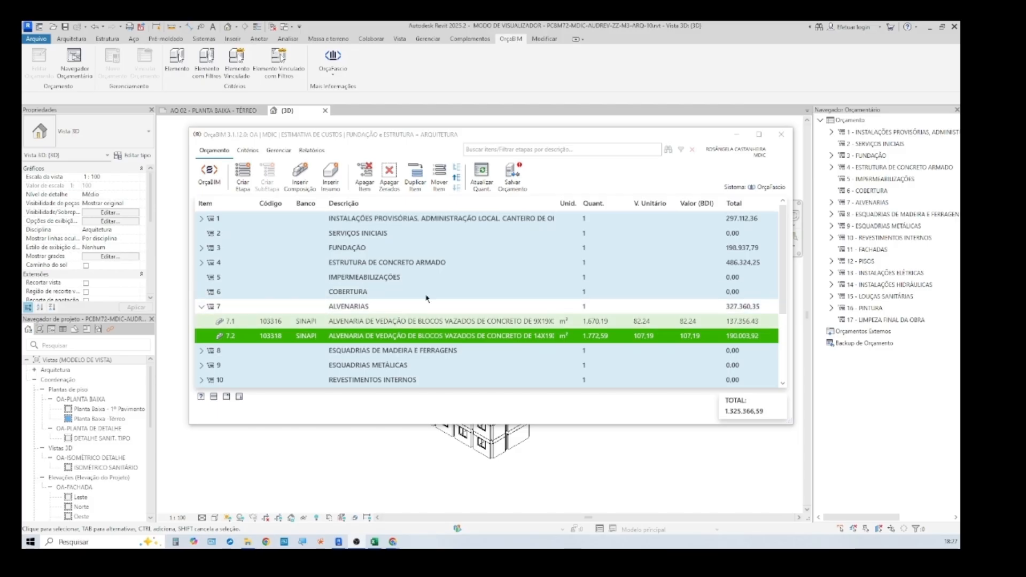
left_click(510, 182)
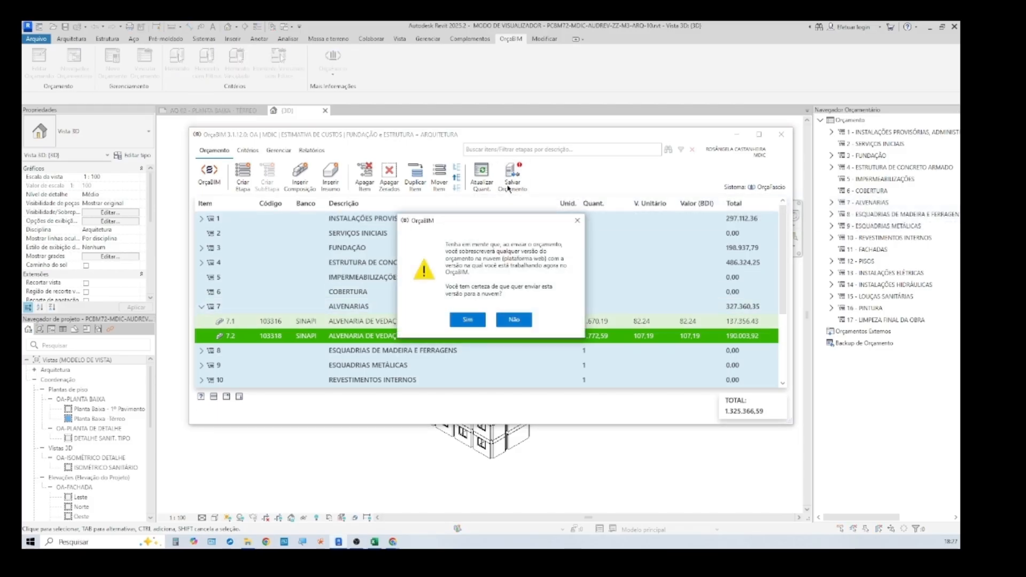
left_click(468, 319)
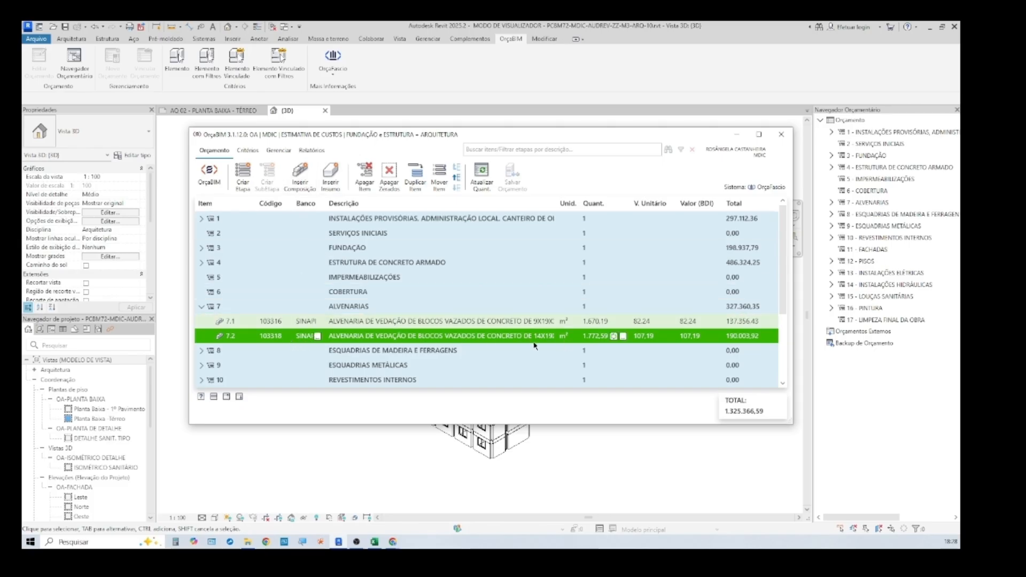
Inspect the criterion of masonry item 7.1 and preview the category options of a new subcriterion, discarding it
left_click(618, 325)
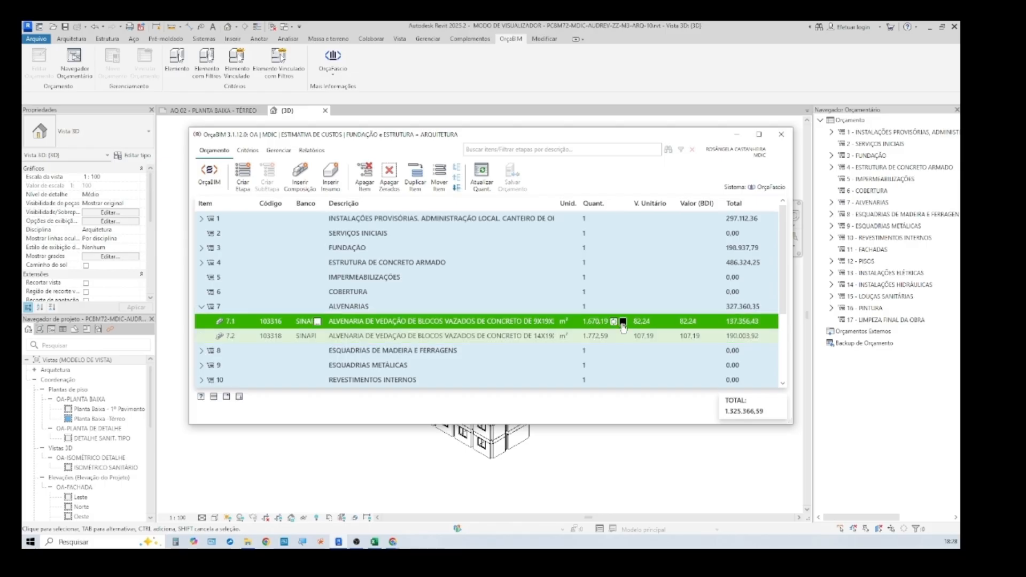
left_click(622, 322)
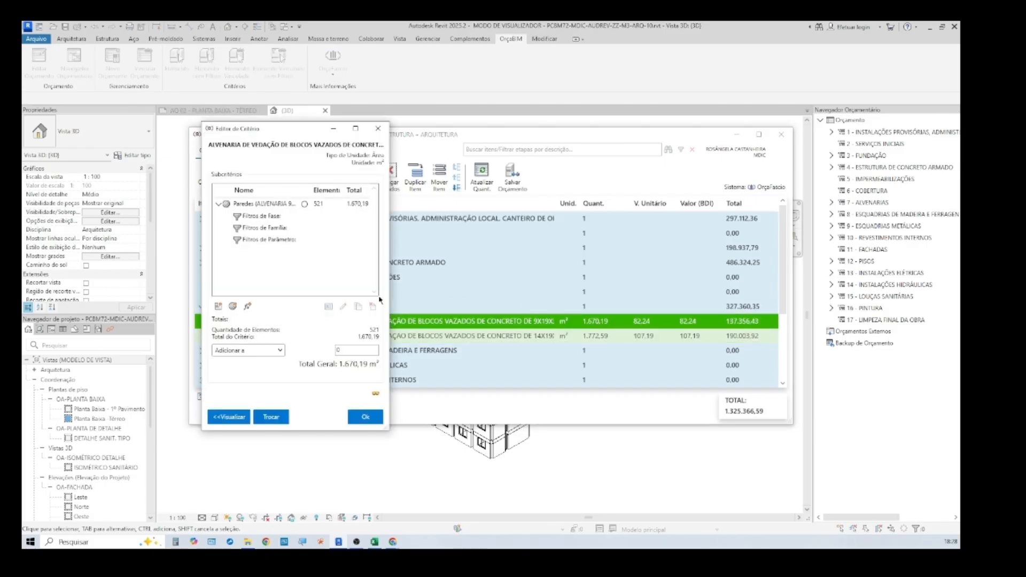
left_click(227, 308)
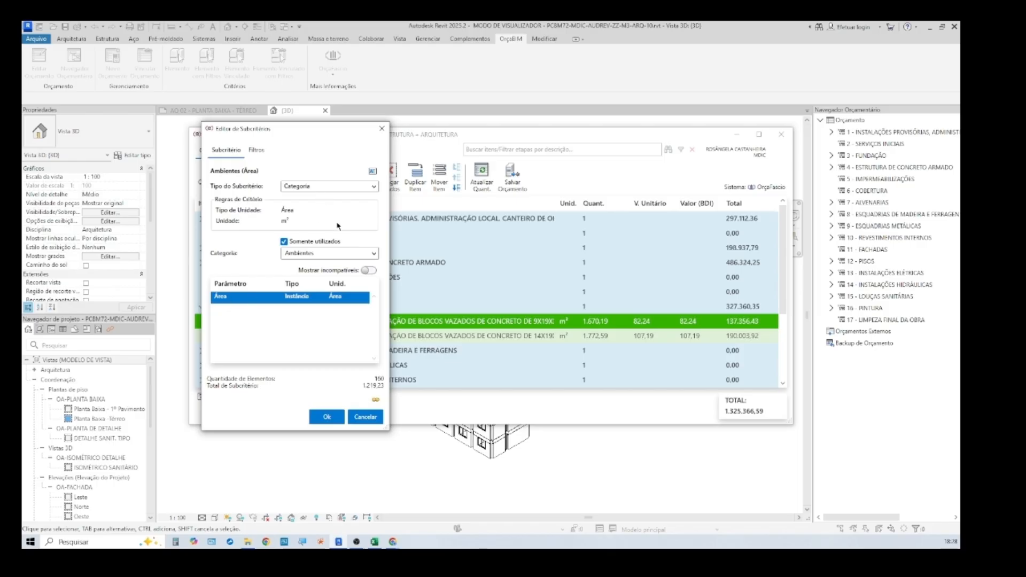
left_click(345, 254)
left_click(308, 292)
left_click(382, 128)
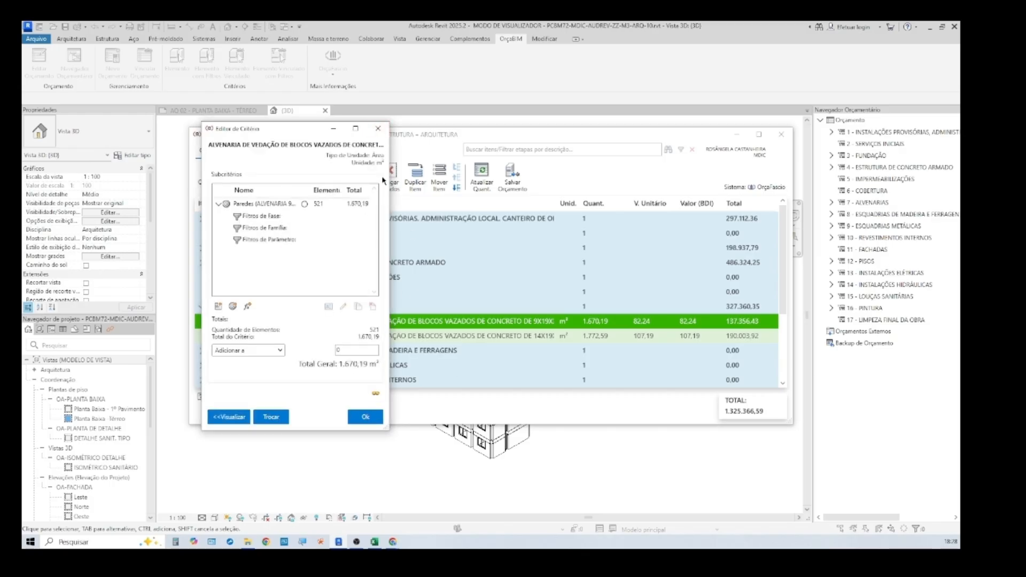
left_click(377, 128)
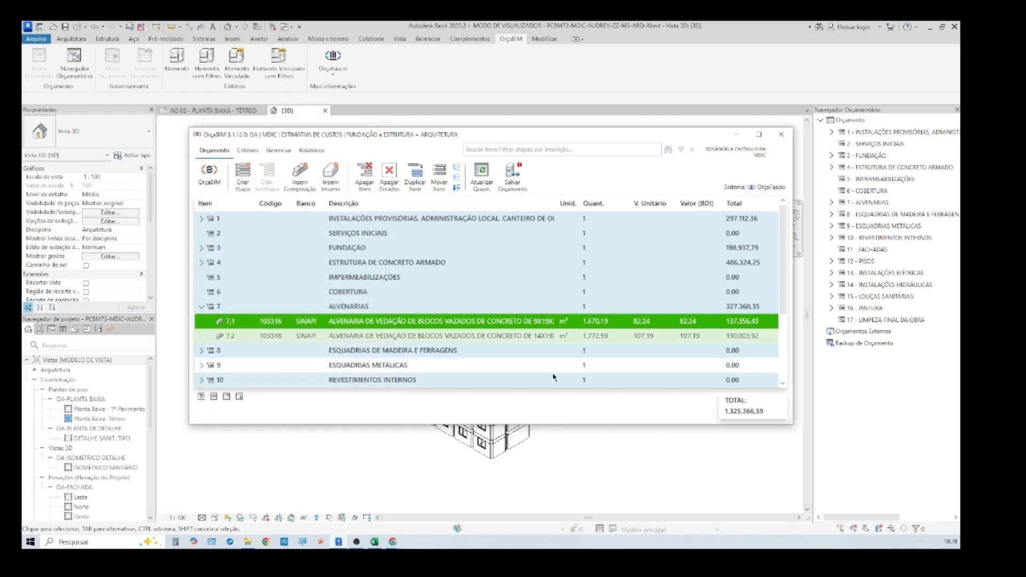
Inspect the criterion of masonry item 7.2 and preview the Área parameter for the category Paredes, discarding the new subcriterion
left_click(612, 337)
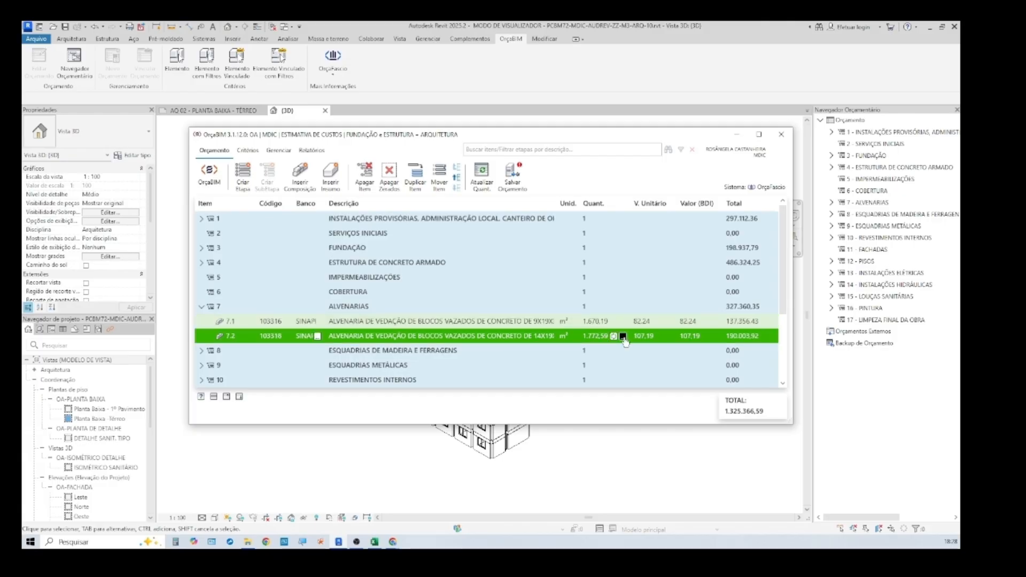
left_click(622, 336)
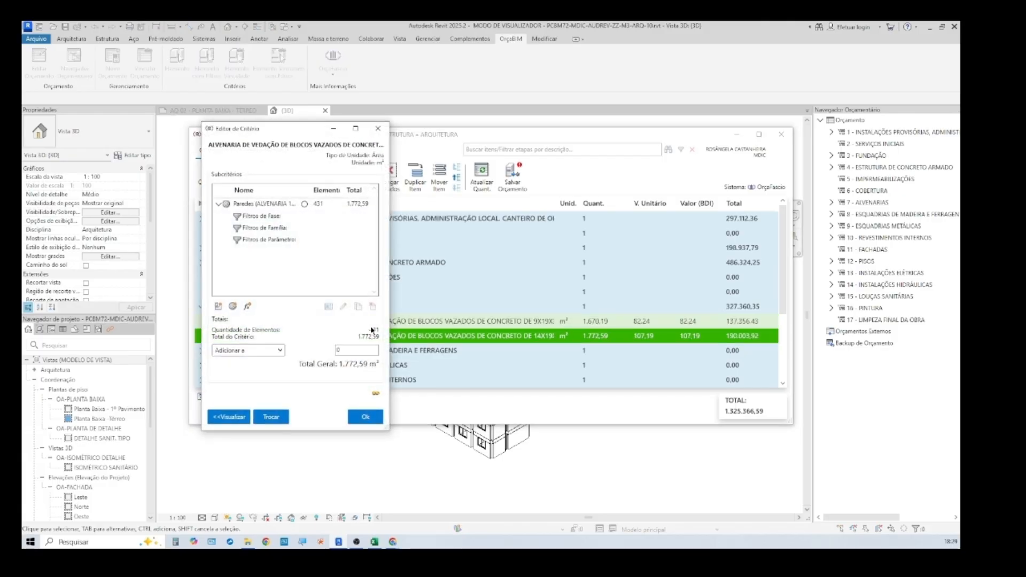
left_click(218, 306)
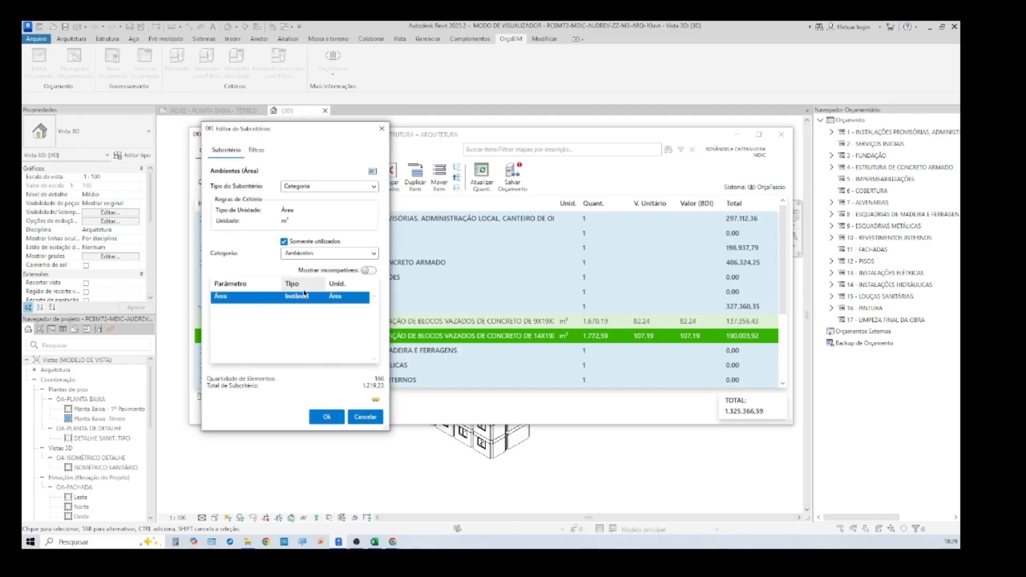
left_click(373, 253)
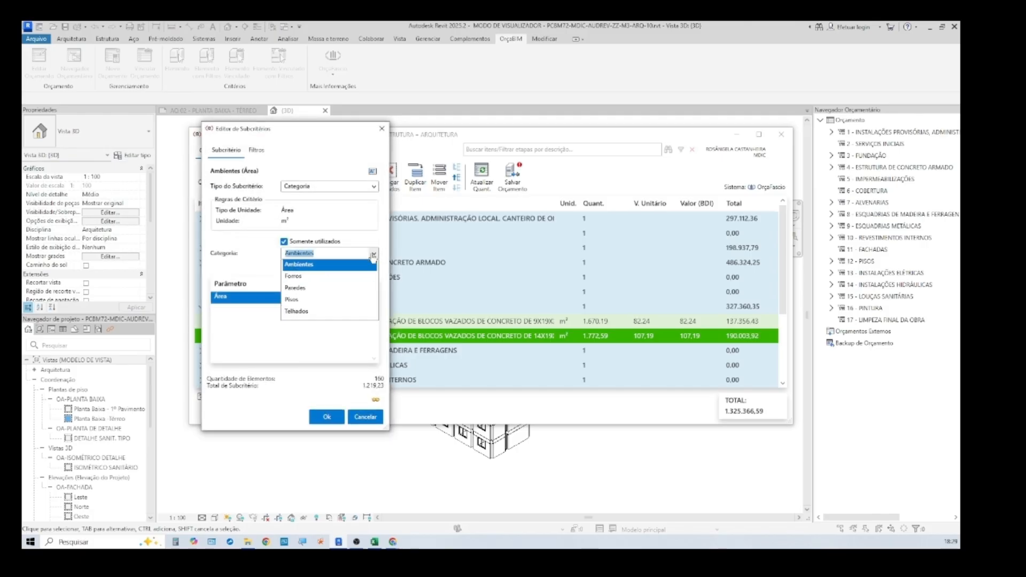
left_click(317, 289)
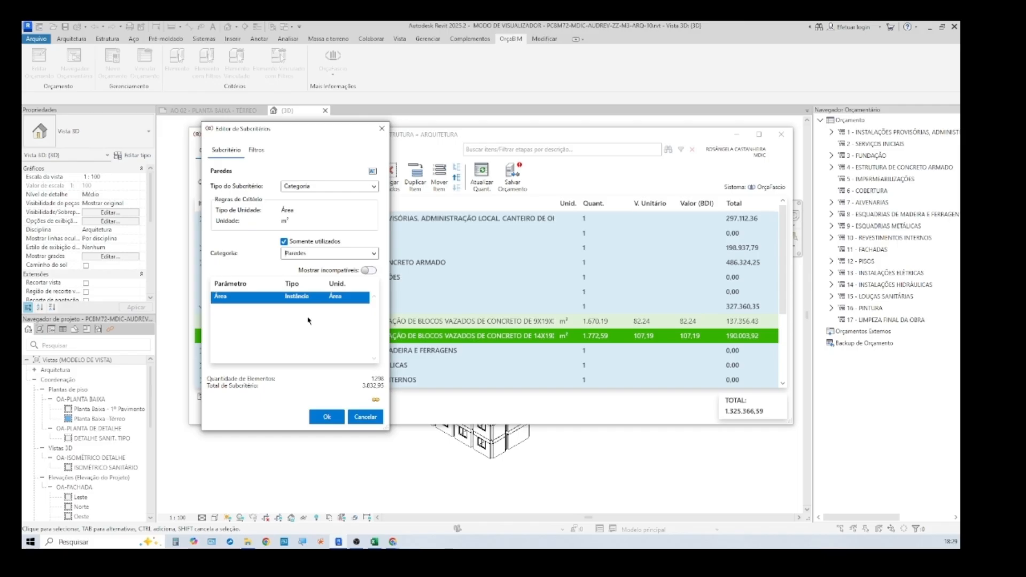
left_click(372, 416)
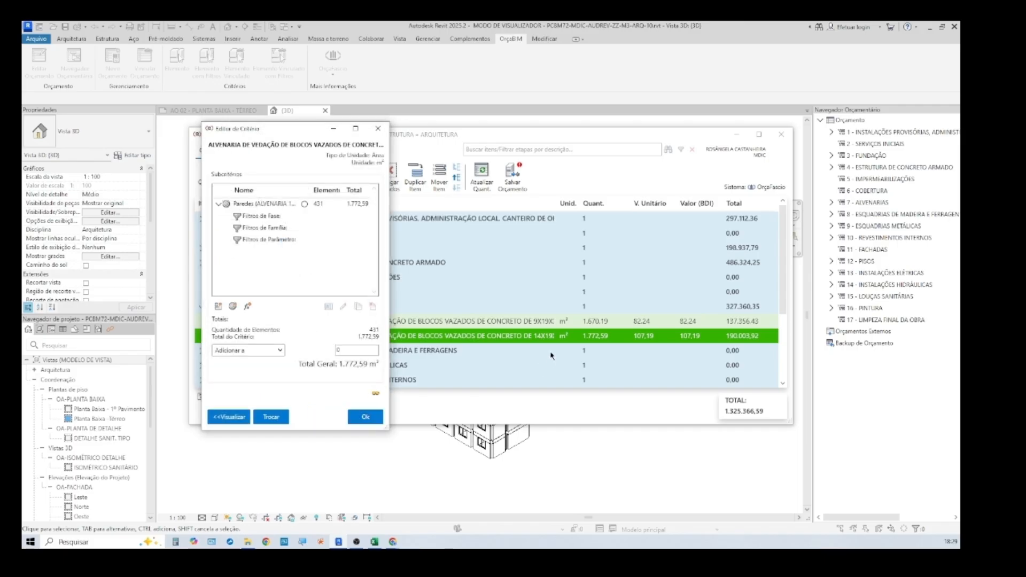
left_click(378, 129)
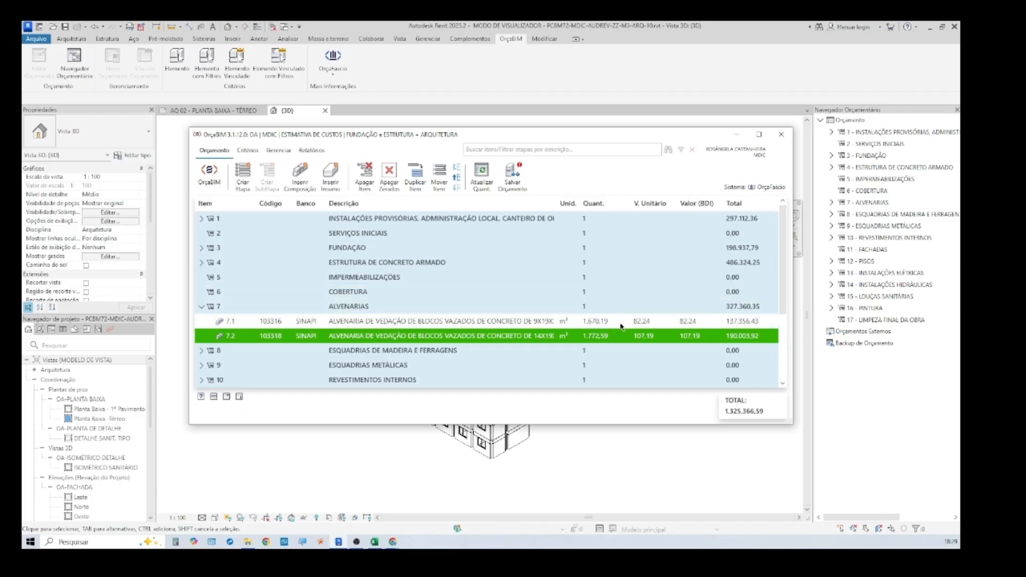
Try a material subcriterion for Paredes with ALVENARIA 9cm on item 7.1, preview its elements in 3D and close the criterion without accepting
left_click(621, 324)
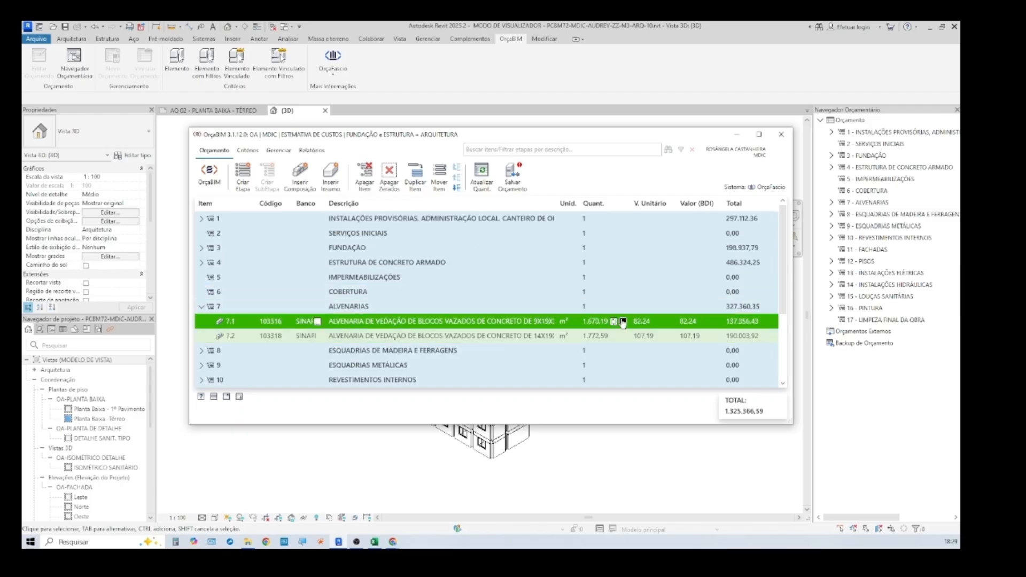
left_click(623, 321)
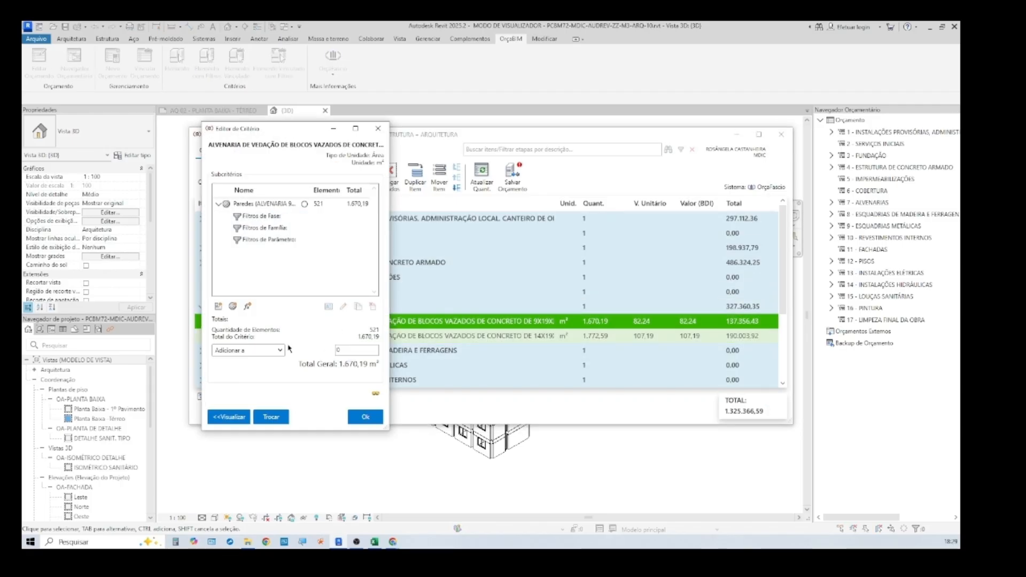
left_click(233, 306)
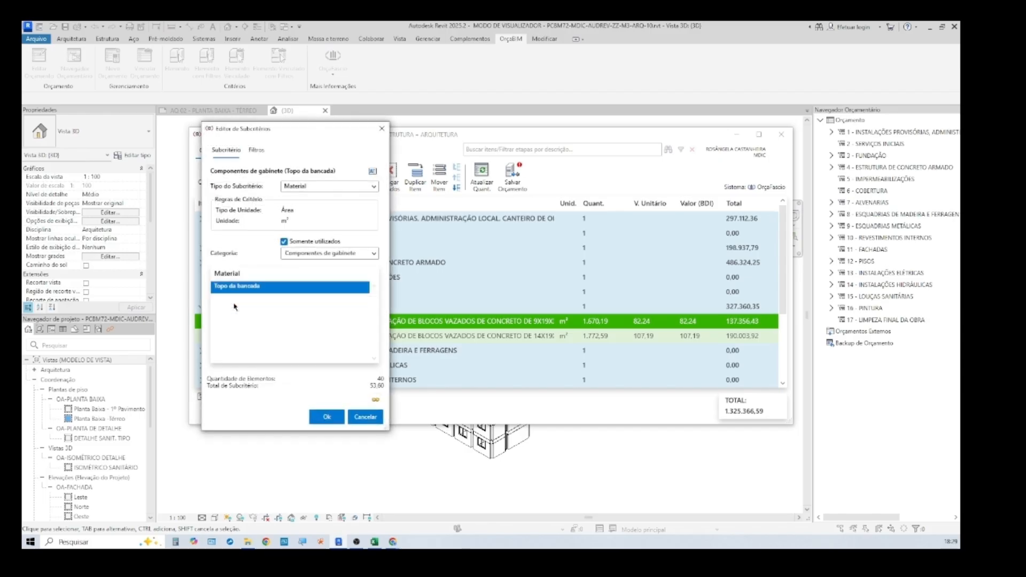
left_click(375, 253)
left_click(319, 304)
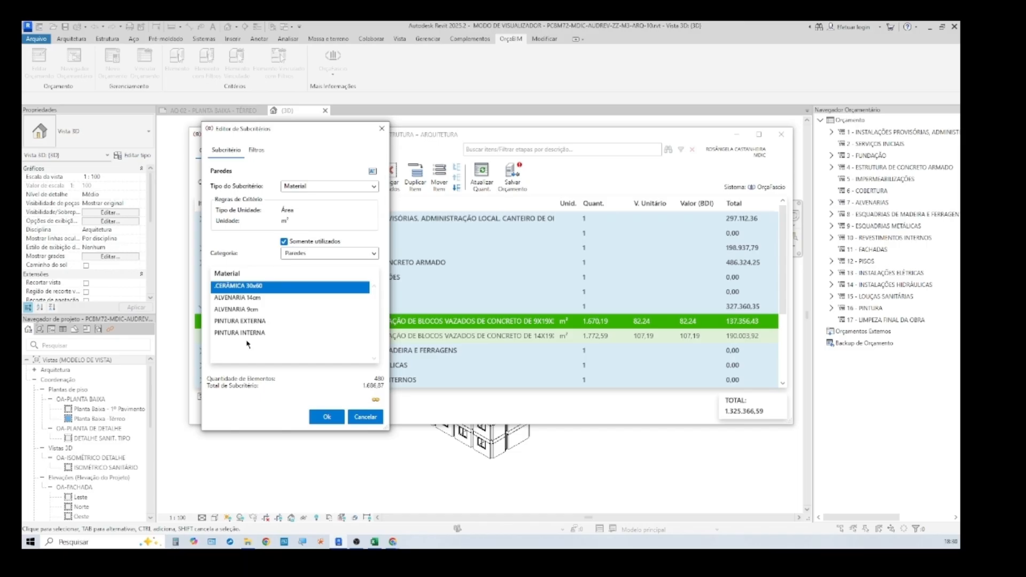
left_click(256, 311)
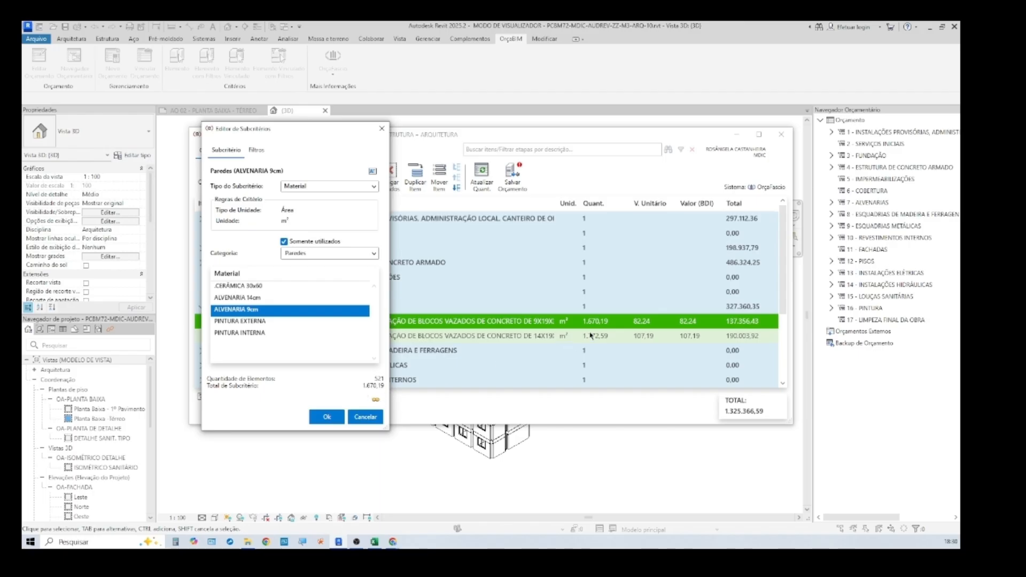
left_click(315, 417)
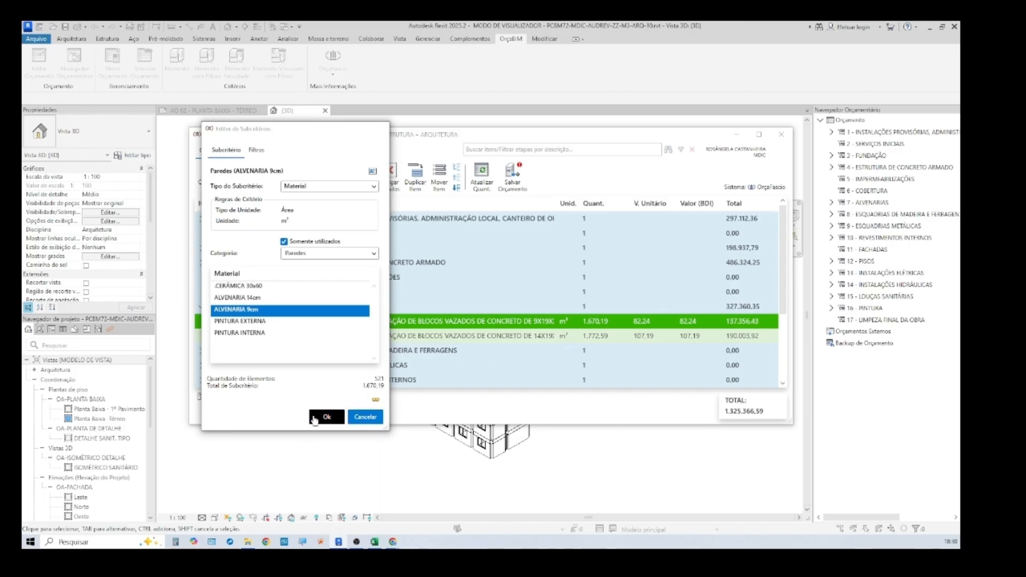
left_click(228, 416)
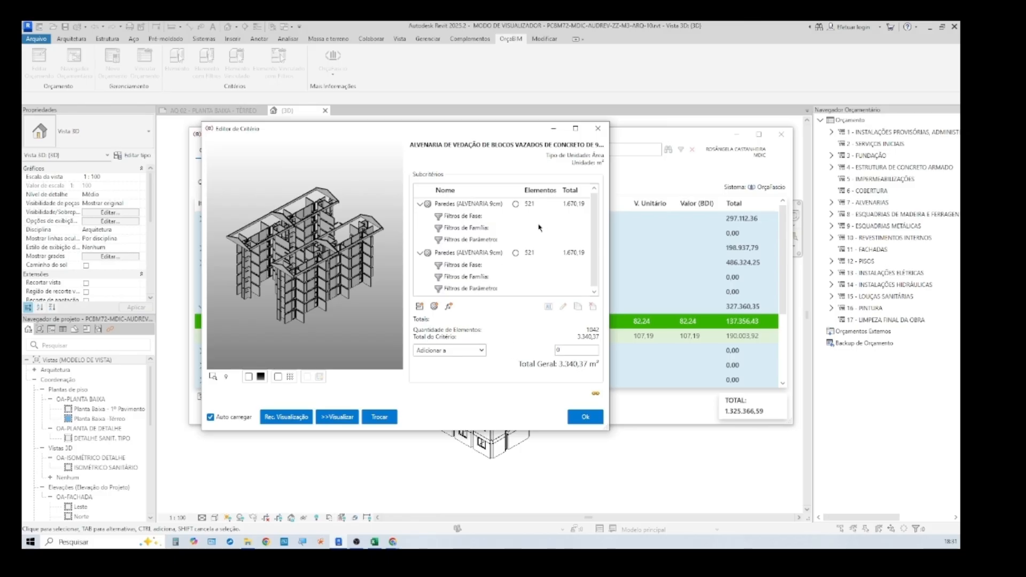
left_click(598, 129)
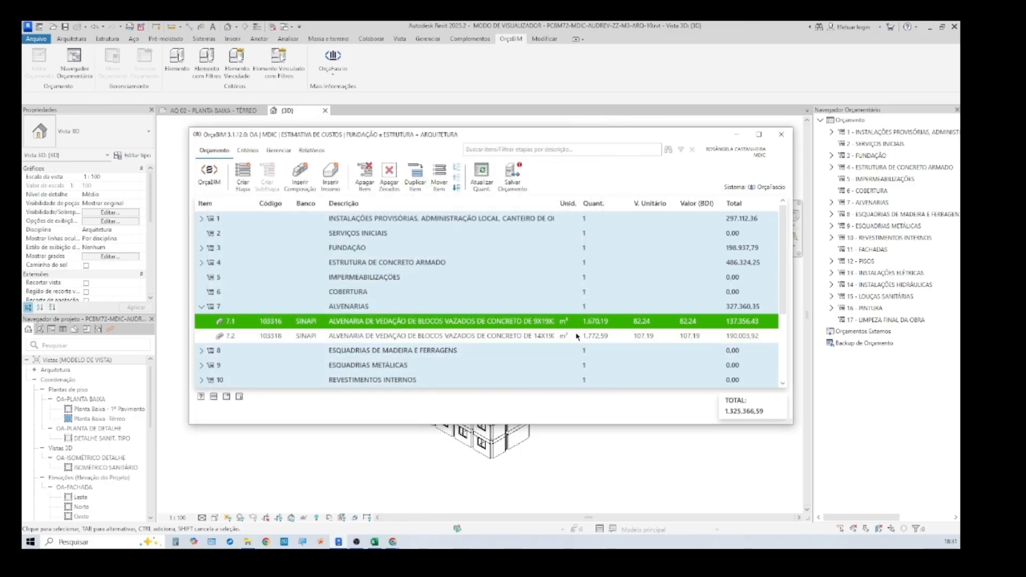
Add a material subcriterion for Paredes with ALVENARIA 14cm to item 7.2, preview its elements in 3D and accept the criterion
left_click(614, 340)
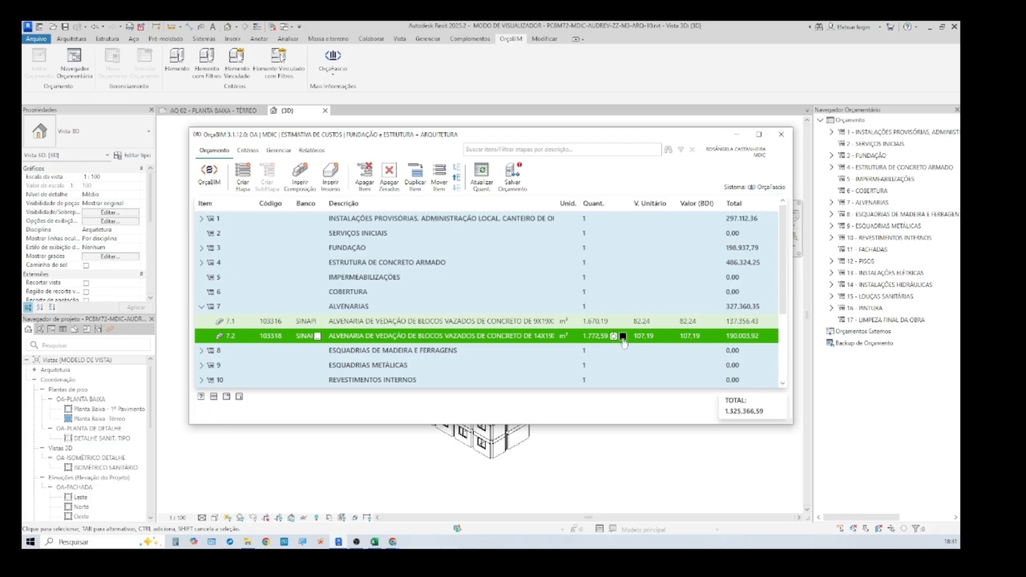
left_click(623, 336)
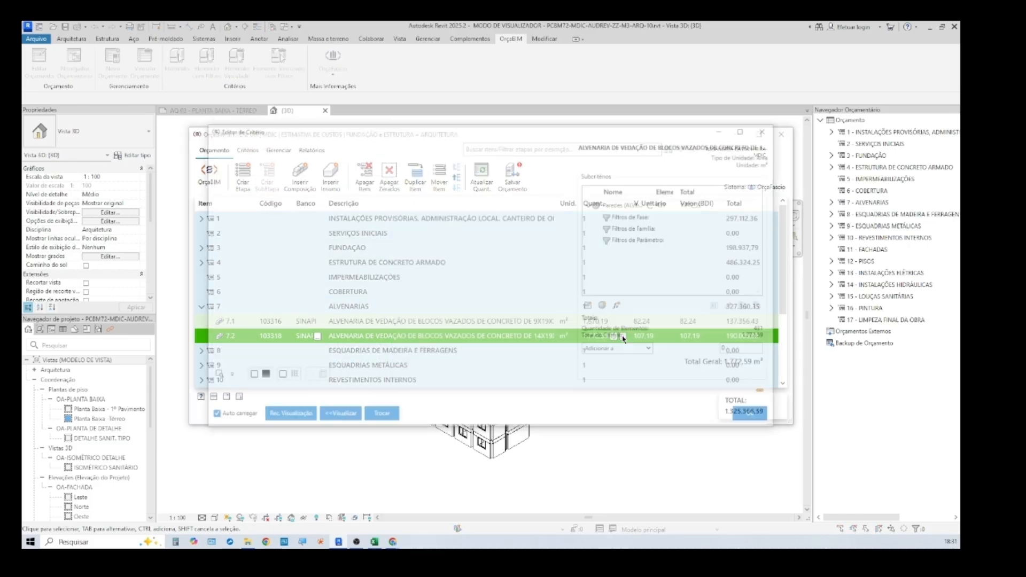
left_click(232, 307)
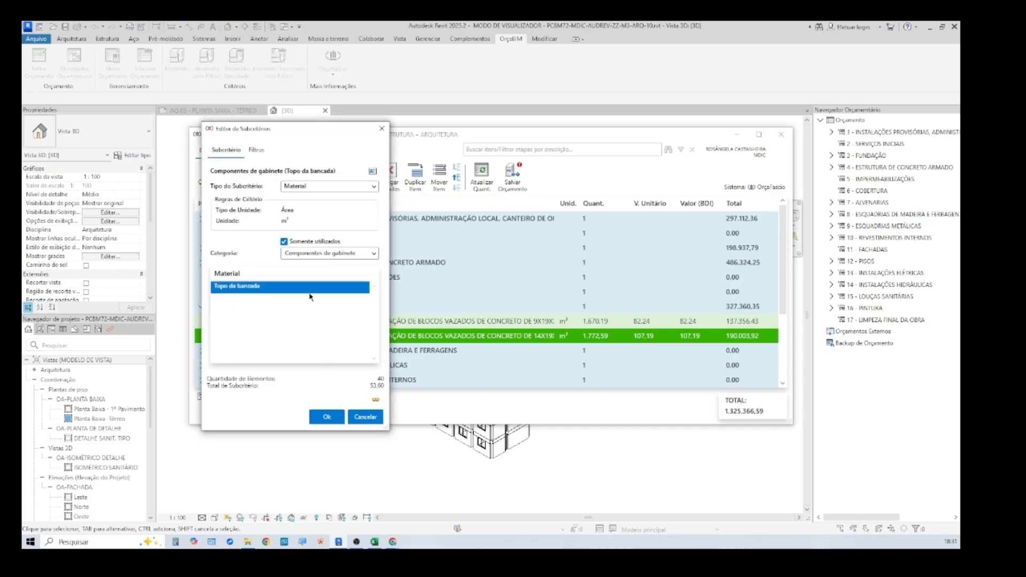
left_click(373, 254)
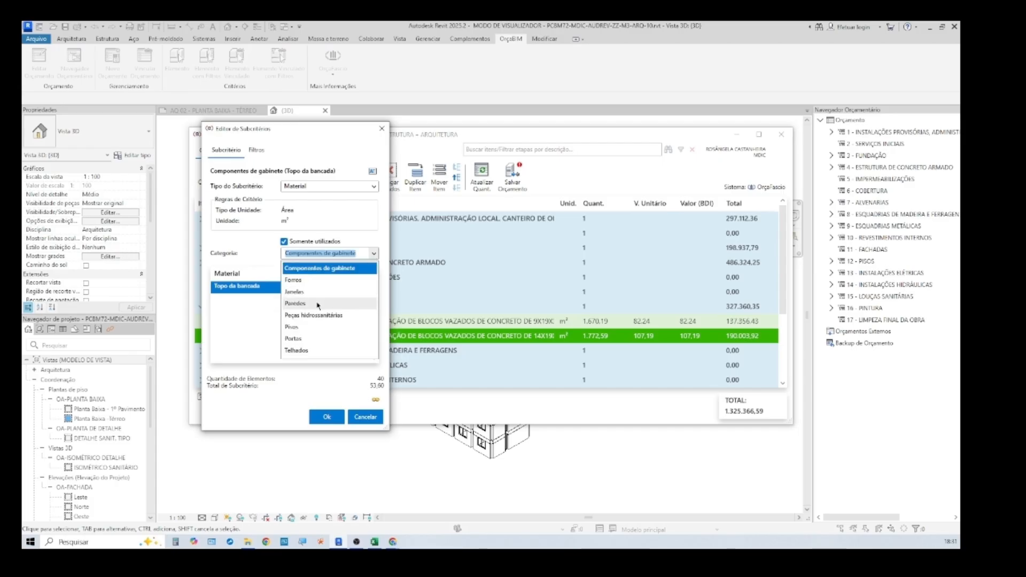
left_click(320, 303)
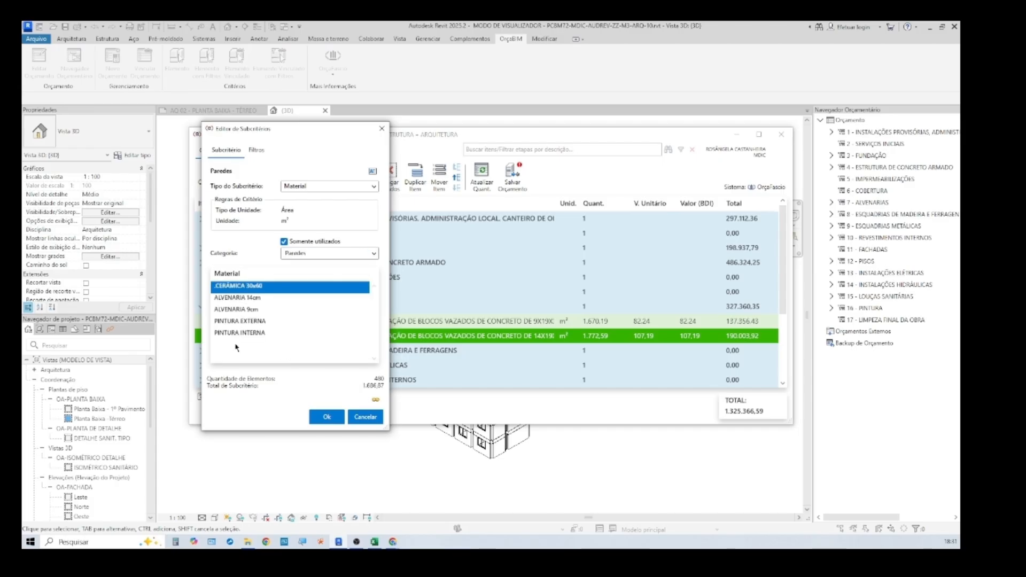
left_click(247, 299)
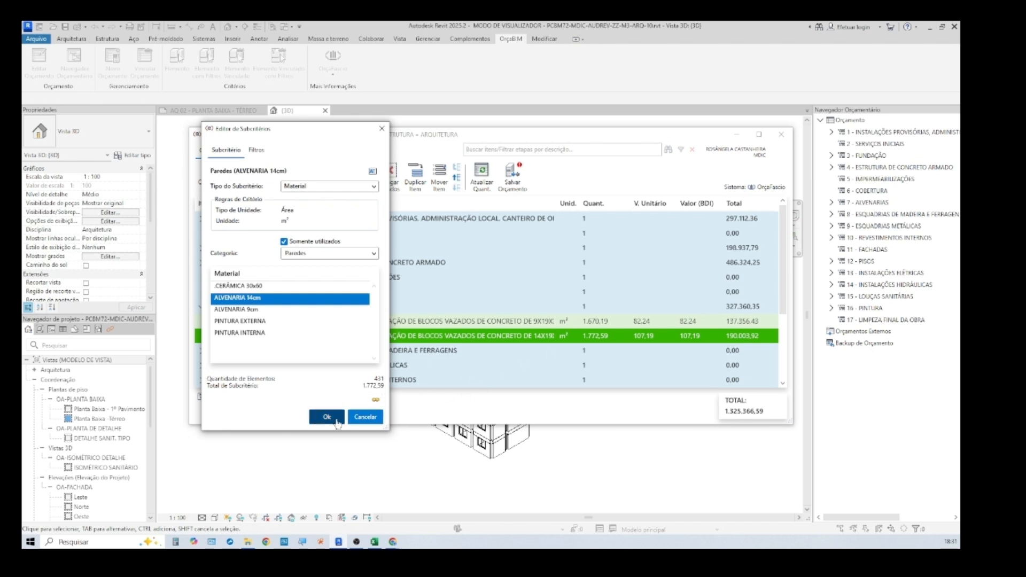
left_click(326, 417)
left_click(234, 420)
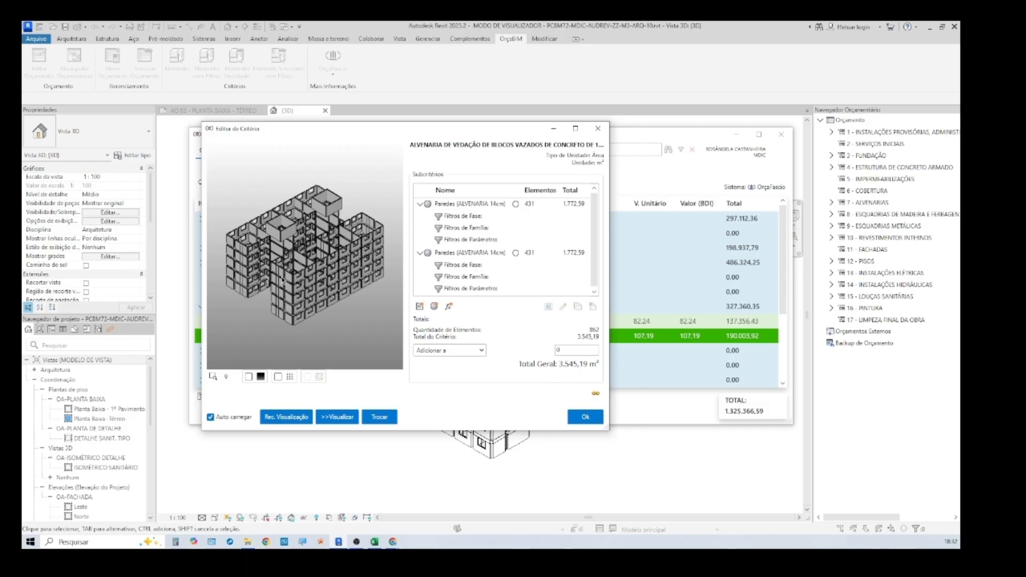
left_click(585, 417)
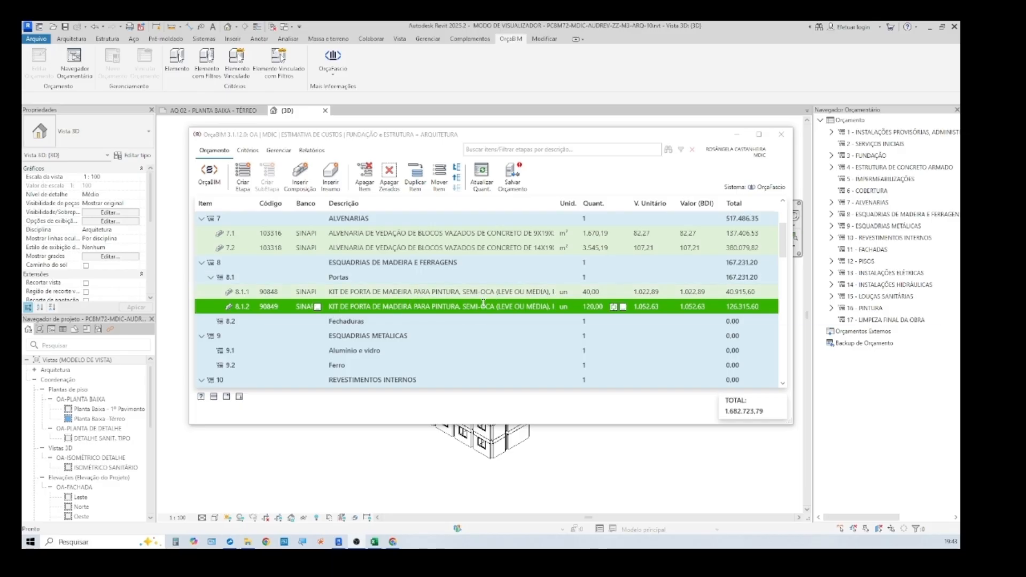
Add a category subcriterion for Portas to the criterion of wooden door kit item 8.1.1
left_click(599, 295)
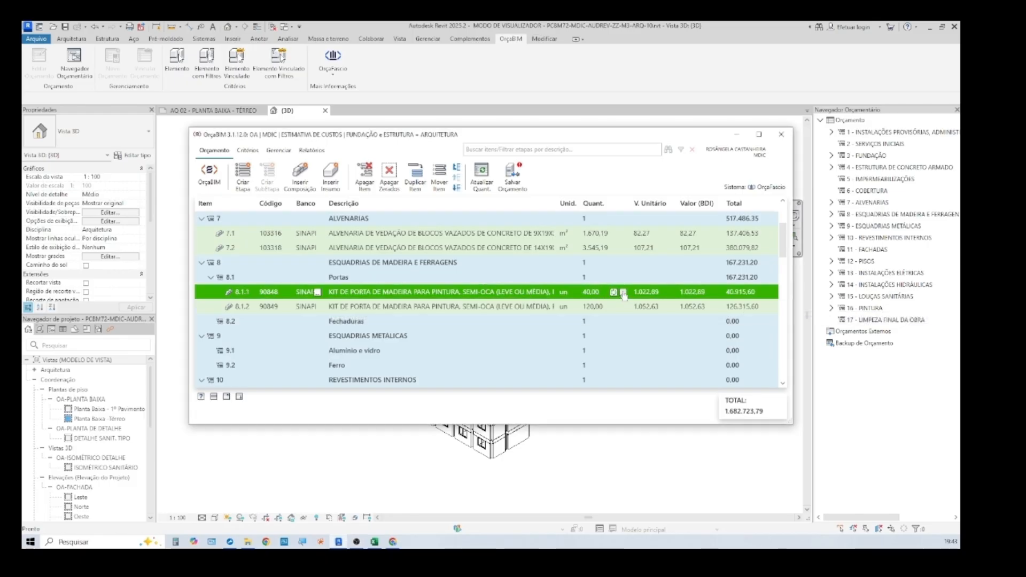
left_click(623, 292)
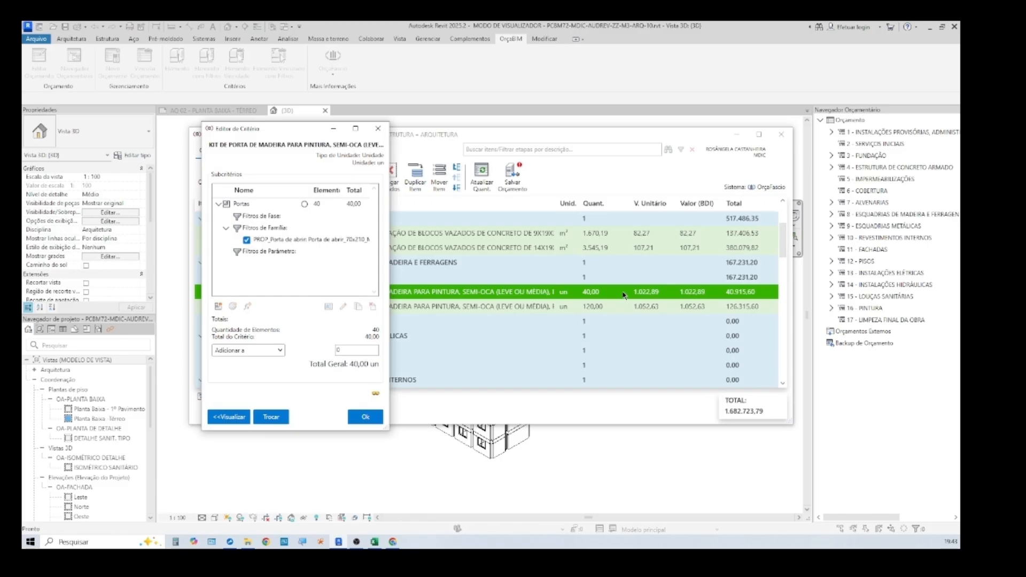
left_click(219, 307)
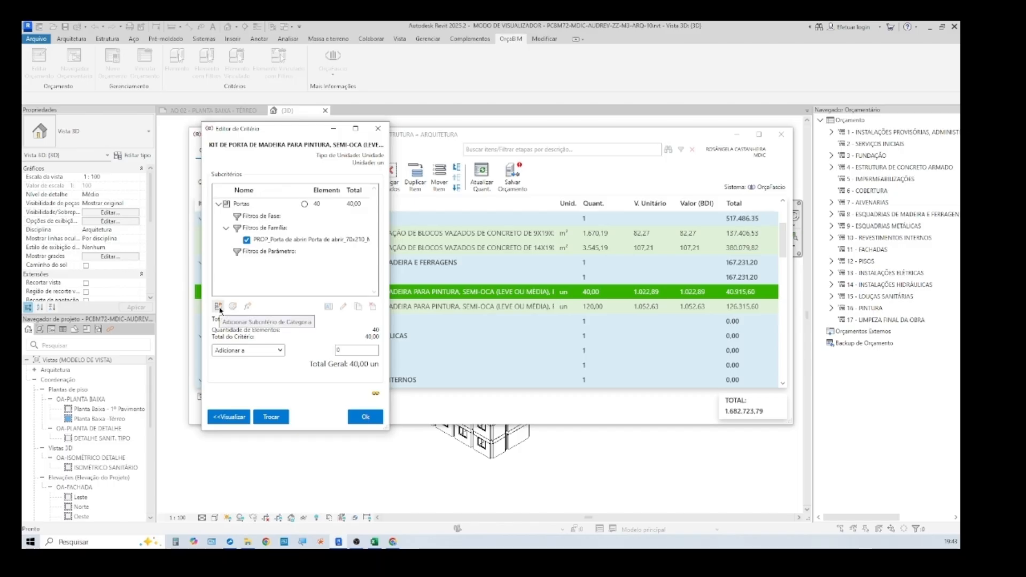
left_click(219, 308)
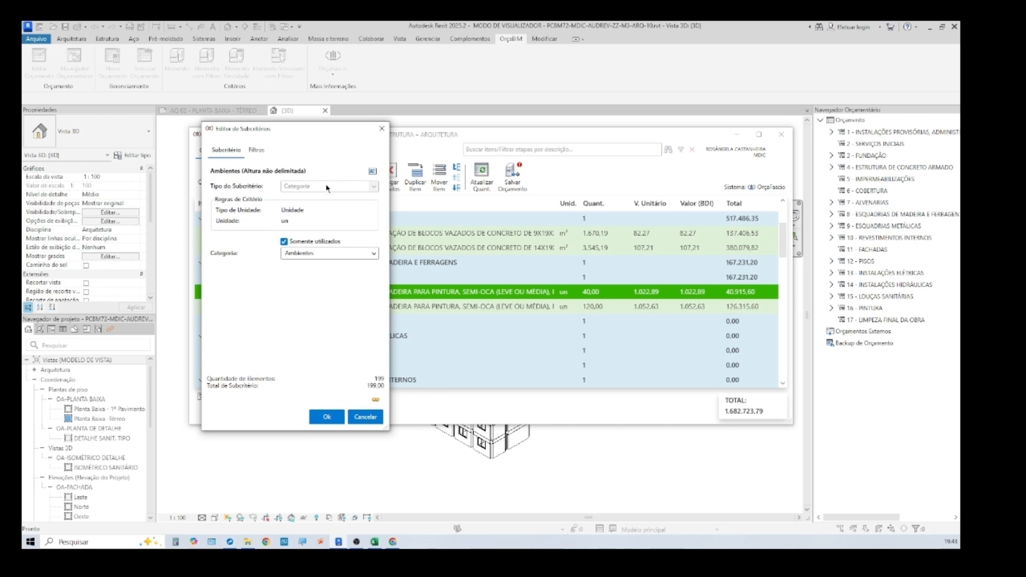
left_click(325, 254)
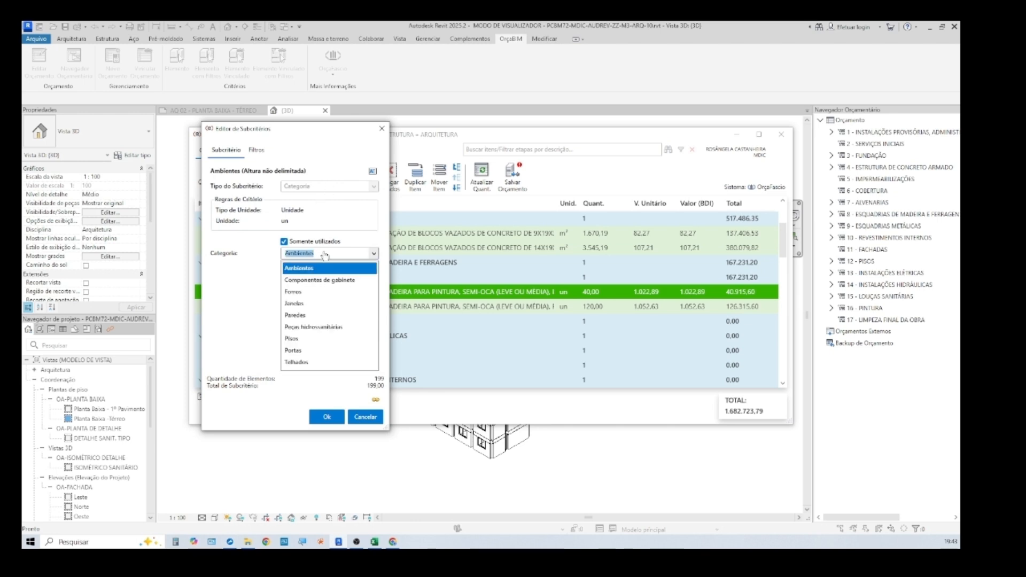
left_click(306, 350)
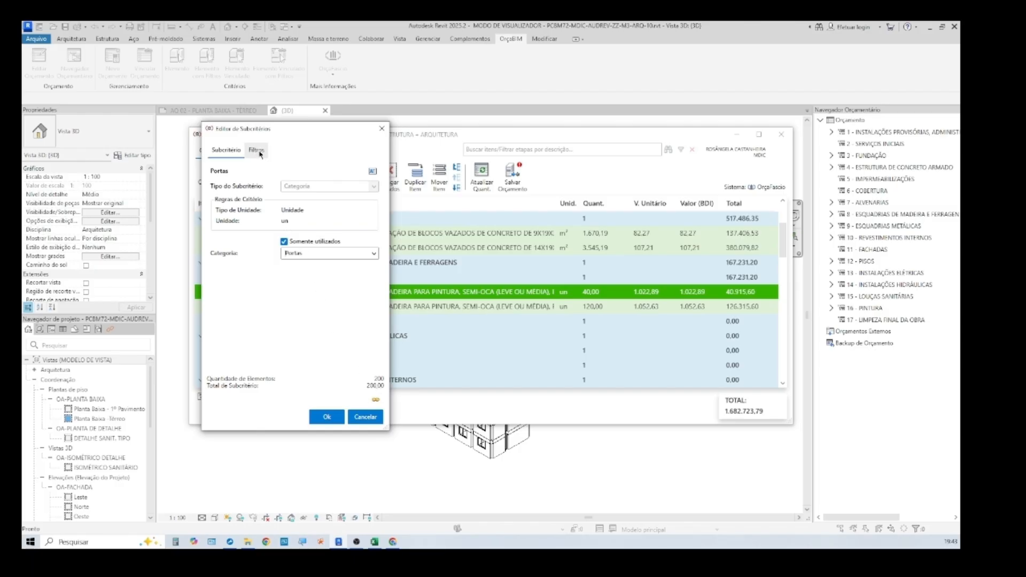
Filter the Portas subcriterion by family PROP_Porta de abrir and type Porta de abrir_70x210_Madeira
left_click(260, 152)
left_click(217, 247)
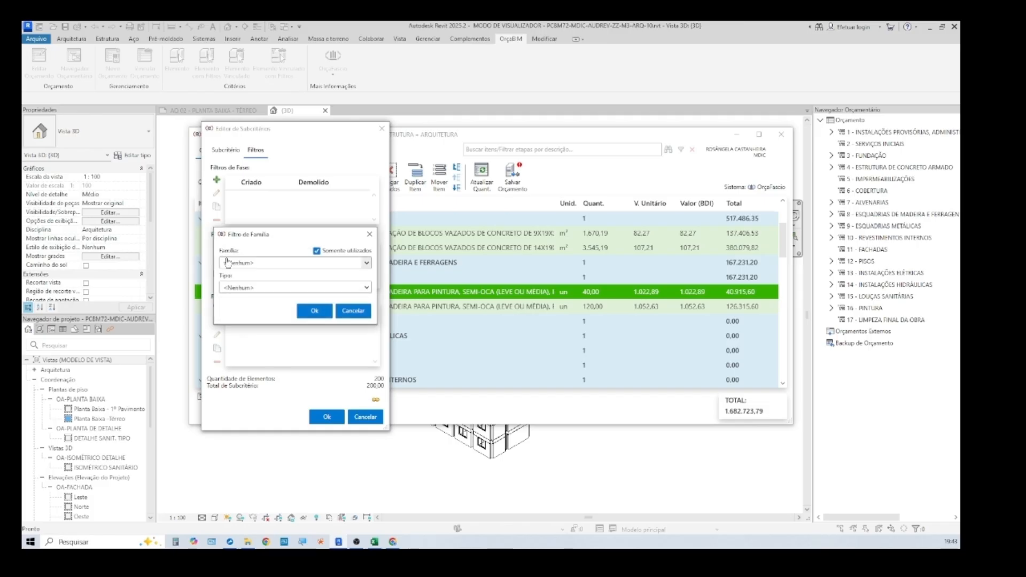
left_click(260, 262)
left_click(235, 301)
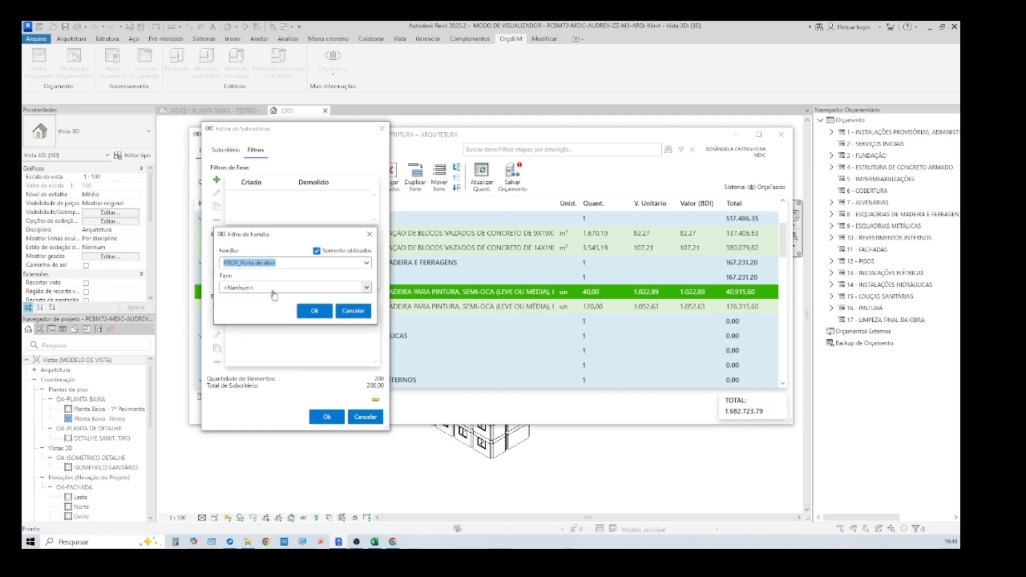
left_click(272, 290)
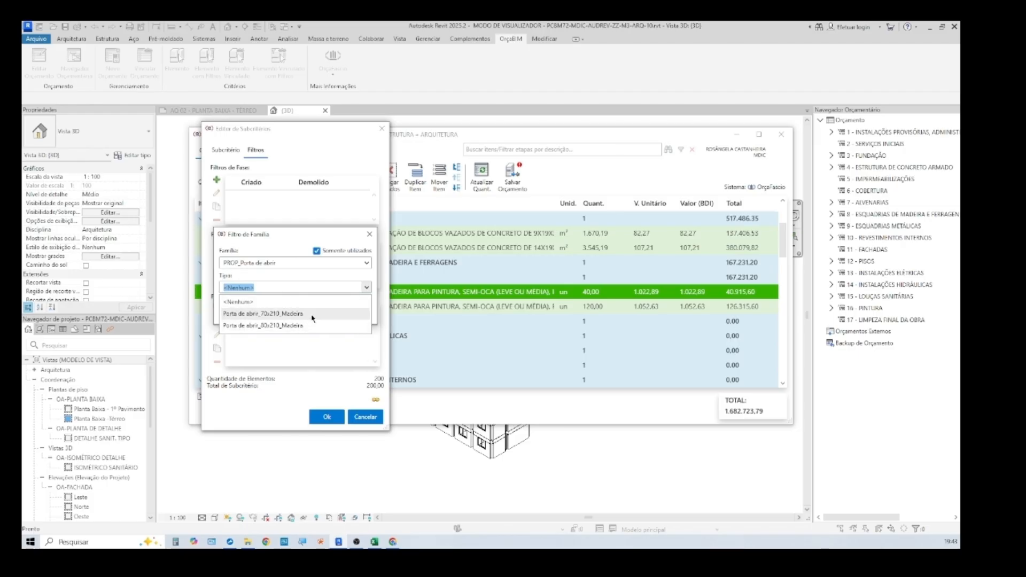
left_click(312, 314)
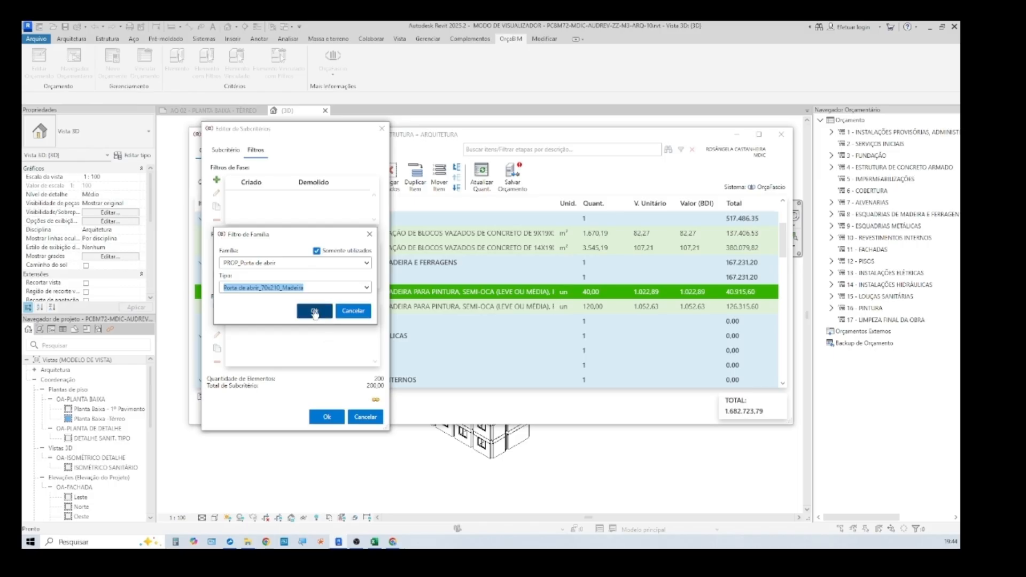
left_click(313, 314)
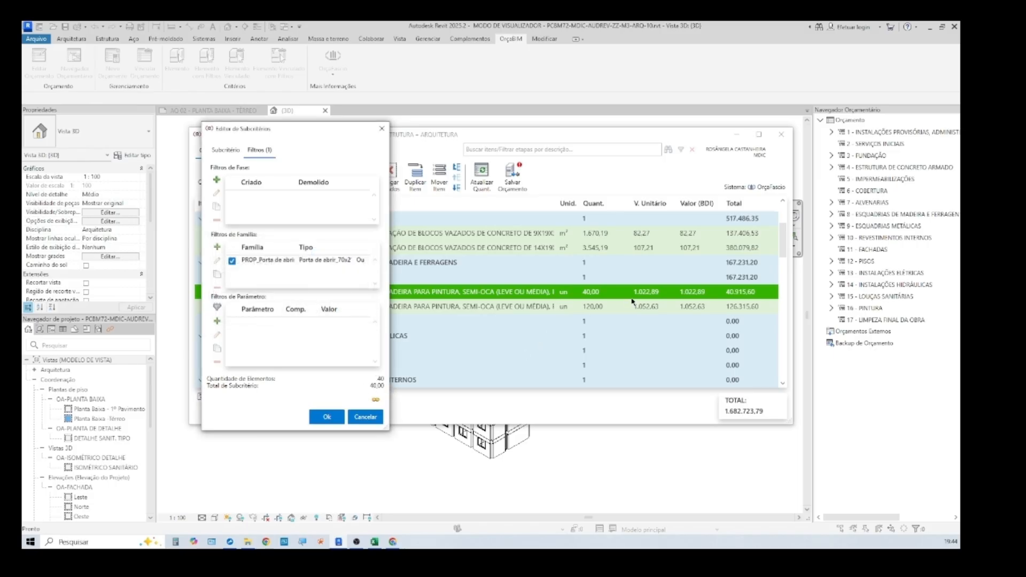
Confirm the filtered Portas subcriterion, preview its doors in 3D and accept the criterion of item 8.1.1
left_click(323, 417)
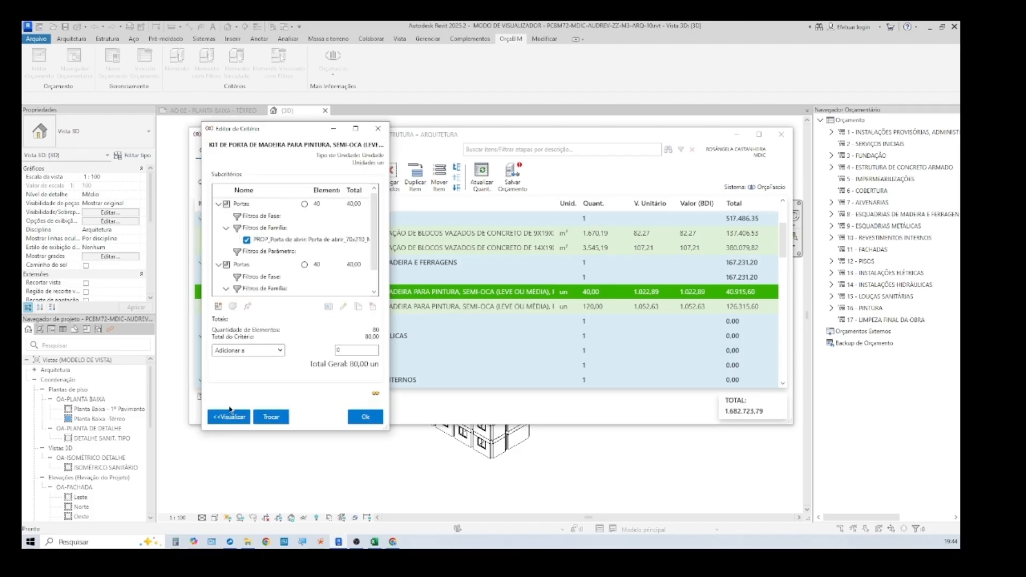
left_click(227, 418)
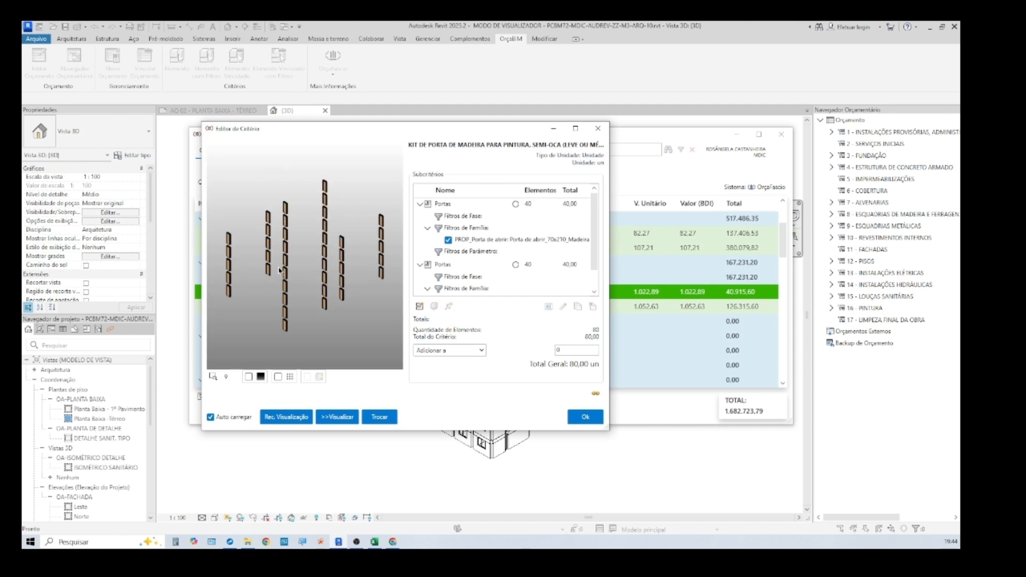
left_click(583, 417)
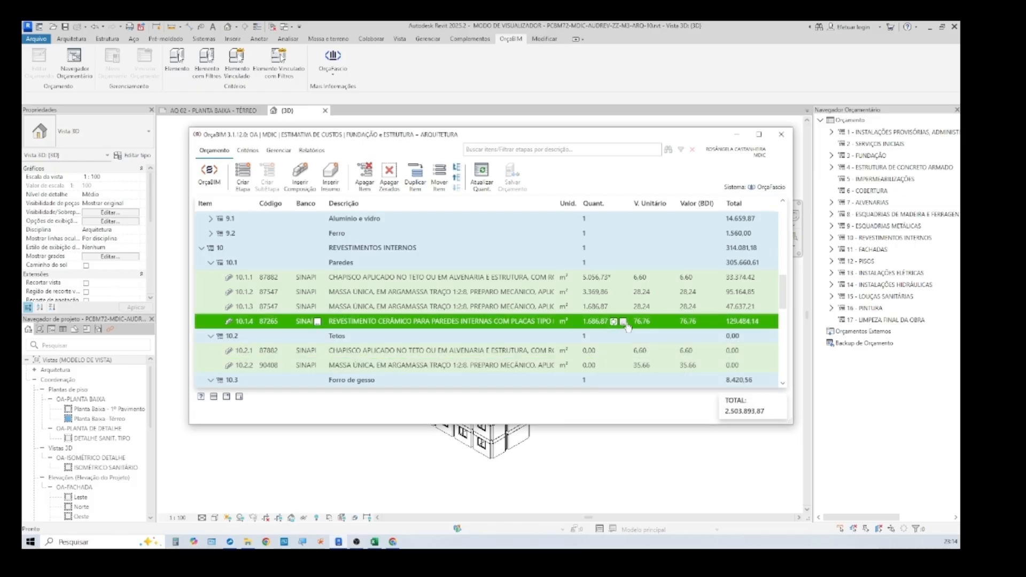
Try a material subcriterion for Paredes with CERÂMICA 30x60 on ceramic tile item 10.1.4, preview it in 3D and close the criterion without accepting
left_click(624, 322)
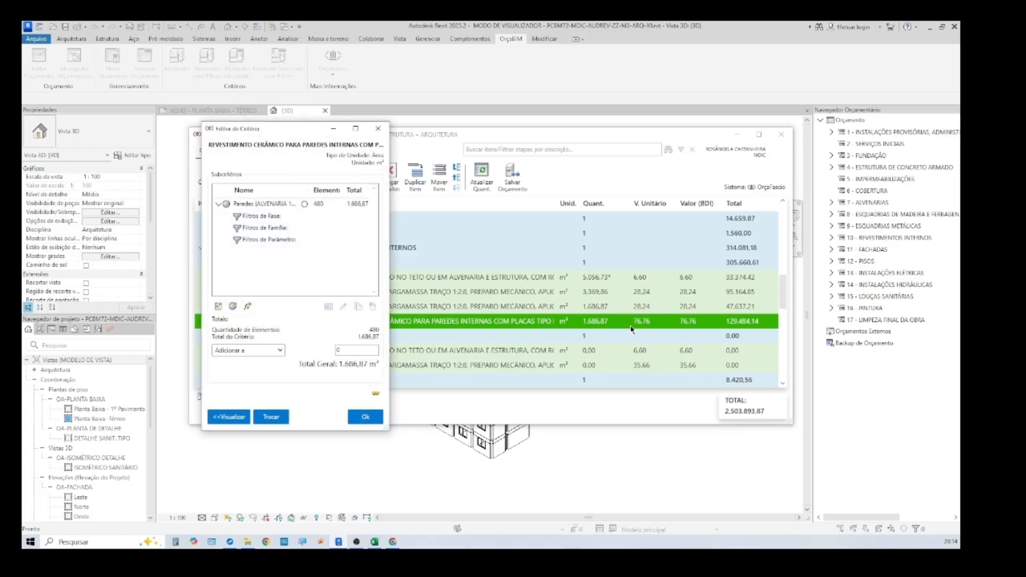
left_click(233, 306)
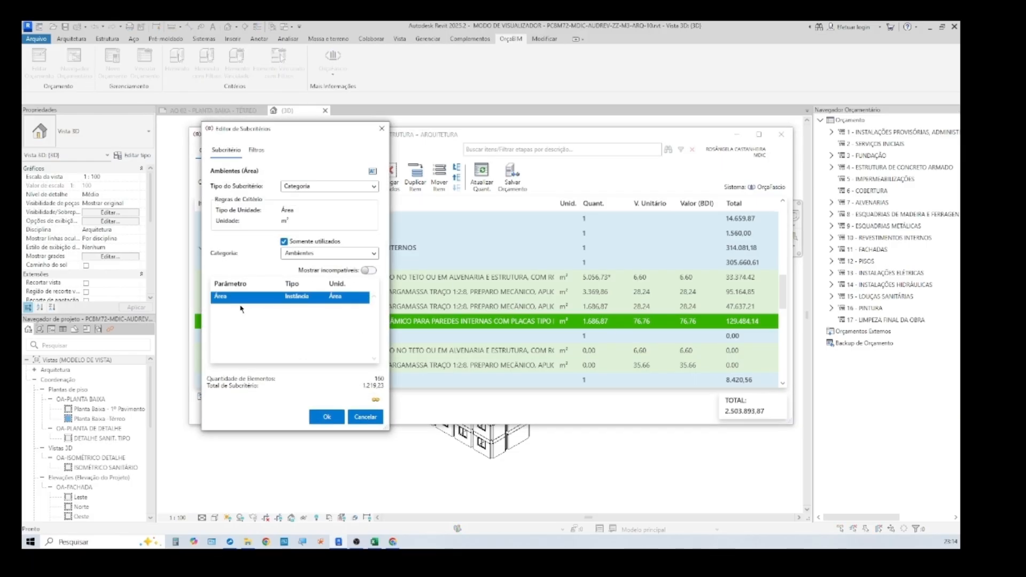
left_click(365, 416)
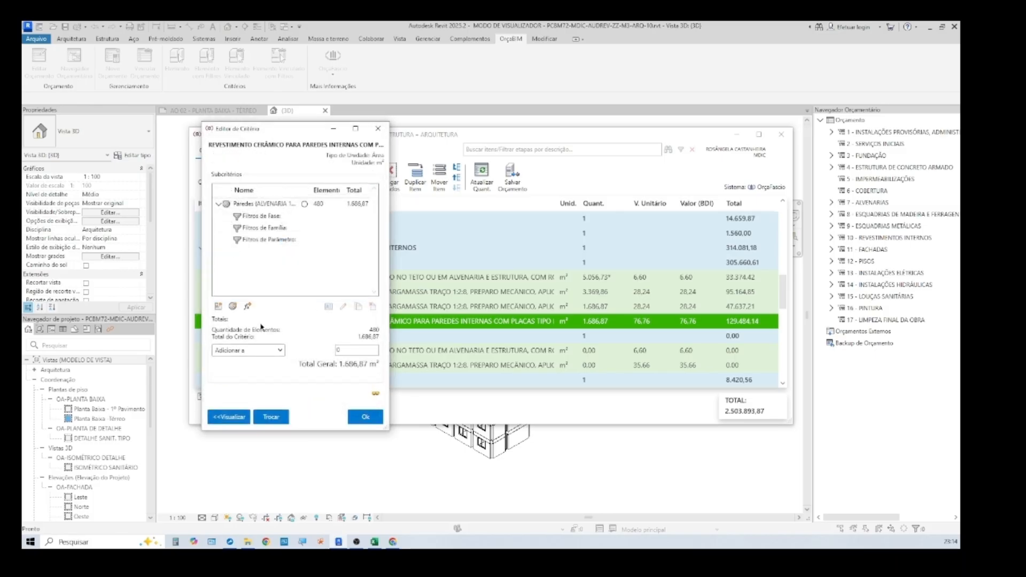
left_click(233, 308)
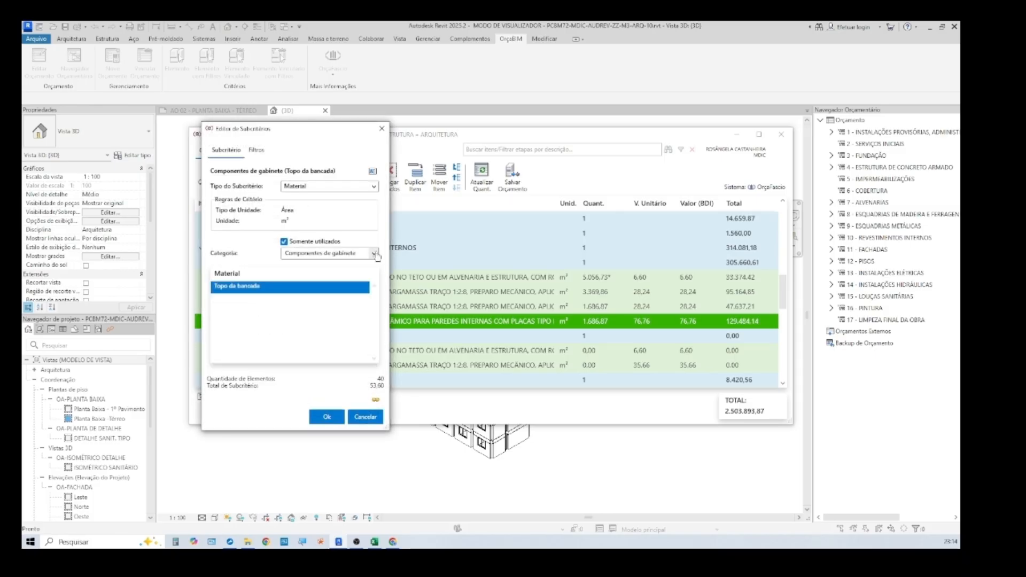
left_click(375, 254)
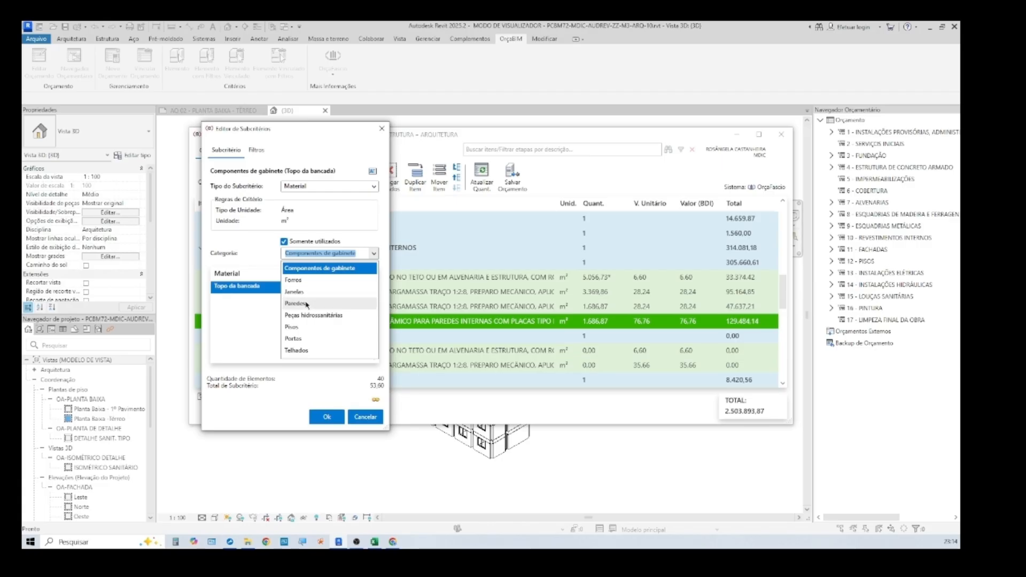
left_click(306, 304)
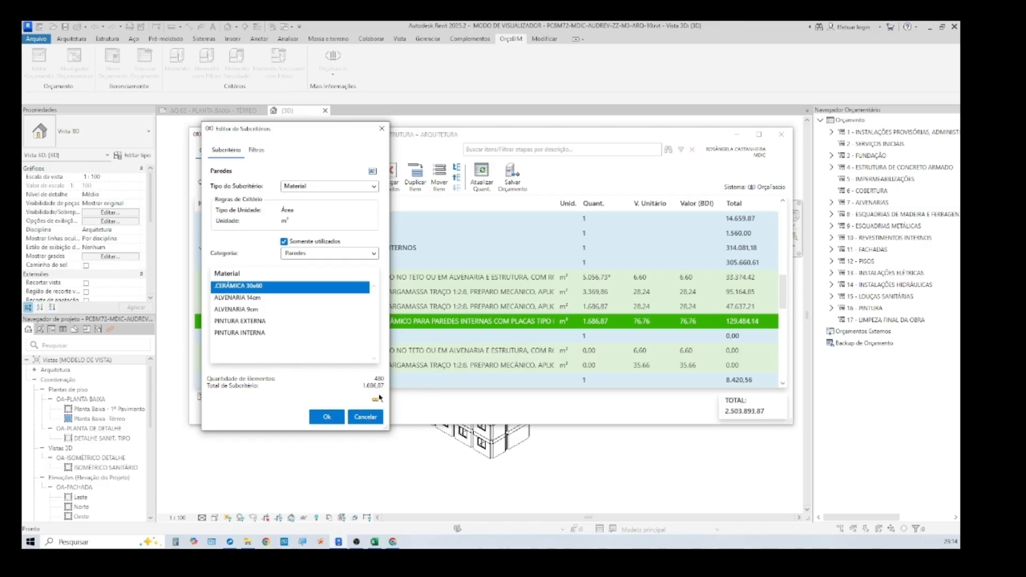
left_click(334, 417)
left_click(227, 420)
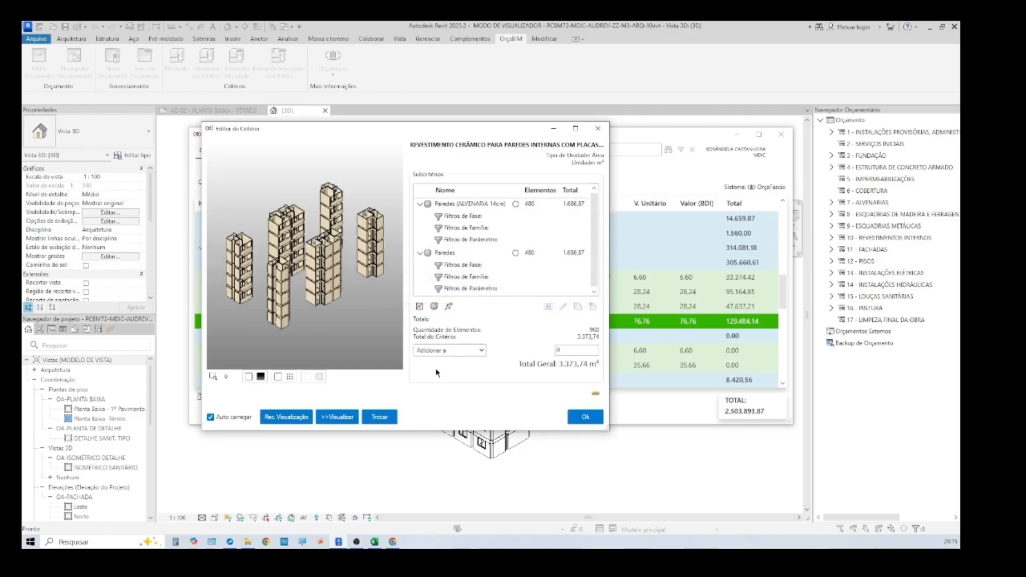
left_click(599, 129)
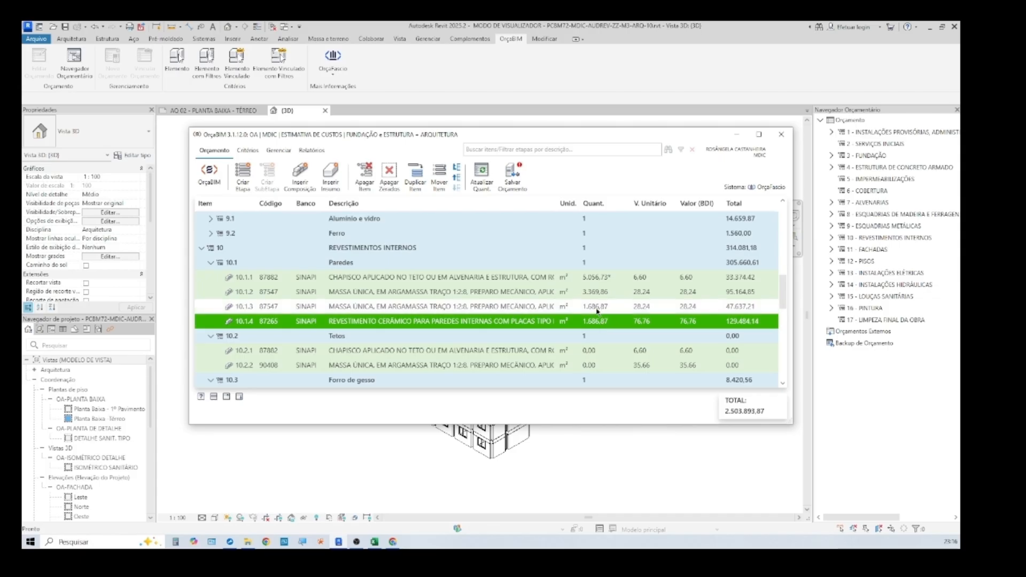
Try a material subcriterion for Paredes with PINTURA INTERNA on single-coat mortar item 10.1.2, and close the criterion without accepting it
mouse_move(597, 312)
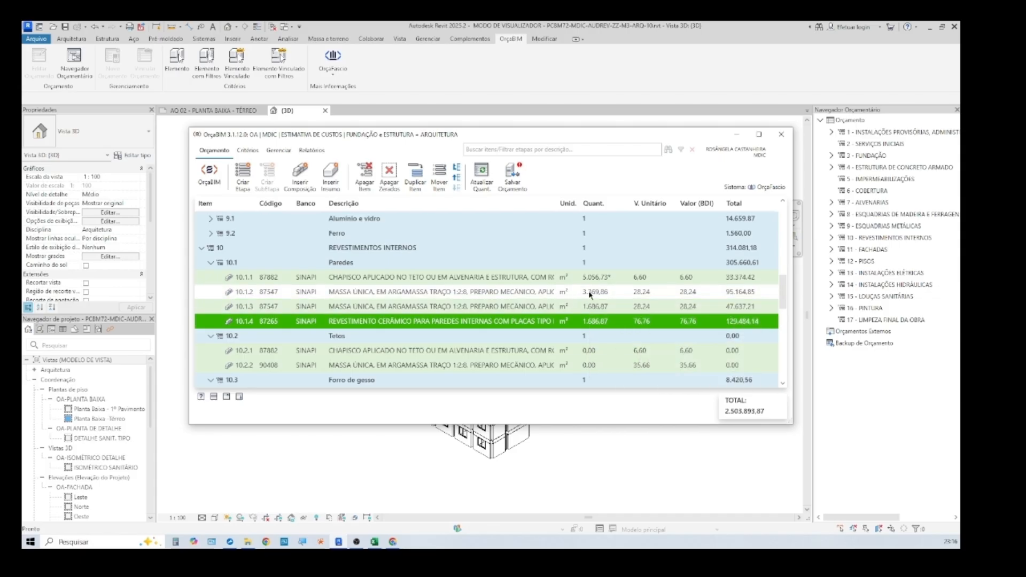
left_click(589, 294)
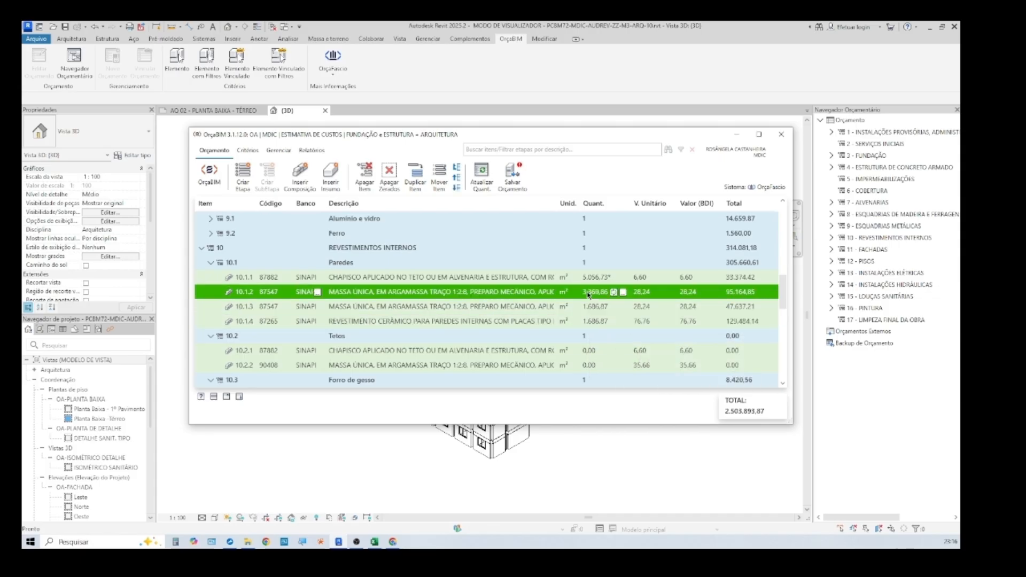
left_click(621, 294)
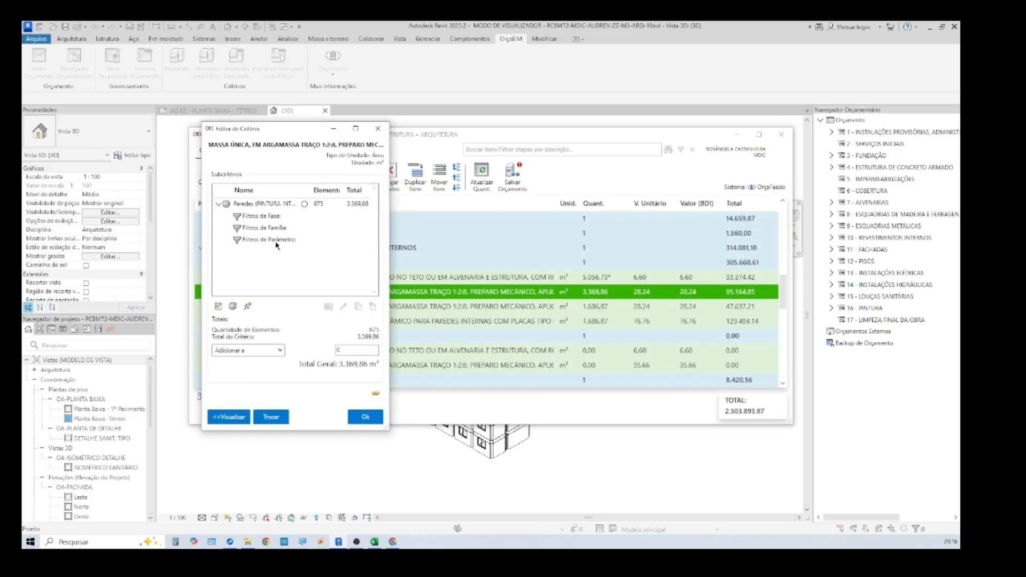
left_click(233, 306)
left_click(289, 284)
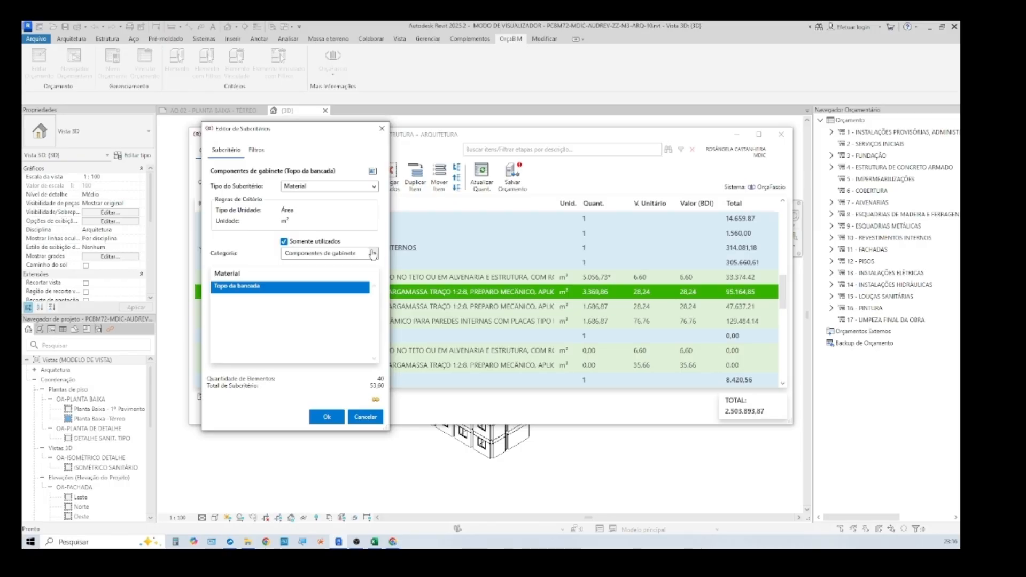
left_click(373, 254)
left_click(306, 312)
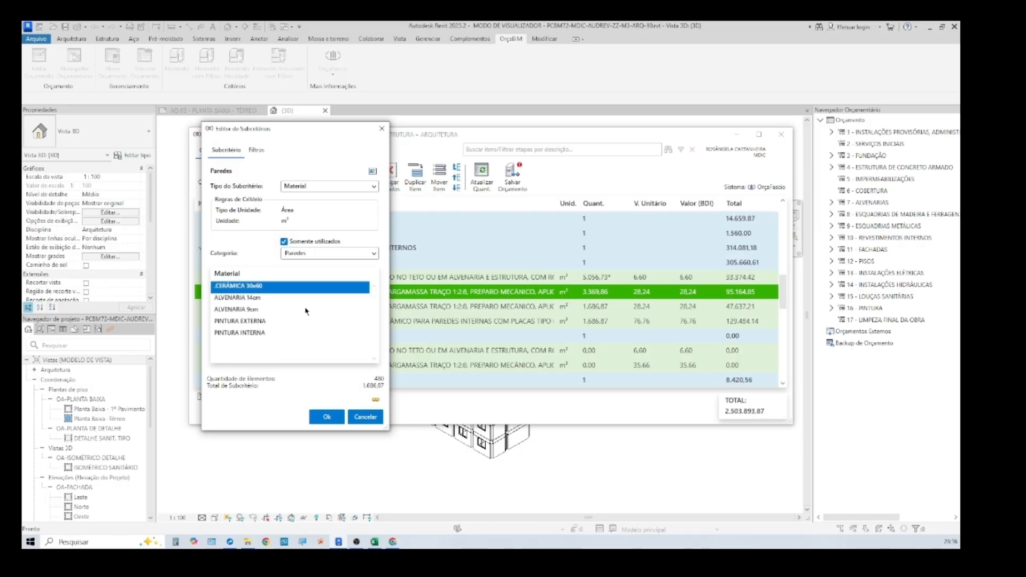
left_click(258, 334)
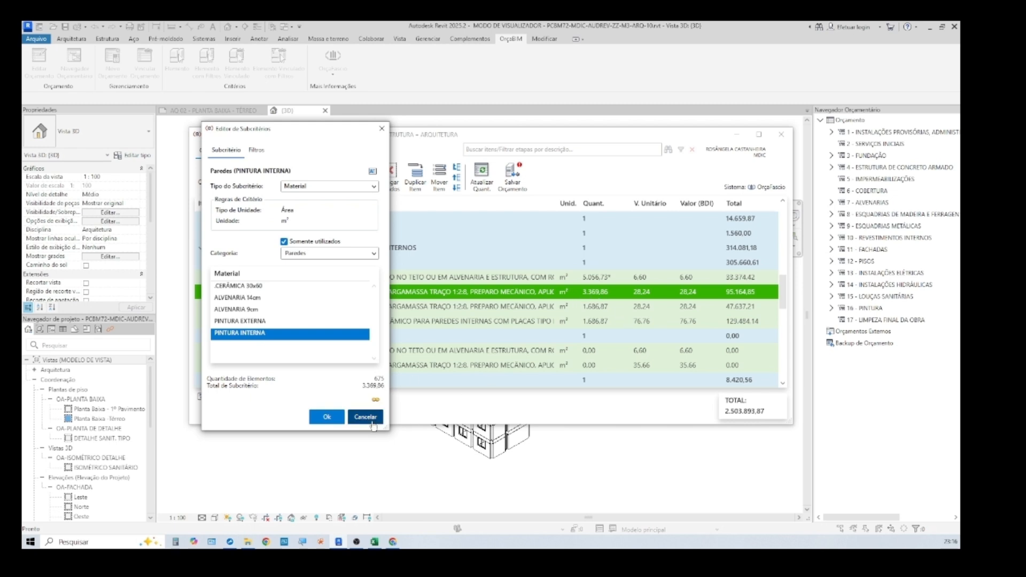
left_click(365, 418)
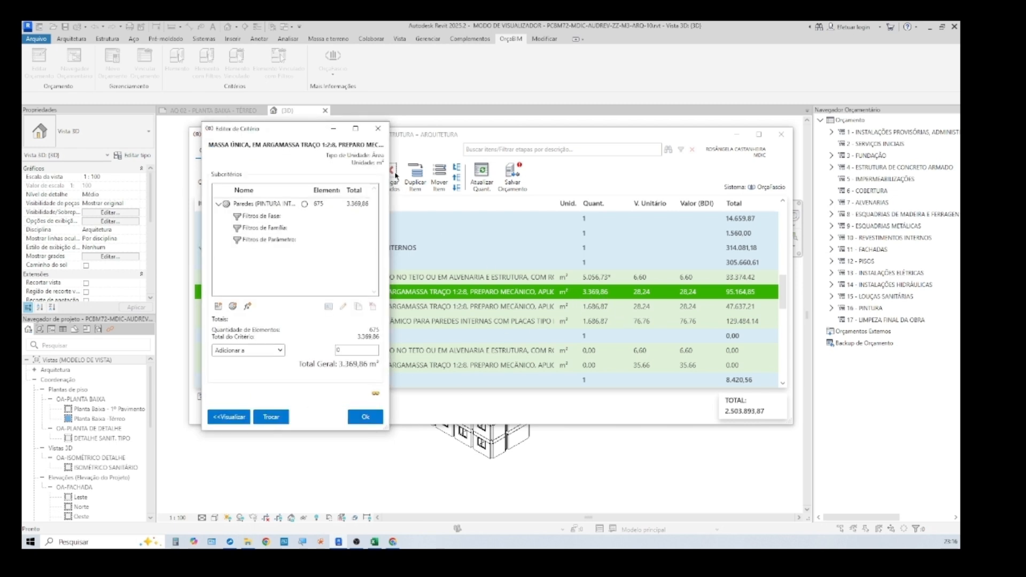
left_click(377, 129)
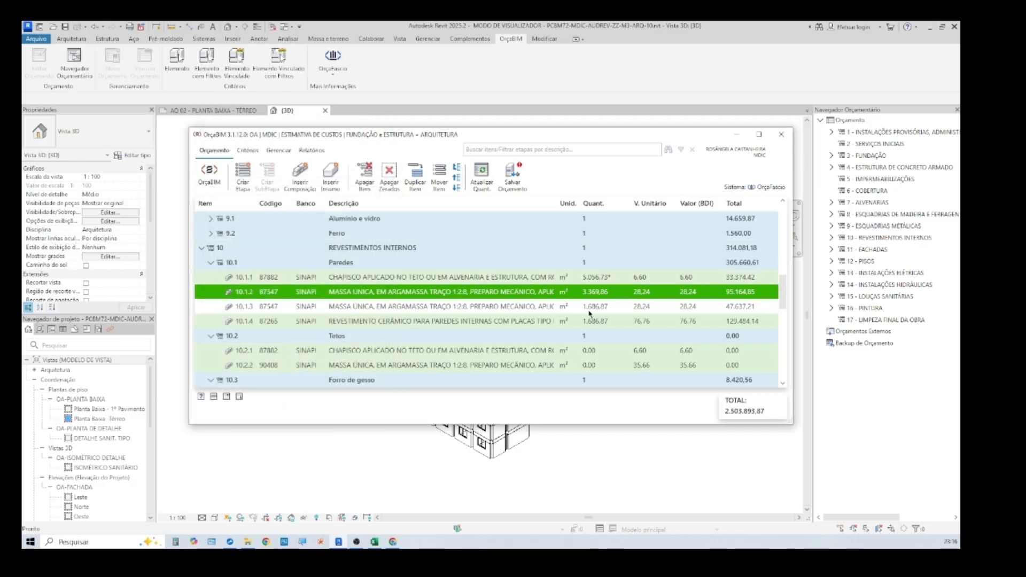
Check the manually specified quantity of roughcast item 10.1.1 and close it without changes
left_click(610, 279)
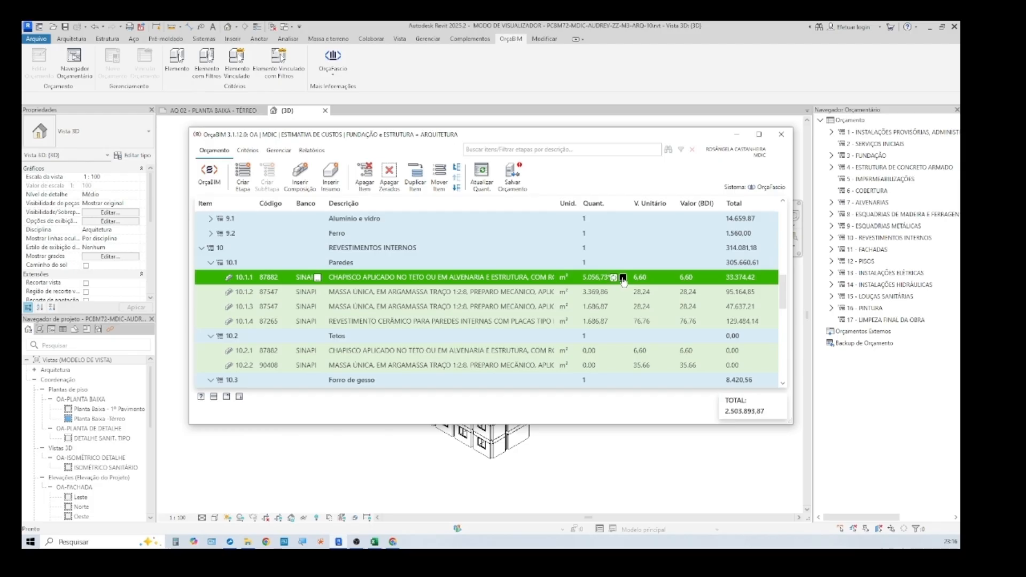
left_click(623, 278)
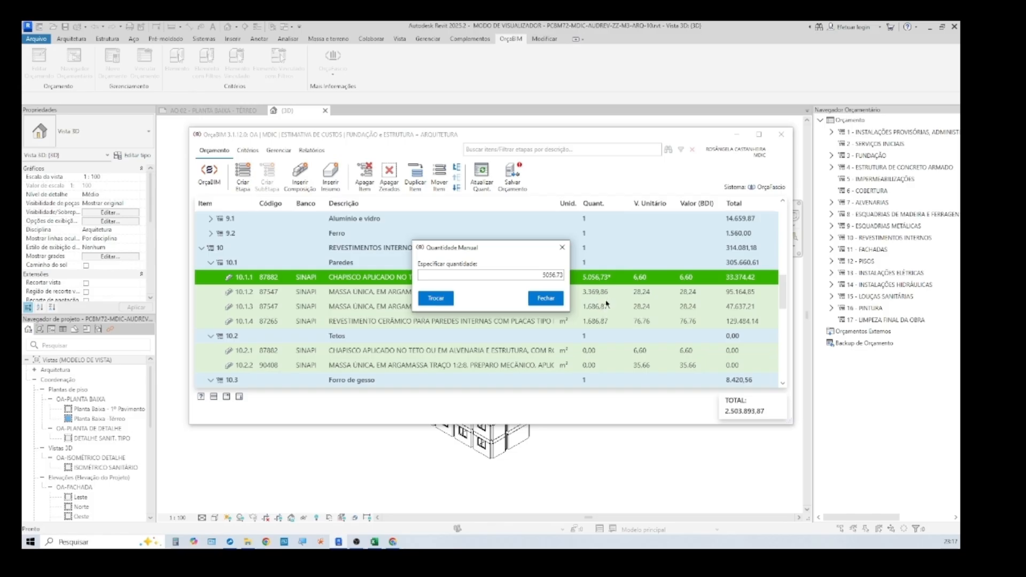
left_click(545, 302)
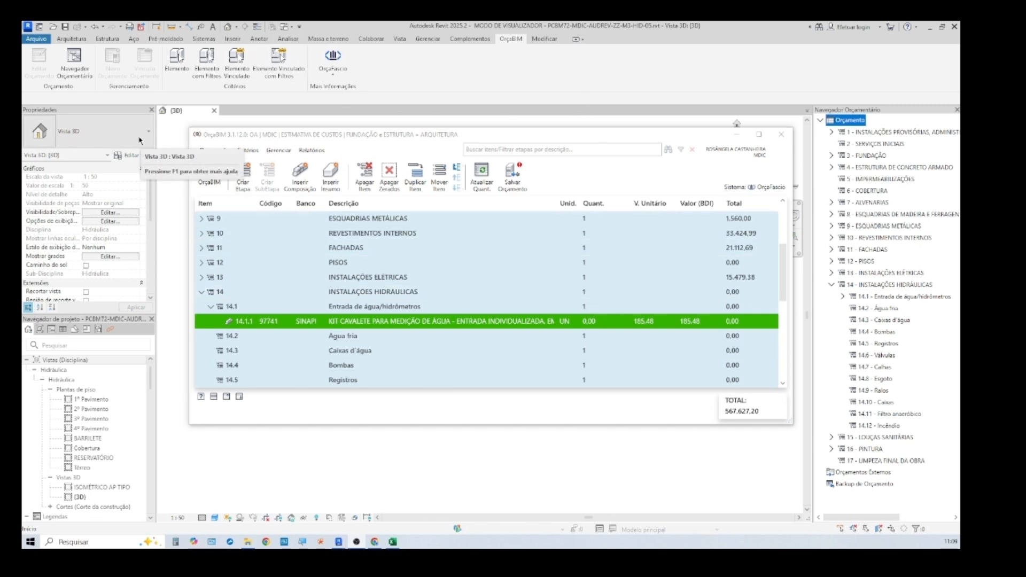
Start a category subcriterion on water metering kit item 14.1.1 and set its category to Equipamento hidráulico
scroll(418, 347, "down", 2)
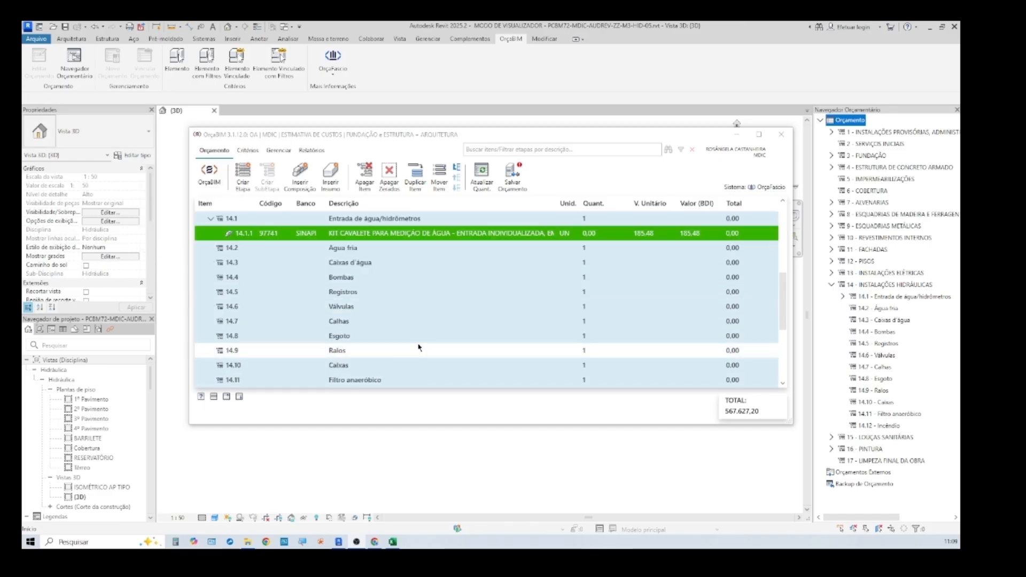
scroll(419, 347, "down", 1)
scroll(419, 345, "up", 2)
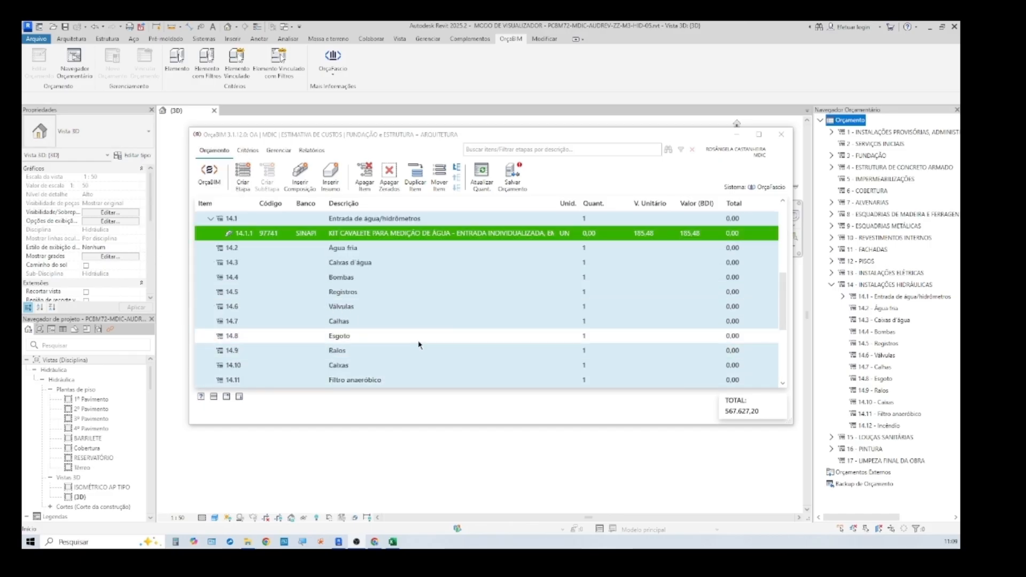
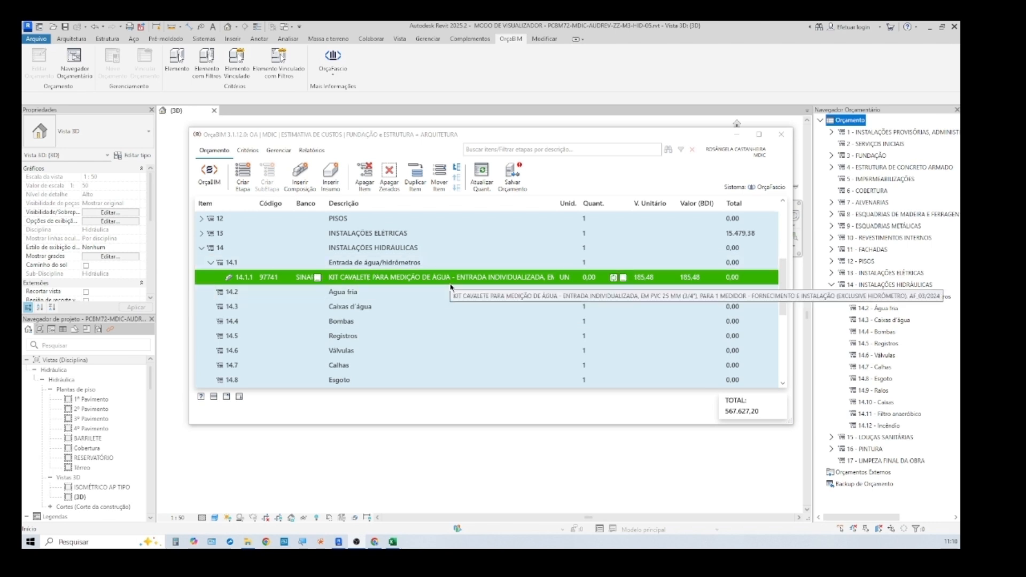
left_click(623, 278)
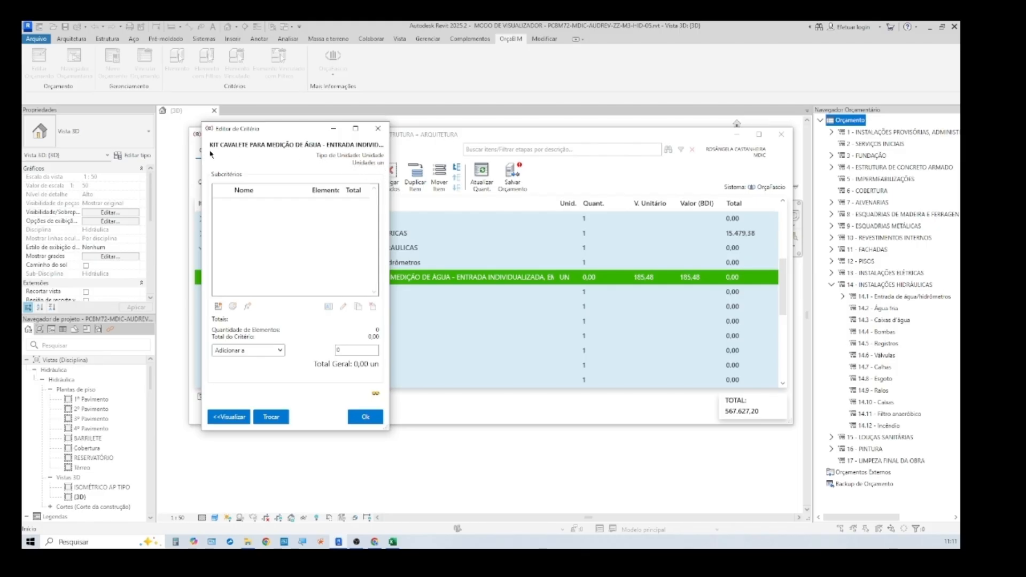
left_click(219, 311)
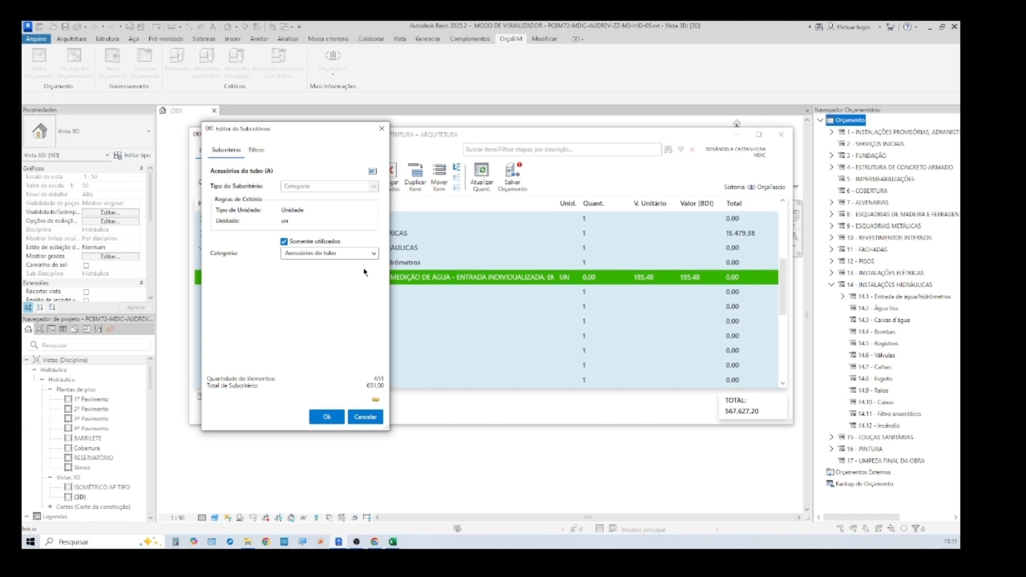
left_click(374, 255)
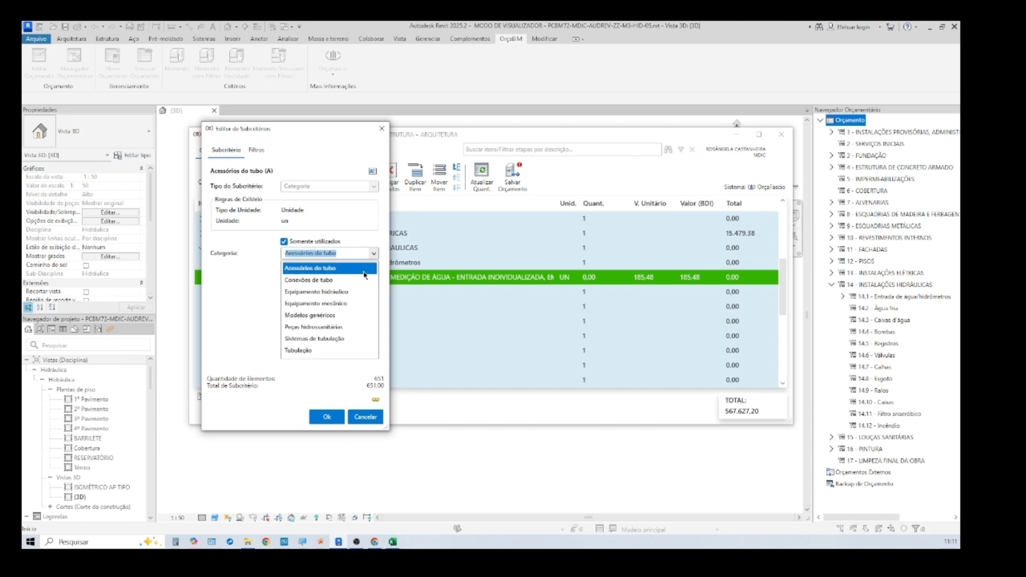
left_click(352, 294)
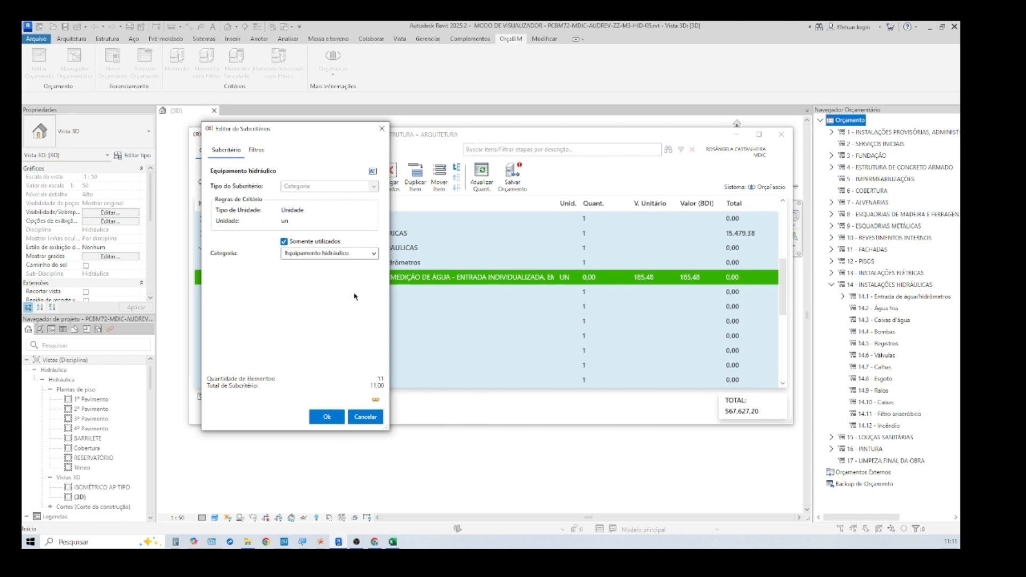
Check the types available for family caixa de areia de concreto in a new family filter, and cancel the filter
left_click(258, 154)
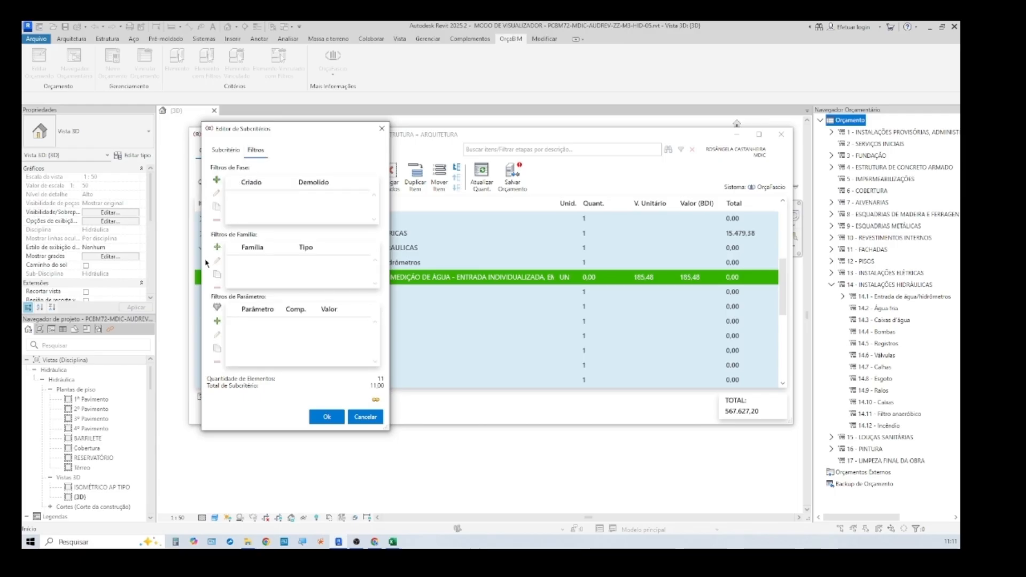
left_click(218, 247)
left_click(259, 263)
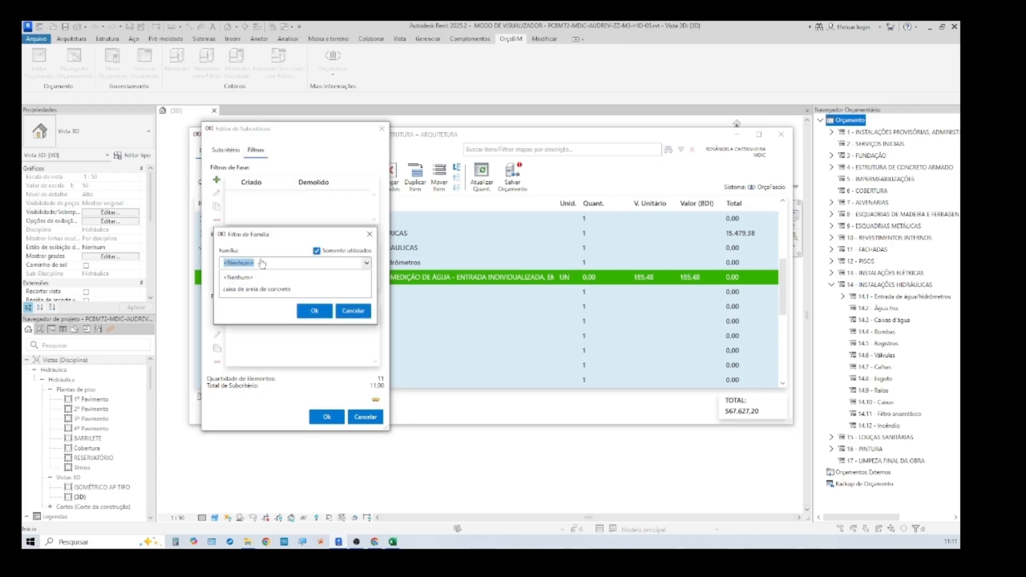
left_click(274, 289)
left_click(274, 289)
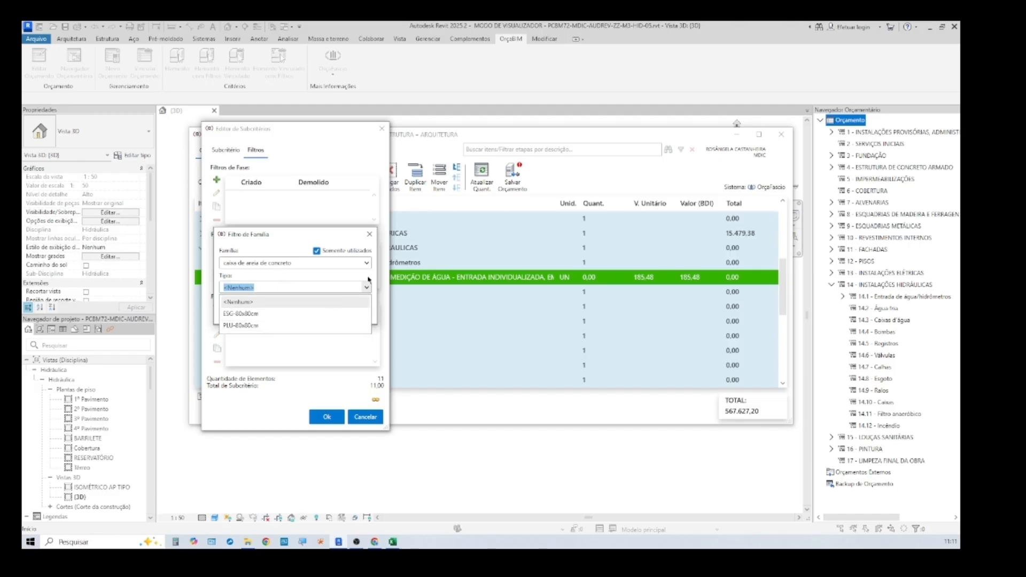
left_click(369, 236)
left_click(352, 310)
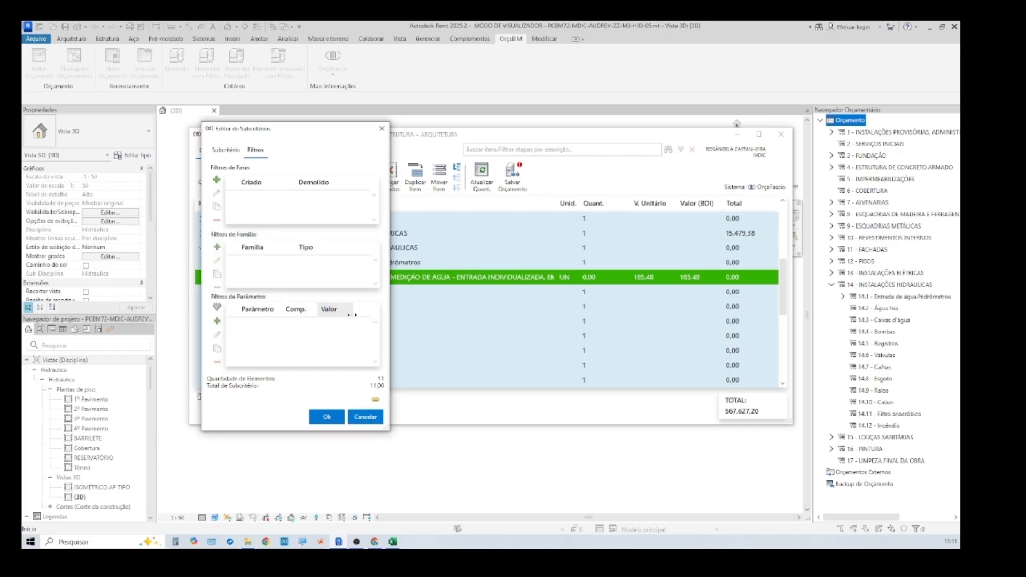
Switch the subcriterion's category to Equipamento mecânico, check which families its family filter offers, and cancel the filter
left_click(226, 150)
left_click(374, 253)
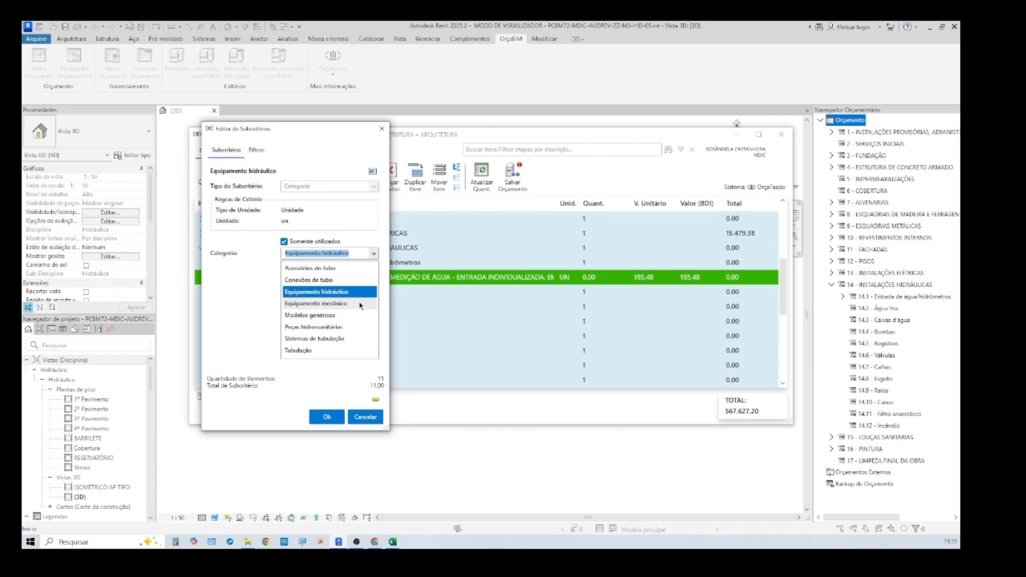
left_click(361, 303)
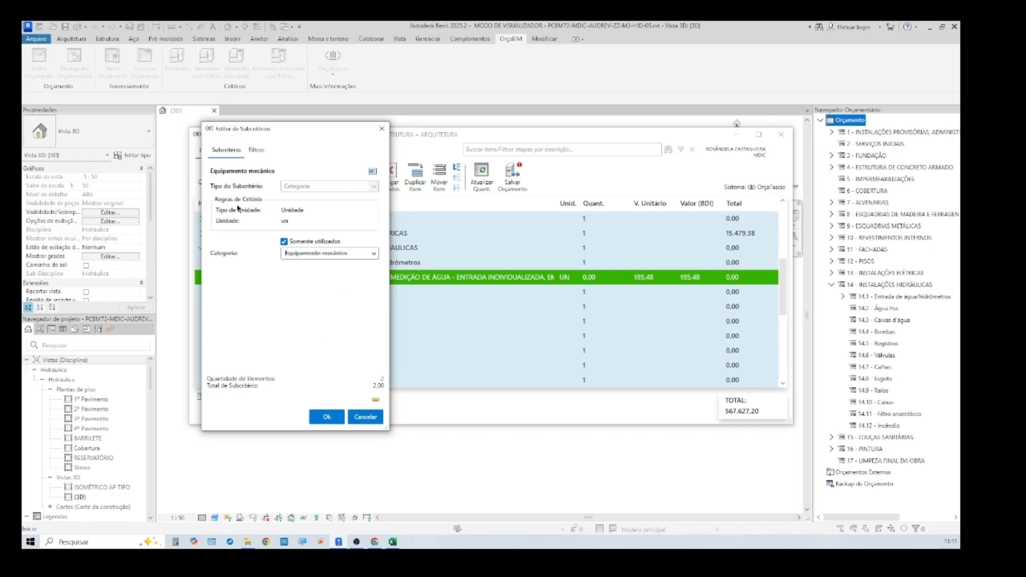
left_click(255, 150)
left_click(217, 247)
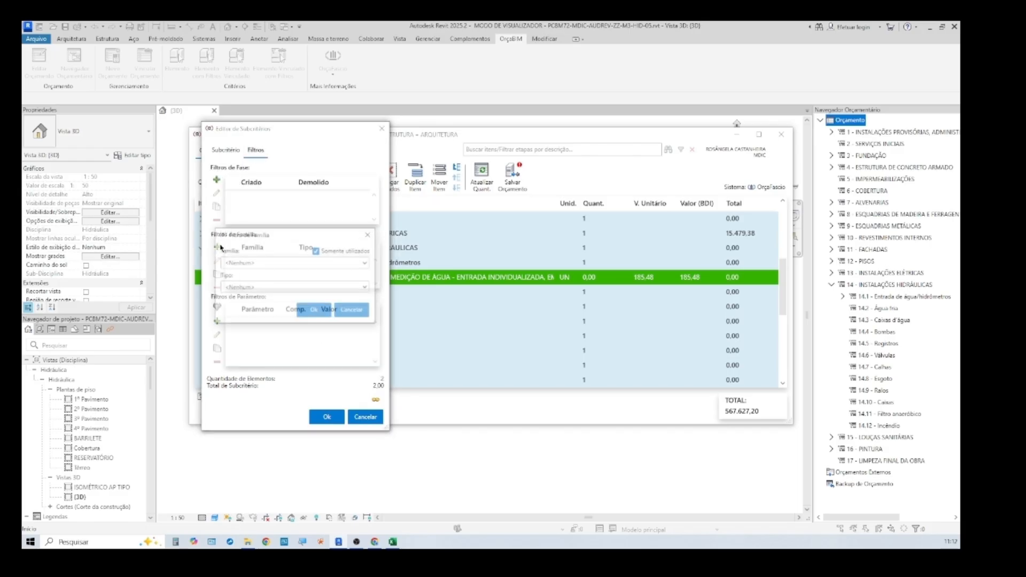
left_click(364, 264)
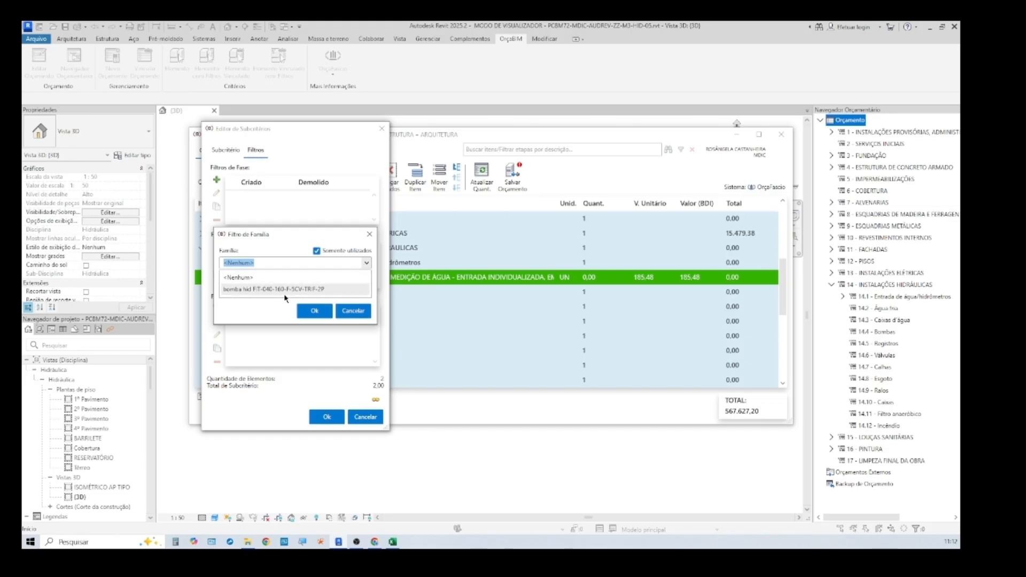
left_click(341, 313)
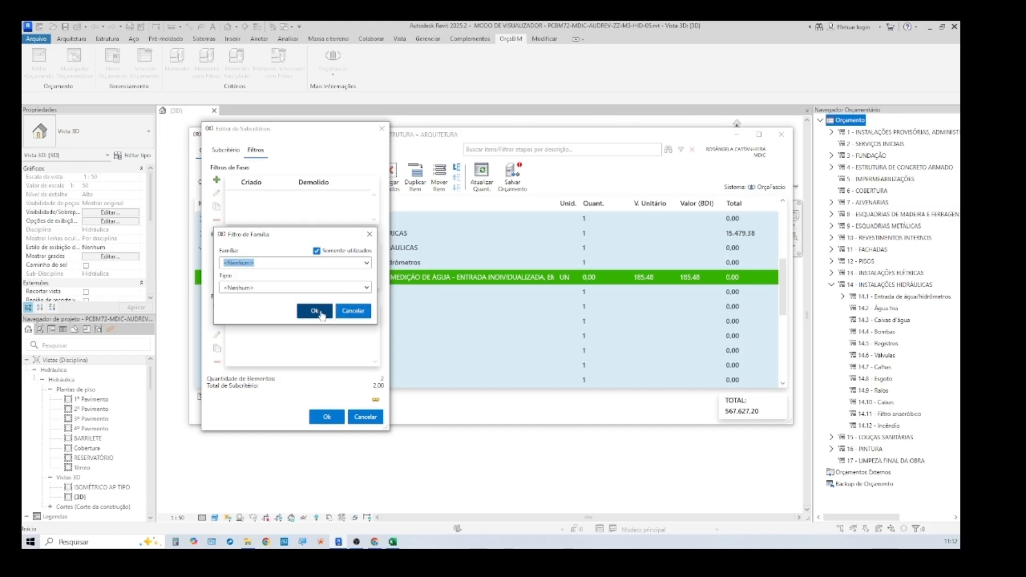
left_click(369, 234)
Try category Modelos genéricos for the subcriterion, checking the types of family TD-CAIXA_PASSAGEM_6080CM in a new family filter before cancelling it
left_click(224, 152)
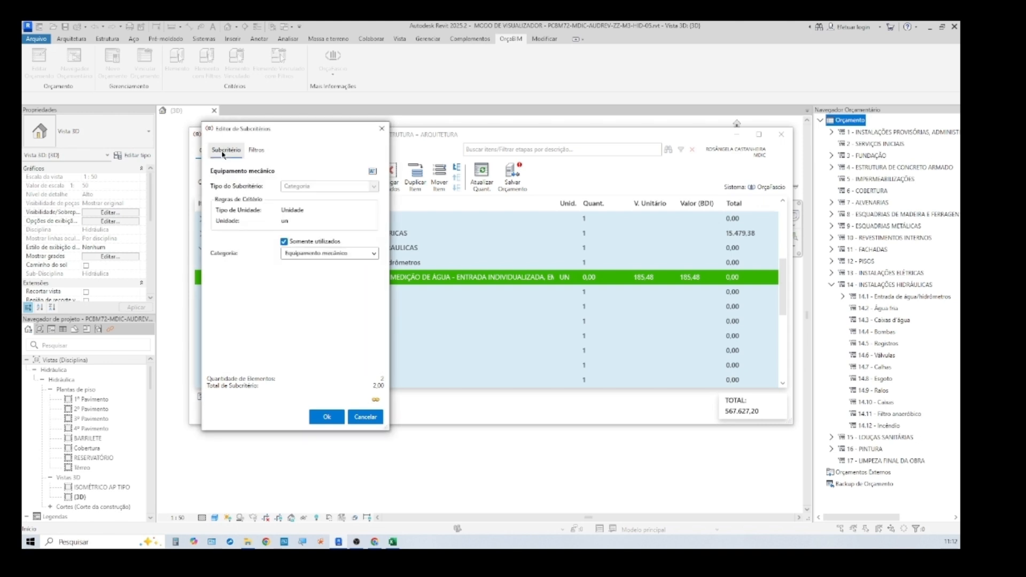
left_click(374, 254)
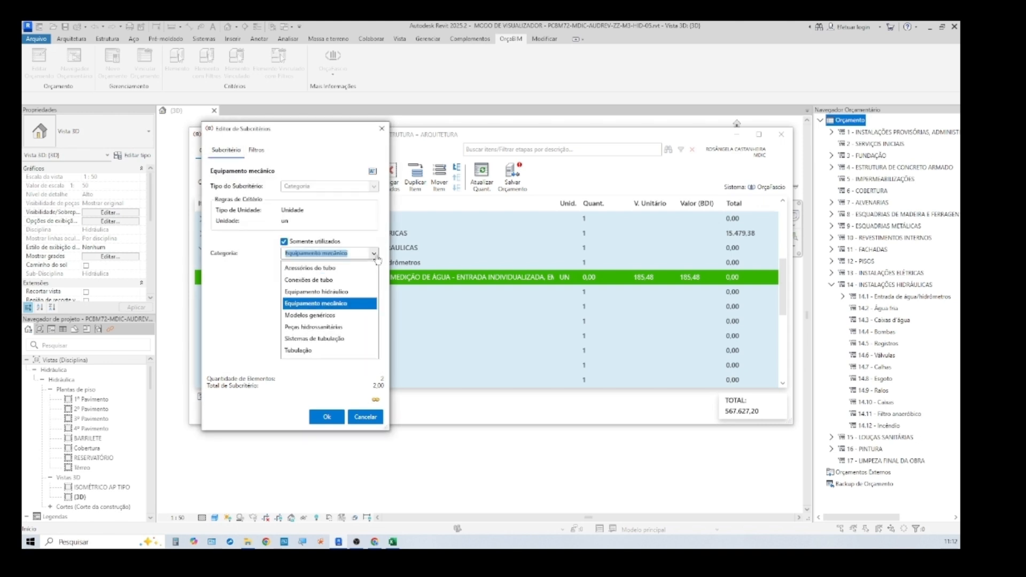
left_click(315, 314)
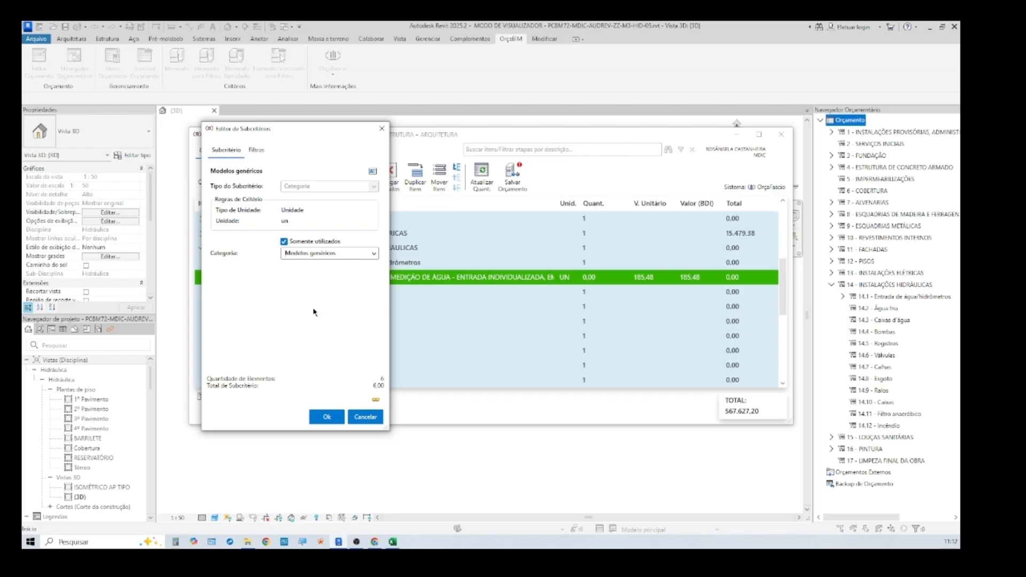
left_click(256, 150)
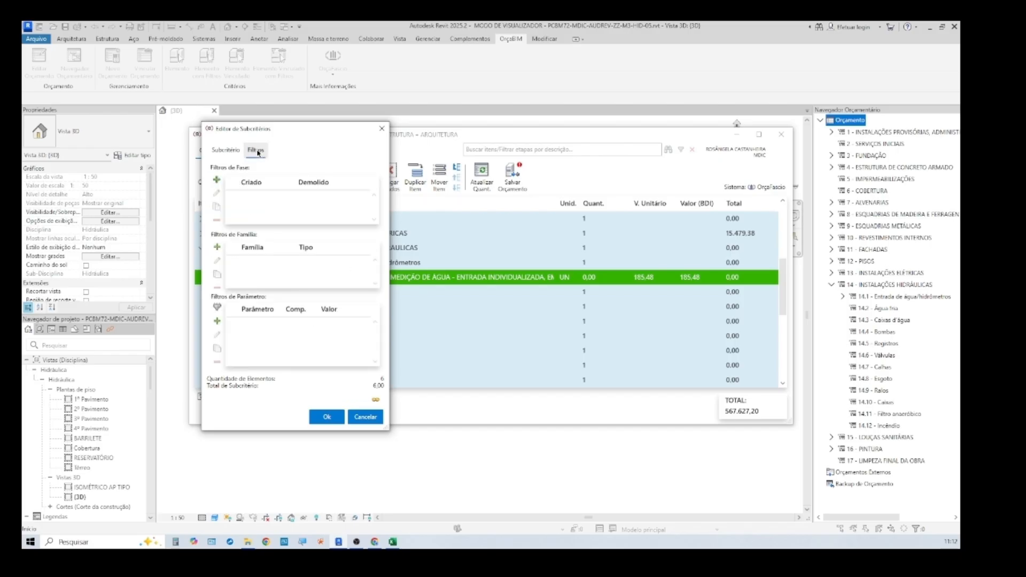
left_click(218, 247)
left_click(270, 263)
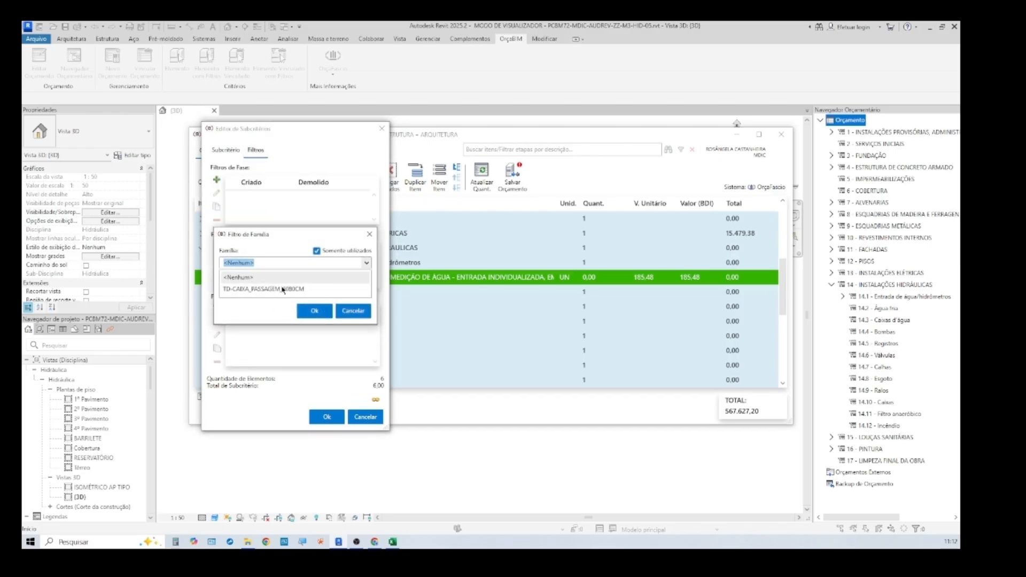
left_click(271, 289)
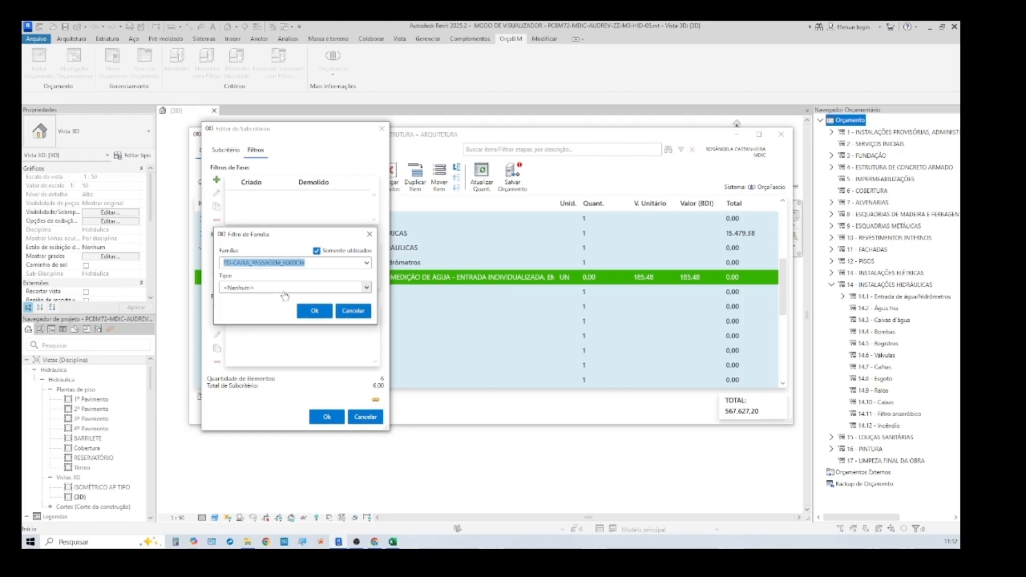
left_click(280, 287)
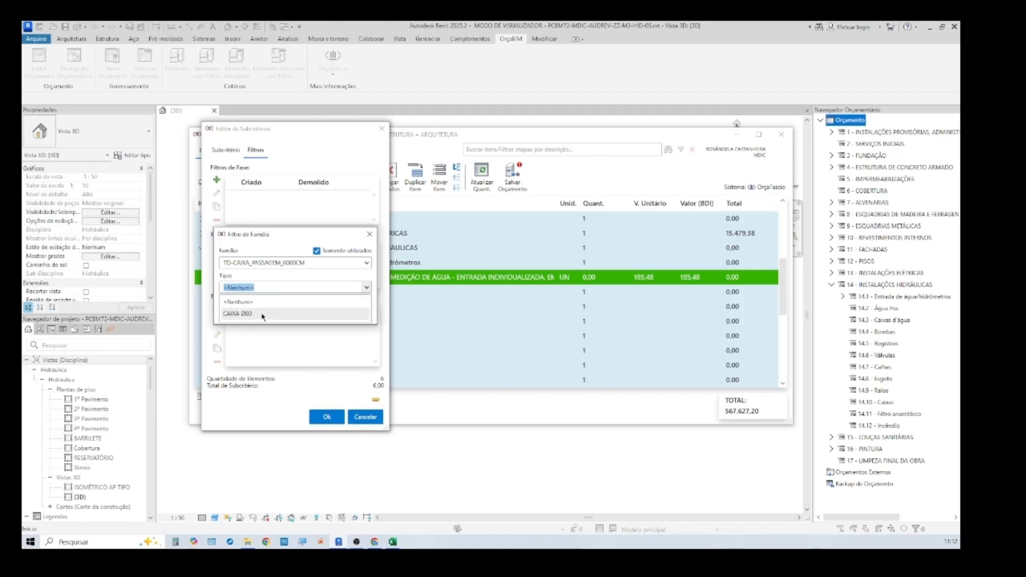
left_click(367, 239)
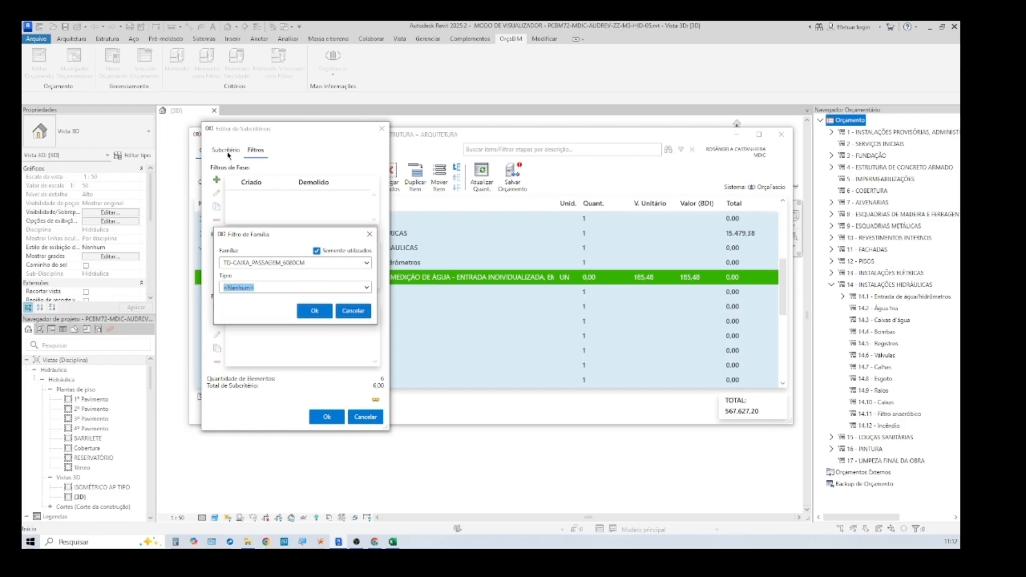
left_click(360, 312)
Set the category of the water metering kit's subcriterion to Acessórios do tubo
left_click(231, 156)
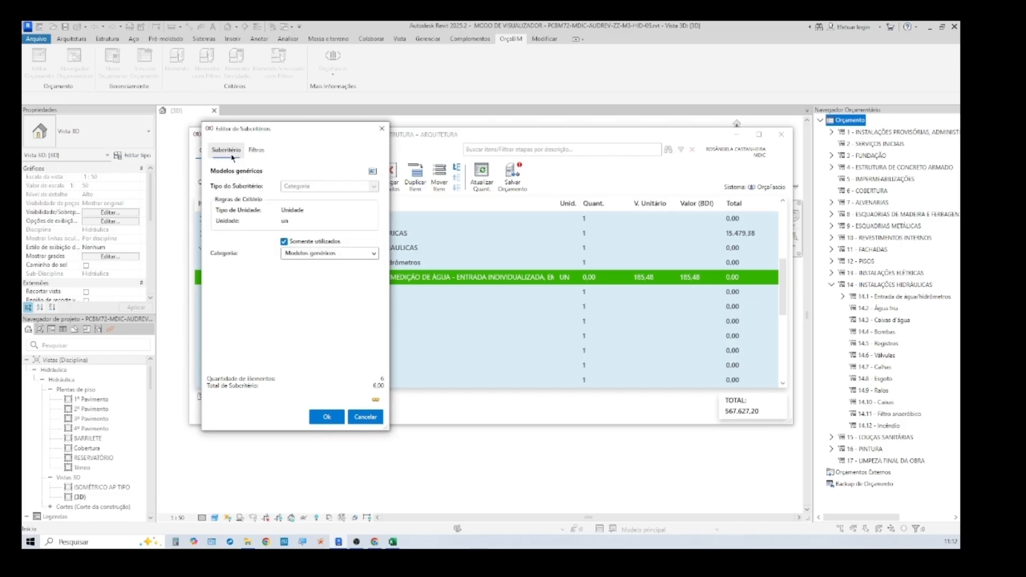
left_click(374, 254)
left_click(317, 268)
Add a family filter for Hidrometro-simples com conectores, type 25x25mm, and confirm the subcriterion
left_click(261, 152)
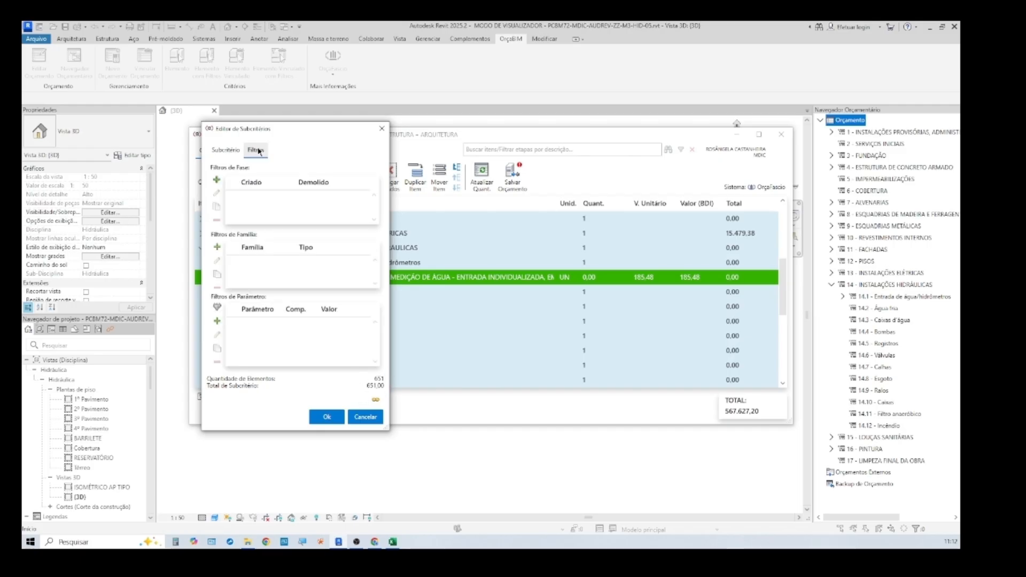
left_click(217, 247)
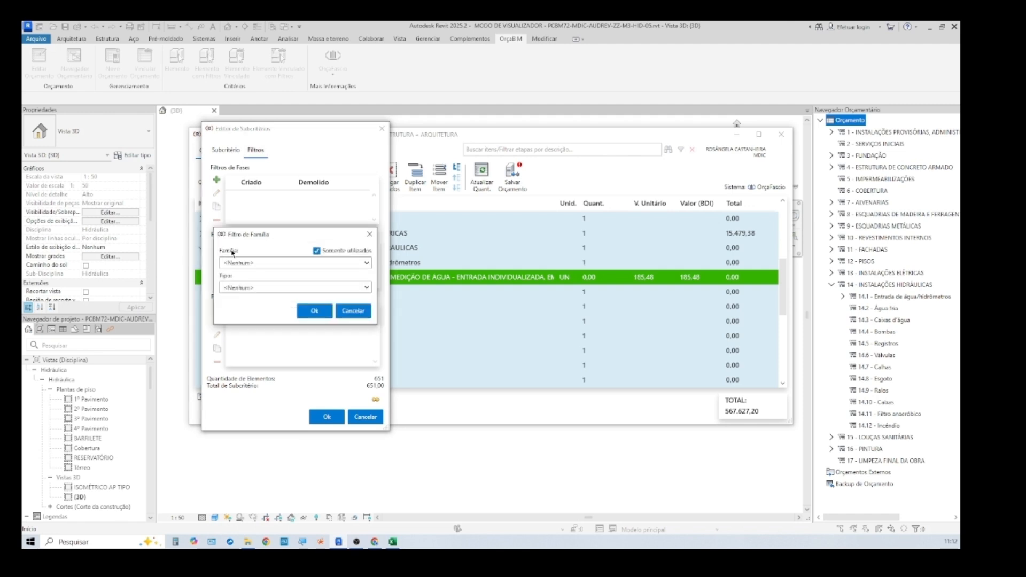
left_click(309, 263)
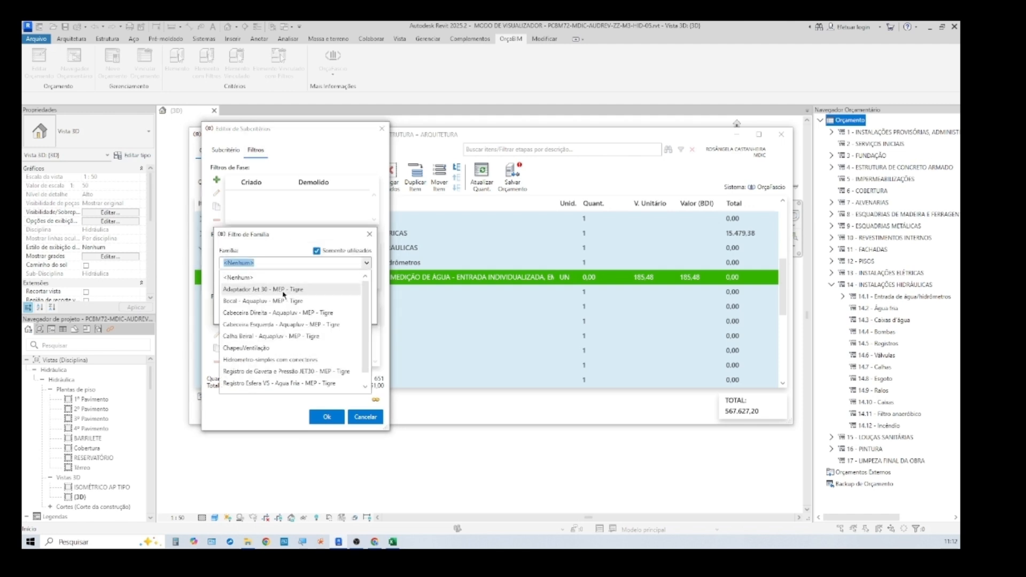
scroll(366, 309, "down", 1)
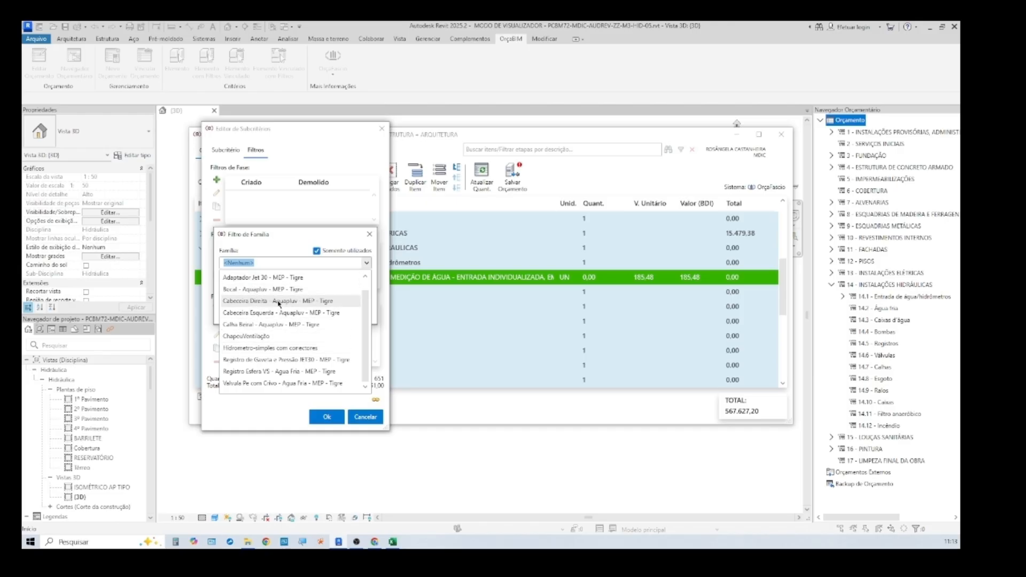
left_click(238, 348)
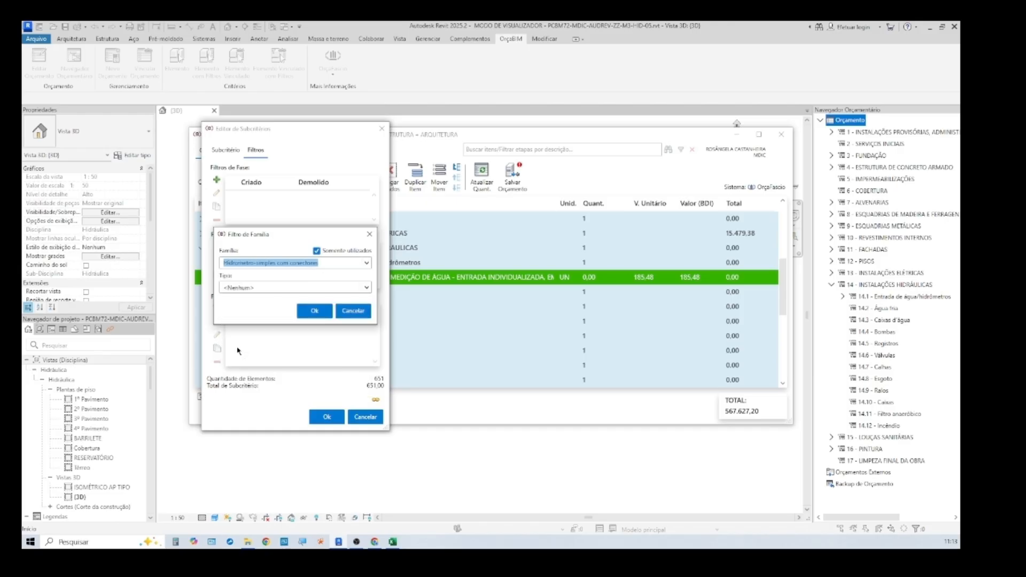
left_click(283, 295)
left_click(258, 312)
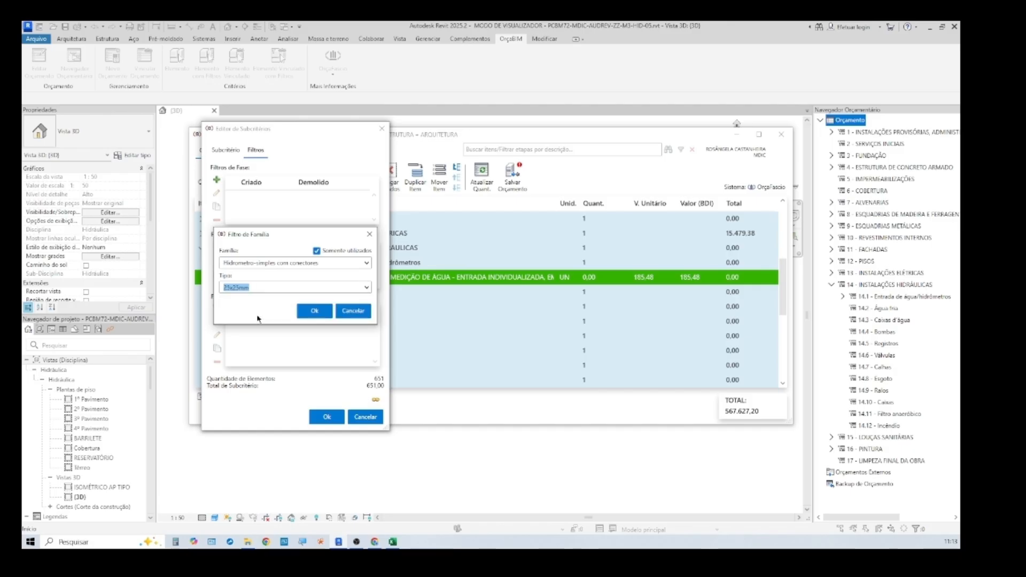
left_click(312, 311)
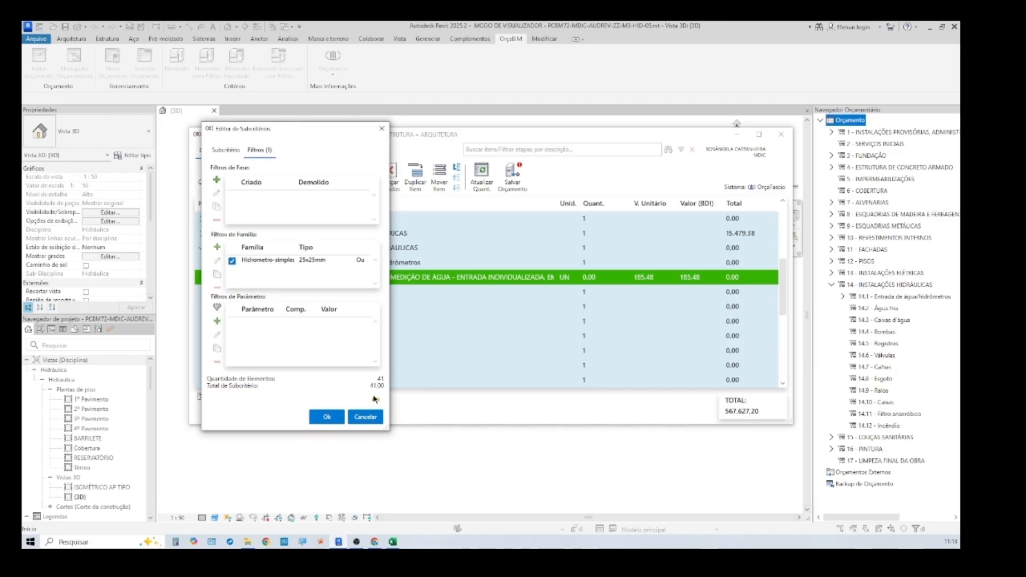
left_click(328, 418)
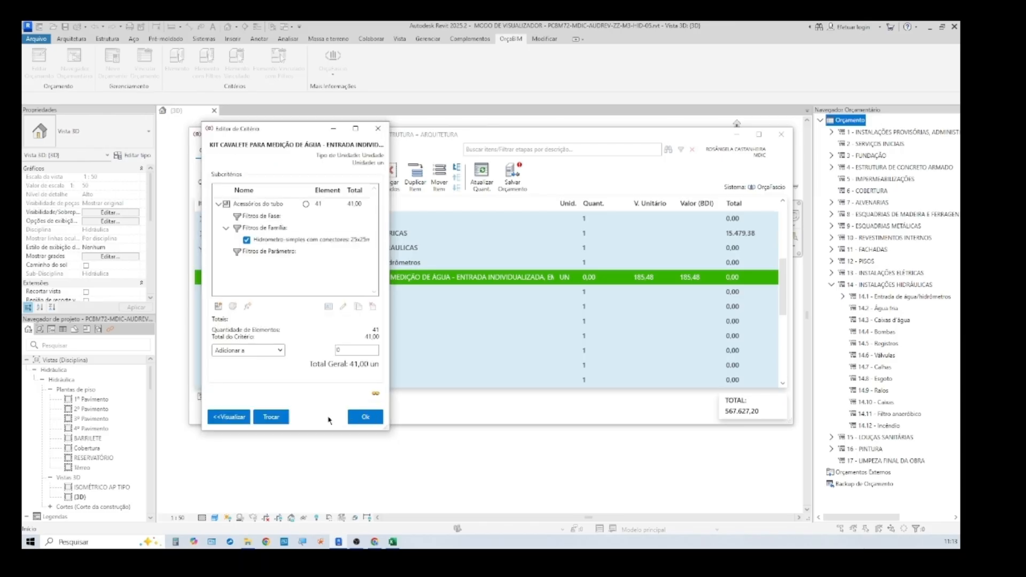
Inspect the filtered water meters in the criterion's 3D preview and confirm the criterion of item 14.1.1
left_click(244, 417)
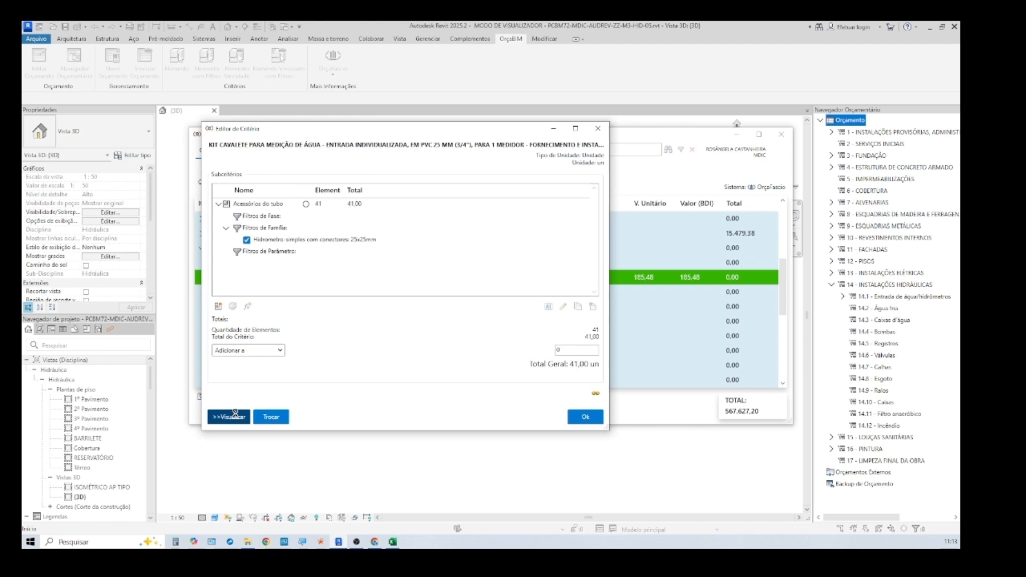
left_click(237, 417)
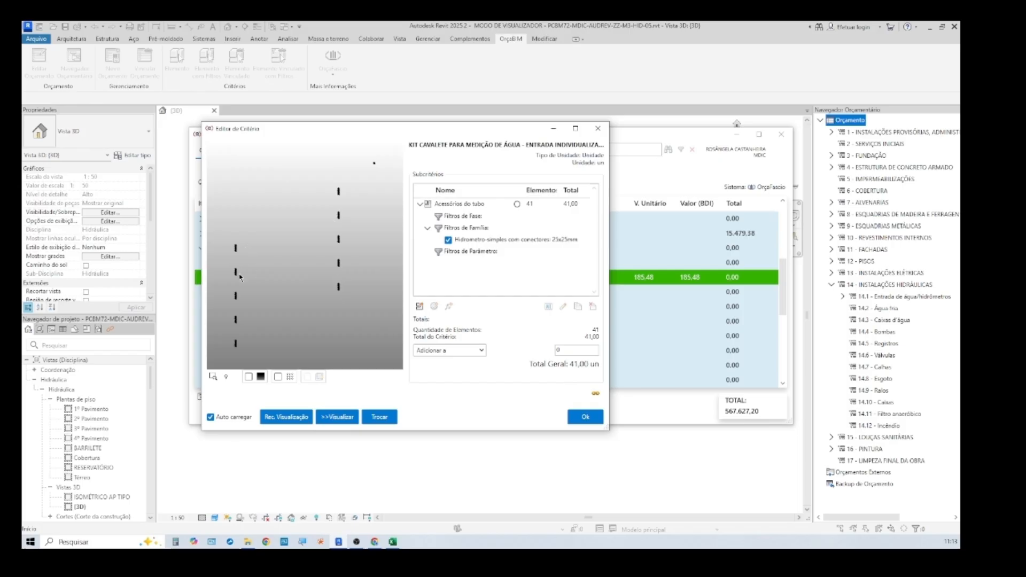
scroll(247, 284, "up", 5)
middle_click_drag(361, 233, 294, 294)
scroll(364, 233, "up", 1)
middle_click_drag(362, 233, 304, 327)
scroll(310, 239, "up", 4)
middle_click_drag(313, 242, 316, 294)
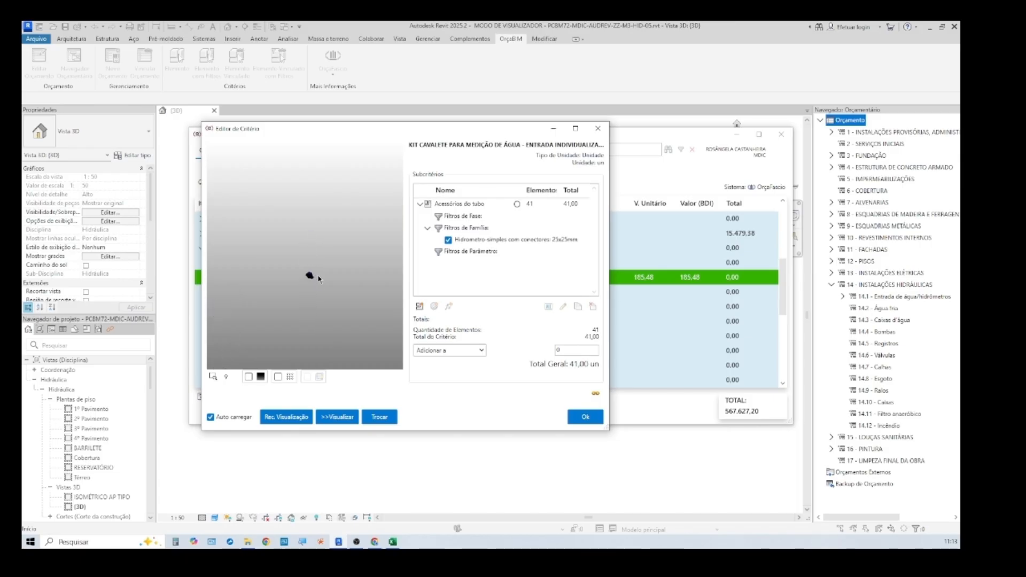
scroll(317, 277, "down", 5)
left_click(585, 418)
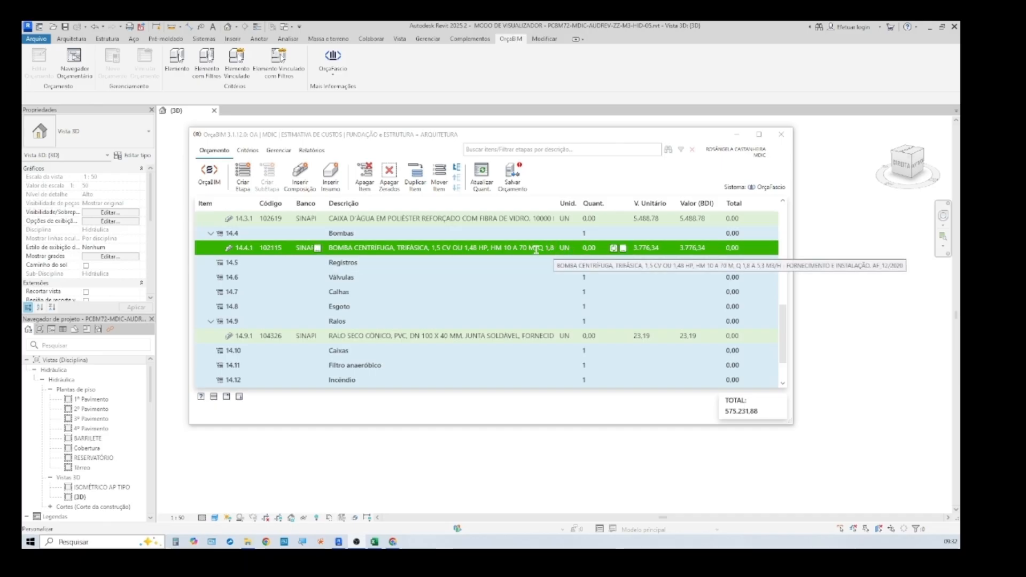
Start a category subcriterion on centrifugal pump item 14.4.1 and set its category to Equipamento mecânico
left_click(623, 248)
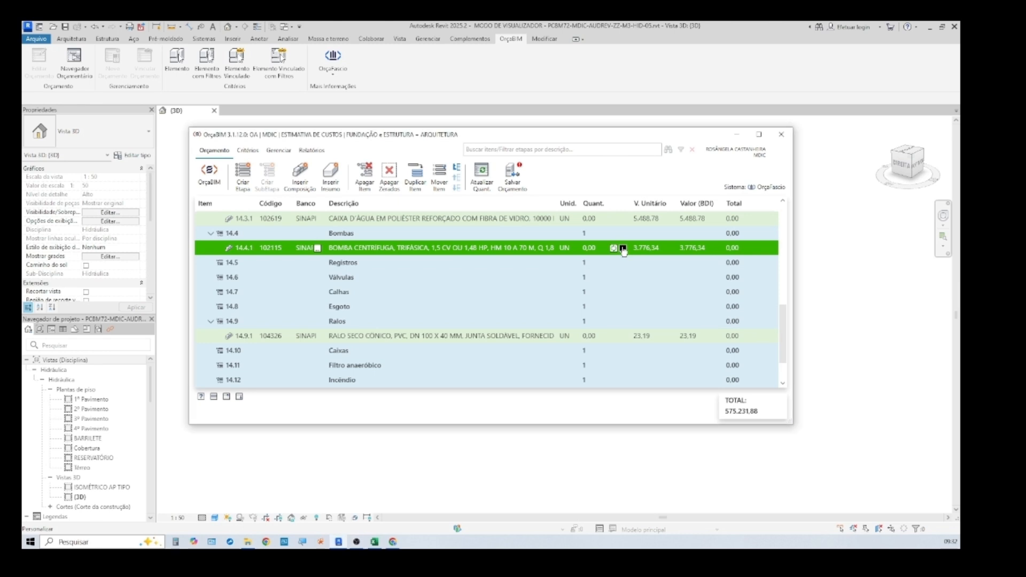
left_click(621, 250)
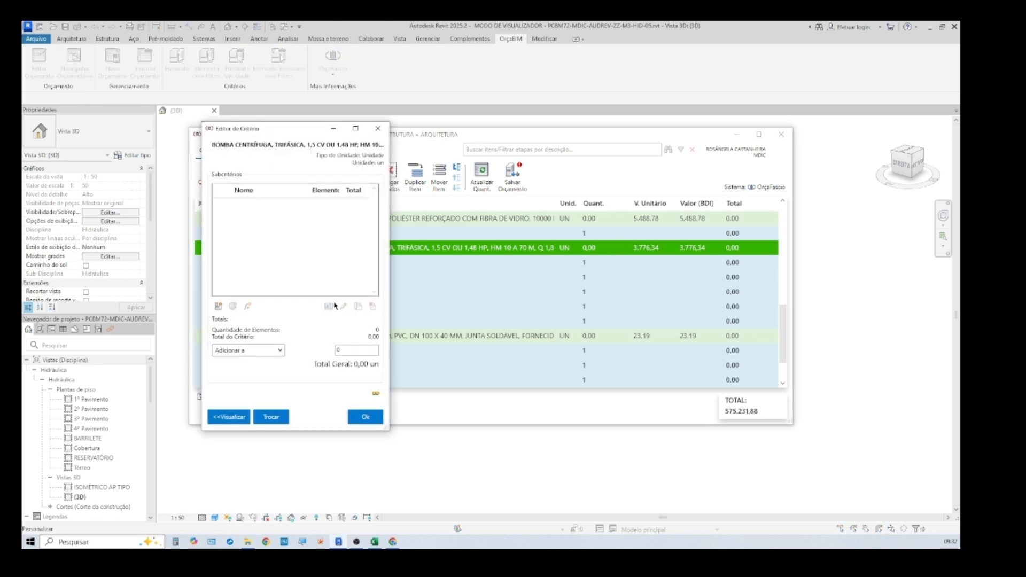
left_click(219, 307)
left_click(373, 253)
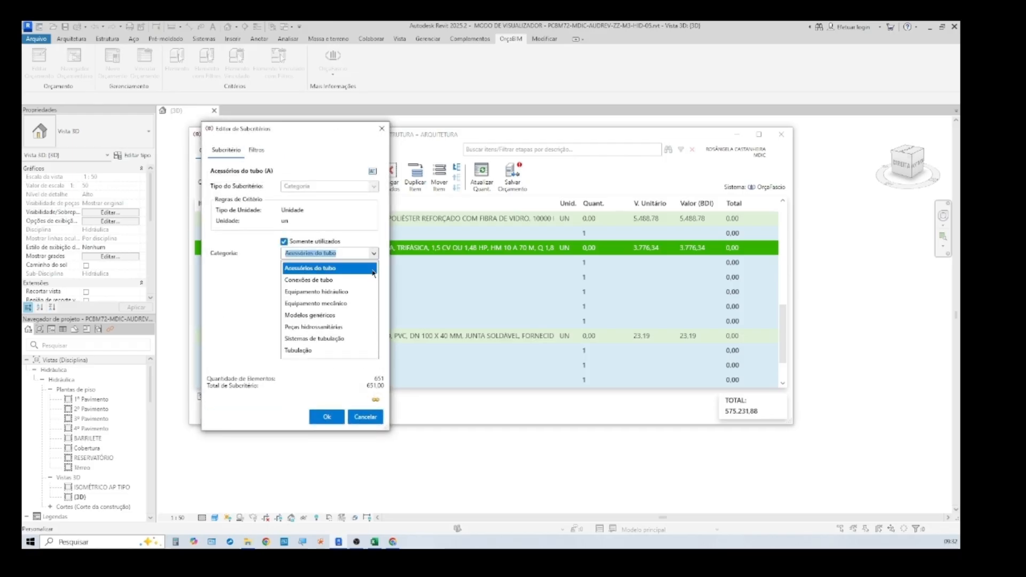
left_click(356, 303)
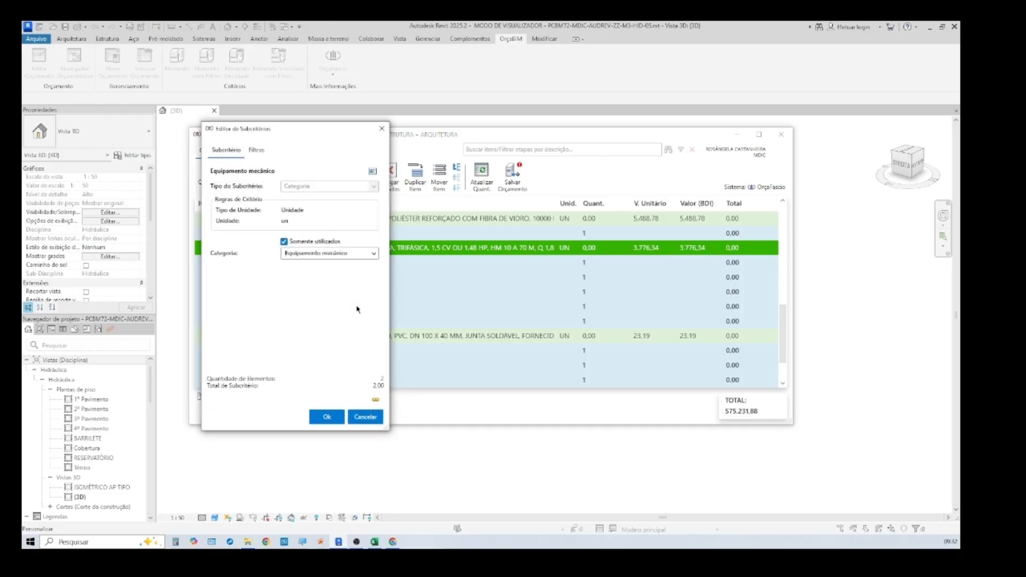
left_click(256, 151)
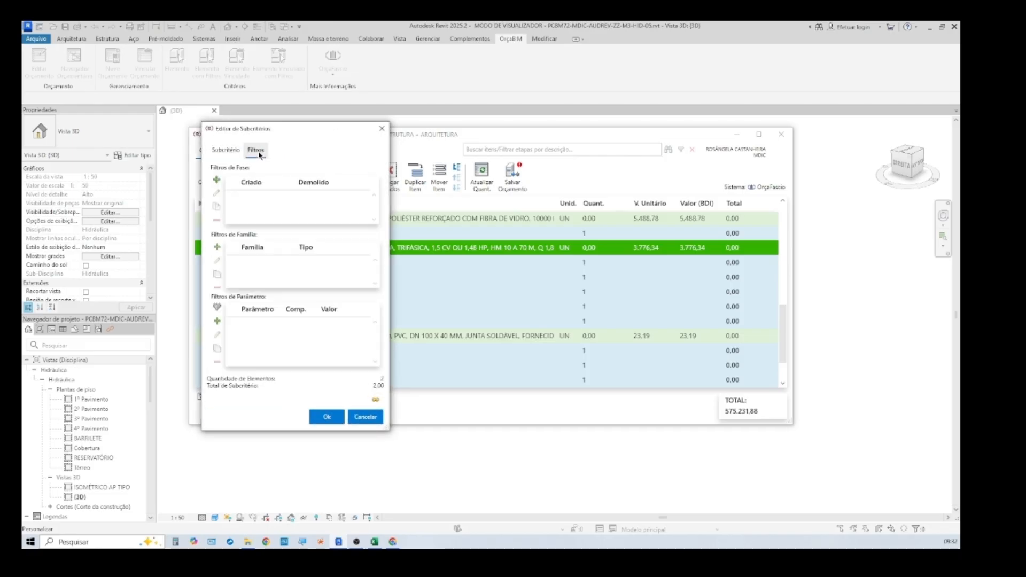
left_click(217, 247)
left_click(266, 262)
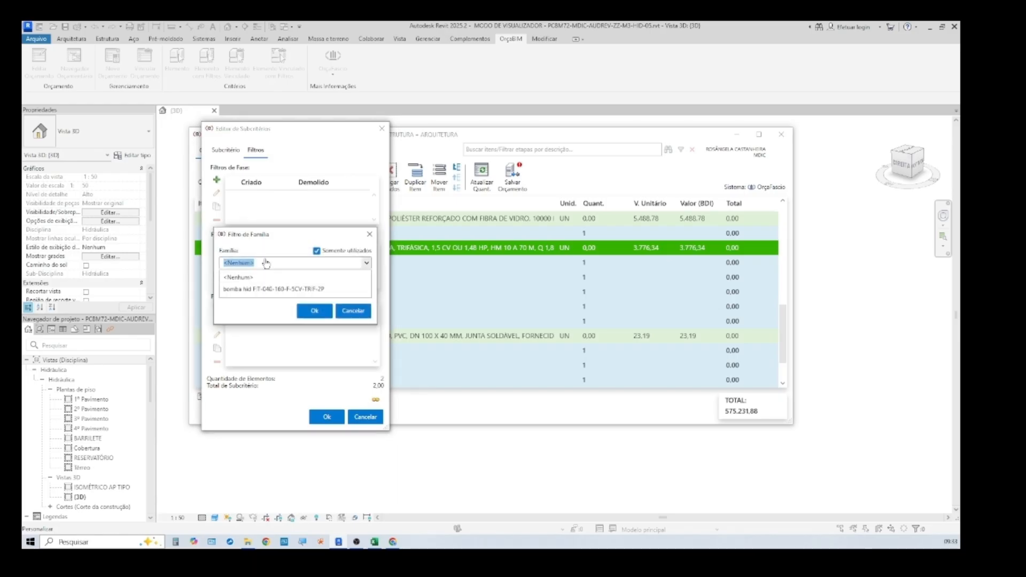
left_click(270, 288)
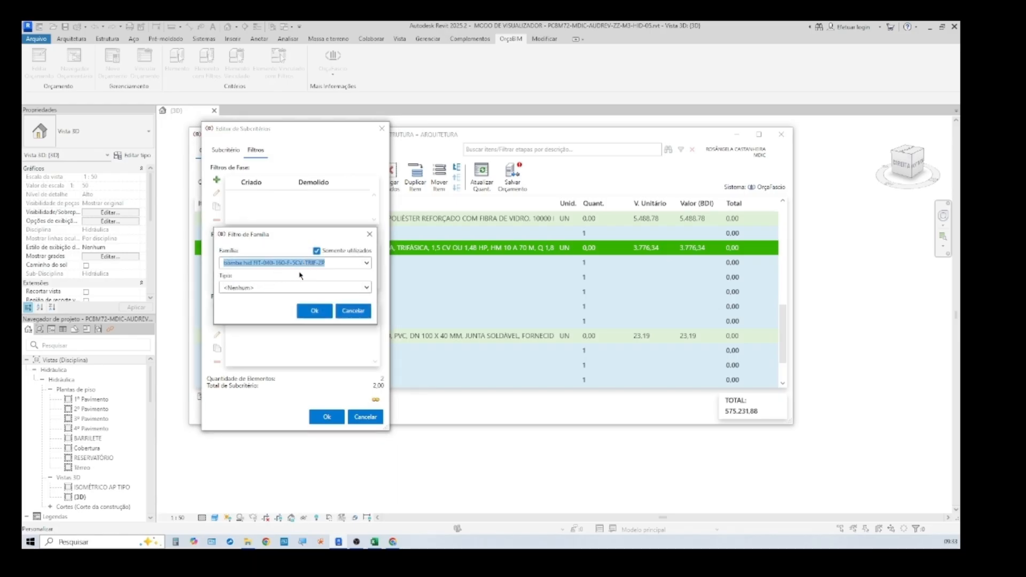
left_click(262, 289)
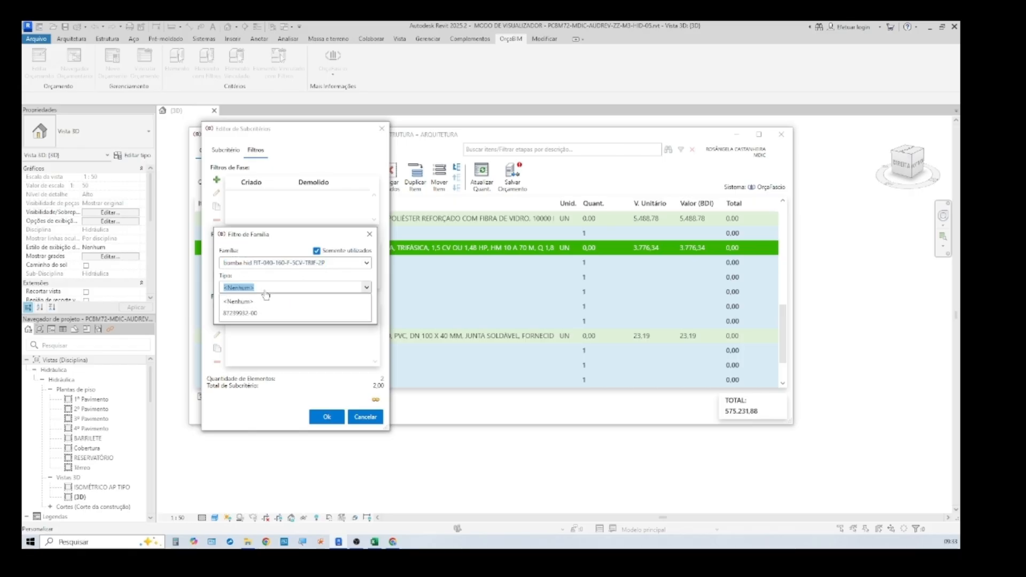
left_click(263, 311)
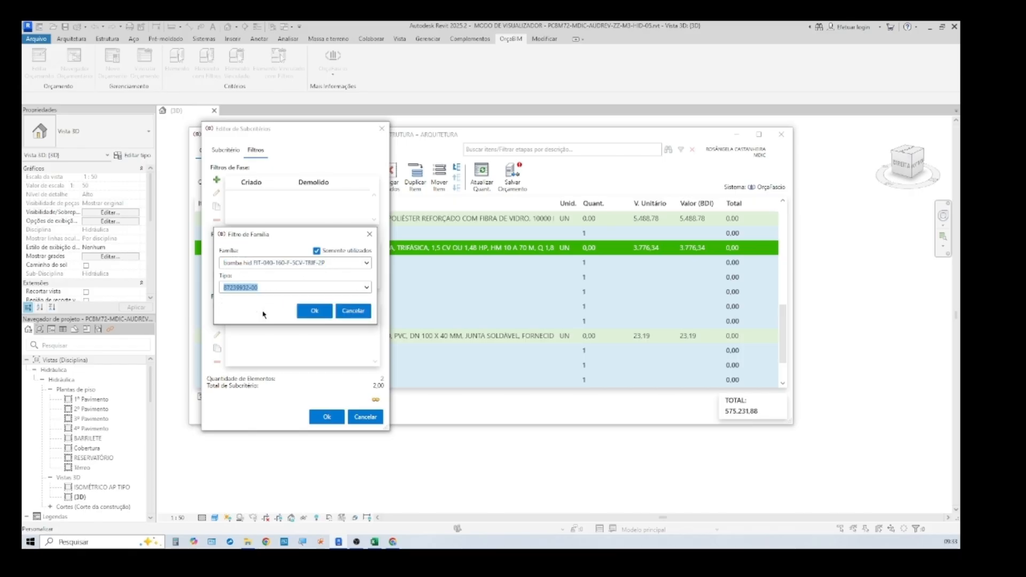
left_click(307, 311)
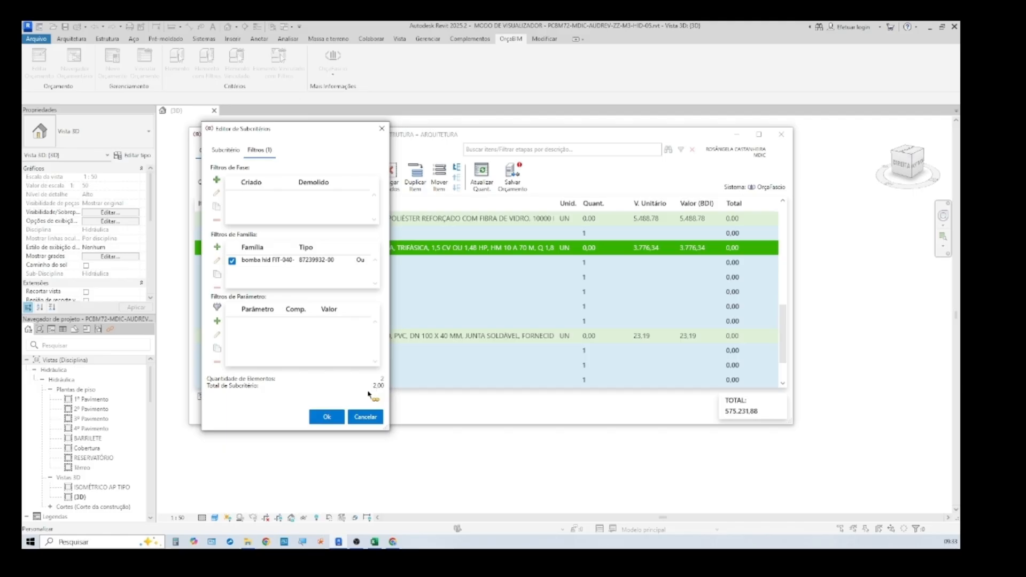
left_click(328, 417)
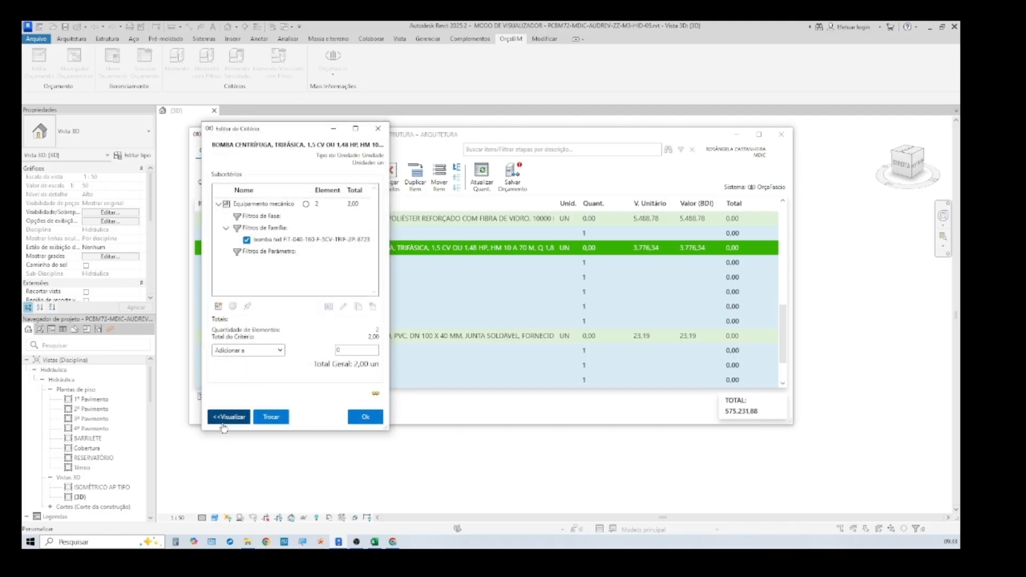
Preview the filtered pumps in 3D and confirm the criterion of item 14.4.1
left_click(228, 417)
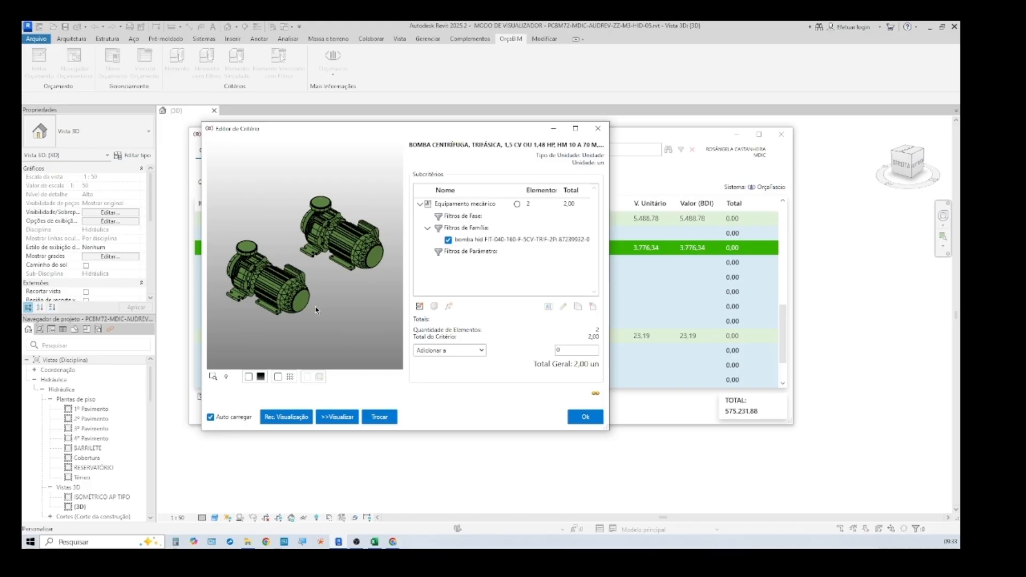
left_click(583, 418)
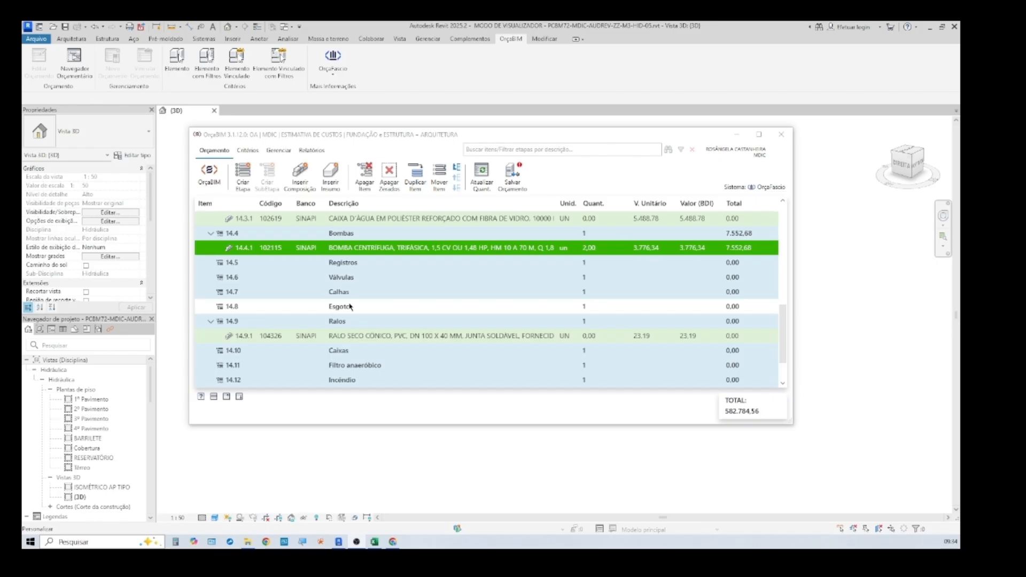
mouse_move(623, 251)
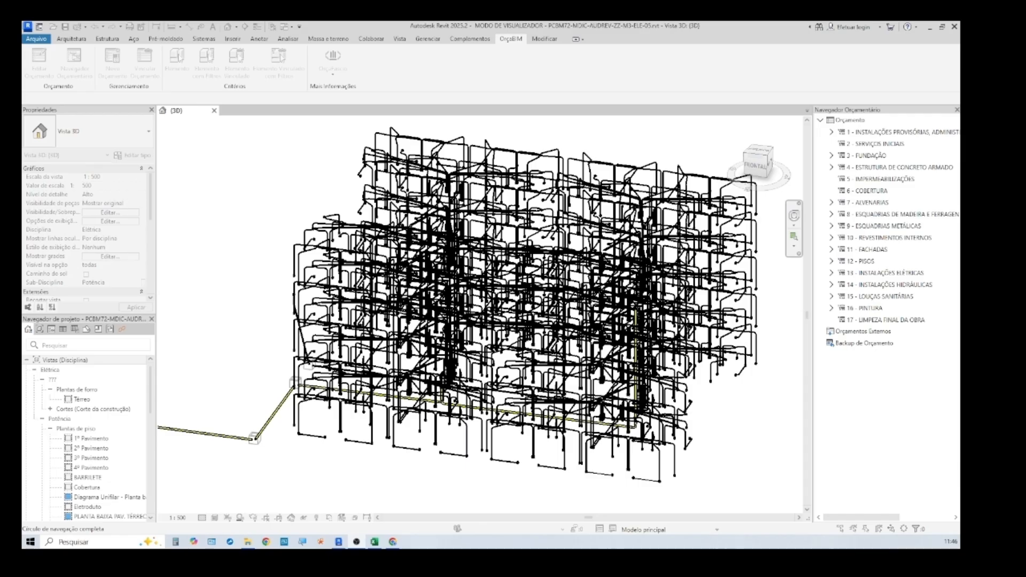
Switch to the OrçaBIM budget and start a category subcriterion on octagonal box item 13.2.1
key("alt+Tab")
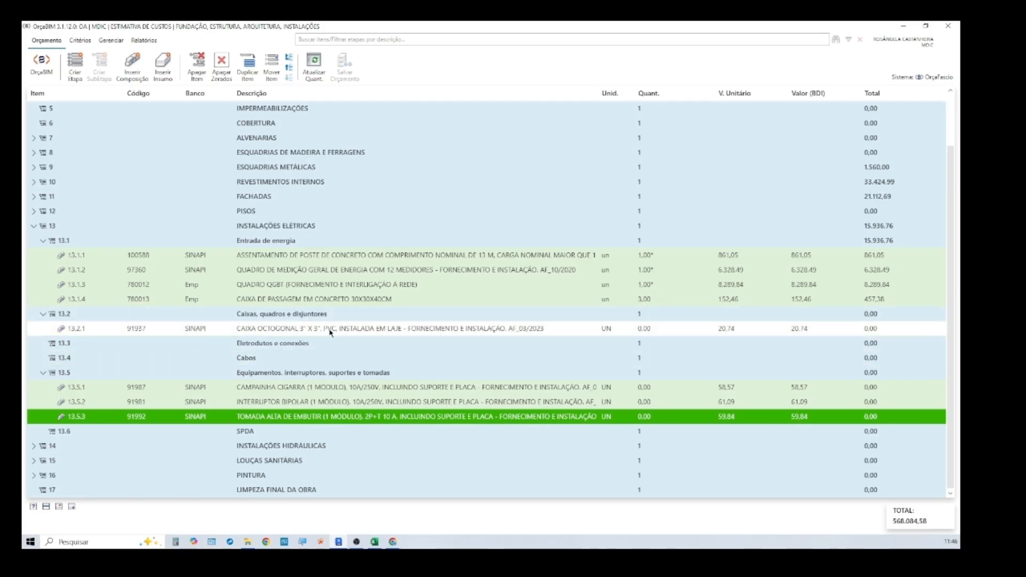
left_click(617, 329)
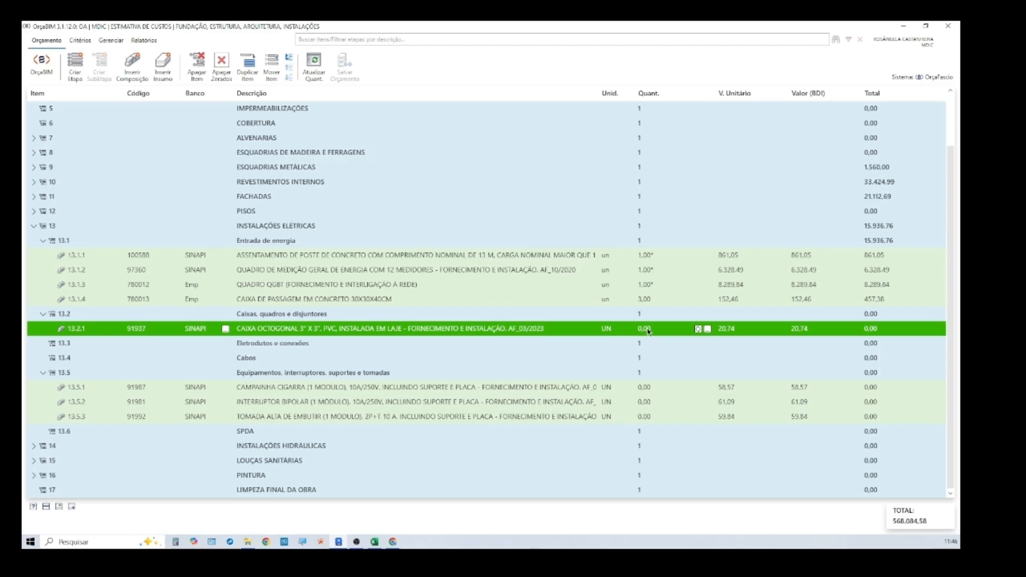
left_click(707, 329)
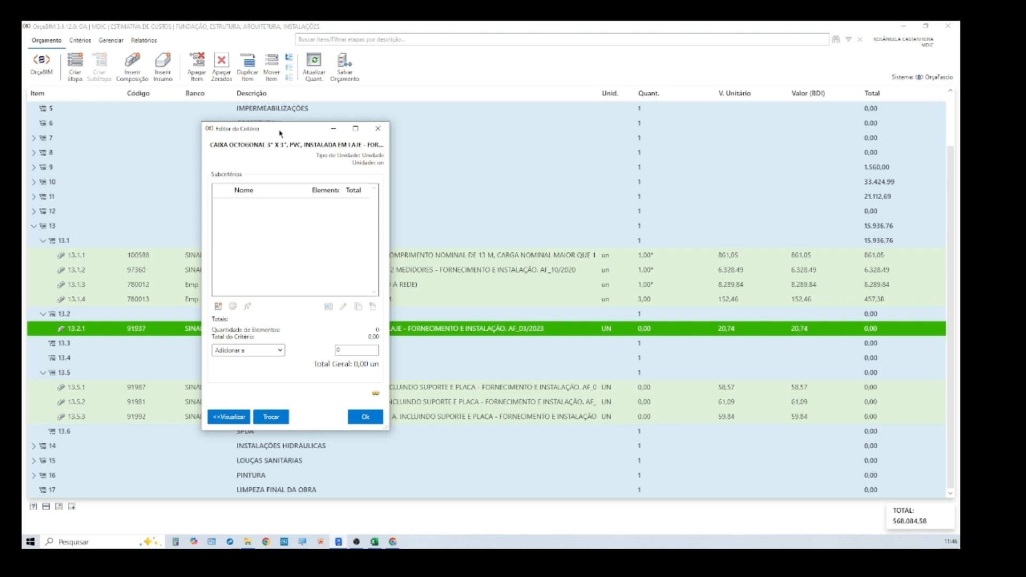
mouse_move(280, 134)
left_mouse_down()
mouse_move(393, 323)
mouse_move(304, 345)
mouse_move(313, 348)
mouse_move(334, 211)
mouse_move(328, 142)
mouse_move(292, 136)
left_mouse_up()
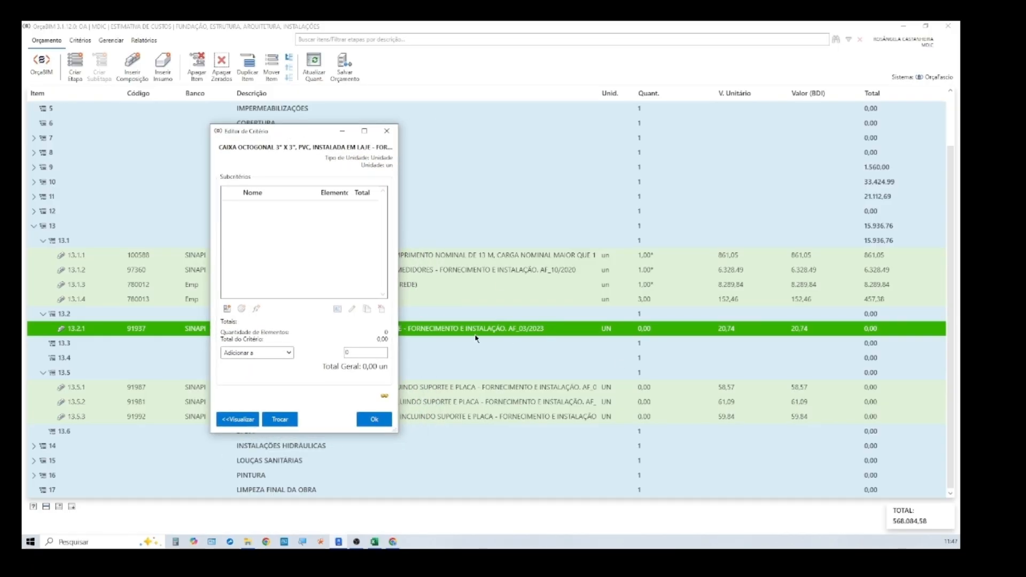
left_click(226, 309)
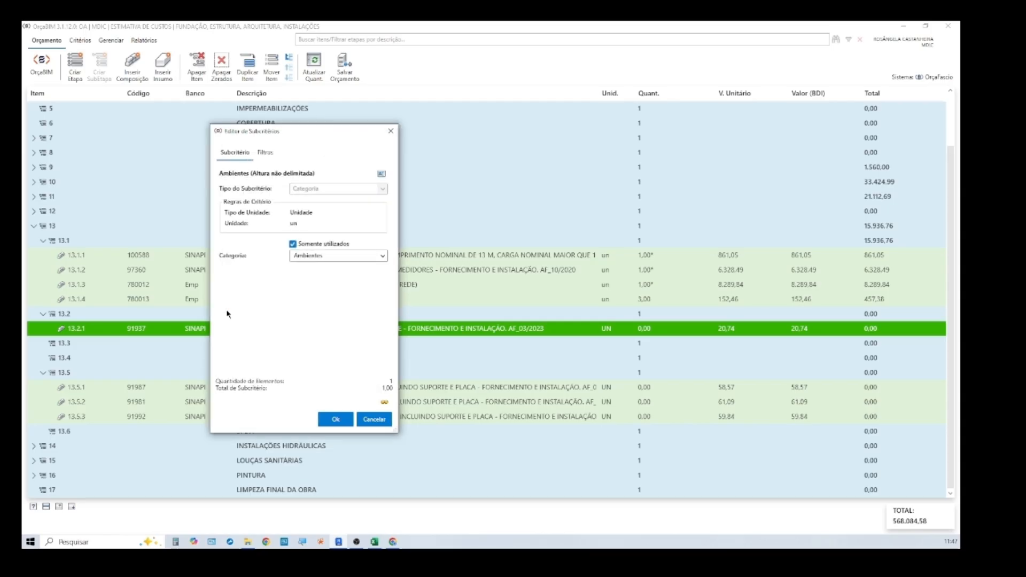
left_click(382, 256)
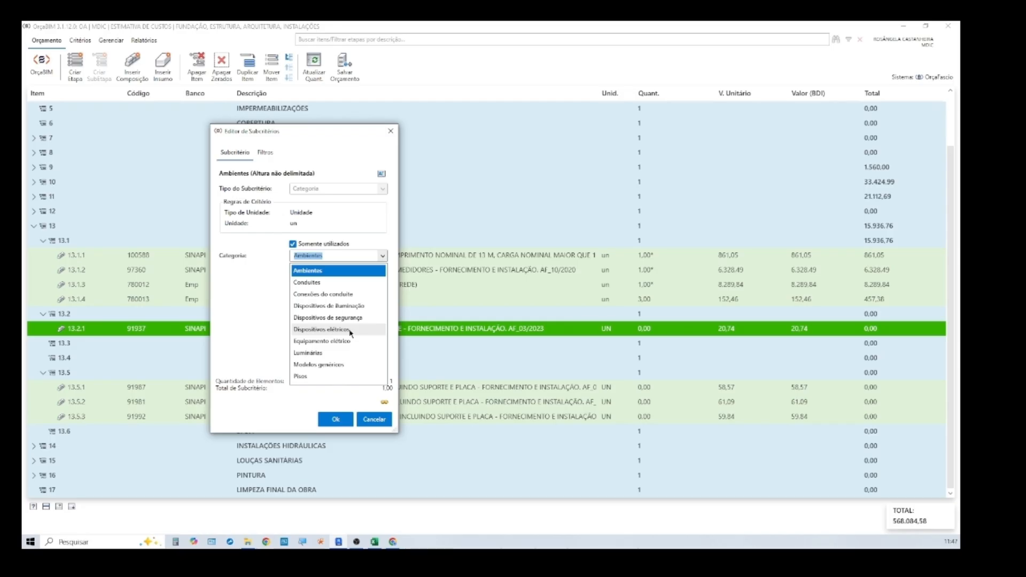
left_click(357, 330)
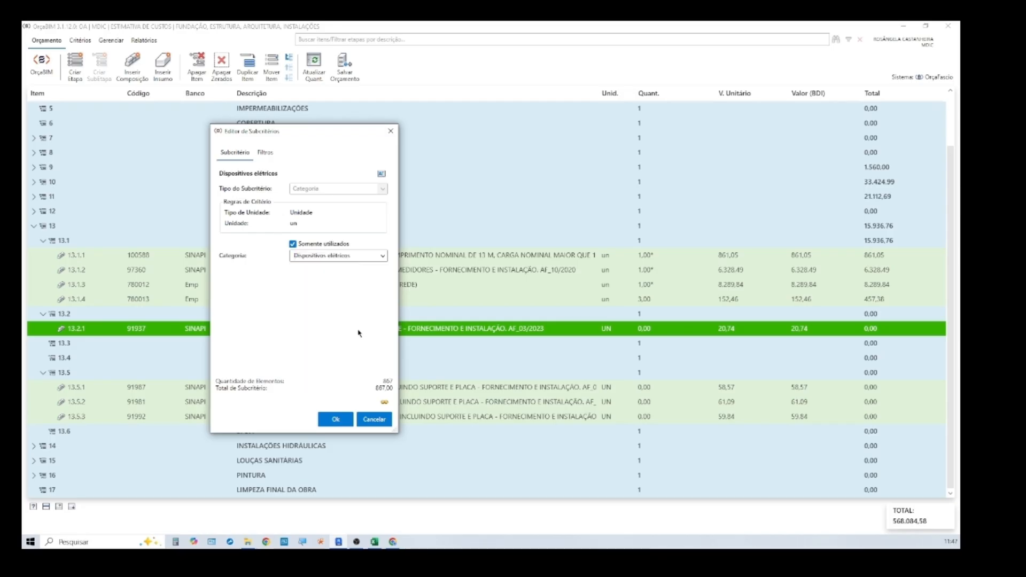
left_click(264, 153)
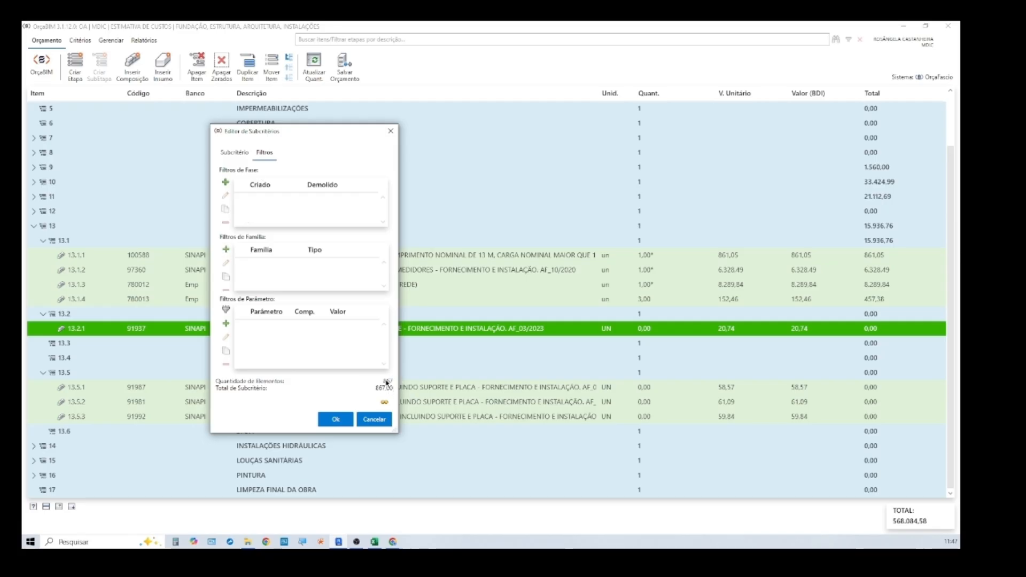
left_click(226, 250)
left_click(278, 266)
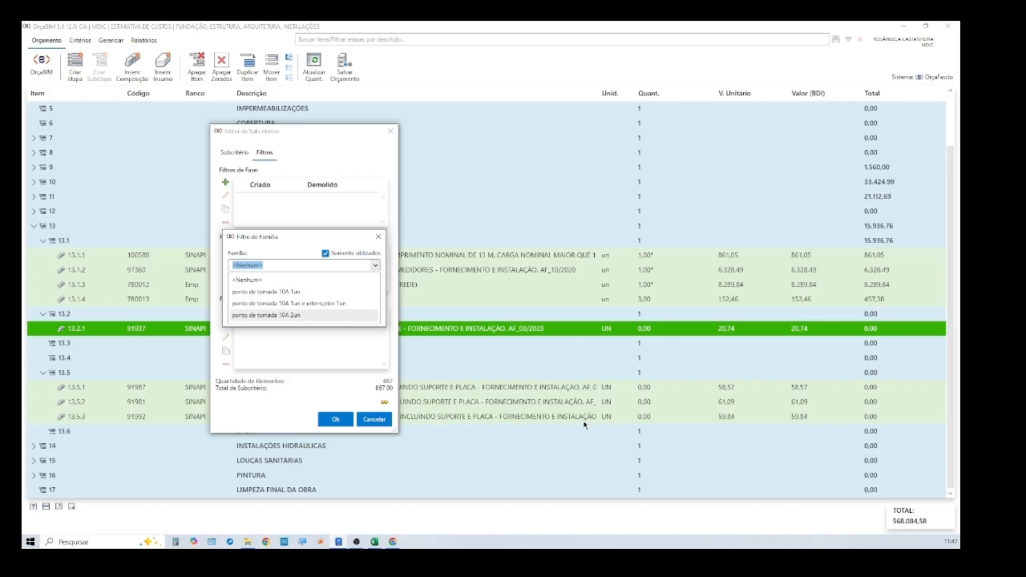
left_click(292, 293)
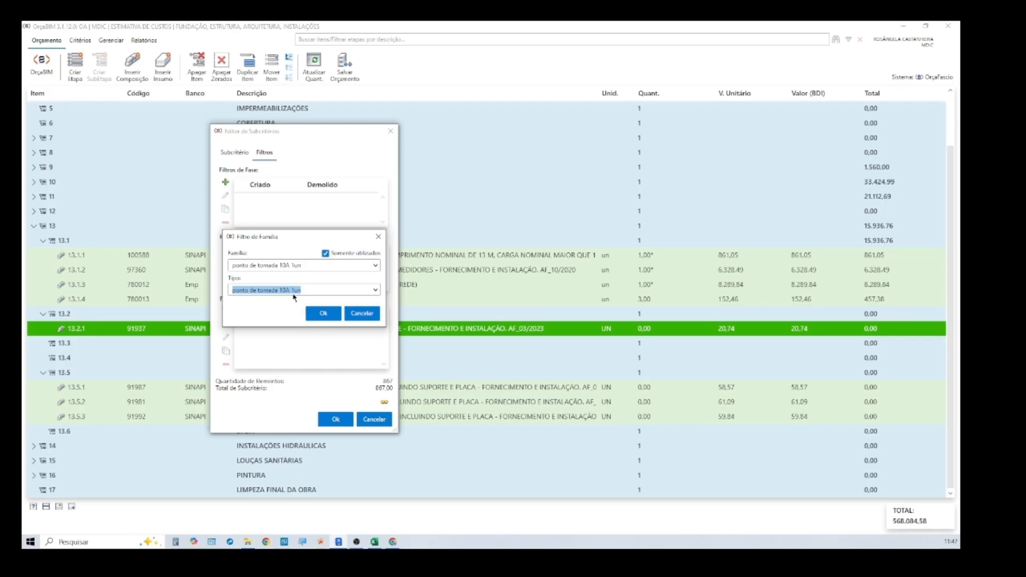
left_click(351, 313)
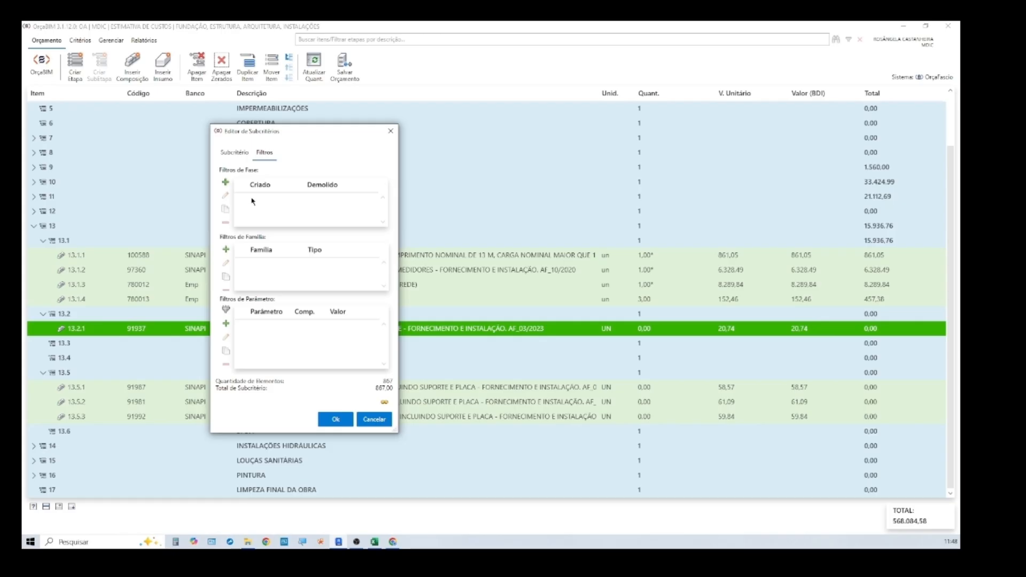
Set the category of the octagonal box subcriterion to Luminárias
left_click(234, 152)
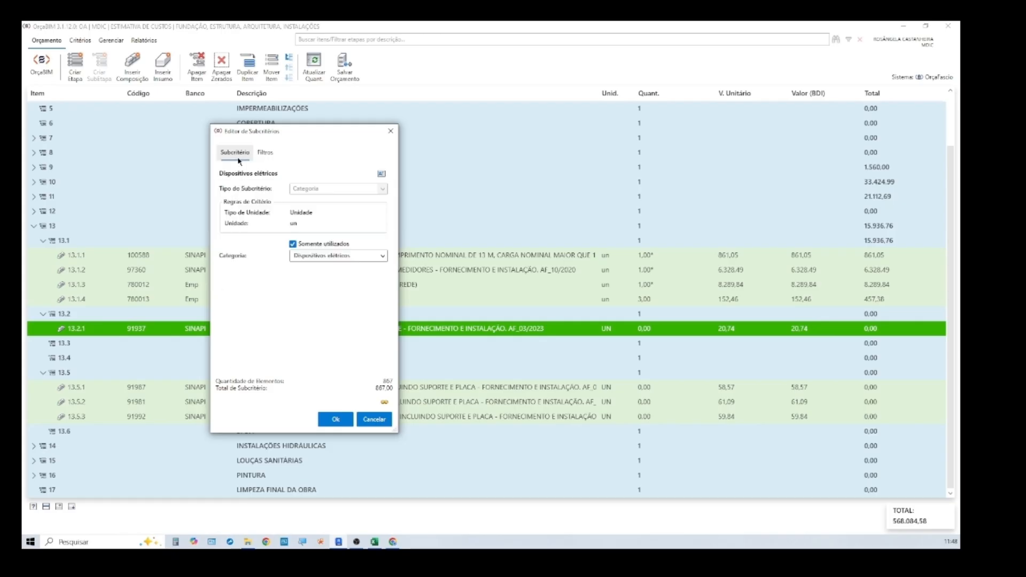
left_click(382, 256)
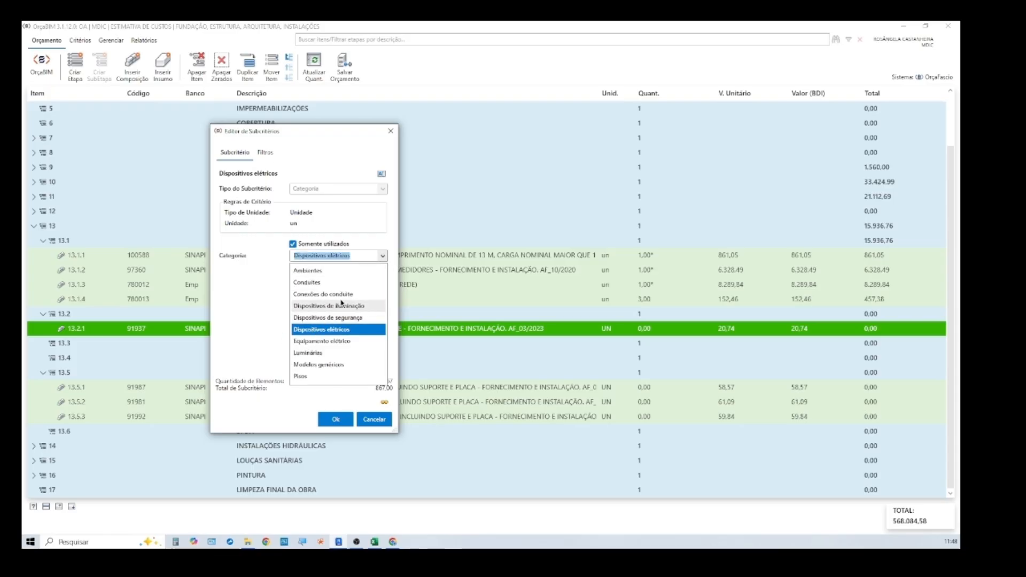
left_click(322, 271)
left_click(383, 257)
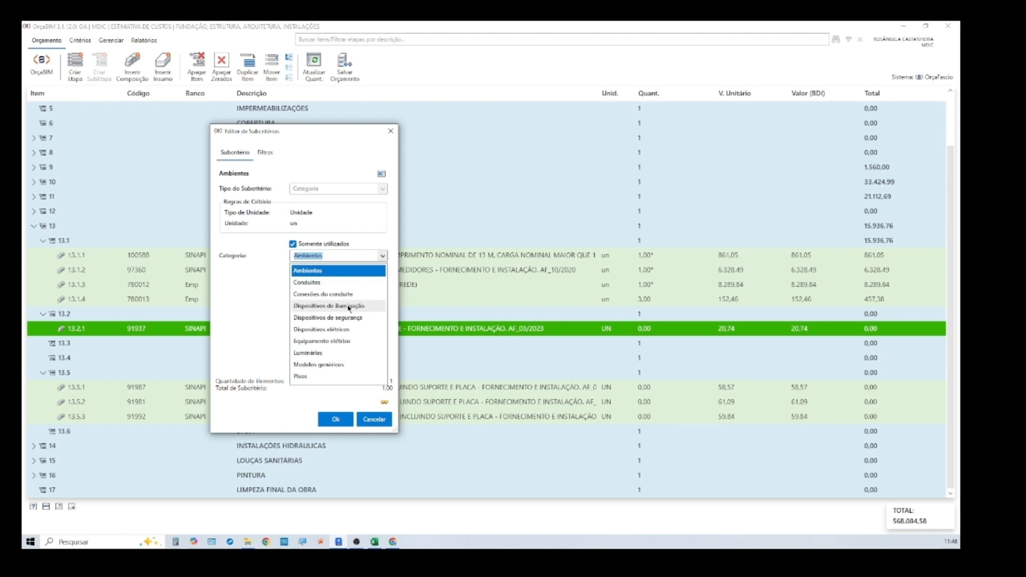
left_click(341, 354)
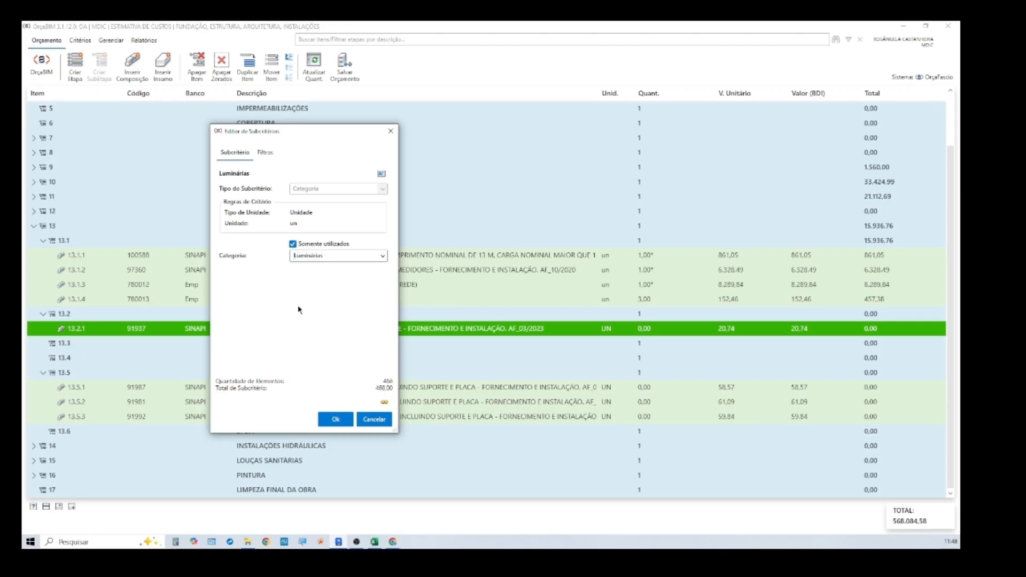
Add a family filter for Caixa Octogonal, type Var. 35W, to the subcriterion
left_click(265, 153)
left_click(226, 249)
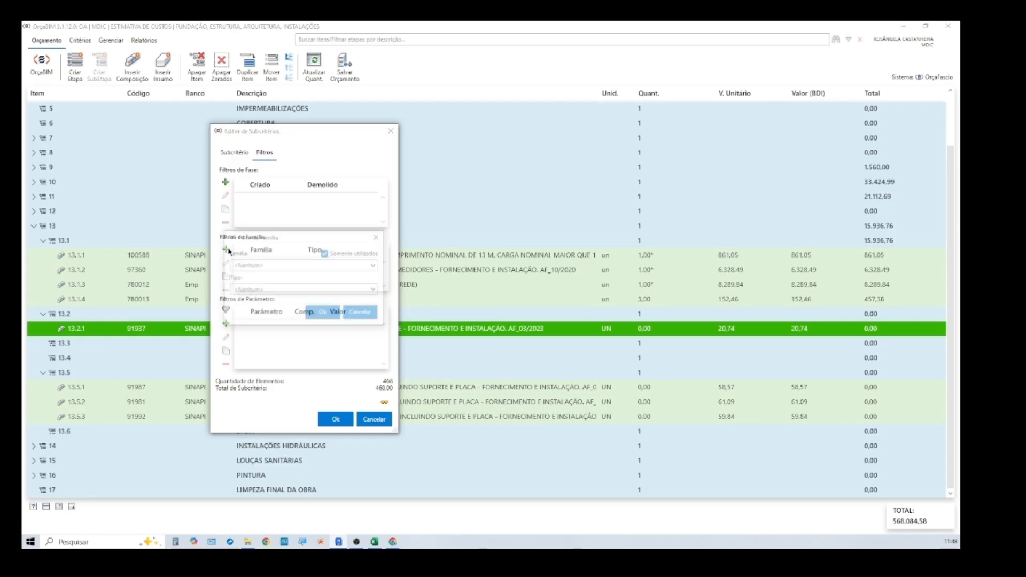
left_click(278, 265)
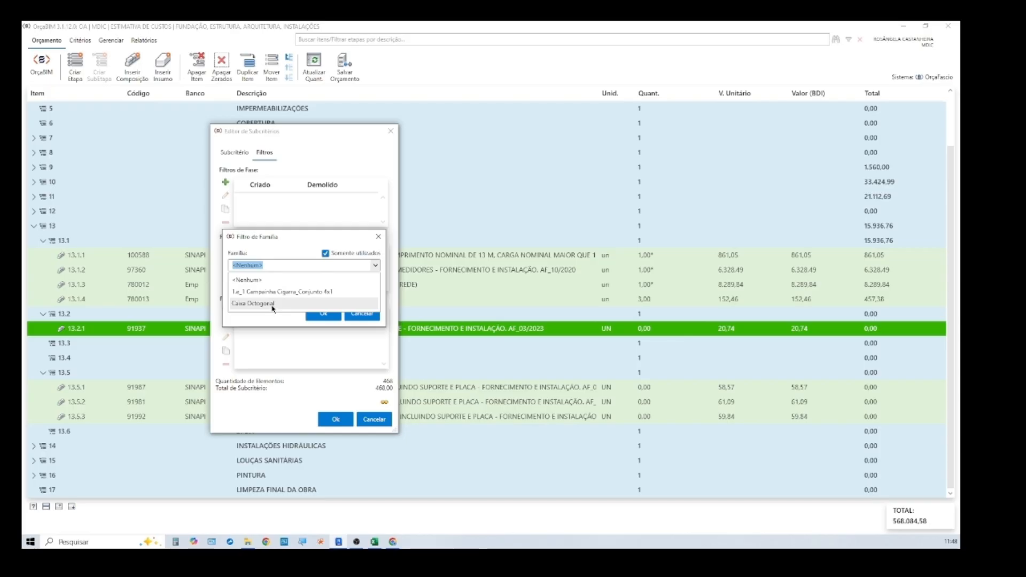
left_click(272, 303)
left_click(272, 292)
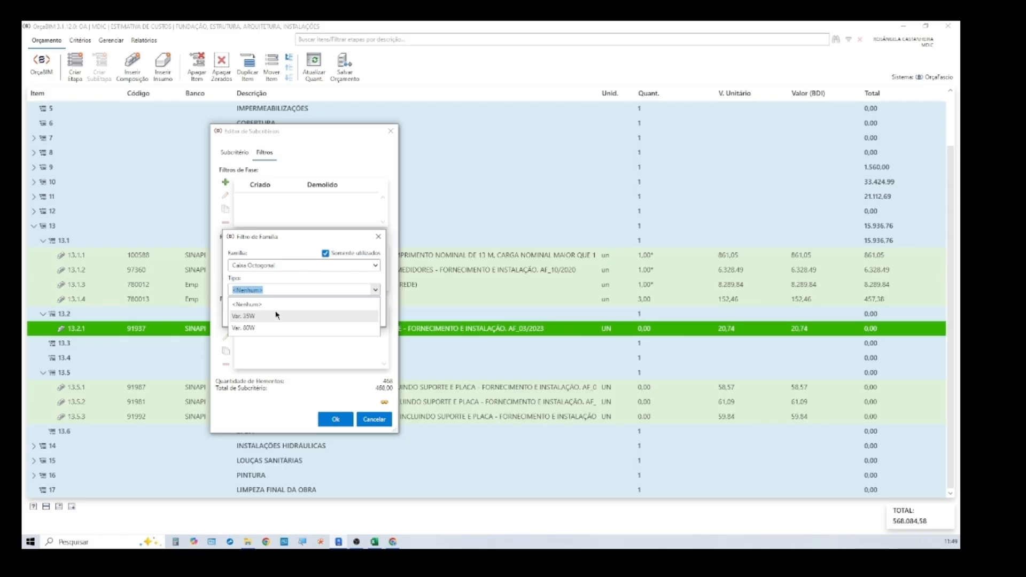
left_click(275, 317)
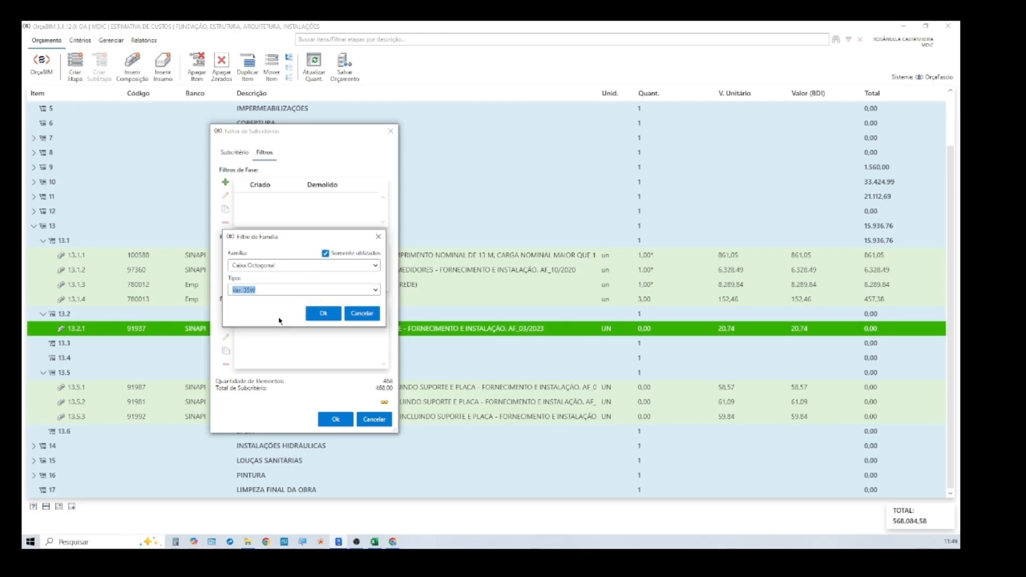
left_click(321, 314)
Add a second family filter for Caixa Octogonal, type Var. 80W, and confirm the subcriterion
left_click(225, 250)
left_click(273, 266)
left_click(253, 302)
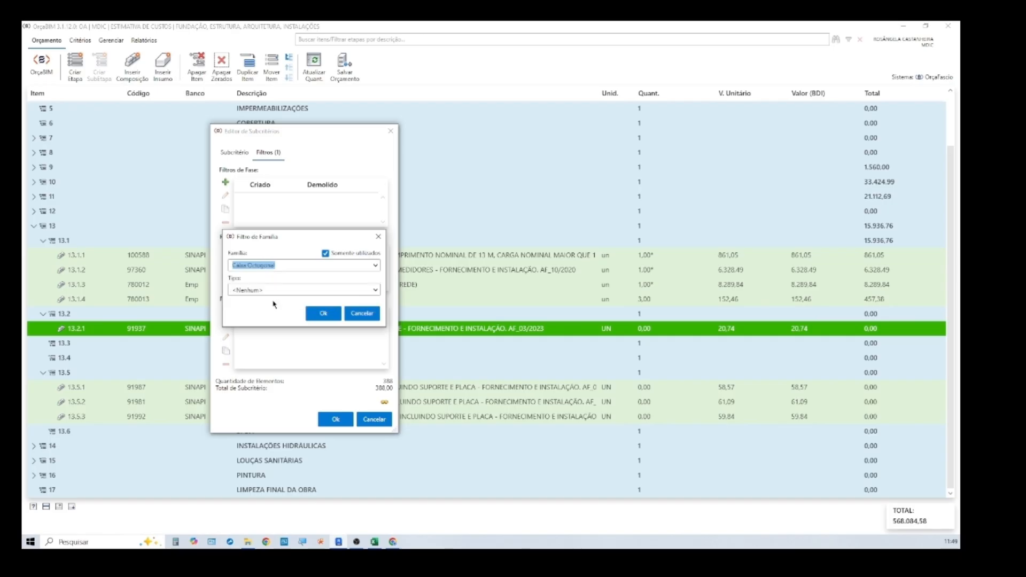
left_click(276, 290)
left_click(269, 328)
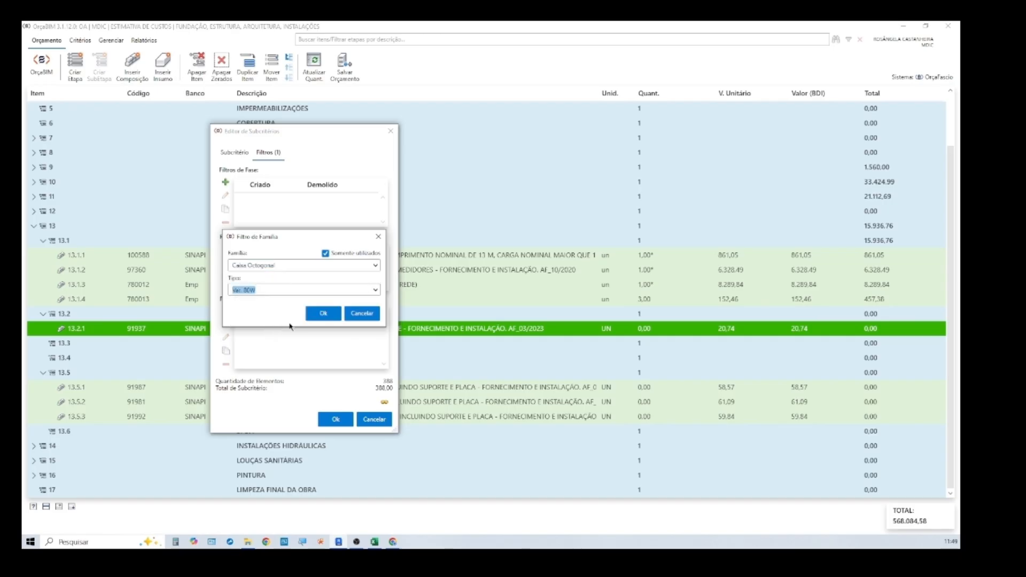
left_click(321, 313)
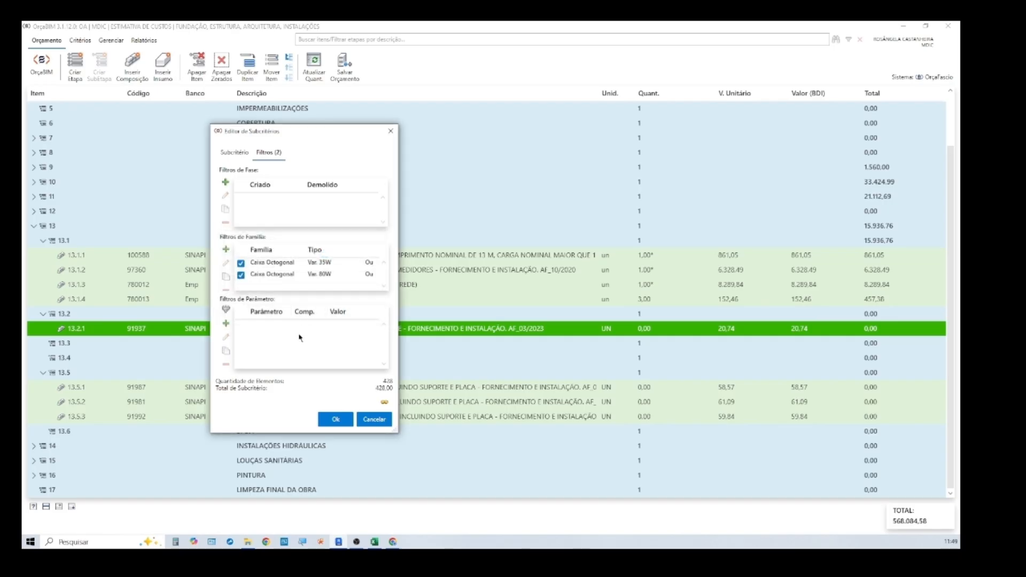
left_click(335, 419)
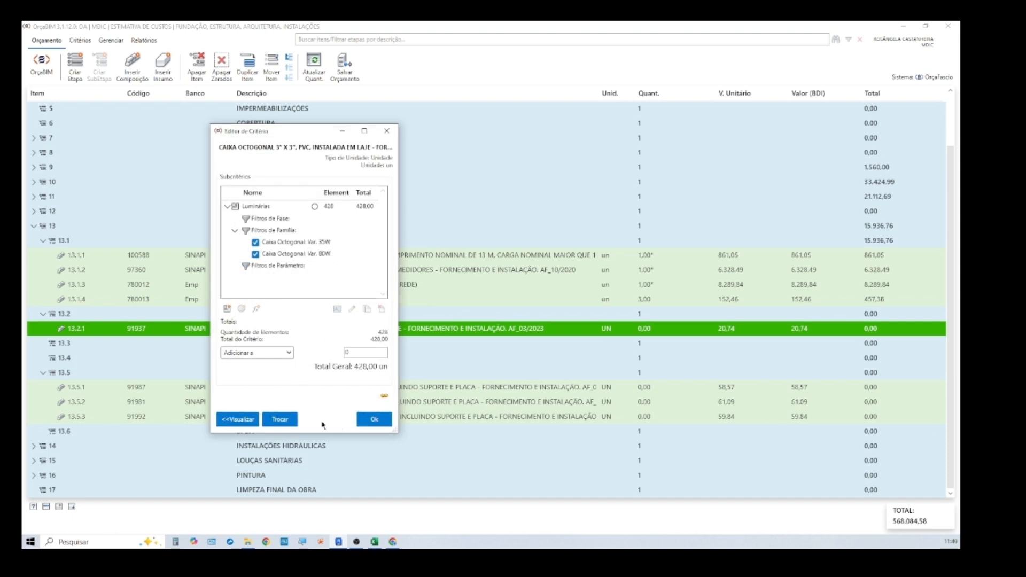
Inspect the filtered octagonal boxes in the criterion's 3D preview and confirm the criterion of item 13.2.1
left_click(251, 420)
left_click(236, 419)
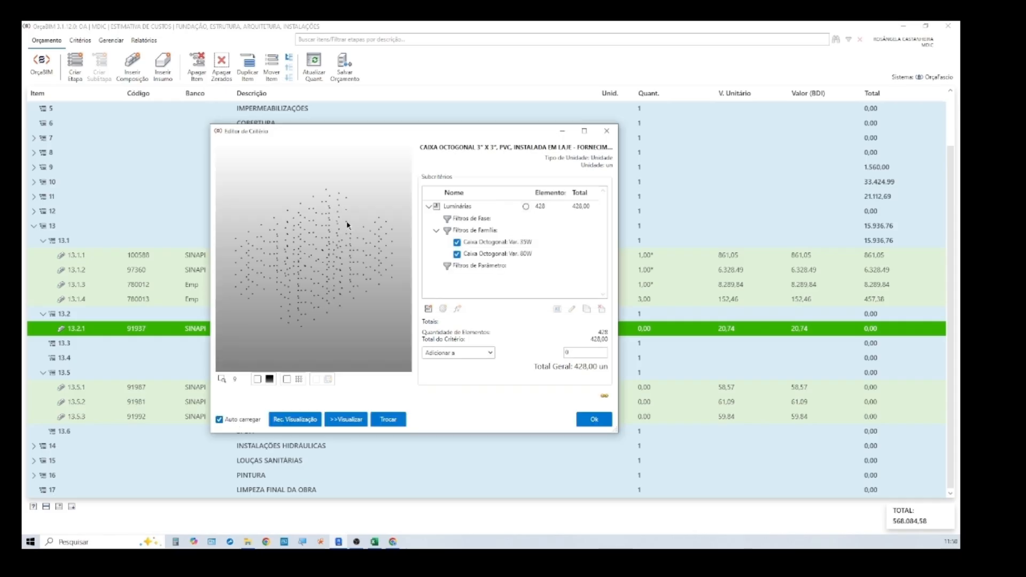
scroll(331, 278, "up", 8)
scroll(314, 273, "up", 8)
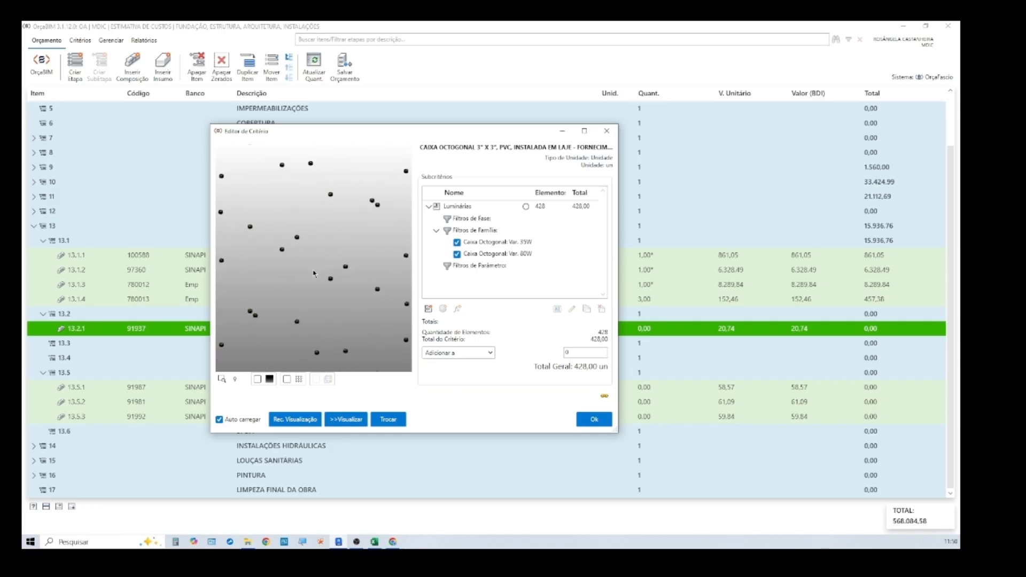
scroll(278, 235, "up", 8)
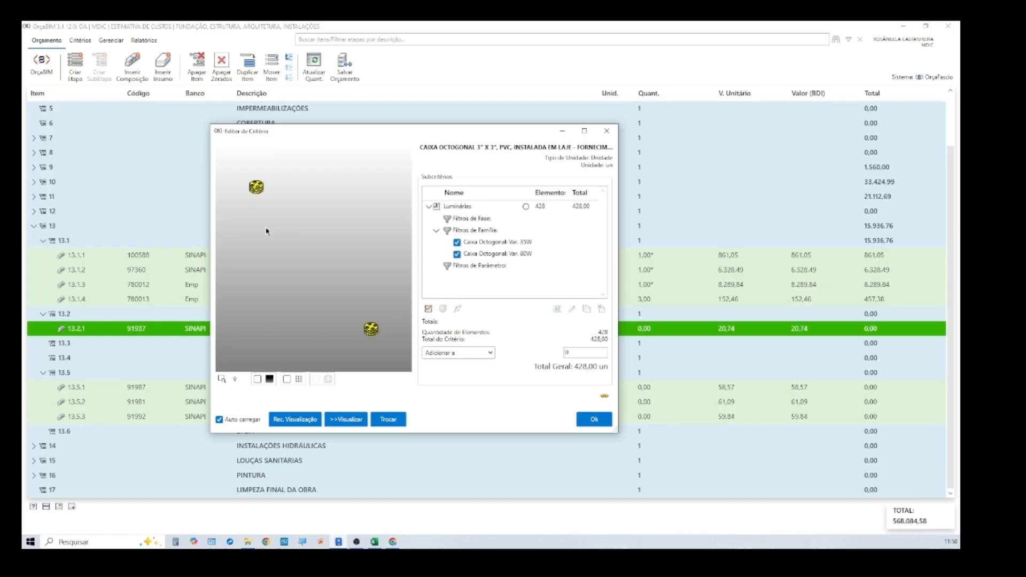
scroll(289, 233, "up", 4)
middle_click_drag(271, 232, 310, 269)
scroll(296, 253, "up", 2)
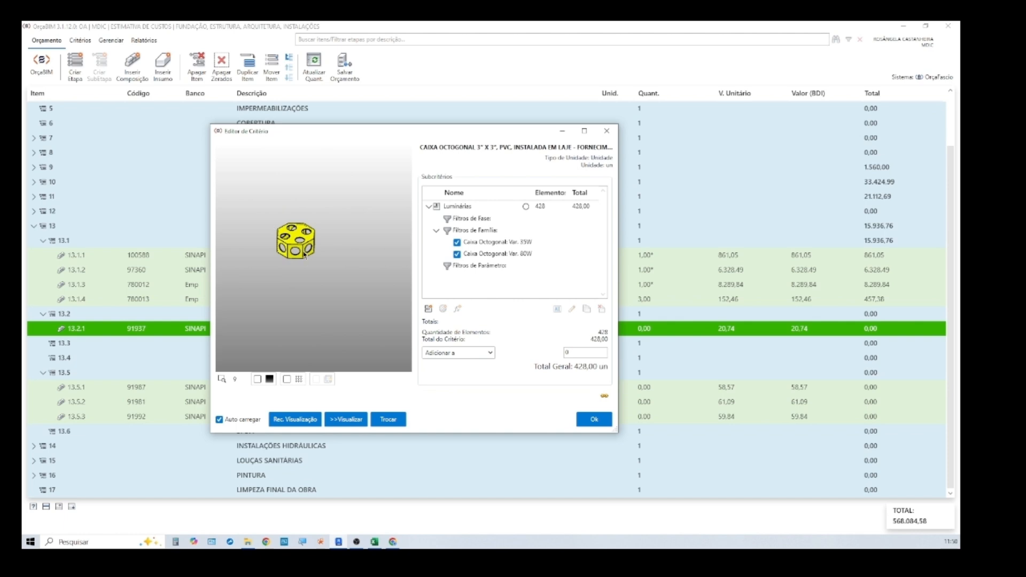
left_click(590, 420)
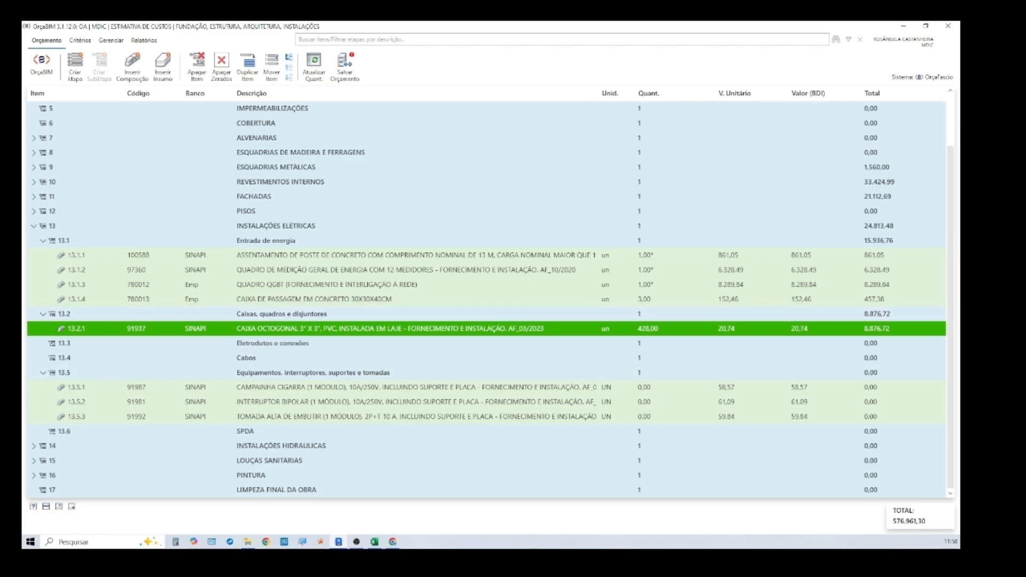
Start a category subcriterion on doorbell item 13.5.1 and set its category to Dispositivos de iluminação
left_click(415, 387)
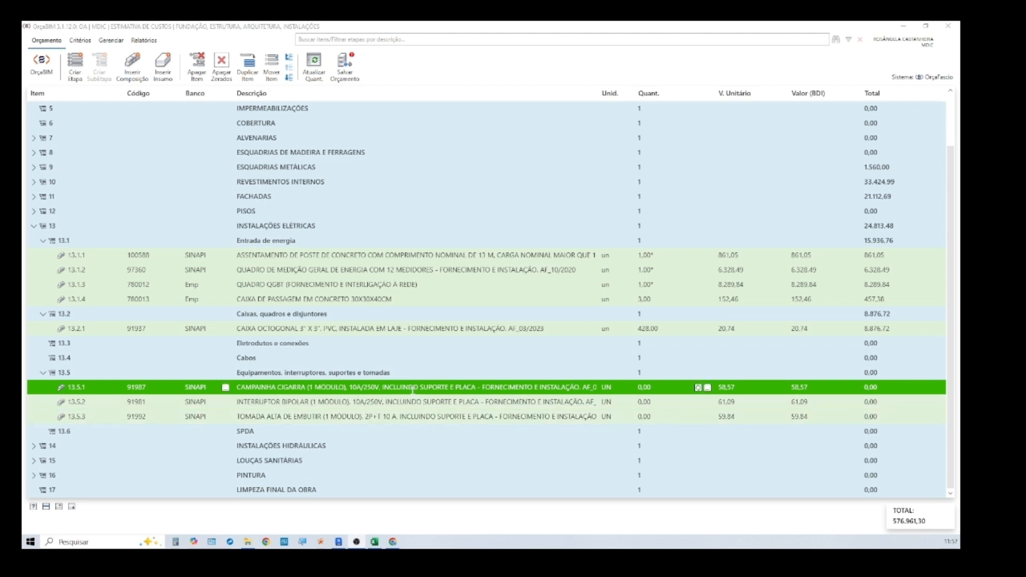
left_click(708, 389)
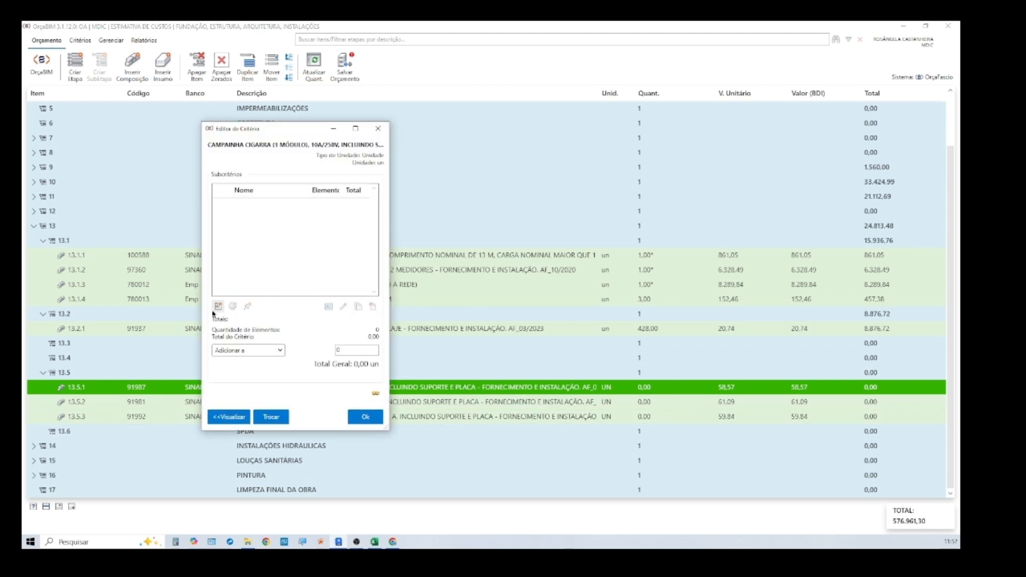
left_click(343, 255)
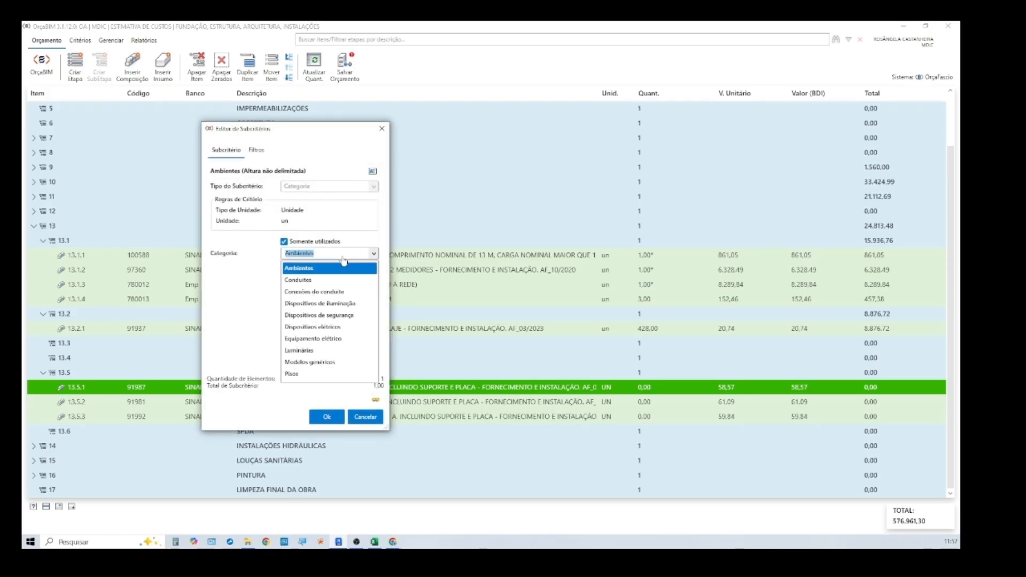
left_click(336, 303)
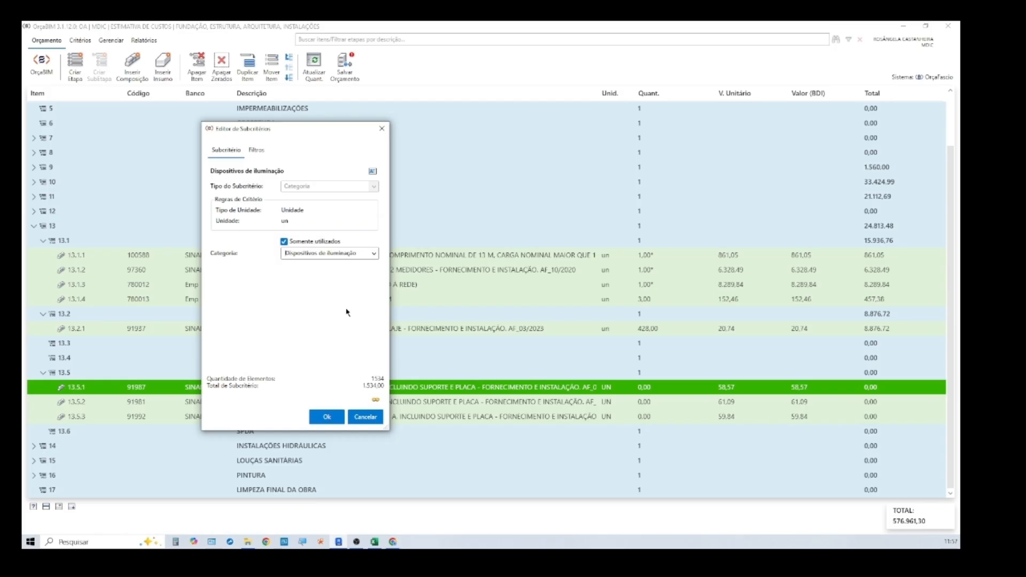
Add a family filter for 1.d_1 Pulsador para Campainha_Conjunto 4x2, type a.Pulsador para Campainha, and confirm the doorbell item's subcriterion and criterion
left_click(257, 152)
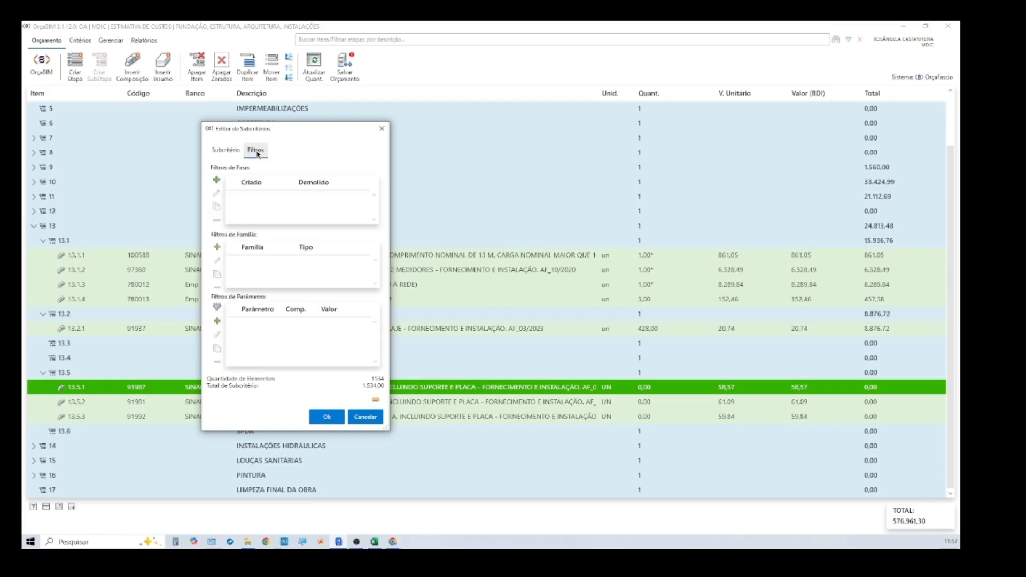
left_click(216, 247)
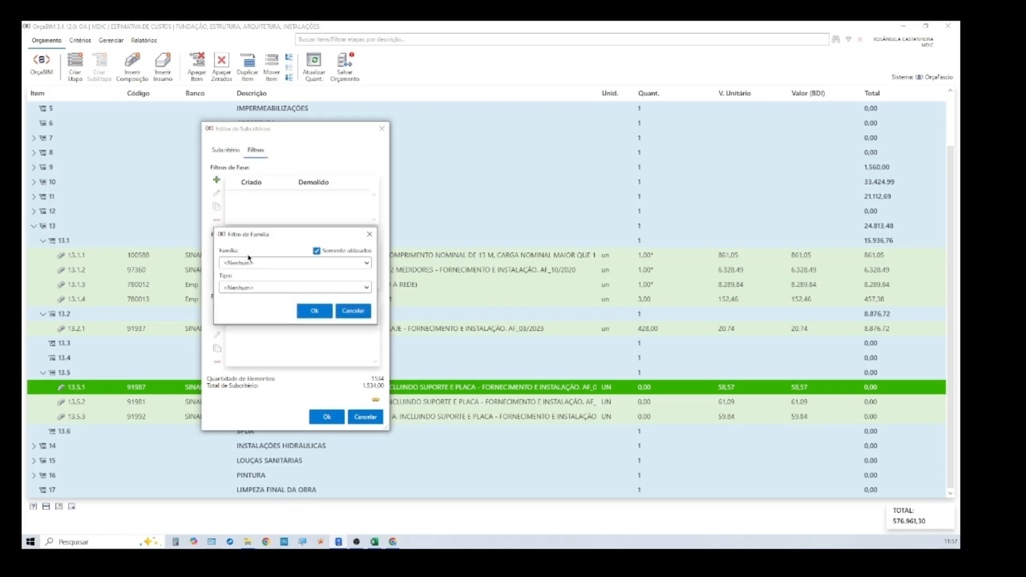
left_click(287, 269)
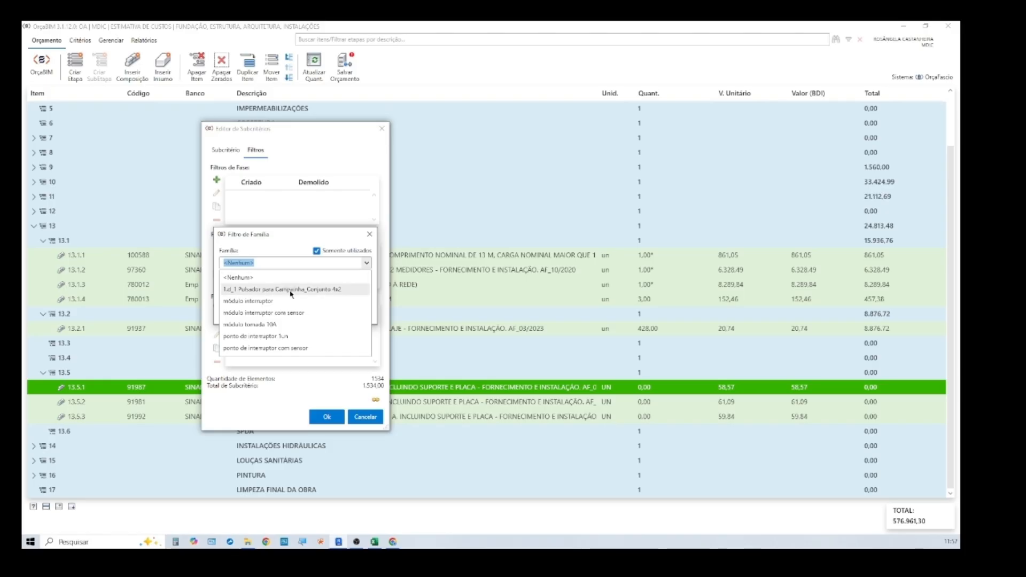
left_click(291, 289)
left_click(291, 289)
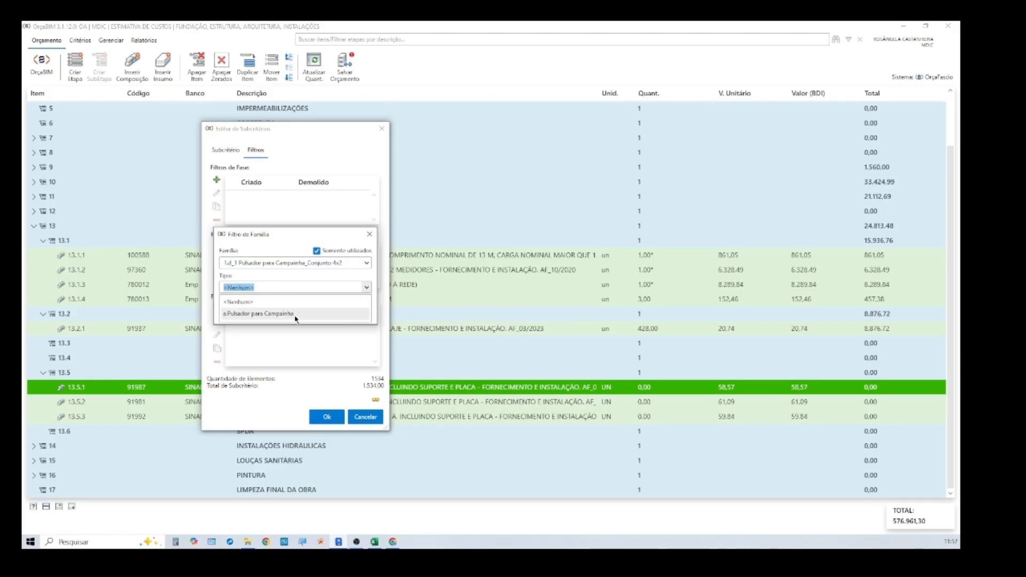
left_click(298, 316)
left_click(312, 311)
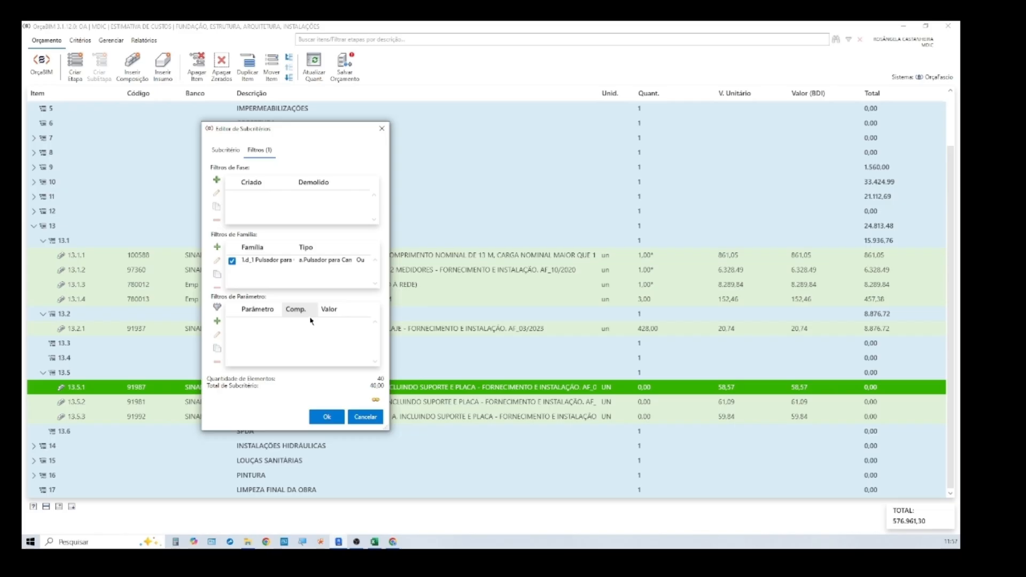
left_click(324, 418)
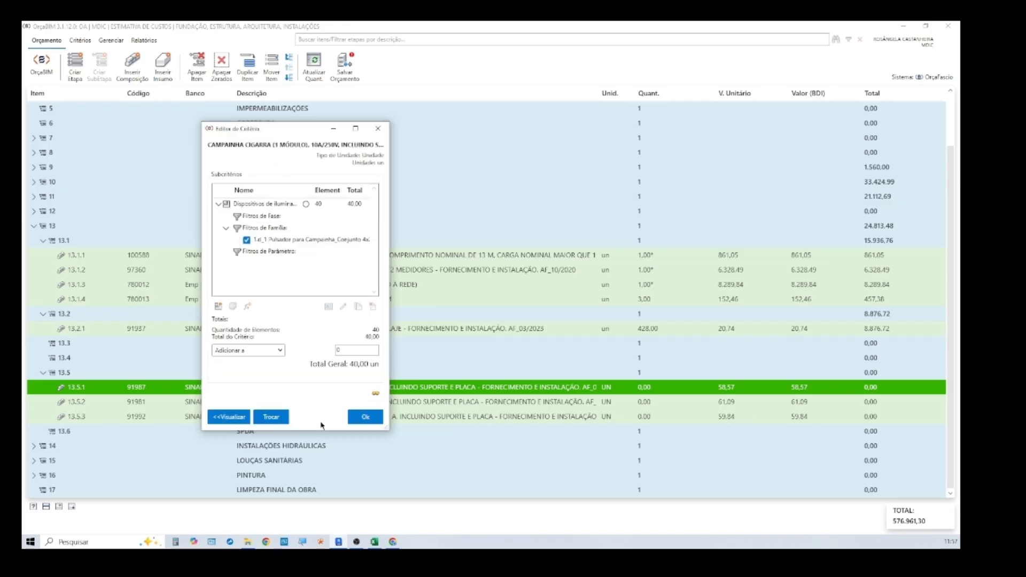
left_click(374, 416)
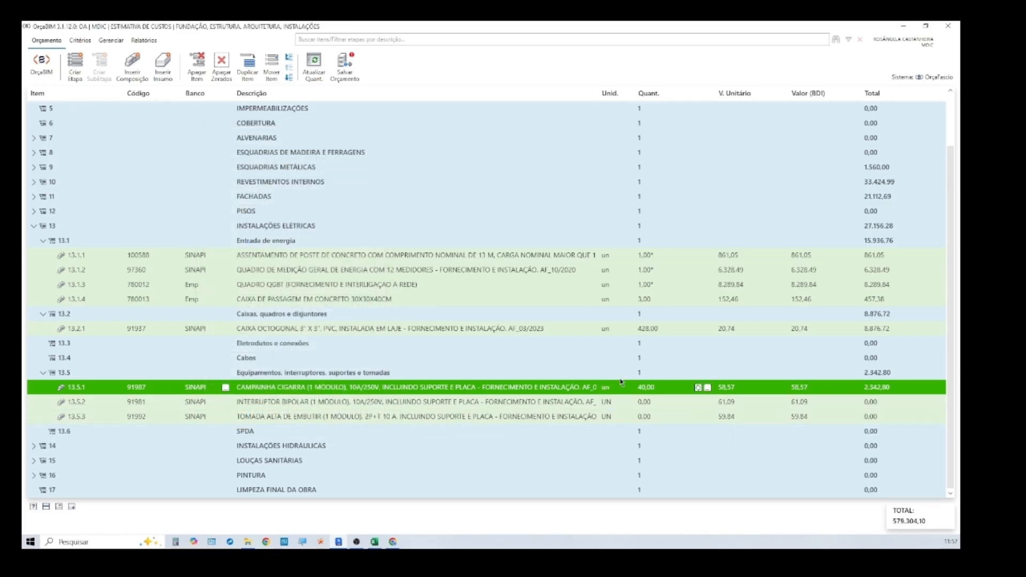
Inspect the filtered doorbell push buttons in the 3D preview of item 13.5.1's criterion
left_click(703, 388)
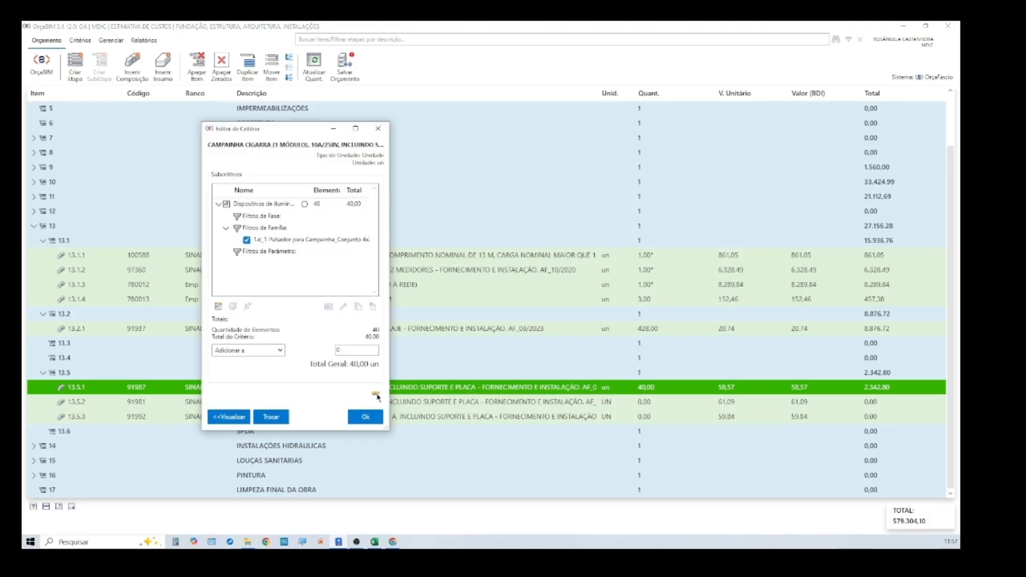
left_click(229, 416)
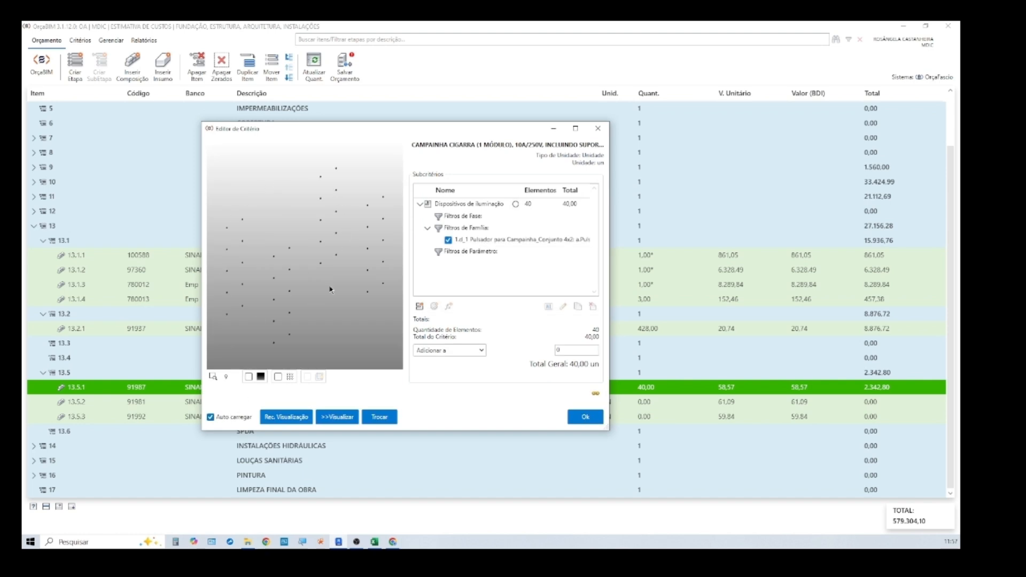
left_click(585, 417)
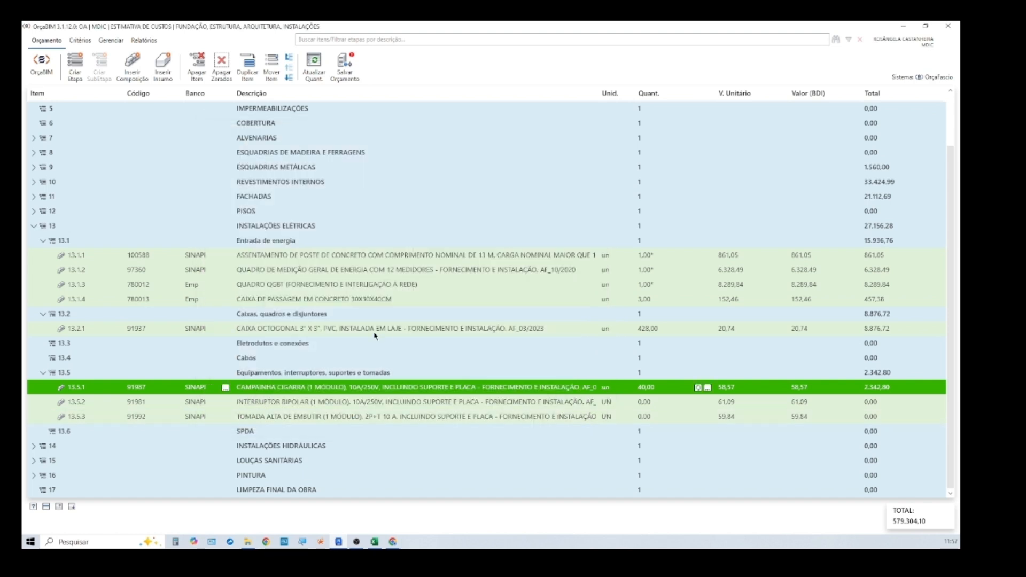
Start a category subcriterion on switch item 13.5.2 and set its category to Dispositivos de iluminação
left_click(655, 406)
left_click(707, 402)
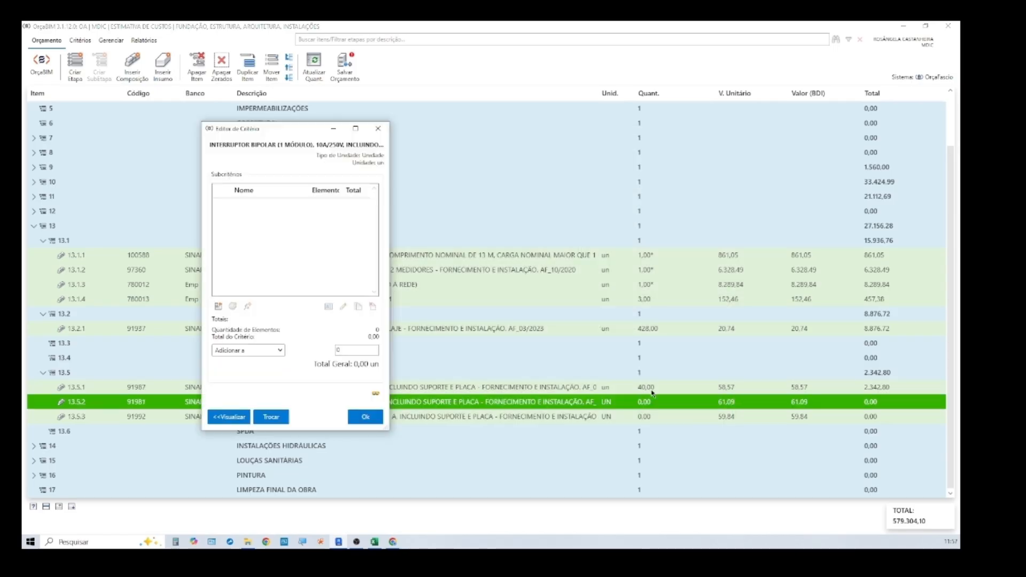
left_click(218, 306)
left_click(327, 254)
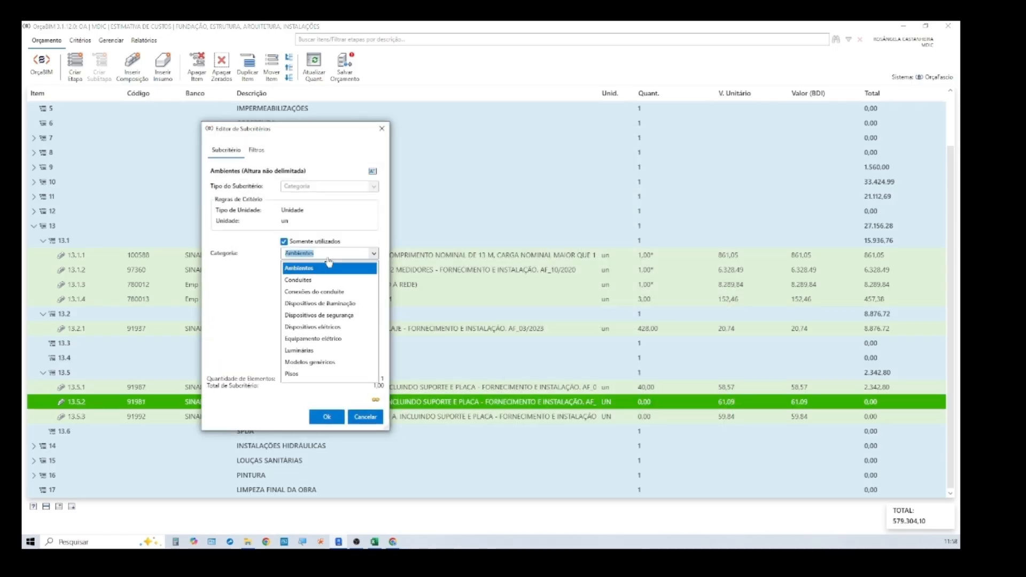
left_click(364, 303)
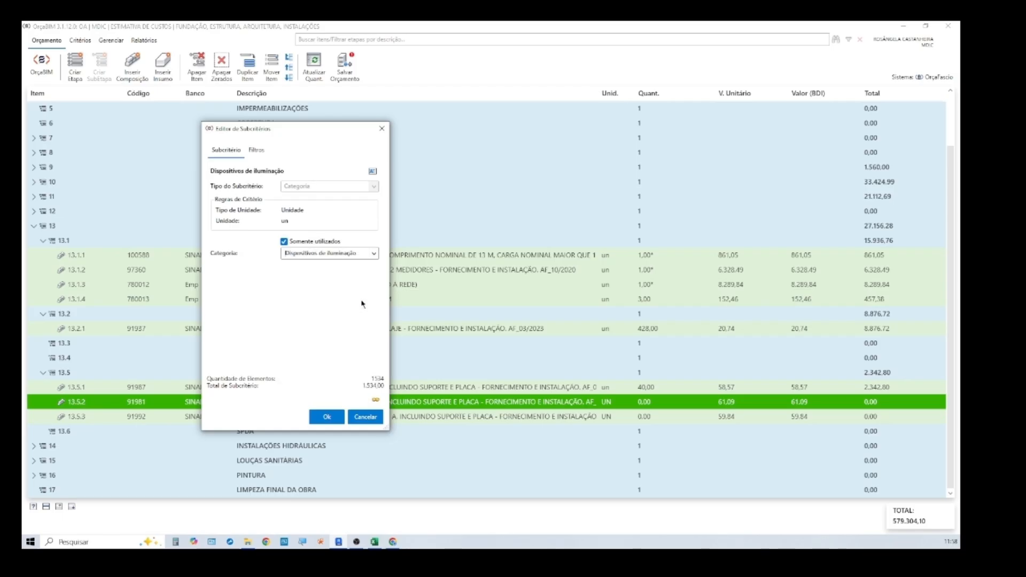
Add a family filter for módulo interruptor, type módulo interruptor, and confirm the subcriterion and criterion of item 13.5.2
left_click(256, 151)
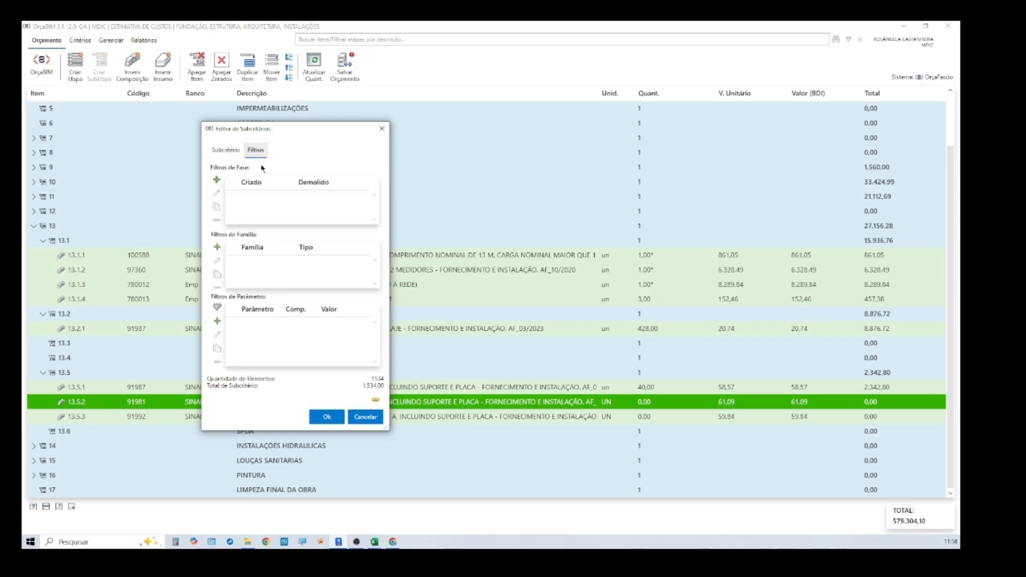
left_click(217, 247)
left_click(295, 264)
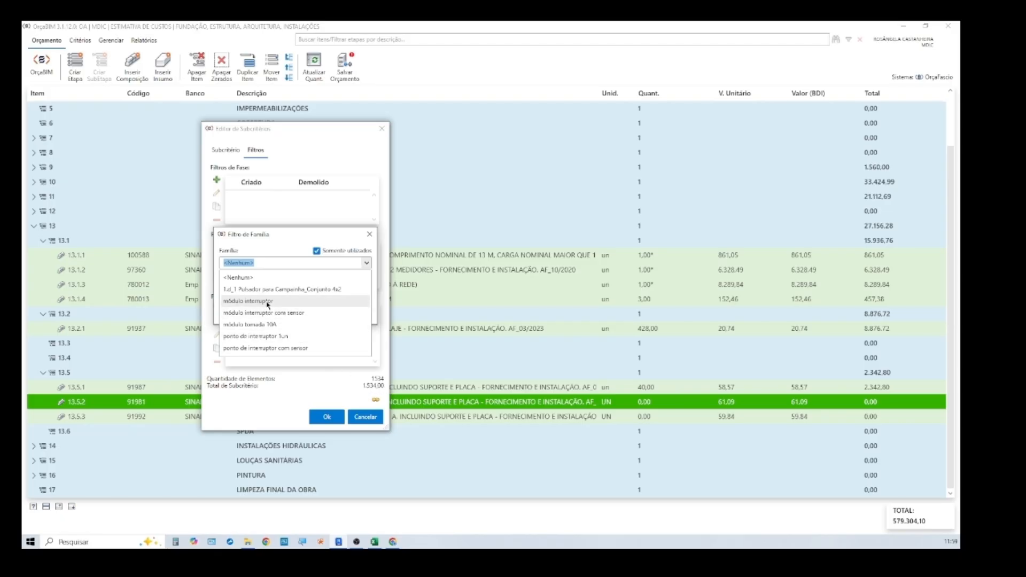
left_click(268, 301)
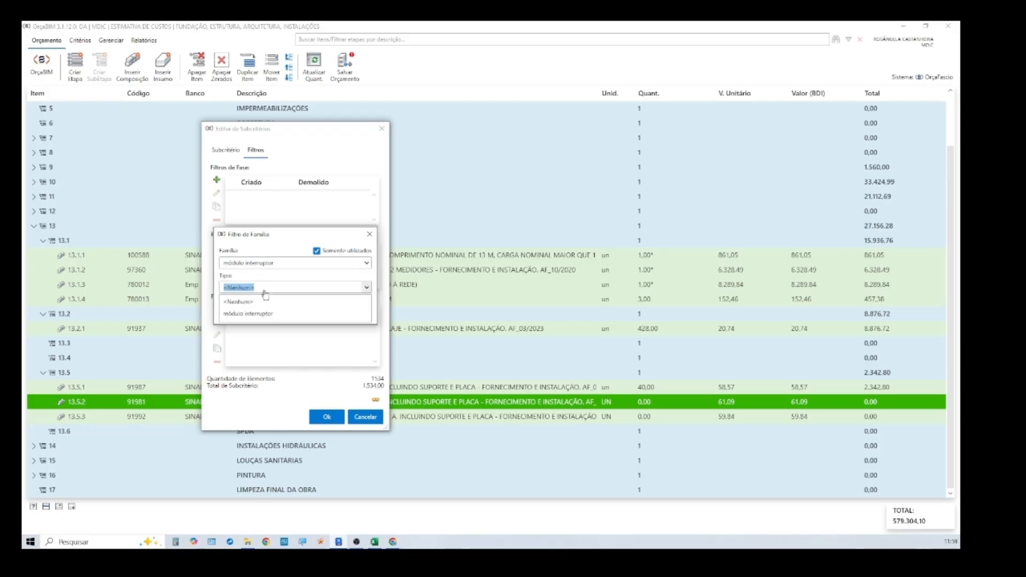
left_click(265, 288)
left_click(261, 316)
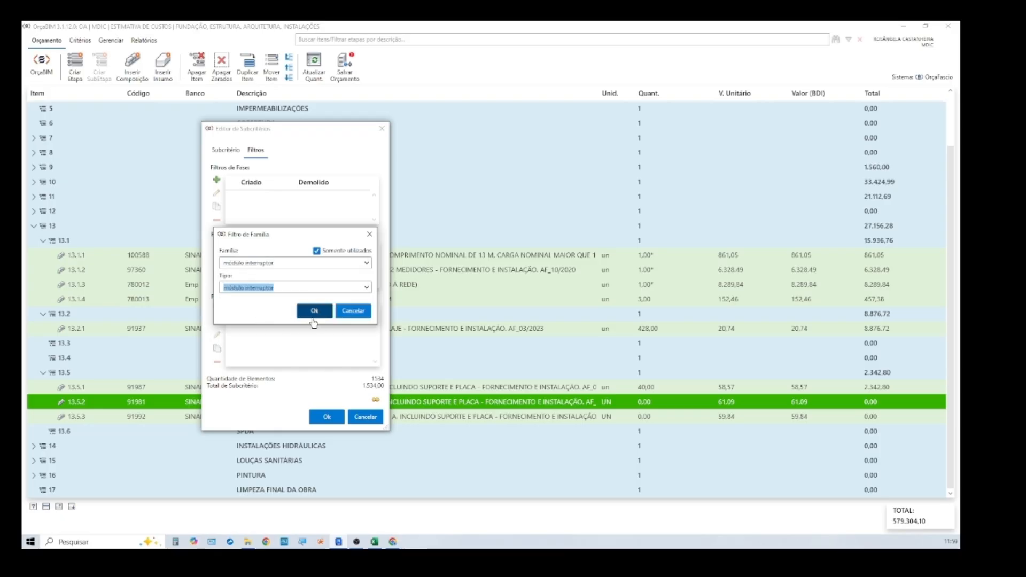
left_click(314, 311)
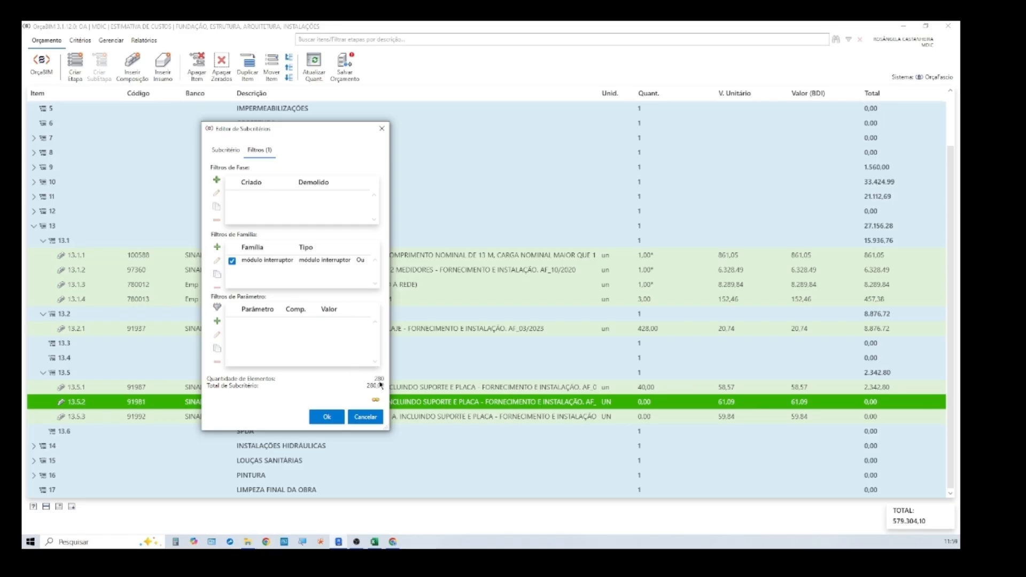
left_click(327, 417)
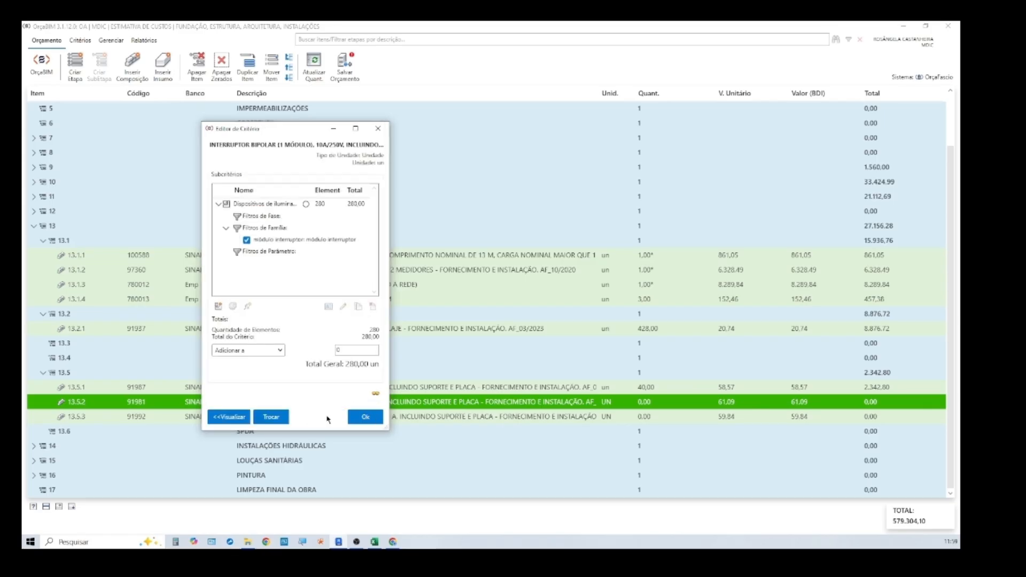
left_click(233, 419)
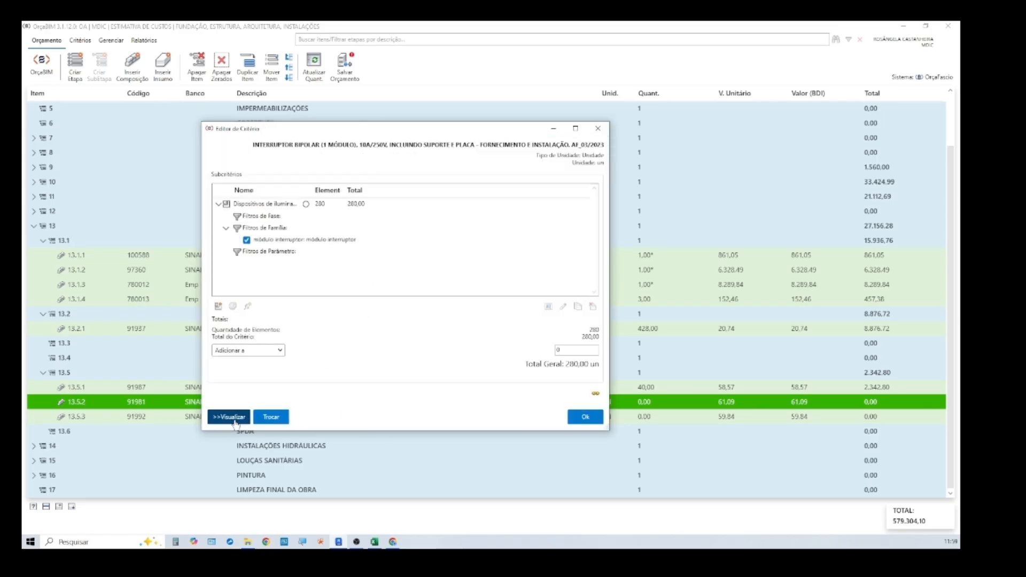
left_click(585, 417)
Start a category subcriterion on outlet item 13.5.3, set its category to Dispositivos de iluminação and show its filters
left_click(705, 417)
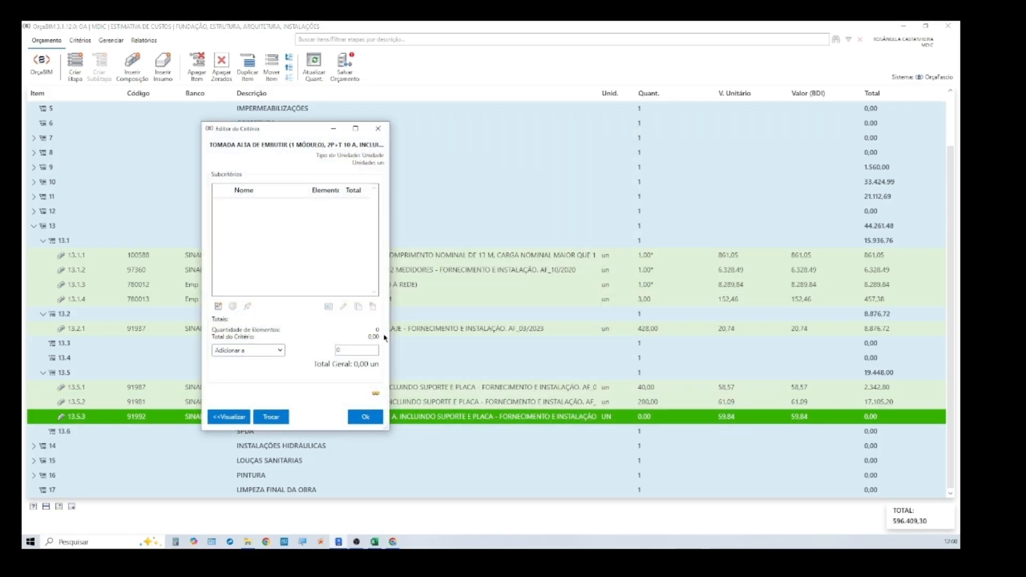
left_click(218, 306)
left_click(348, 256)
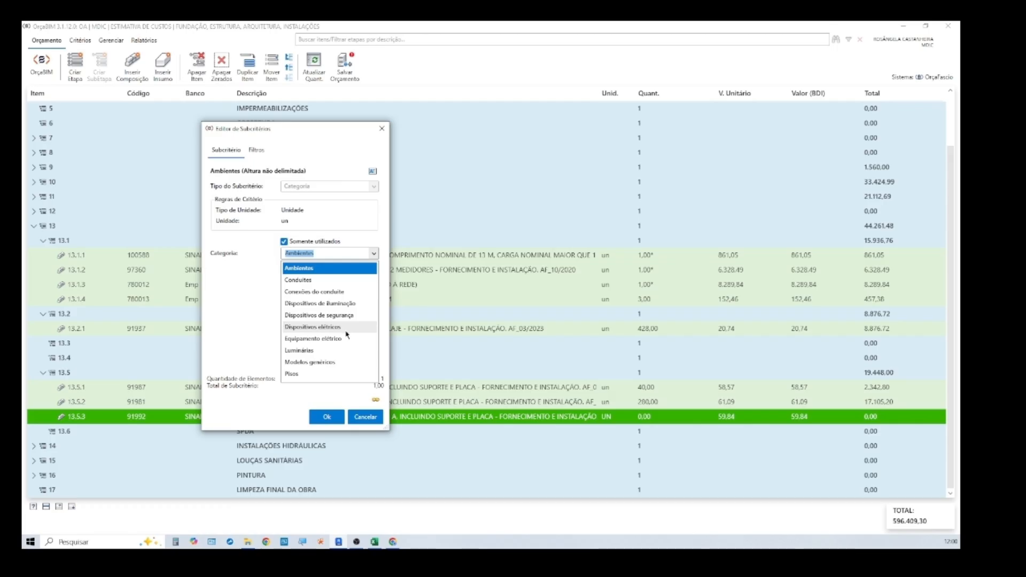
left_click(354, 306)
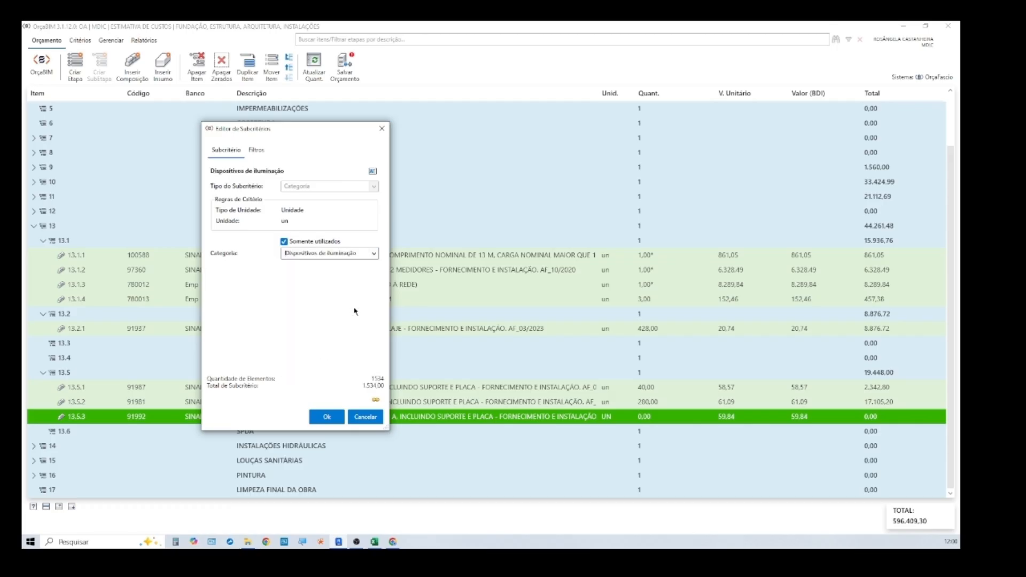
left_click(256, 150)
left_click(217, 247)
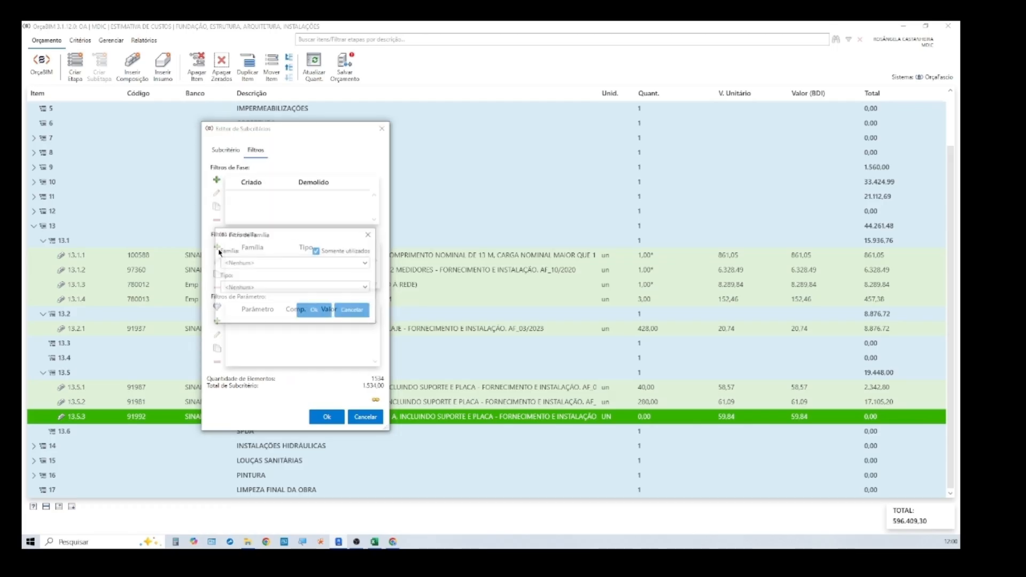
left_click(262, 264)
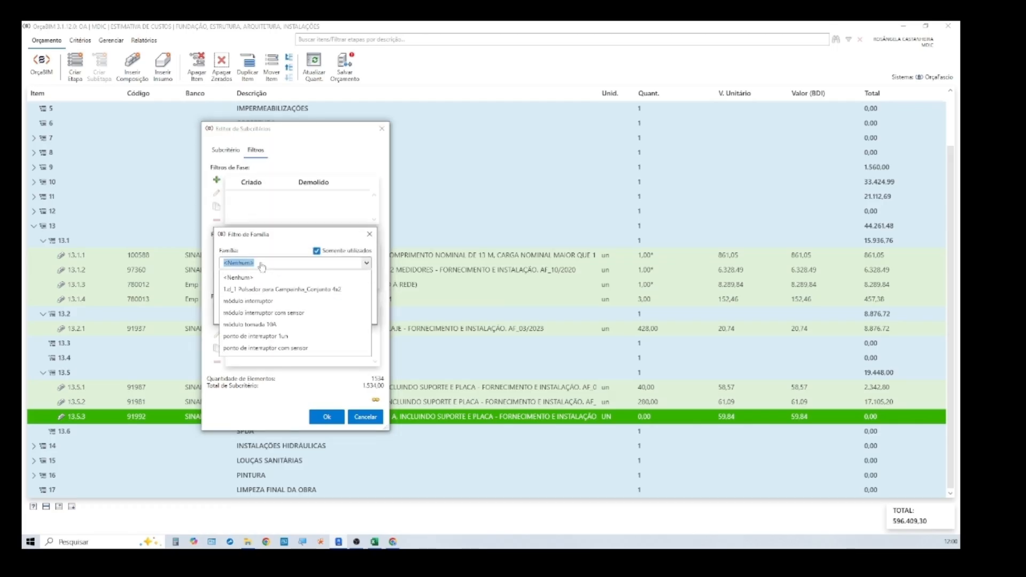
left_click(279, 313)
left_click(278, 288)
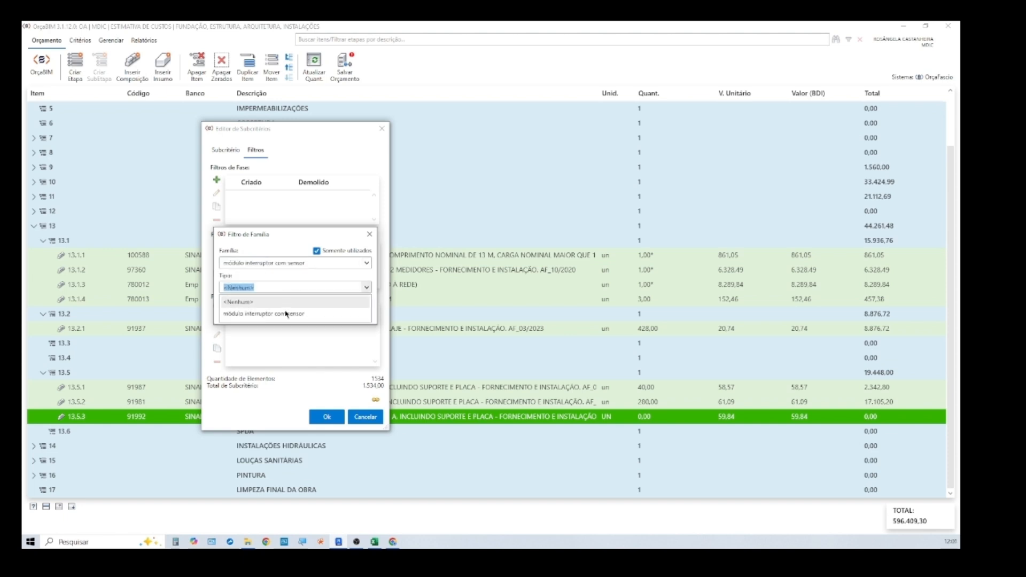
left_click(285, 313)
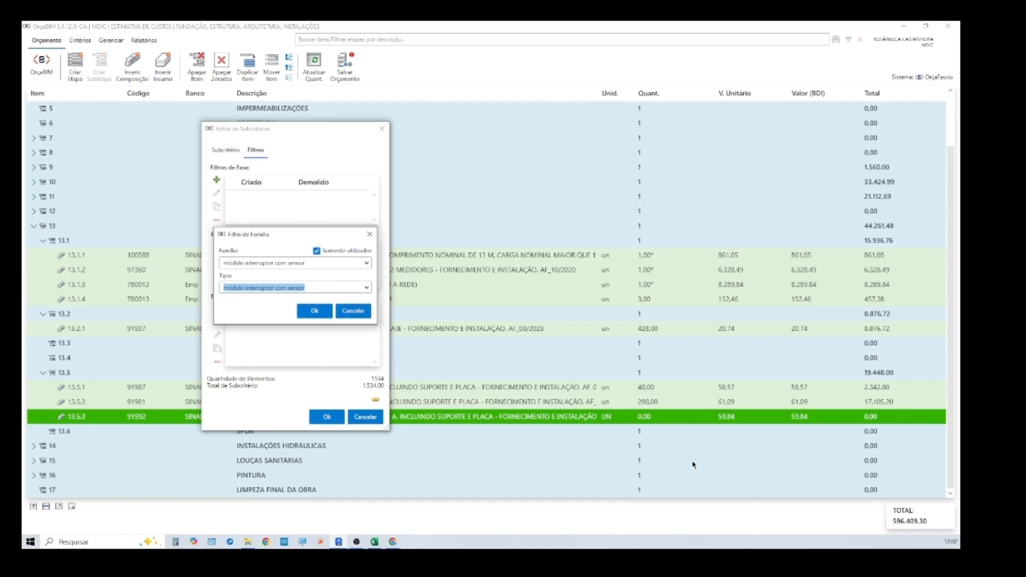
left_click(358, 314)
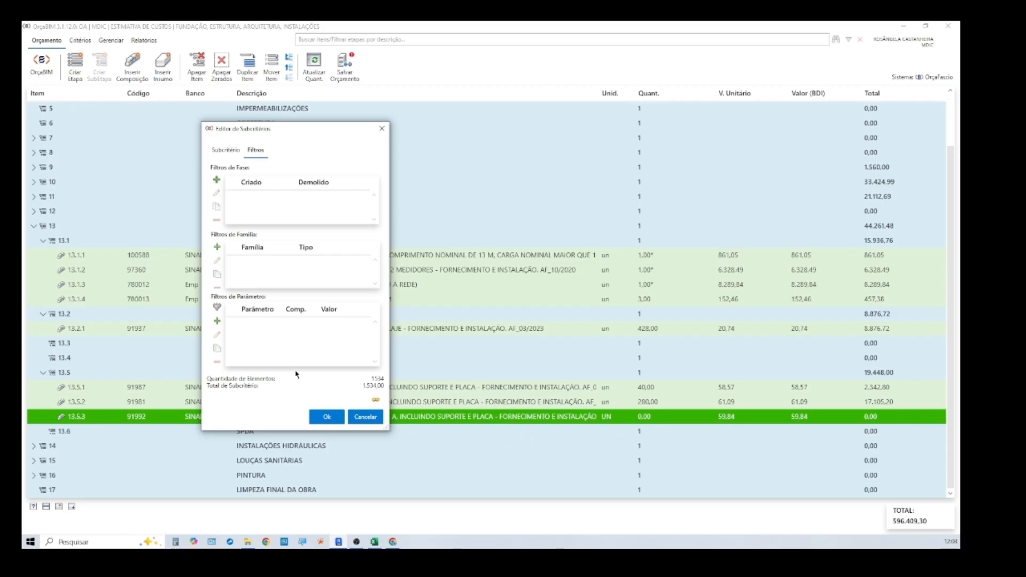
Add a family filter for módulo tomada 10A, type módulo tomada 10A branca, and confirm the subcriterion and criterion of item 13.5.3
left_click(216, 247)
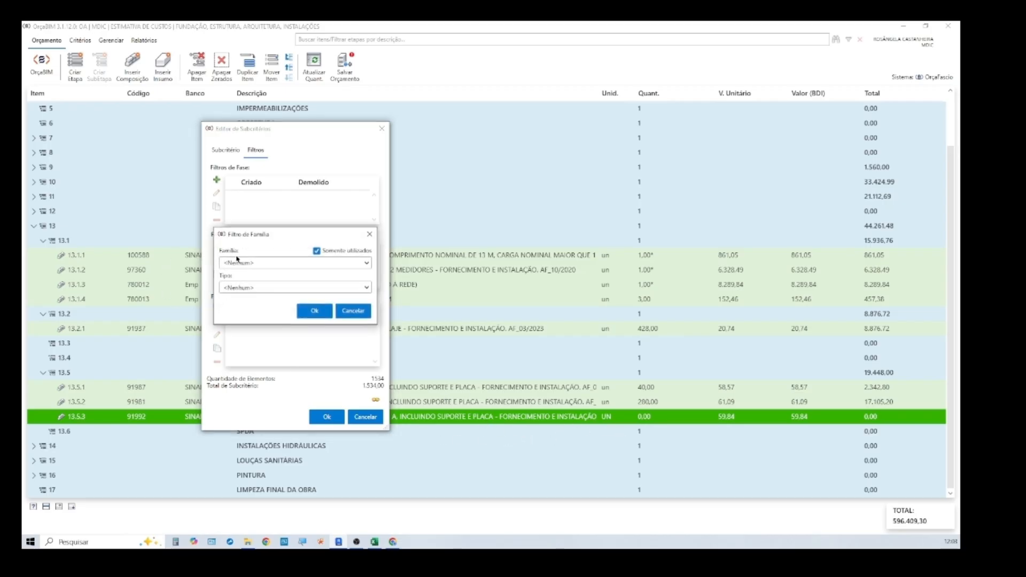
left_click(302, 271)
left_click(309, 333)
left_click(310, 287)
left_click(298, 314)
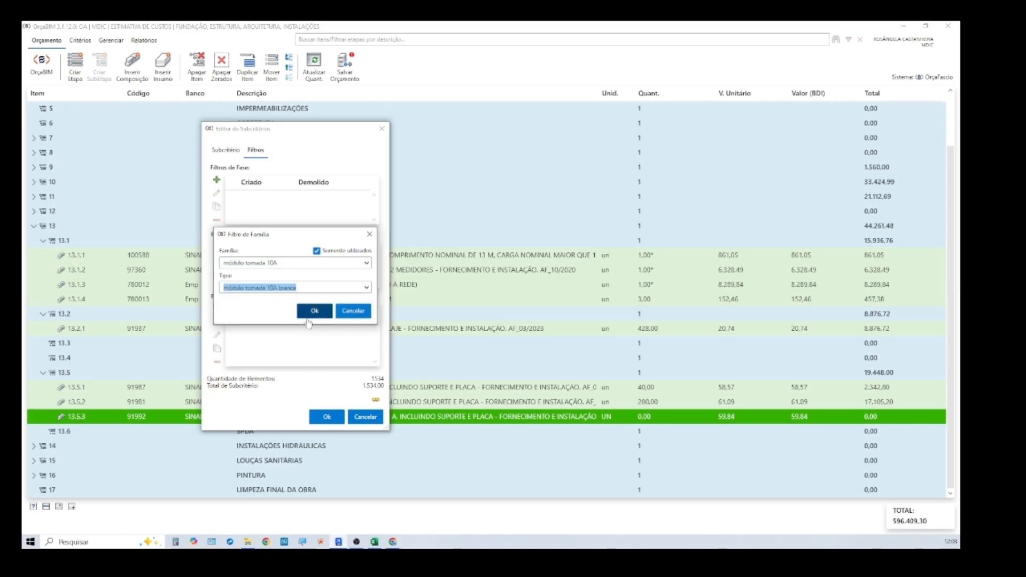
left_click(309, 315)
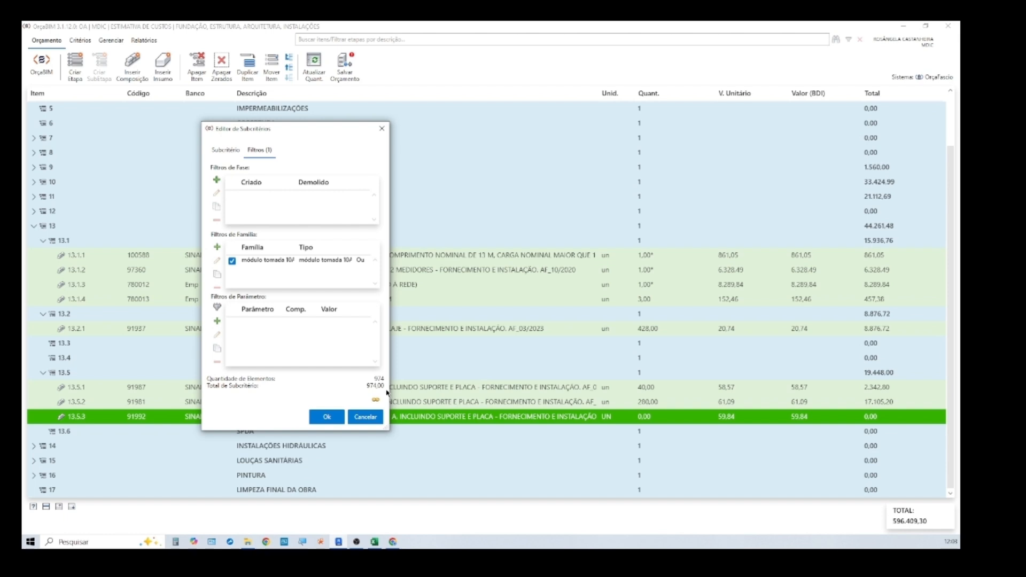
left_click(327, 417)
left_click(365, 417)
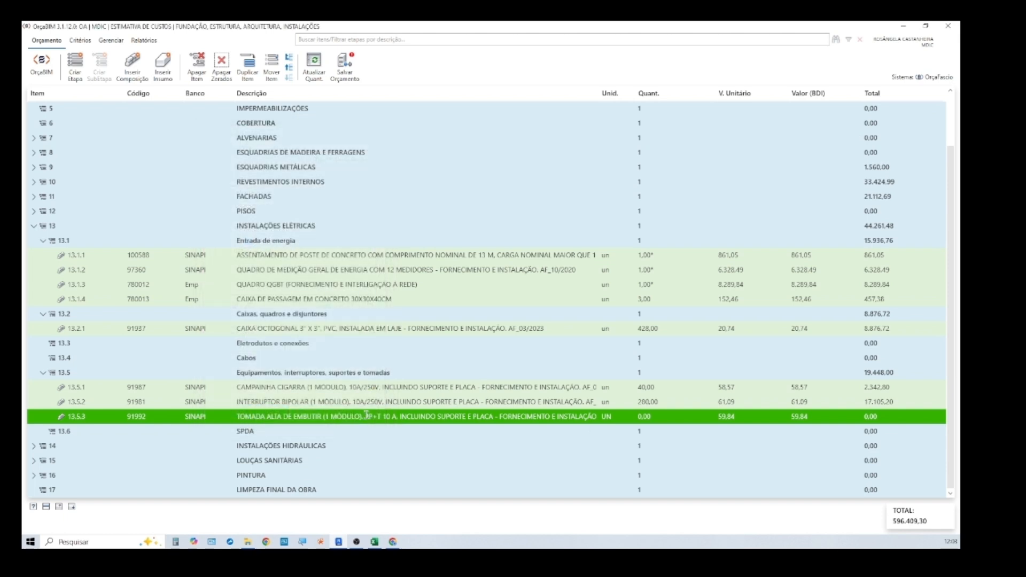
Preview the elements of outlet item 13.5.3 and start a second subcriterion in its criterion with category Modelos genéricos
double_click(706, 417)
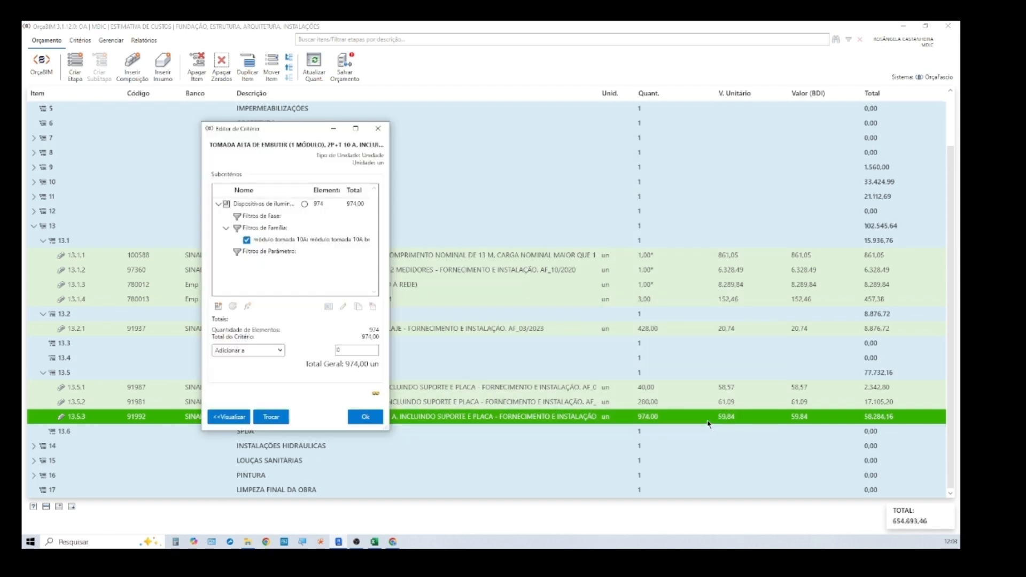
left_click(227, 421)
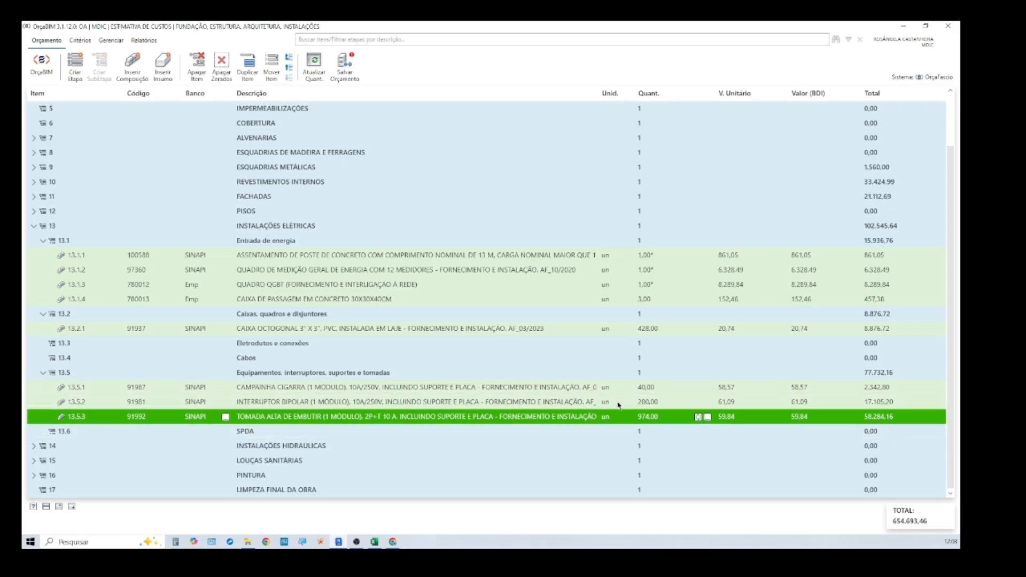
left_click(707, 416)
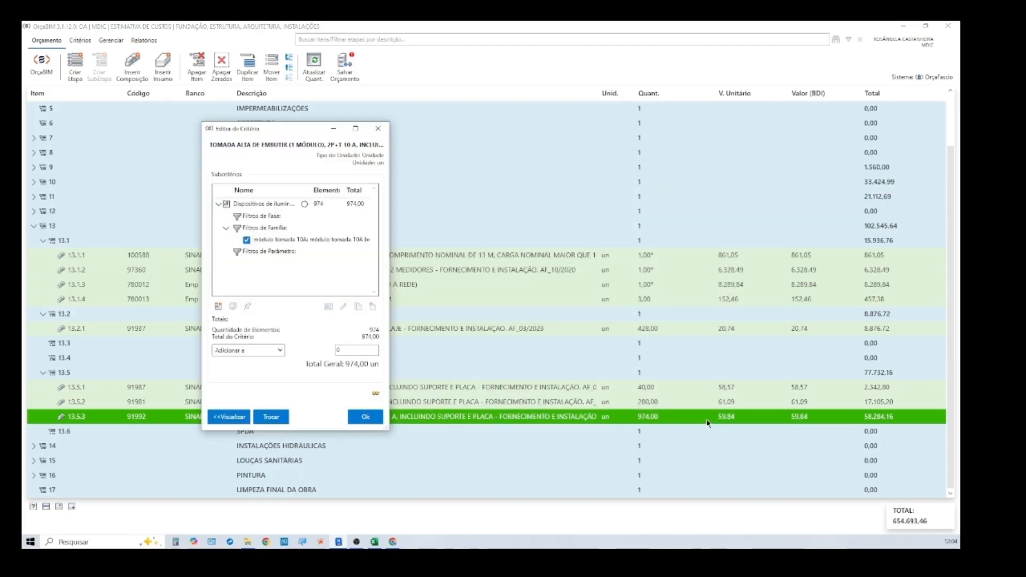
left_click(219, 306)
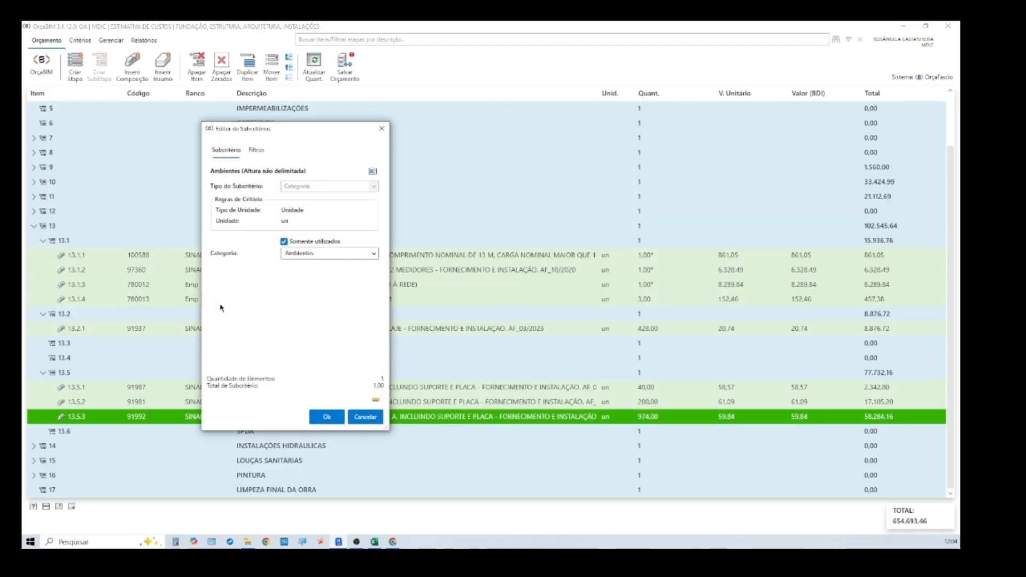
left_click(373, 254)
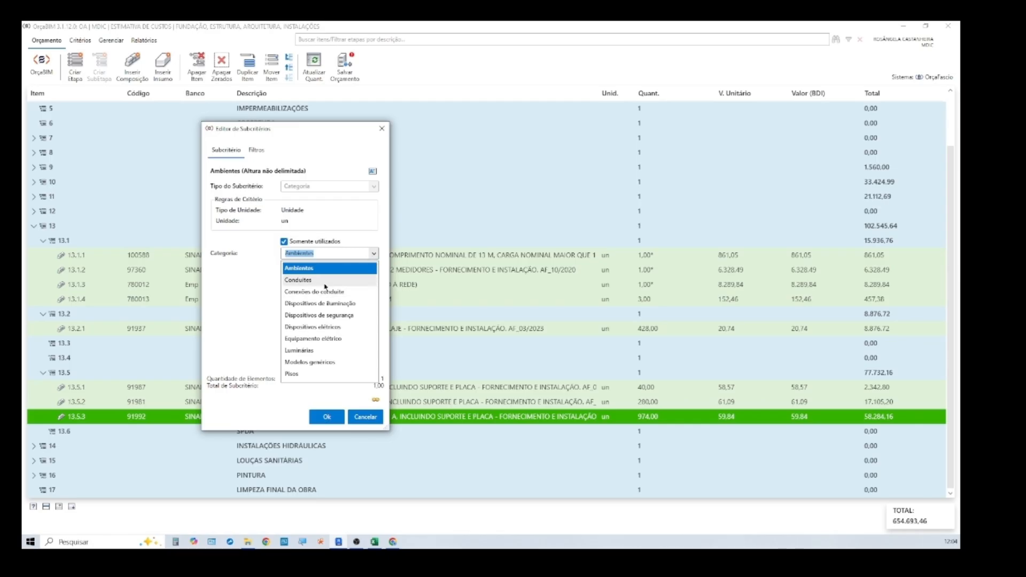
left_click(320, 363)
left_click(256, 150)
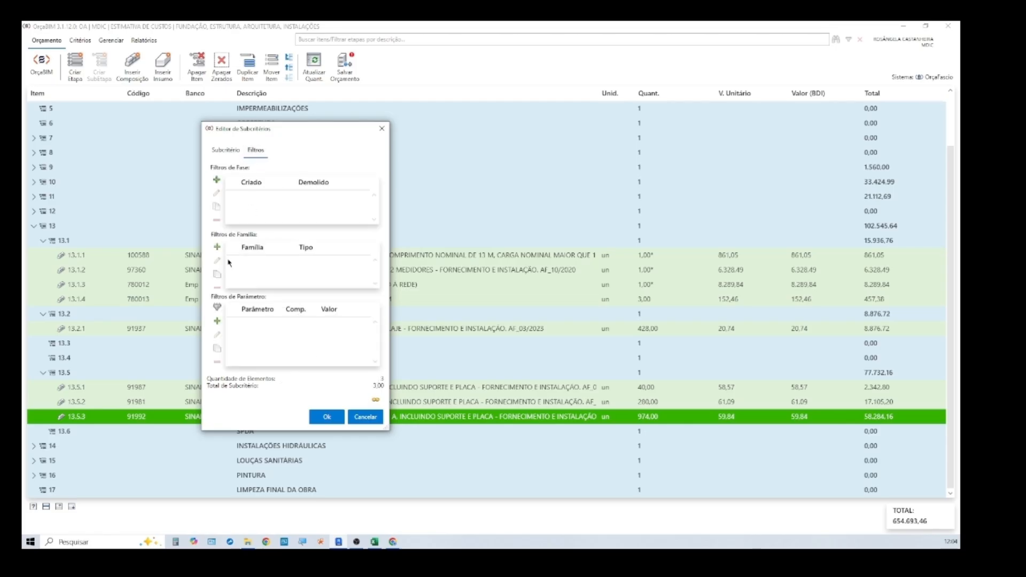
Add a family filter for TD-CAIXA ELETRICA, type TD-CAIXA ELETRICA 0,60x0,60m, then preview the elements and confirm the criterion of item 13.5.3
left_click(217, 247)
left_click(264, 263)
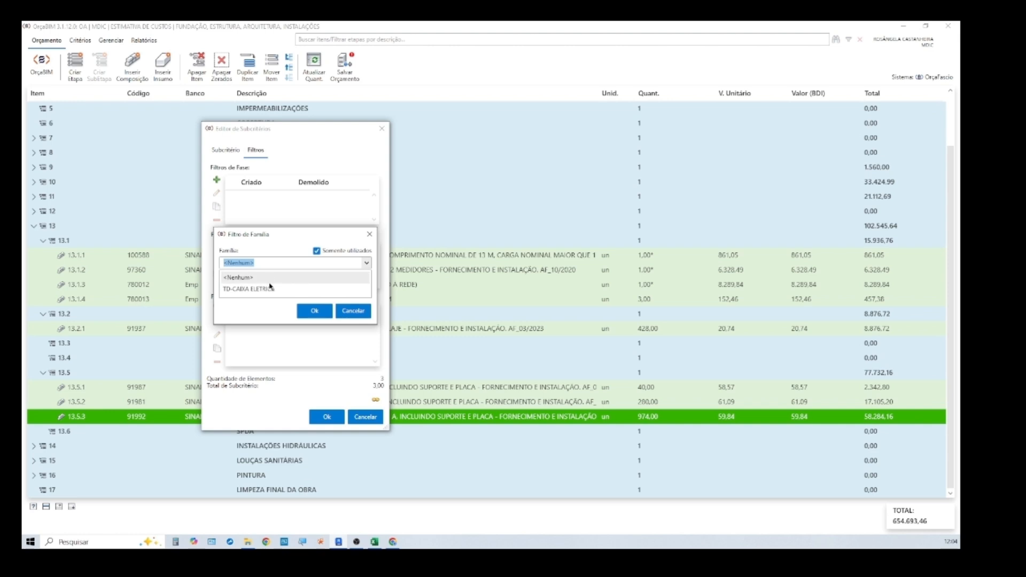
left_click(269, 288)
left_click(276, 287)
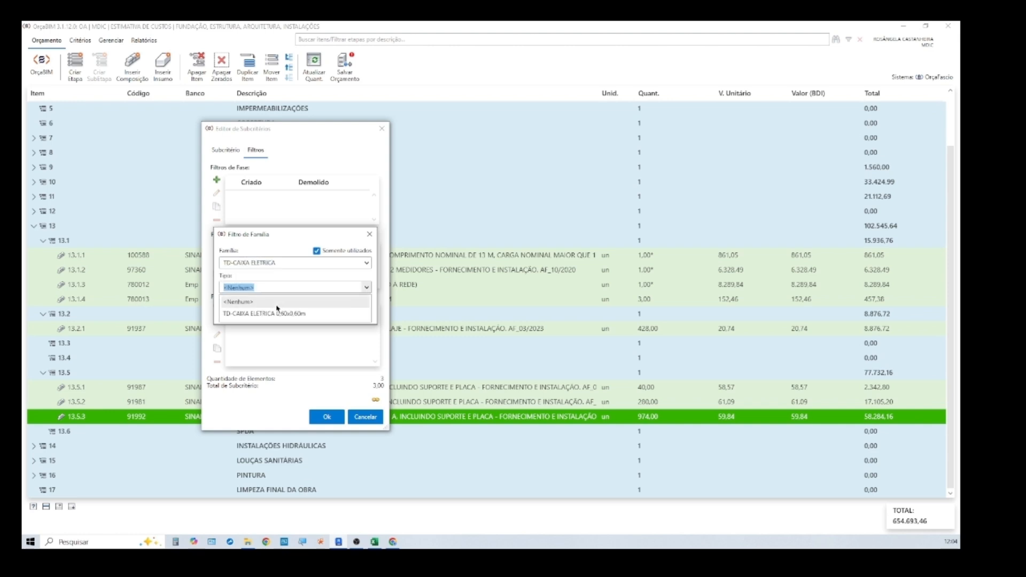
left_click(278, 314)
left_click(312, 316)
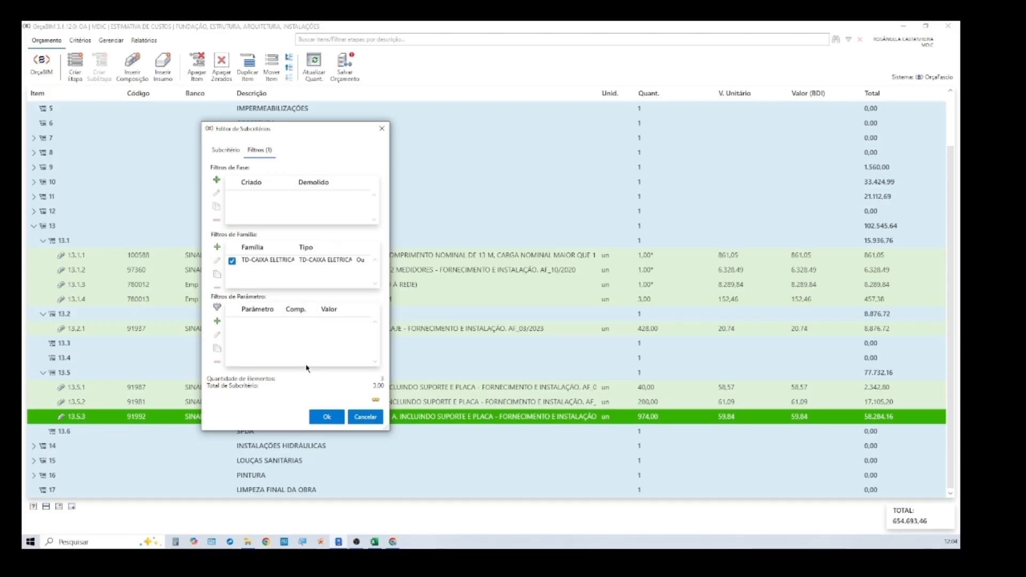
left_click(326, 416)
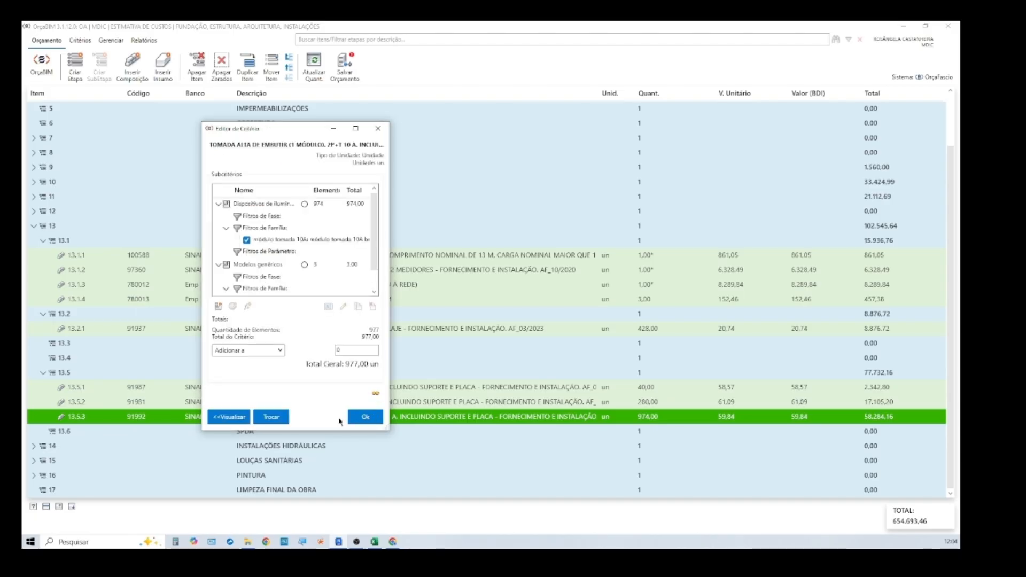
left_click(229, 417)
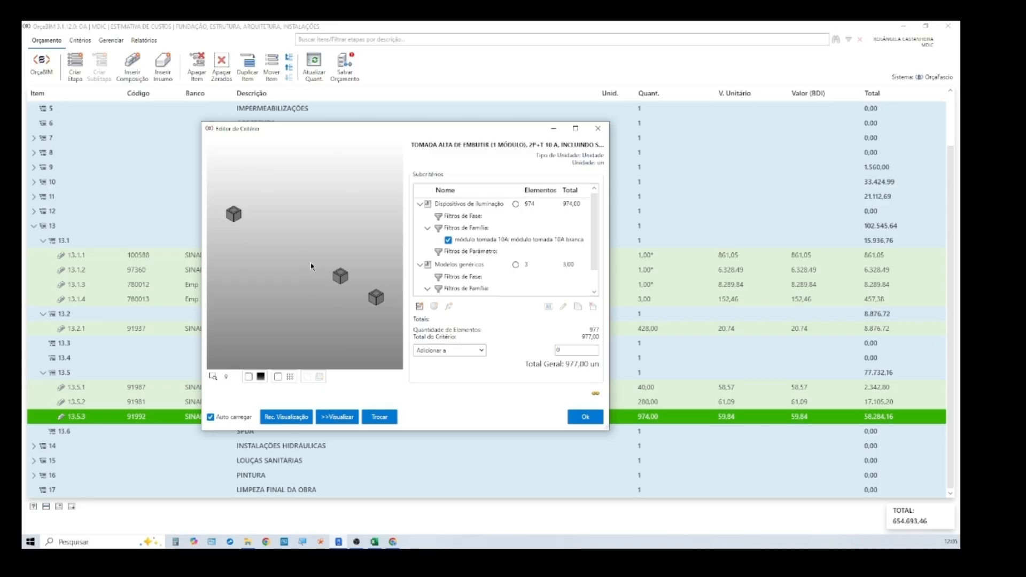
left_click(585, 417)
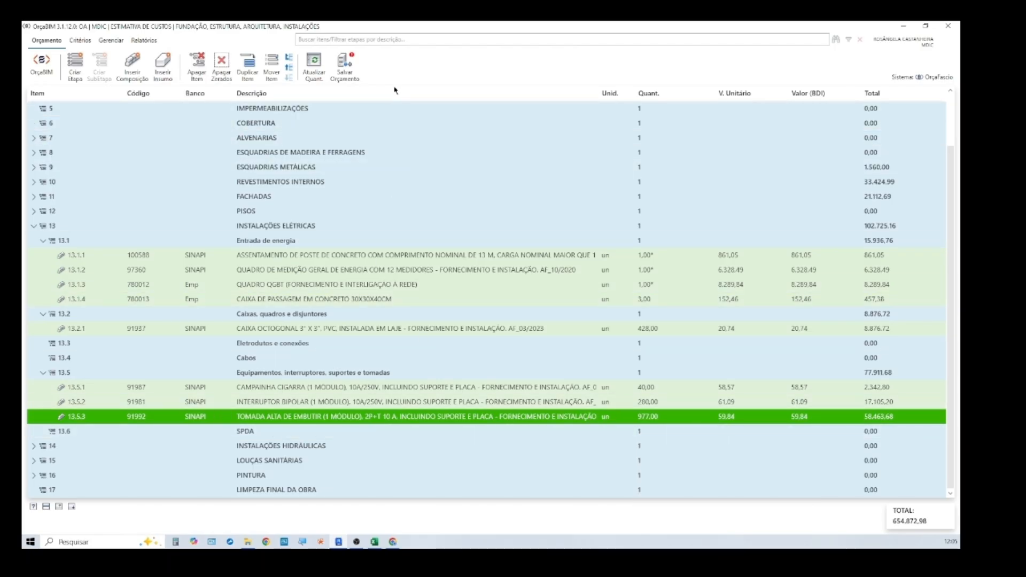
Save the budget to the cloud and open the FUNDAÇÃO, ESTRUTURA, ARQUITETURA, INSTALAÇÕES budget from the MDIC folder in the OrçaFascio web platform
left_click(354, 61)
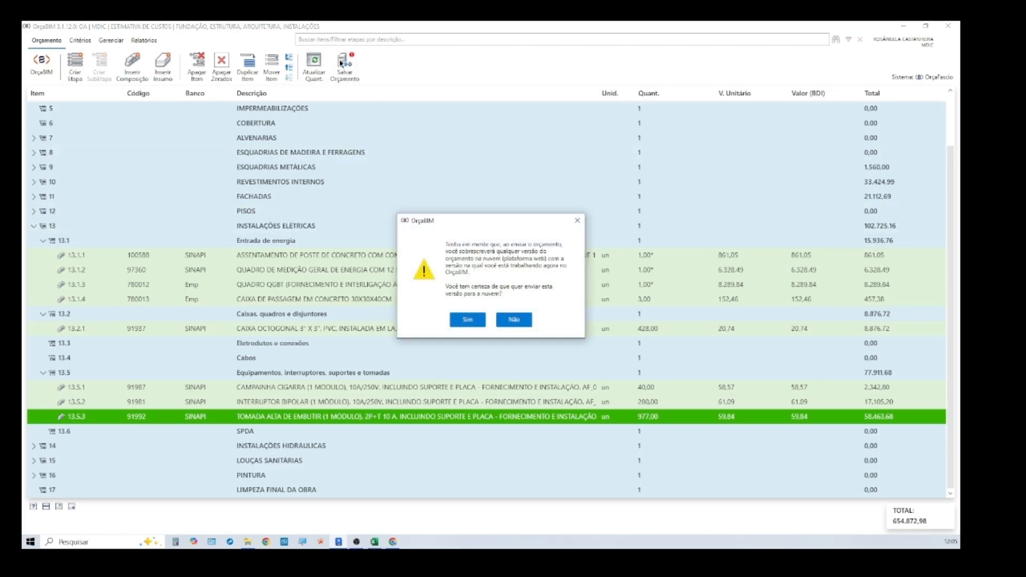
left_click(465, 320)
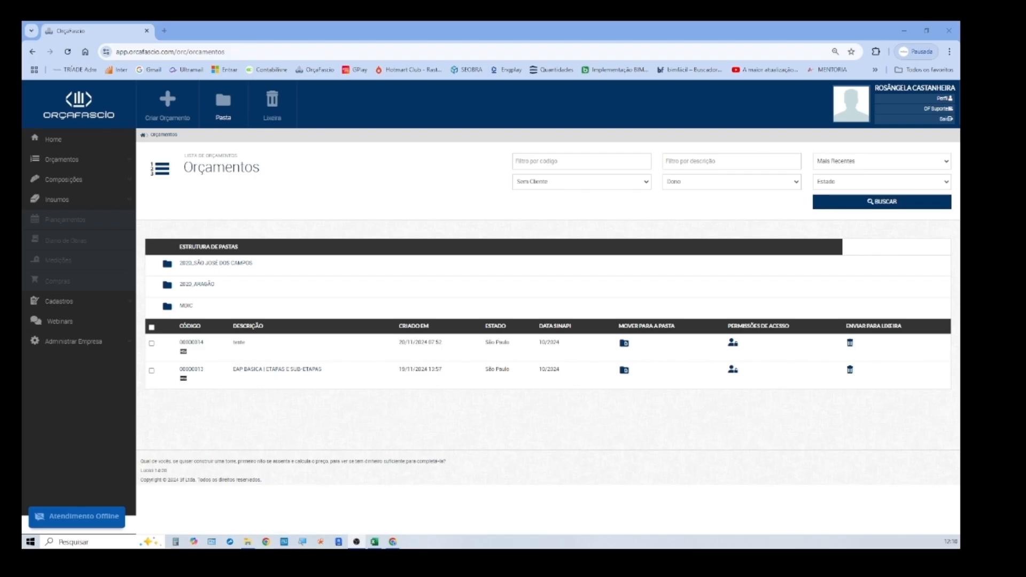
left_click(194, 306)
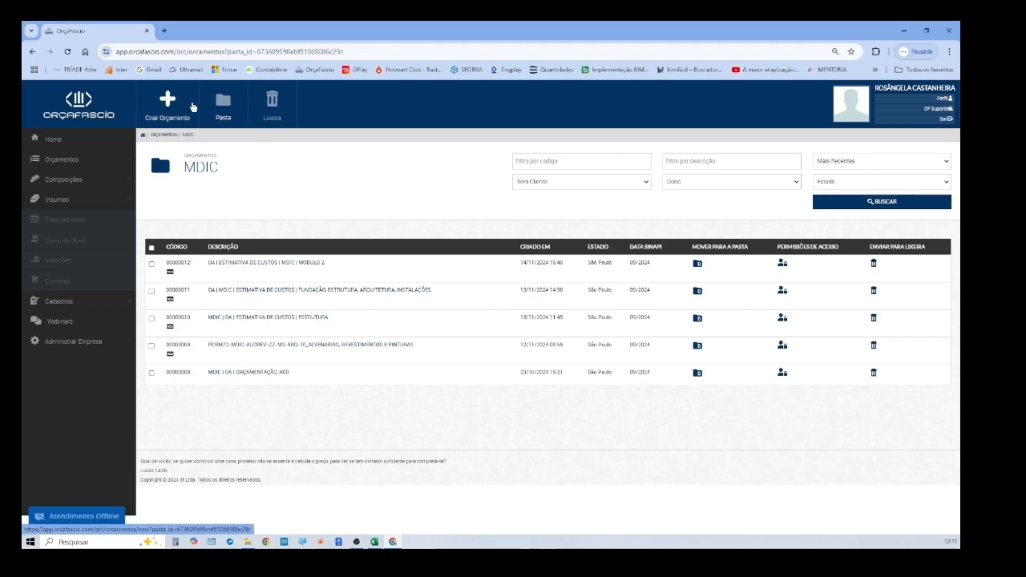
left_click(291, 294)
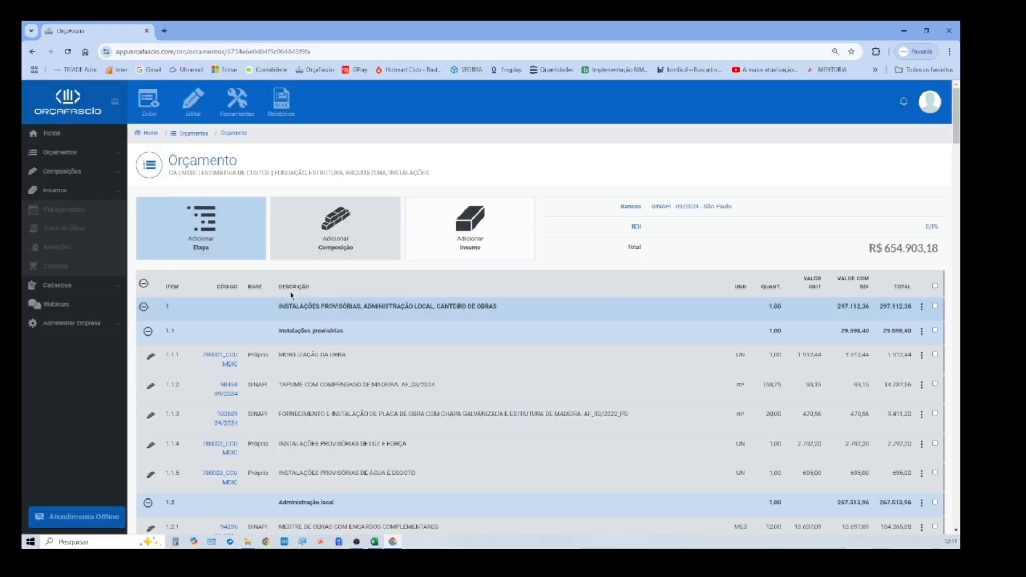
Examine the stages and items of the web budget, especially the quantities and values under INSTALAÇÕES ELÉTRICAS
scroll(524, 364, "down", 5)
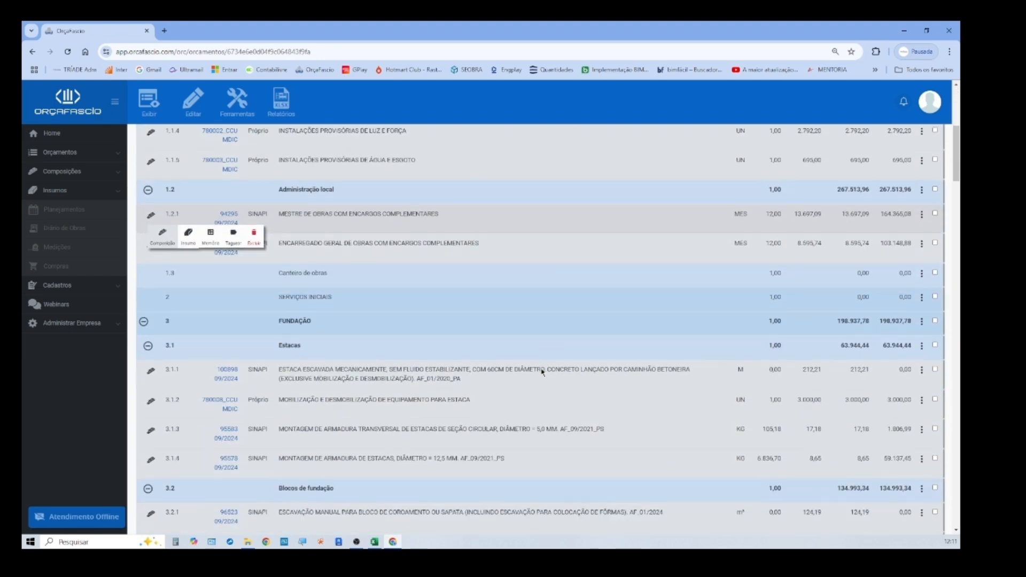
scroll(542, 372, "down", 6)
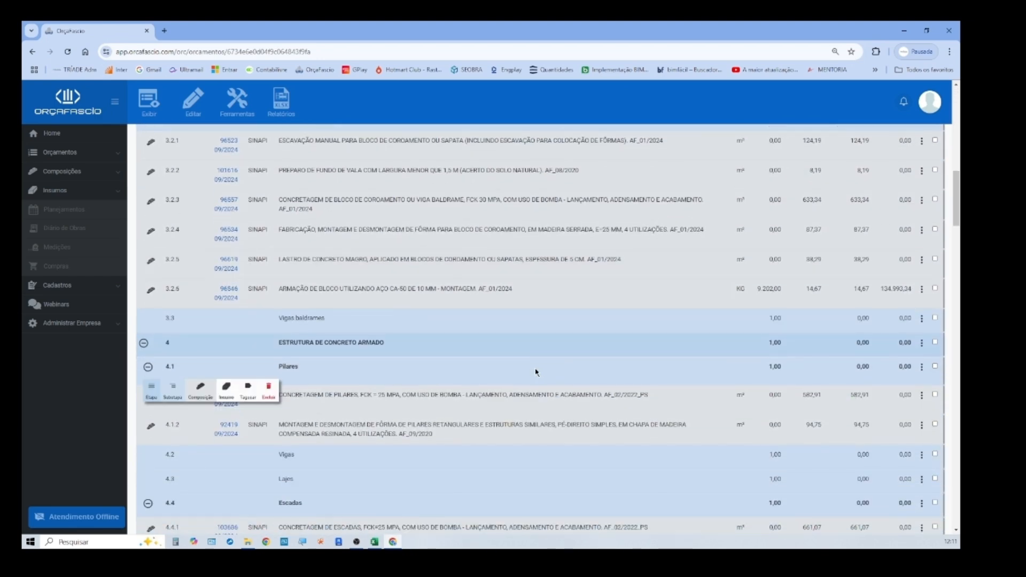
scroll(536, 373, "down", 6)
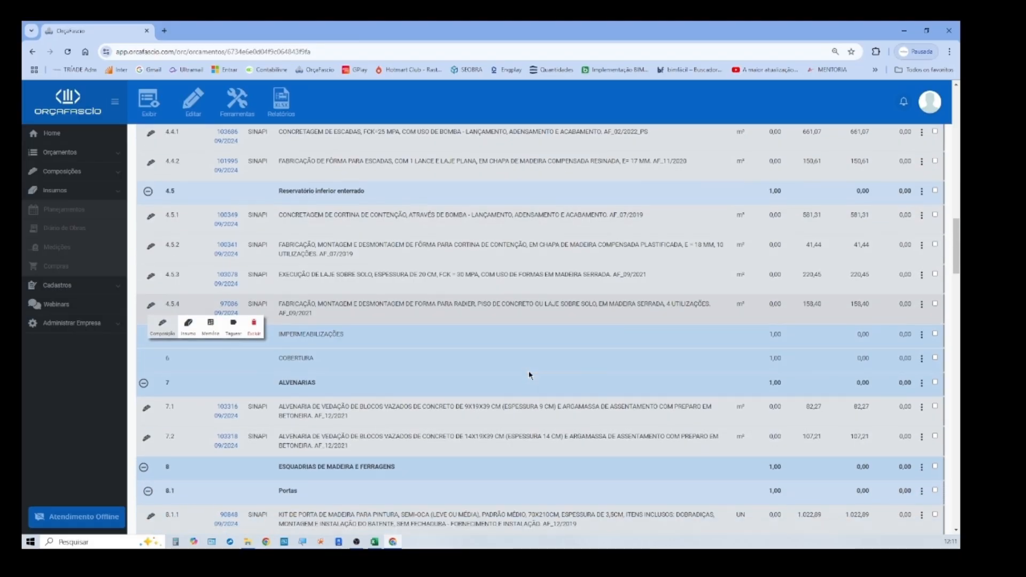
scroll(529, 375, "down", 6)
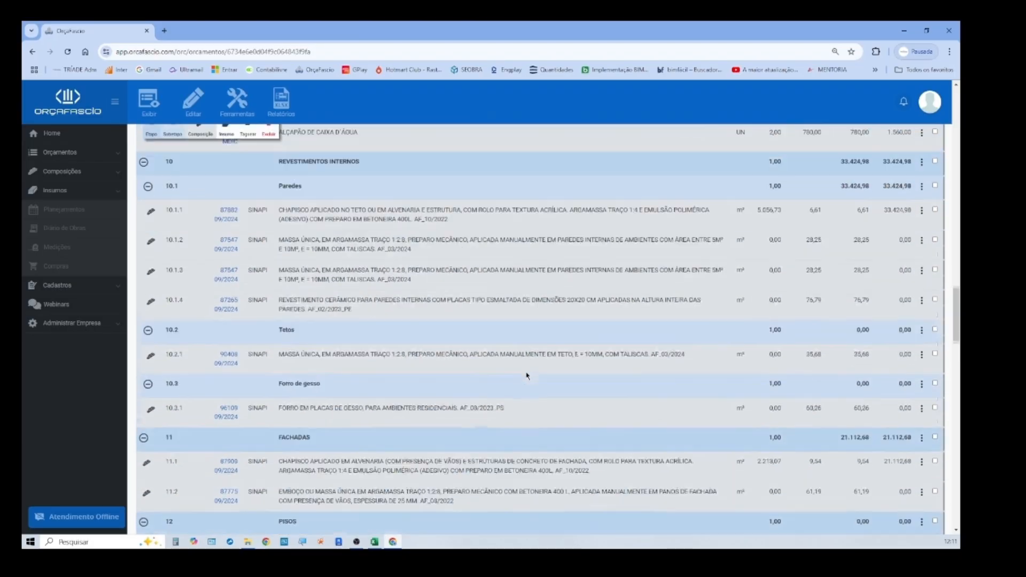
scroll(527, 375, "down", 6)
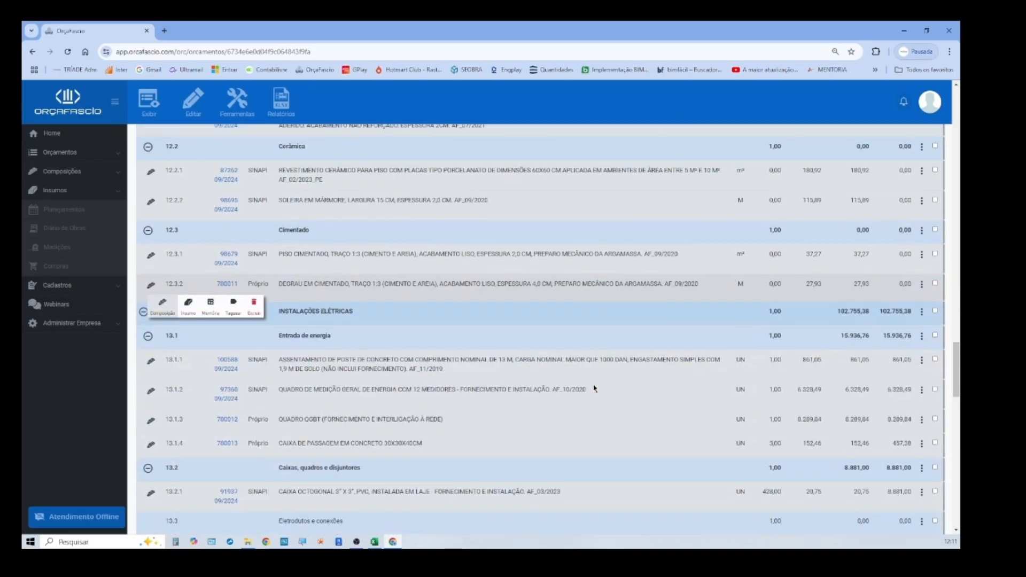
scroll(594, 389, "down", 10)
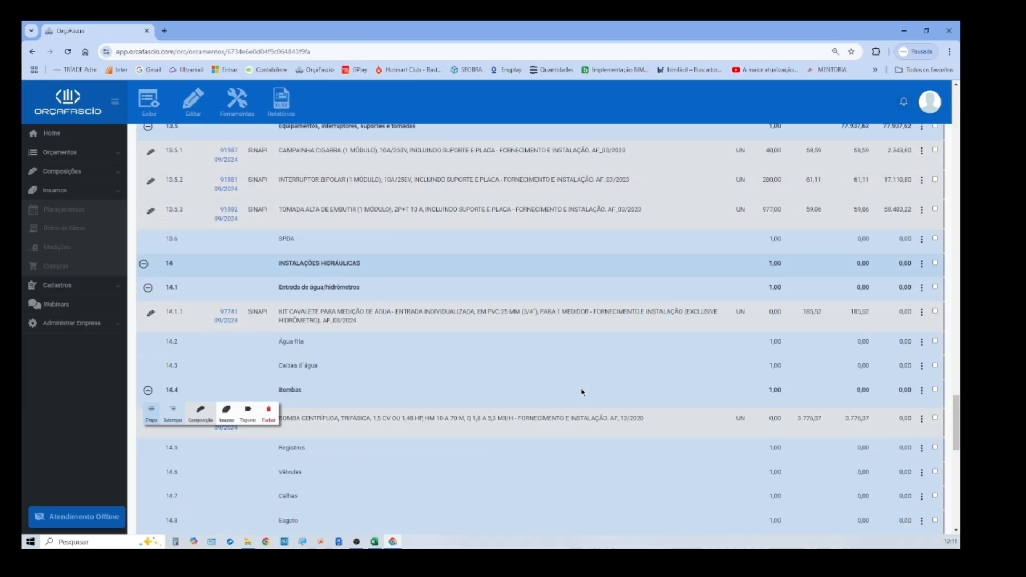
scroll(581, 392, "up", 5)
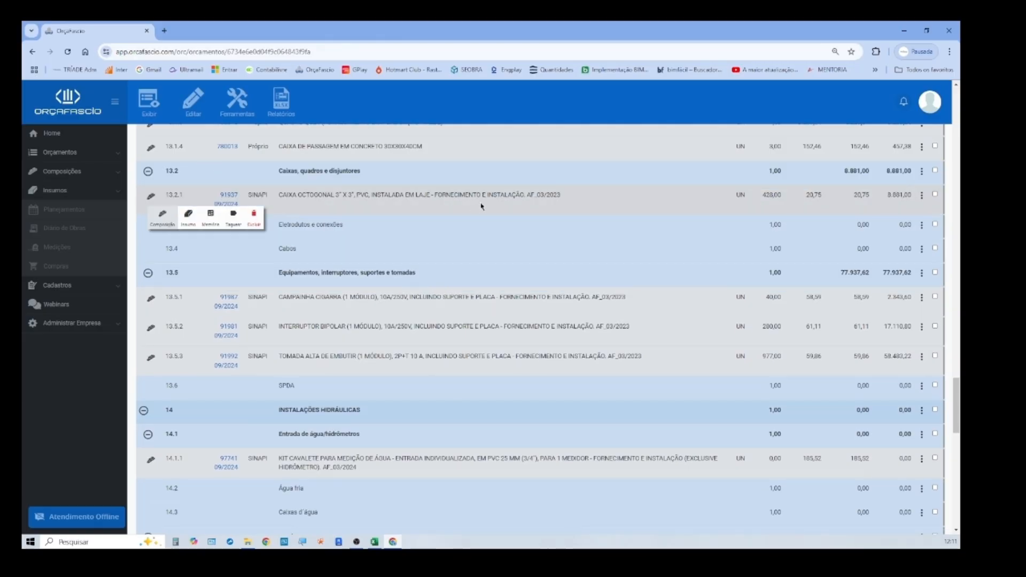
scroll(648, 320, "down", 3)
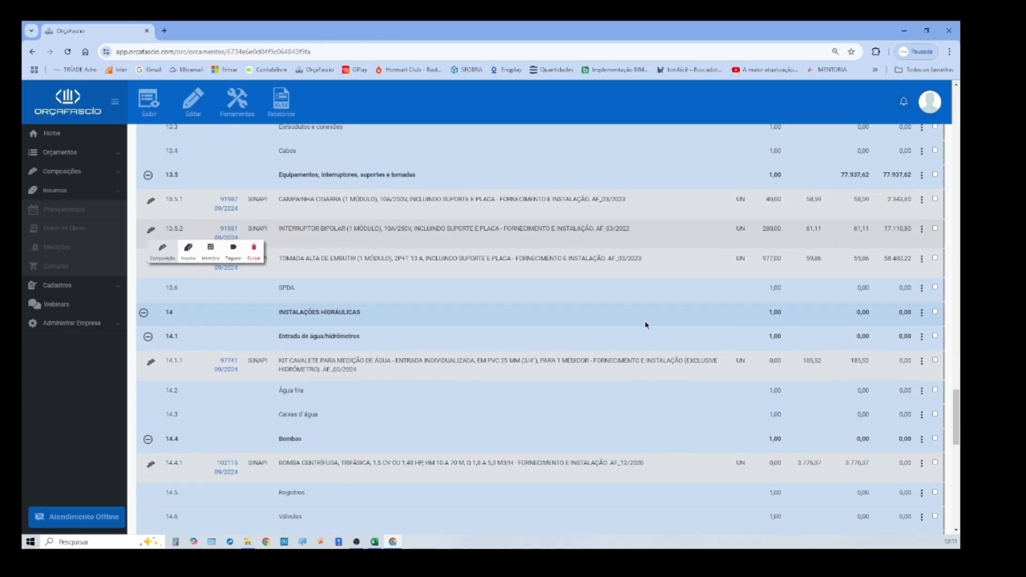
scroll(647, 319, "down", 2)
scroll(647, 319, "up", 6)
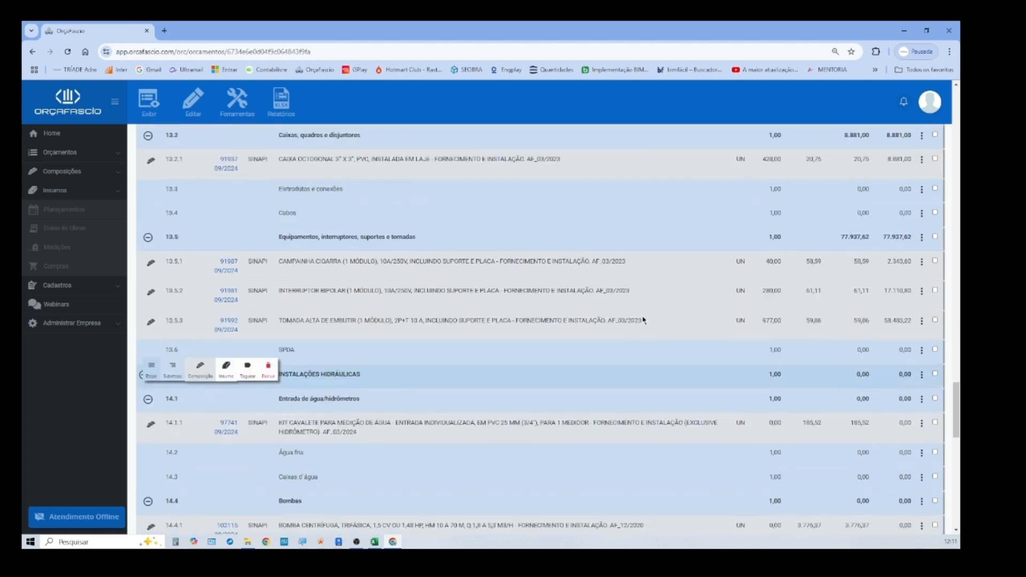
scroll(642, 320, "up", 1)
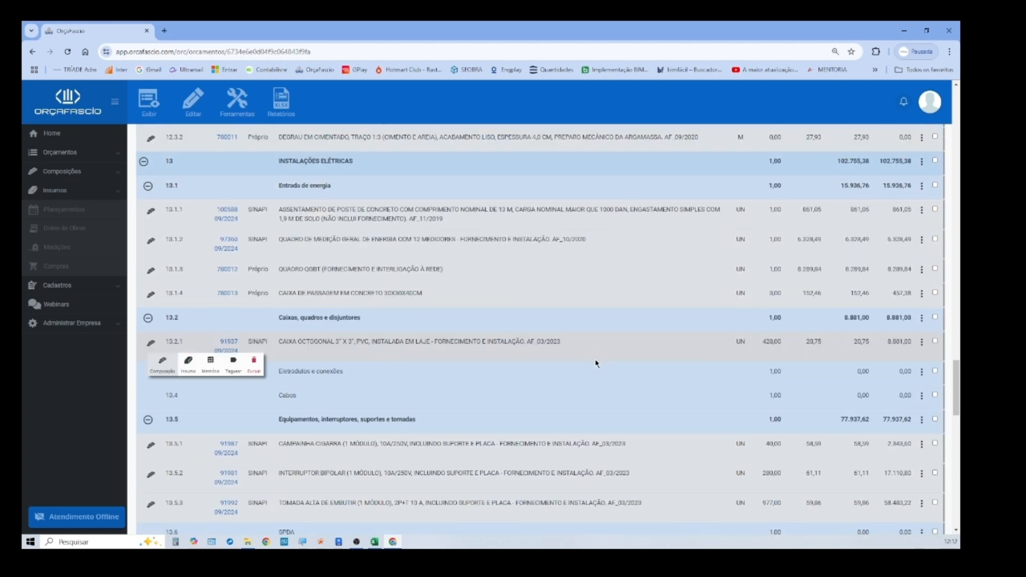
scroll(588, 358, "up", 2)
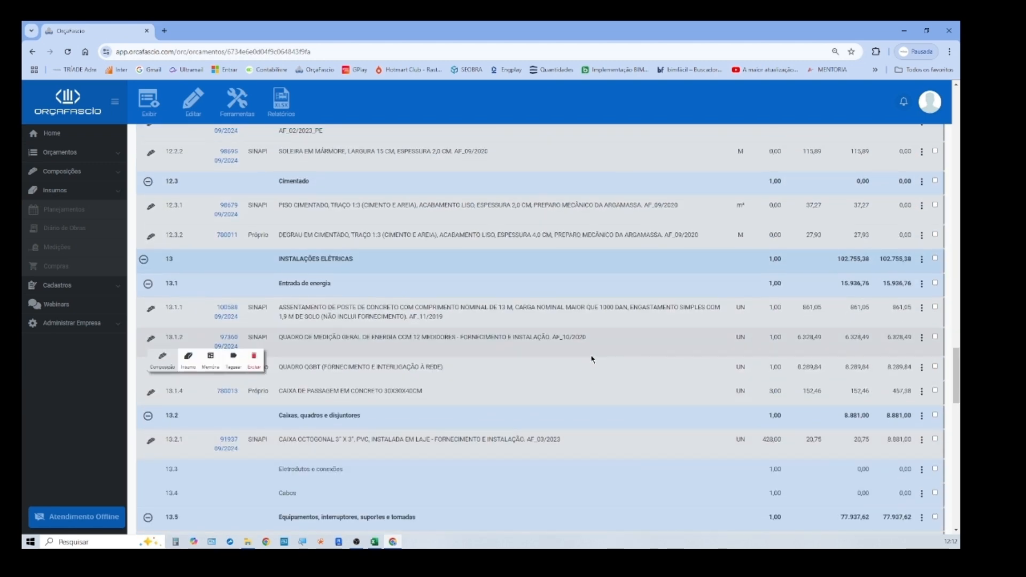
scroll(517, 350, "up", 15)
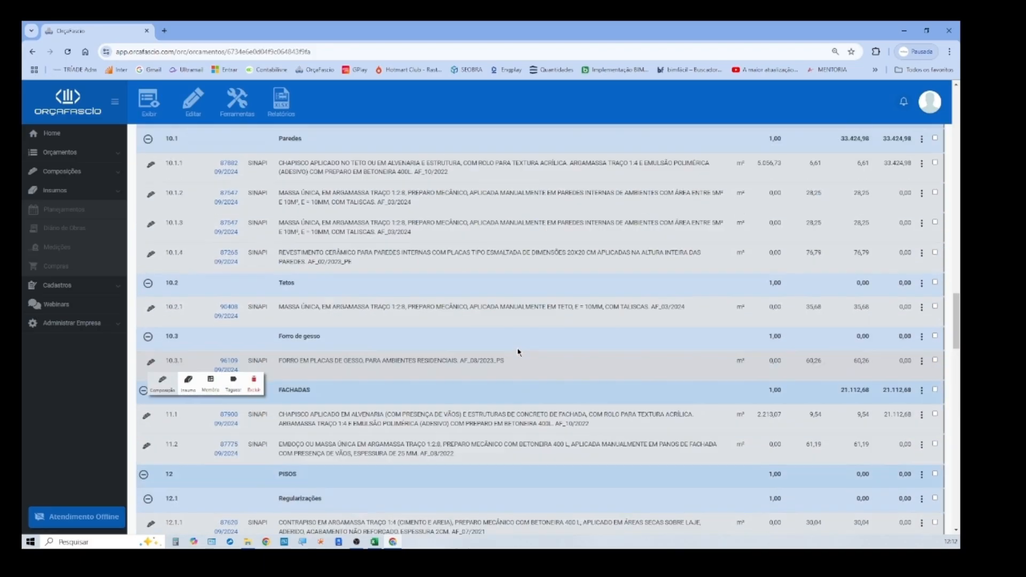
scroll(517, 350, "up", 2)
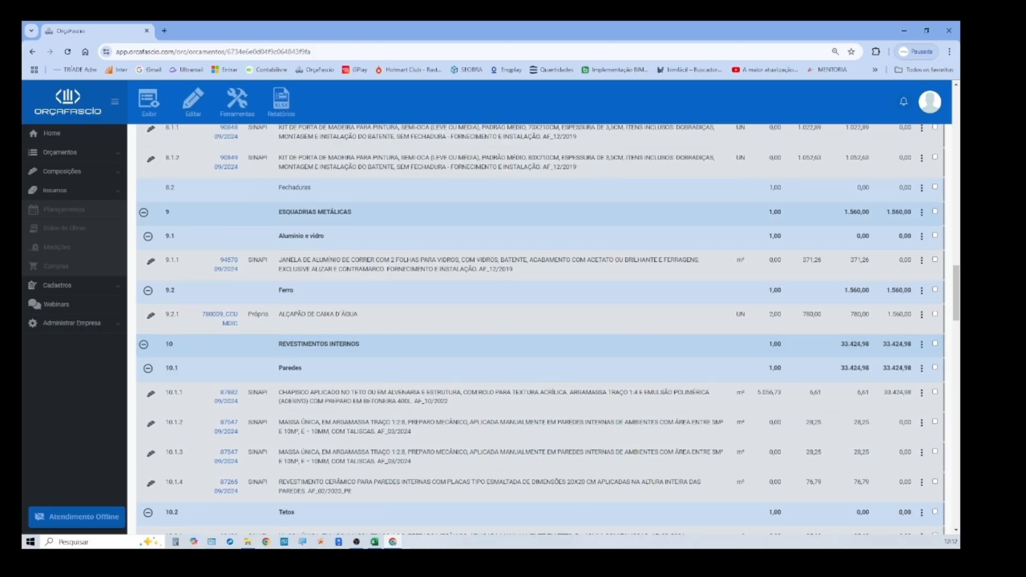